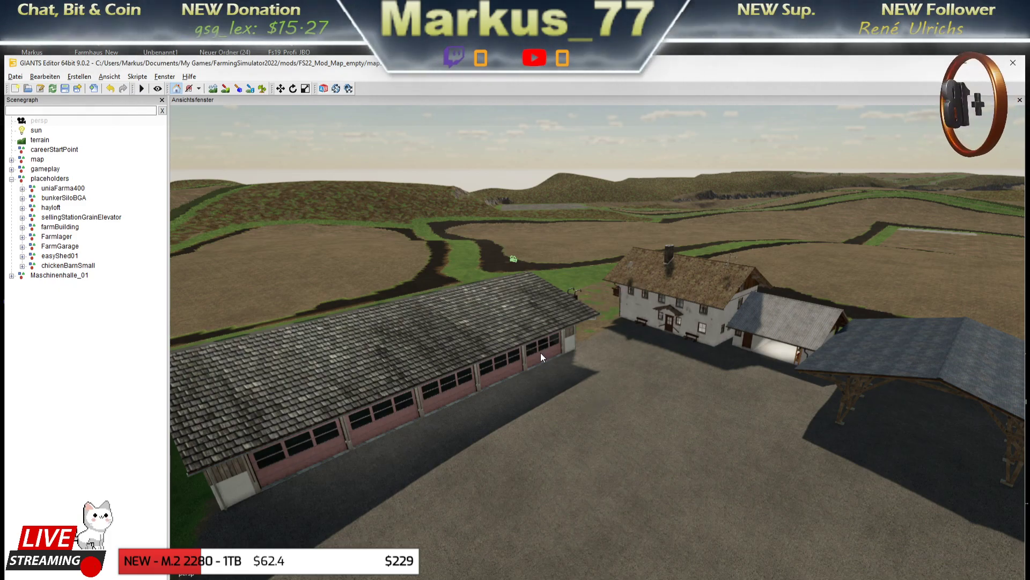
Fly the view up and out from the long barn, then across toward the trailer and chicken area
middle_drag(540, 353, 491, 444)
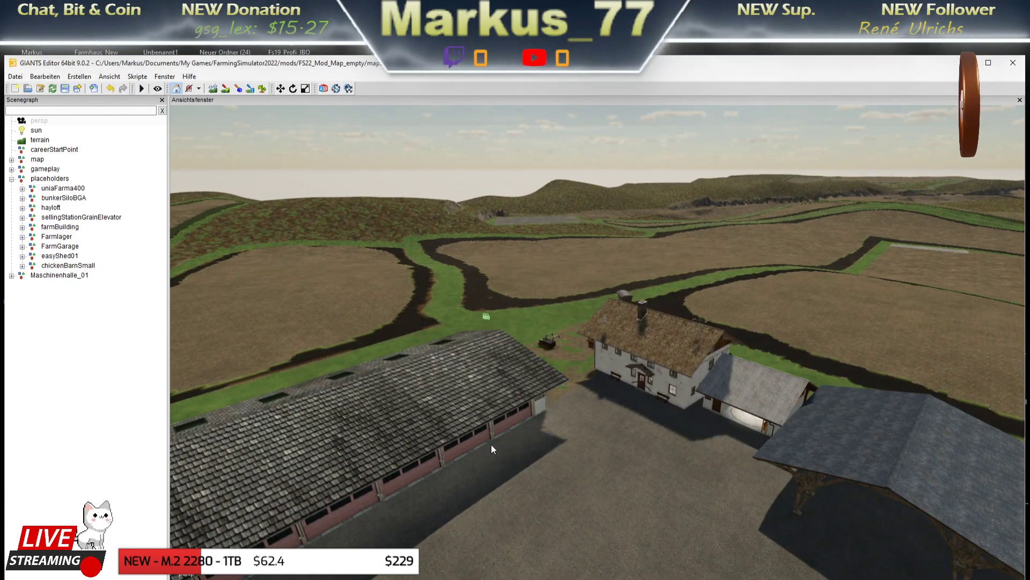
scroll(472, 443, down, 2)
scroll(534, 444, down, 2)
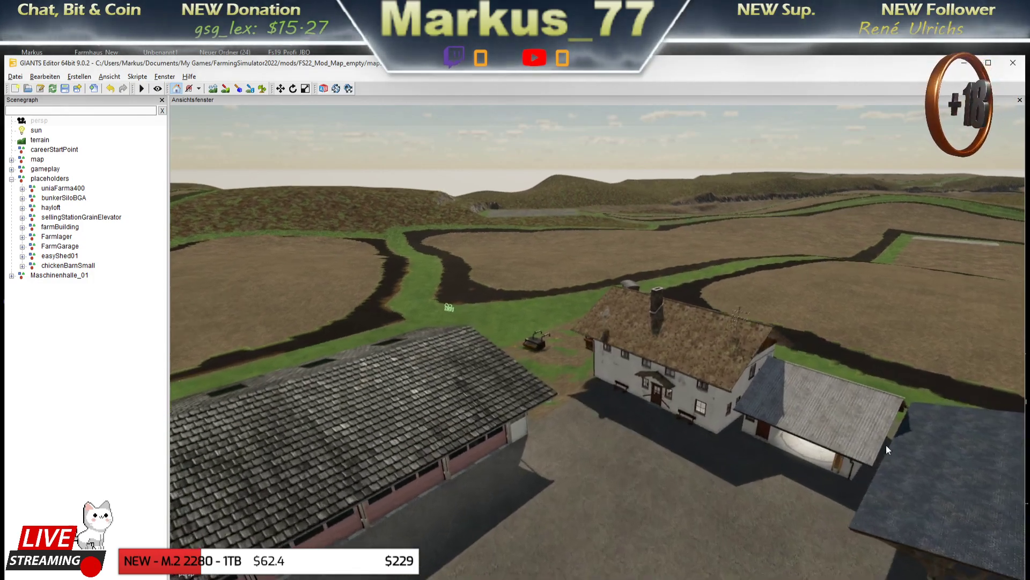
scroll(520, 440, down, 2)
scroll(716, 441, down, 2)
scroll(716, 442, down, 2)
scroll(506, 463, down, 2)
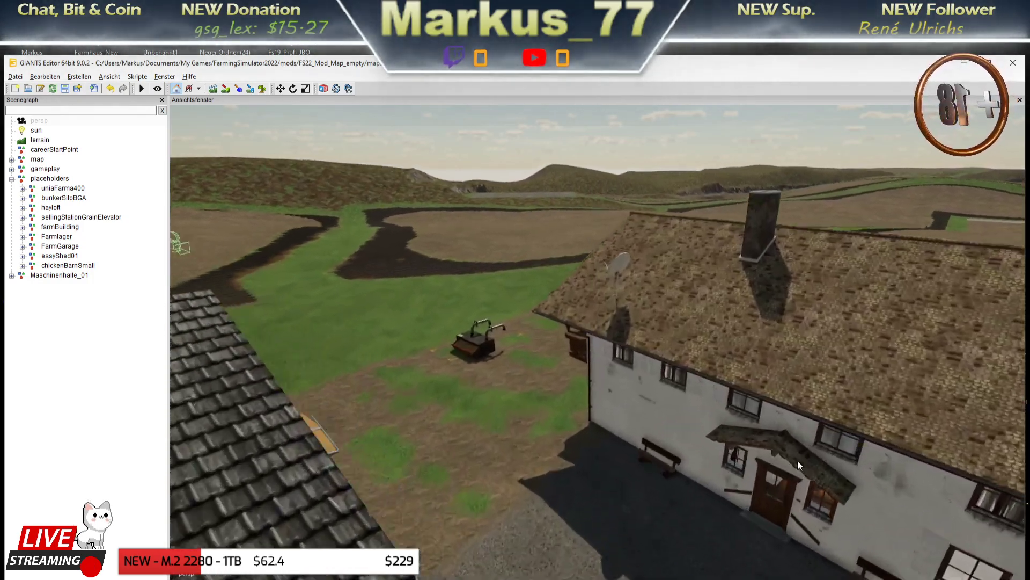
scroll(797, 461, down, 2)
middle_drag(427, 329, 673, 541)
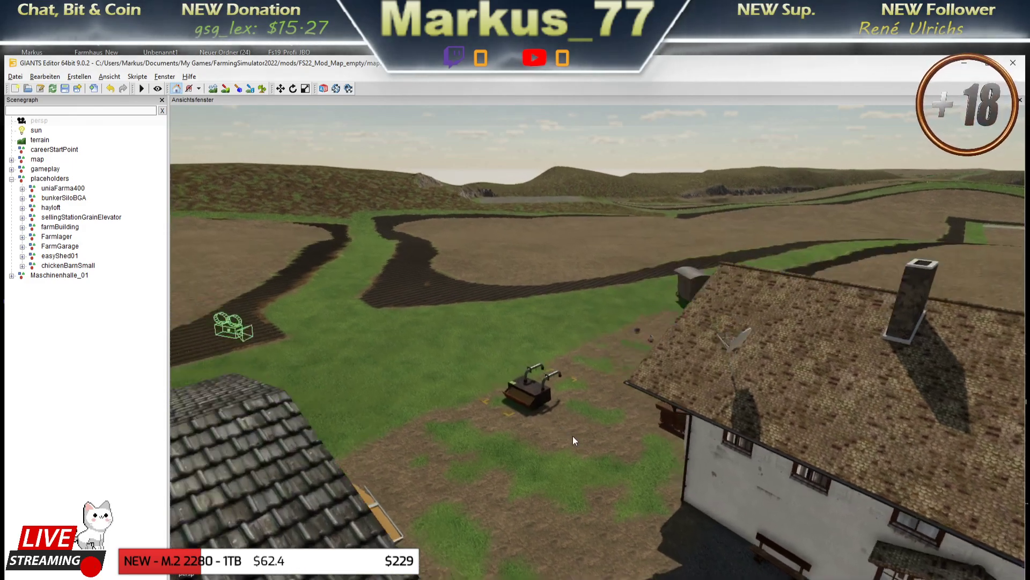
mouse_move(491, 478)
middle_down()
mouse_move(768, 472)
mouse_move(464, 494)
middle_up()
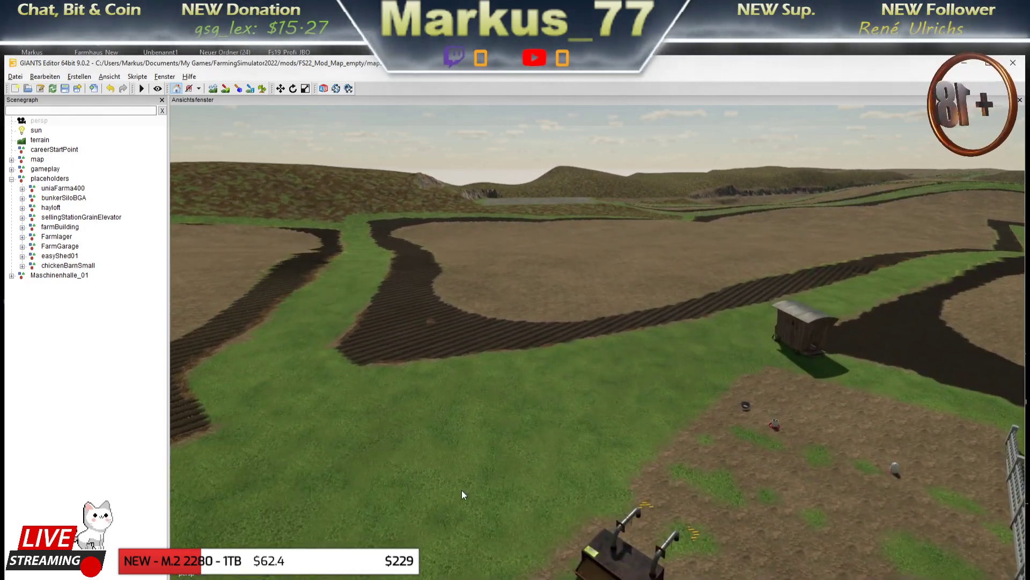
middle_drag(519, 468, 876, 466)
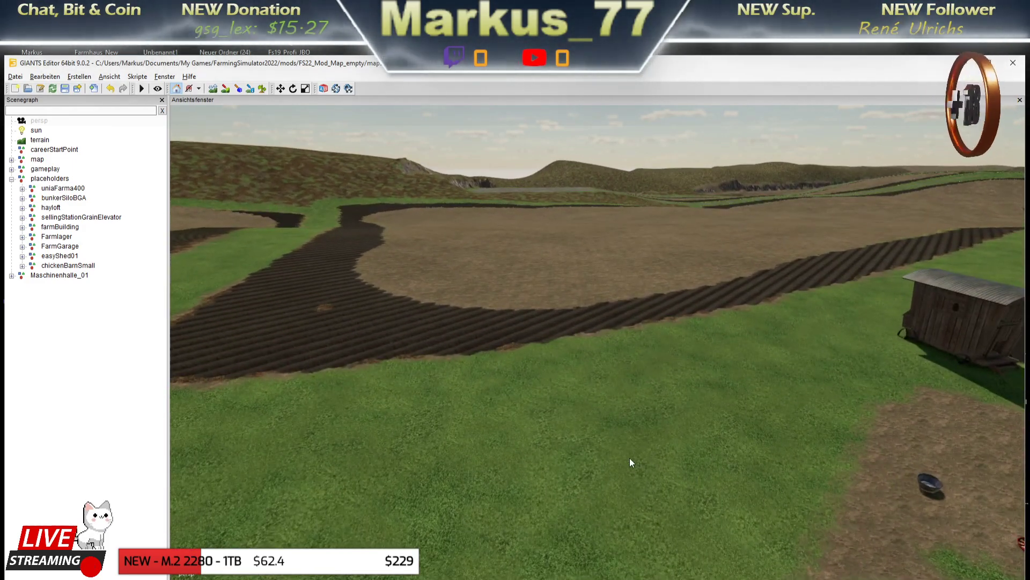
mouse_move(629, 462)
middle_down()
mouse_move(877, 481)
mouse_move(748, 426)
mouse_move(449, 423)
mouse_move(648, 475)
mouse_move(786, 421)
mouse_move(597, 448)
mouse_move(639, 448)
mouse_move(465, 411)
mouse_move(700, 436)
mouse_move(638, 431)
middle_up()
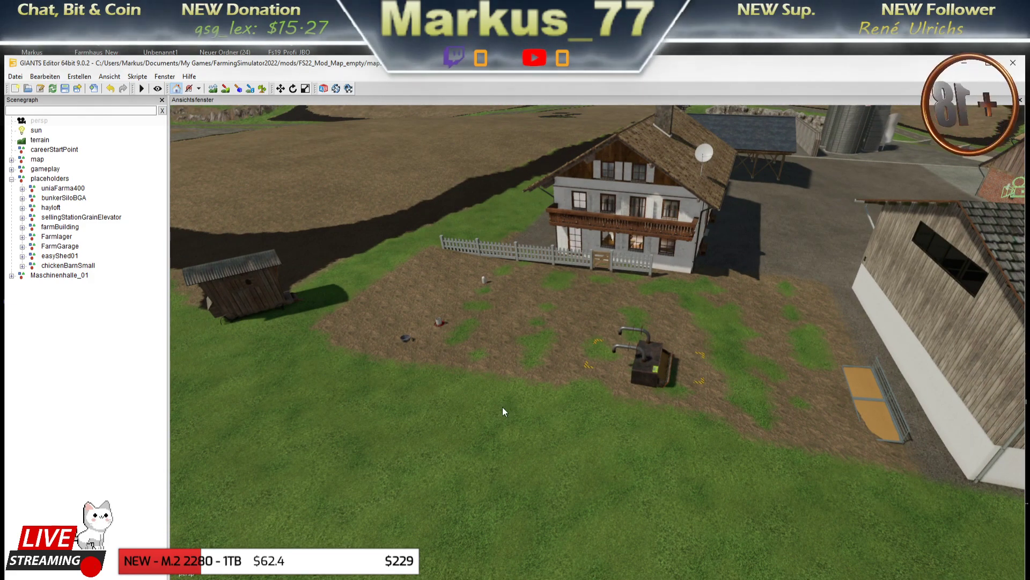
Select chickenBarnSmall in the Scenegraph and centre the view over its pen parts
click(54, 266)
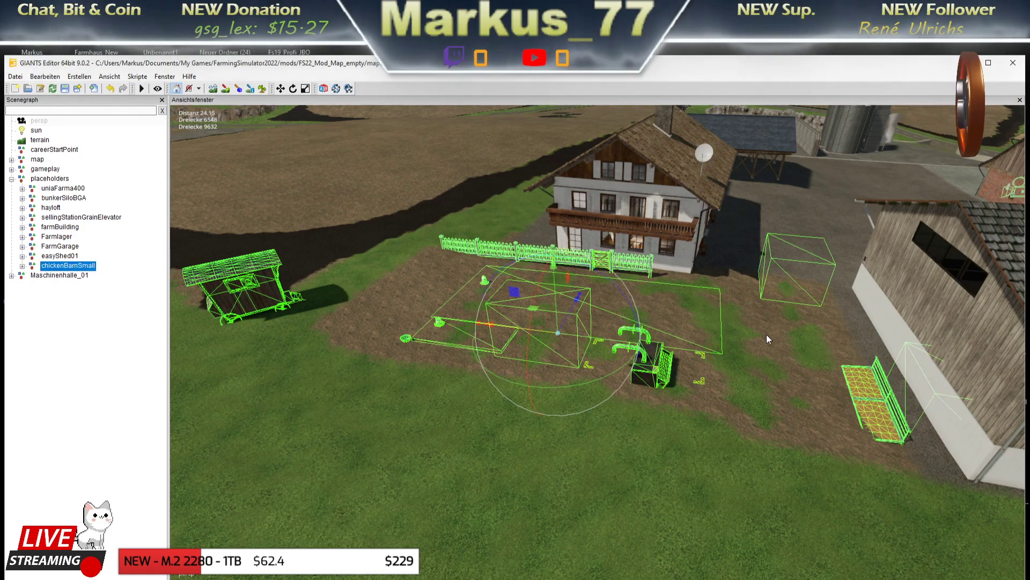
middle_drag(524, 339, 669, 362)
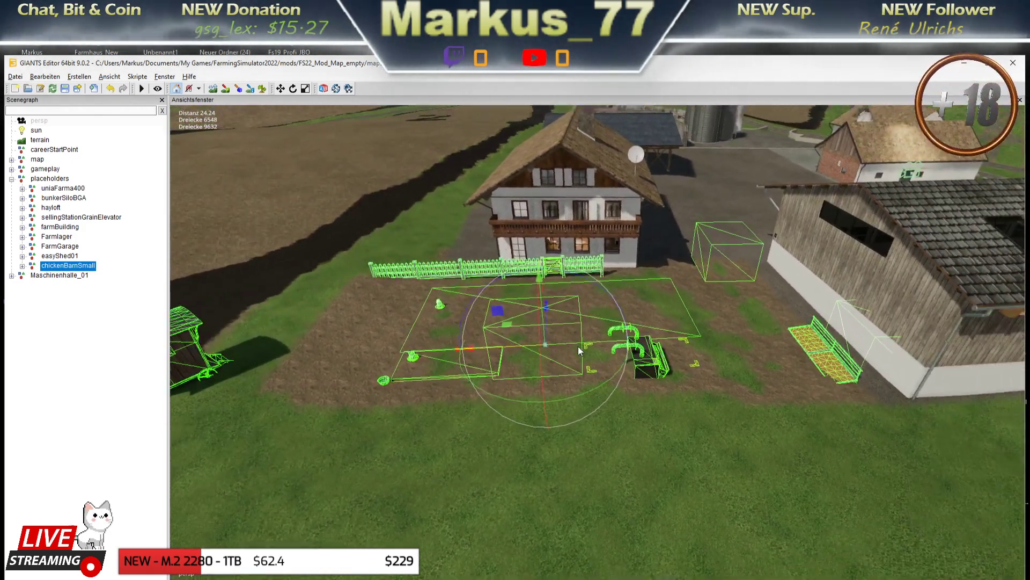
right_drag(534, 346, 597, 372)
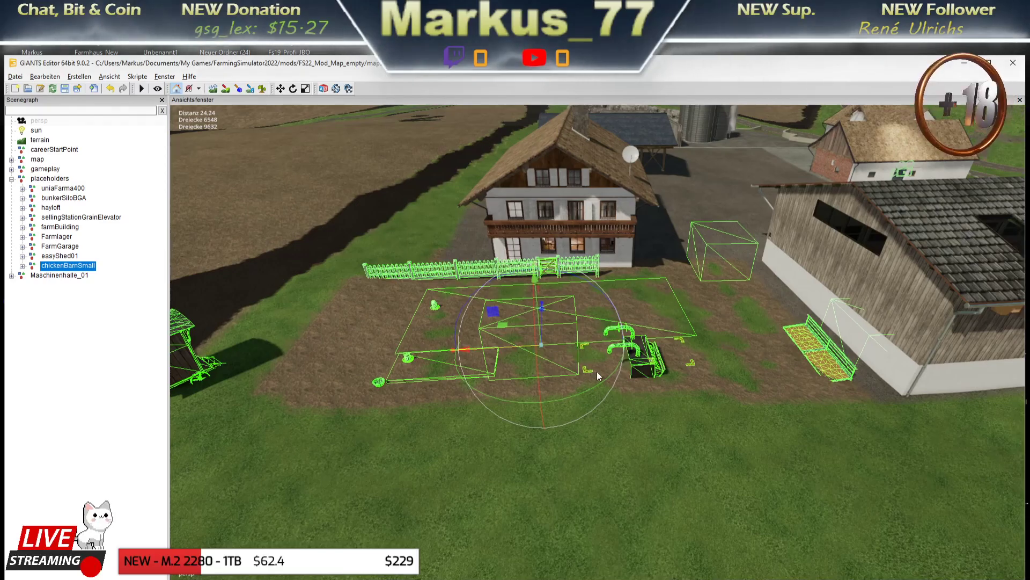
scroll(573, 395, up, 2)
scroll(676, 394, up, 2)
scroll(848, 389, up, 1)
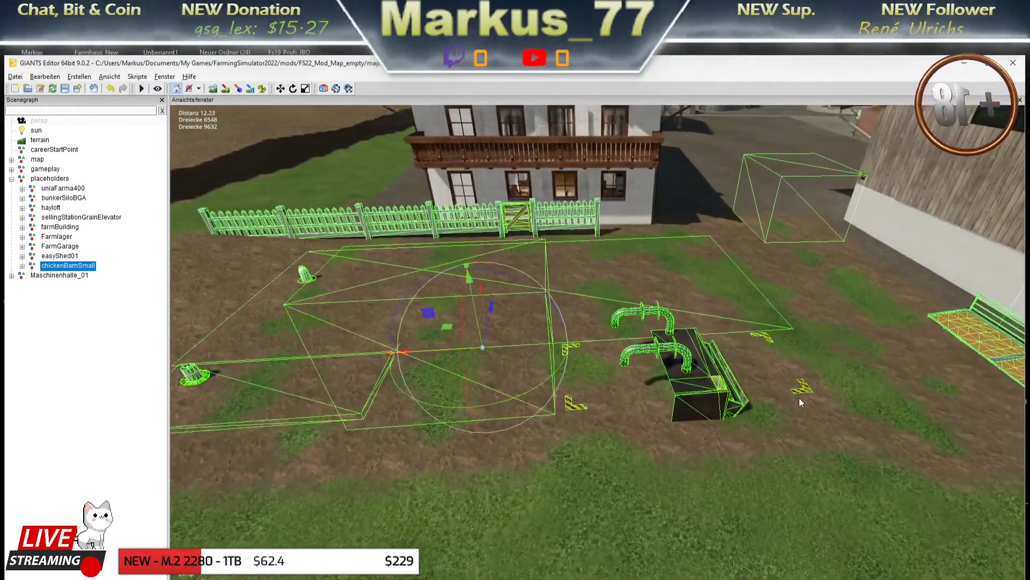
mouse_move(698, 402)
middle_down()
mouse_move(442, 407)
mouse_move(563, 385)
mouse_move(674, 393)
middle_up()
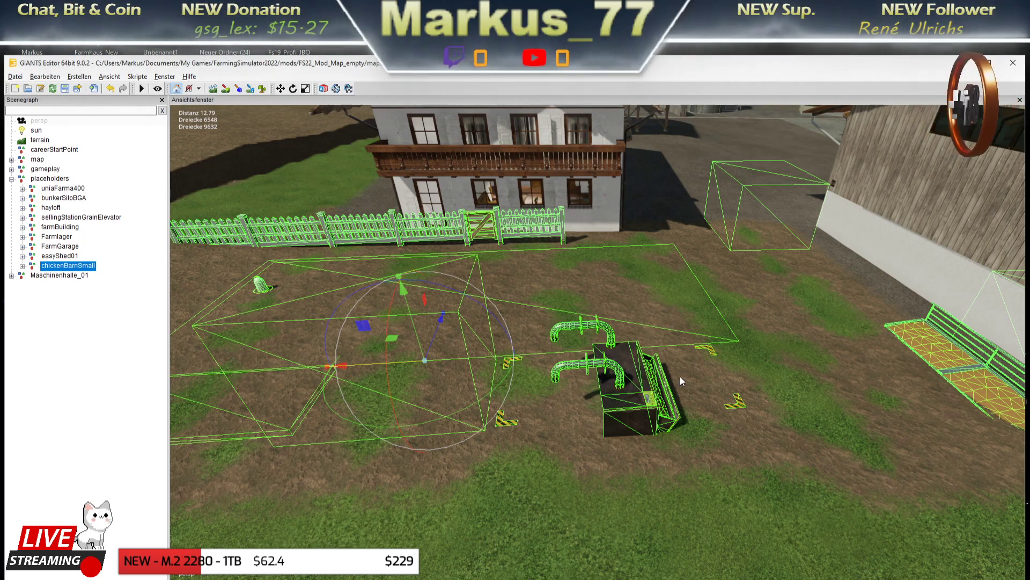
Orbit toward the barn and move in close along the feeding rack
scroll(681, 376, down, 5)
middle_drag(575, 372, 449, 355)
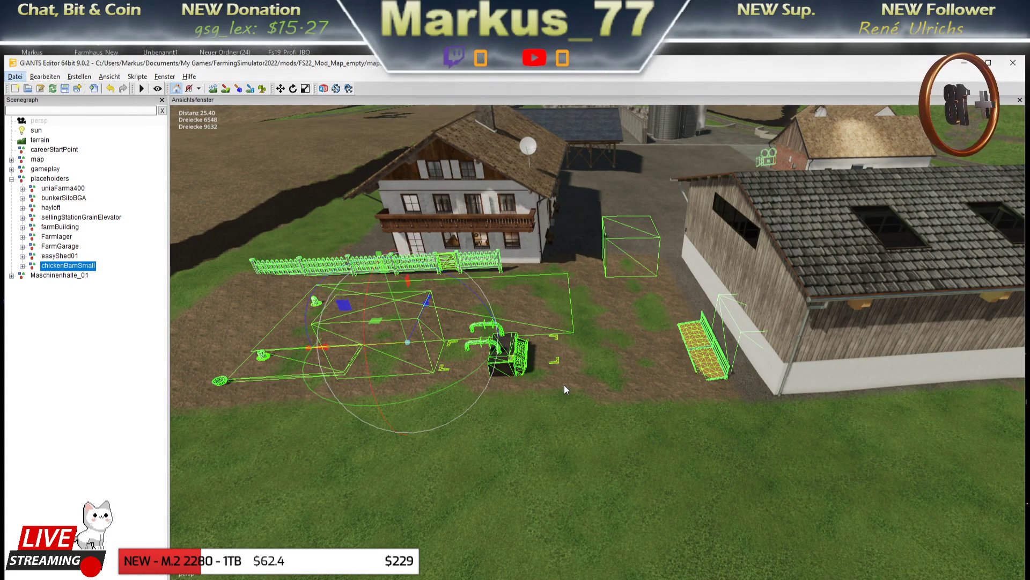
scroll(565, 386, up, 2)
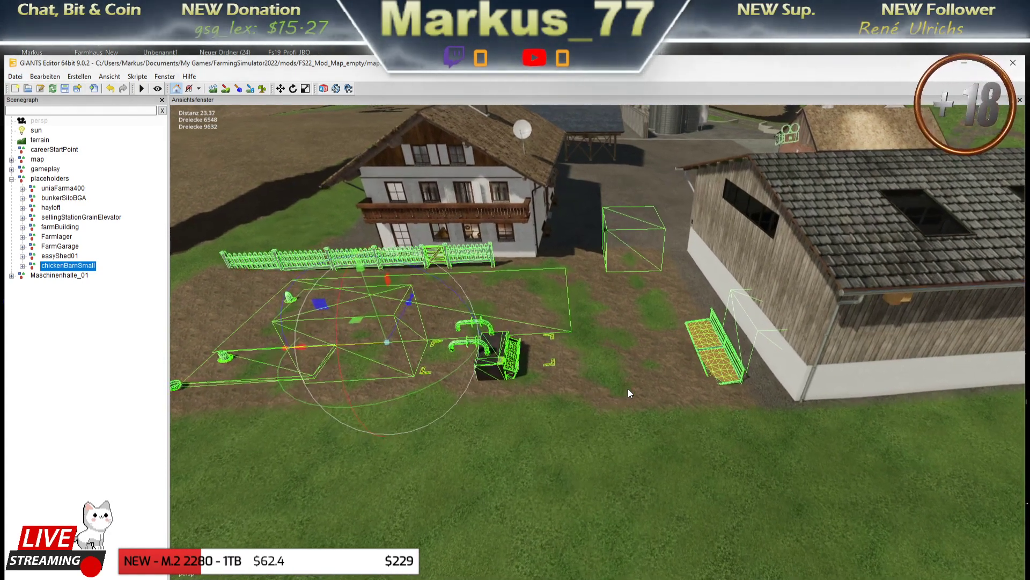
scroll(628, 389, up, 5)
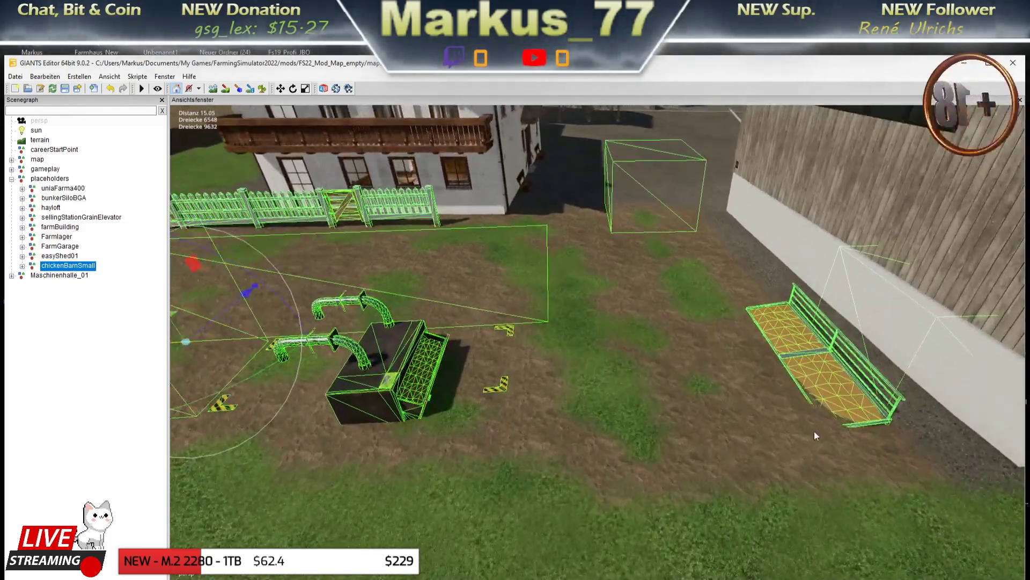
middle_drag(746, 436, 618, 428)
mouse_move(584, 436)
right_down()
mouse_move(675, 448)
mouse_move(638, 454)
right_up()
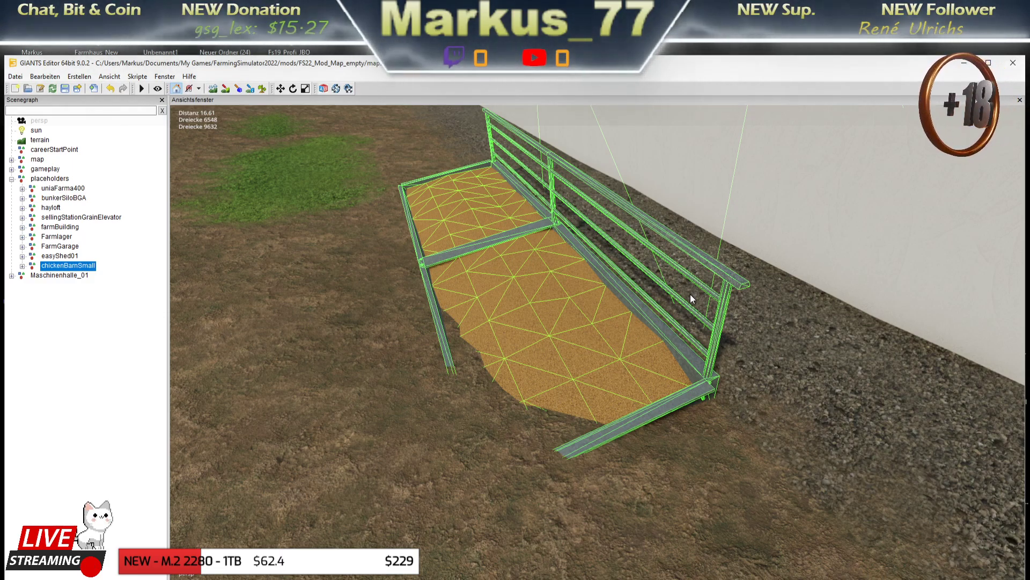
mouse_move(659, 397)
middle_down()
mouse_move(647, 394)
mouse_move(666, 400)
middle_up()
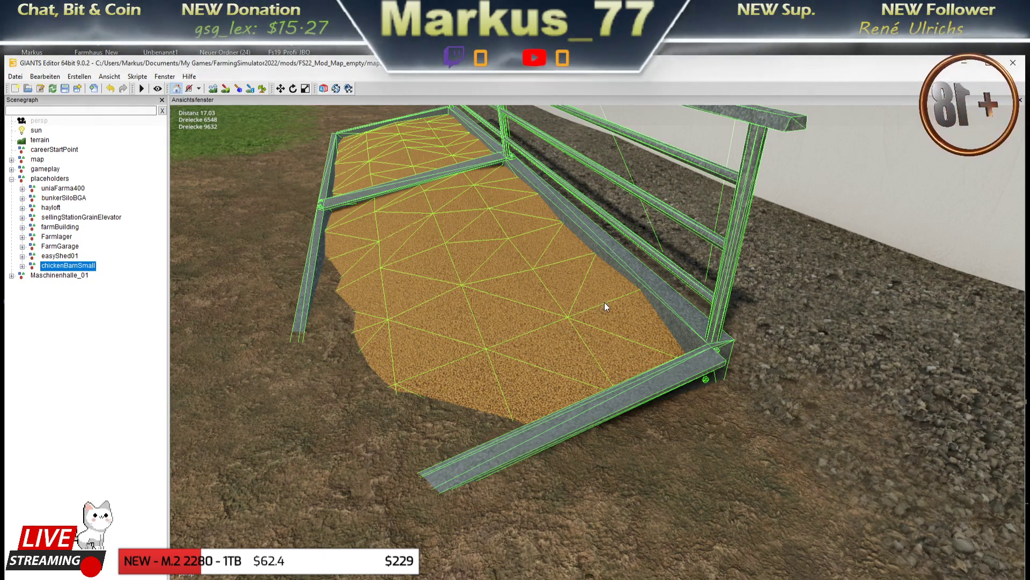
Frame chickenBarnSmall with F and swing over its feed box toward the fence
right_drag(618, 340, 617, 319)
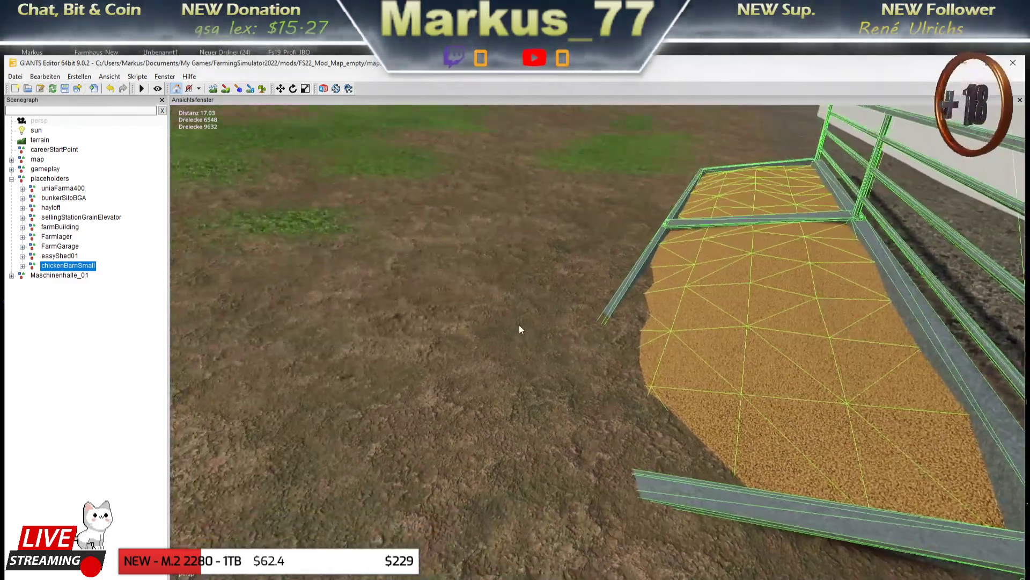
key(f)
scroll(727, 374, up, 5)
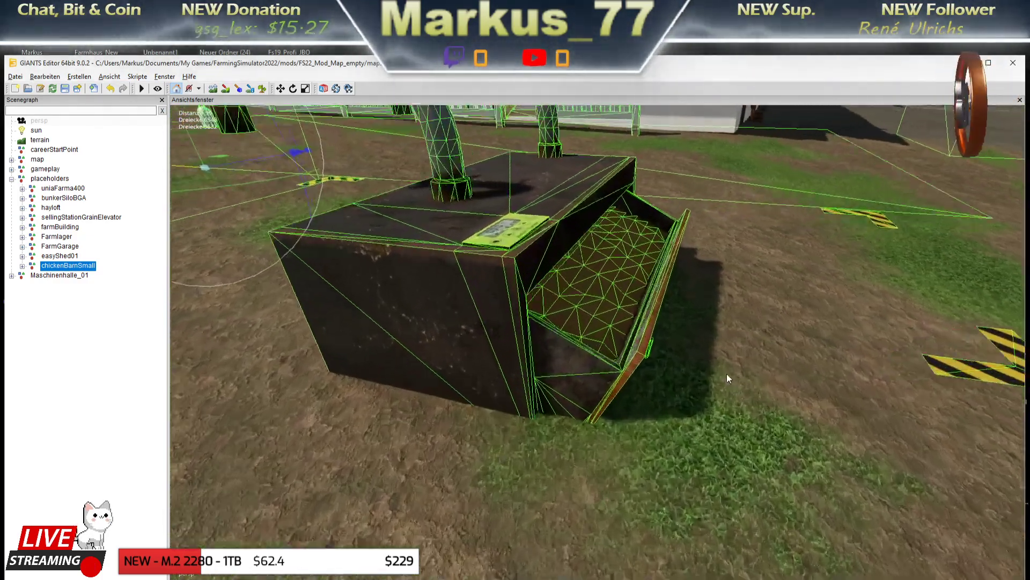
mouse_move(739, 374)
right_down()
mouse_move(713, 366)
mouse_move(438, 430)
mouse_move(545, 410)
mouse_move(626, 330)
mouse_move(479, 381)
mouse_move(556, 311)
right_up()
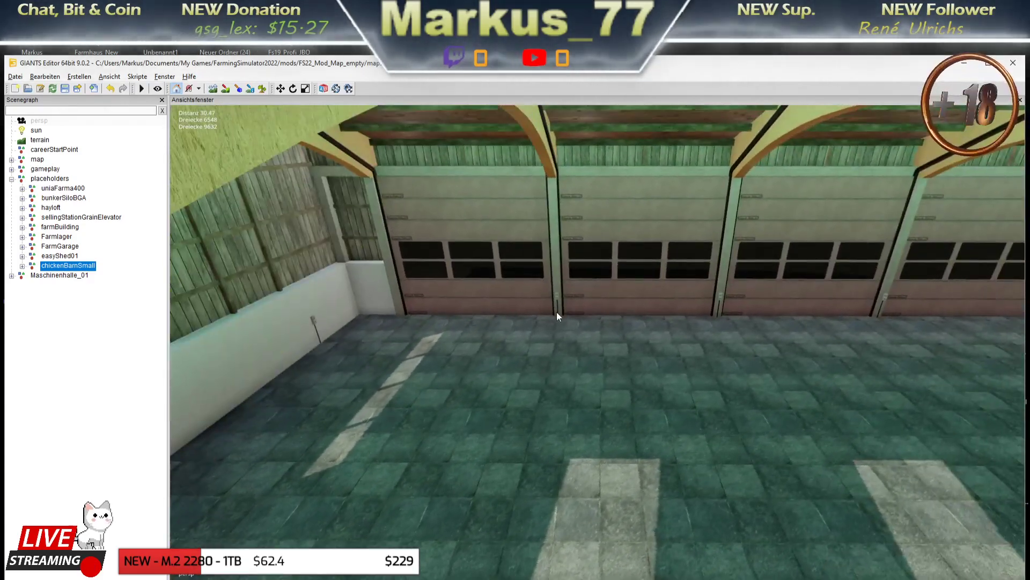
Look past the garage doors and wooden trailer, then back off to the fence before the house
mouse_move(488, 207)
right_down()
mouse_move(586, 316)
mouse_move(621, 299)
mouse_move(571, 288)
mouse_move(768, 345)
mouse_move(675, 338)
mouse_move(744, 304)
mouse_move(349, 317)
mouse_move(627, 366)
mouse_move(608, 362)
mouse_move(607, 371)
mouse_move(743, 353)
right_up()
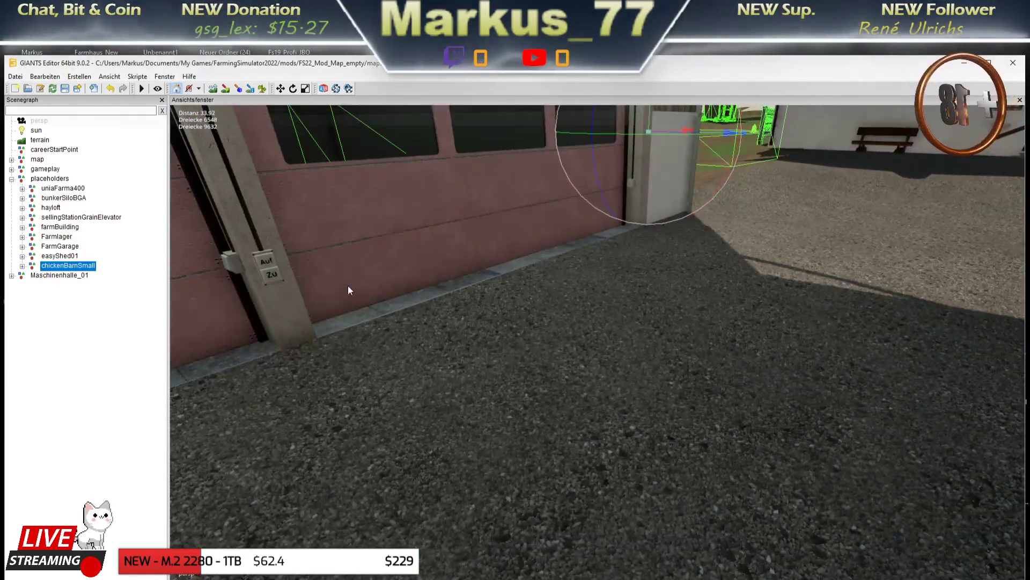
right_drag(534, 248, 525, 305)
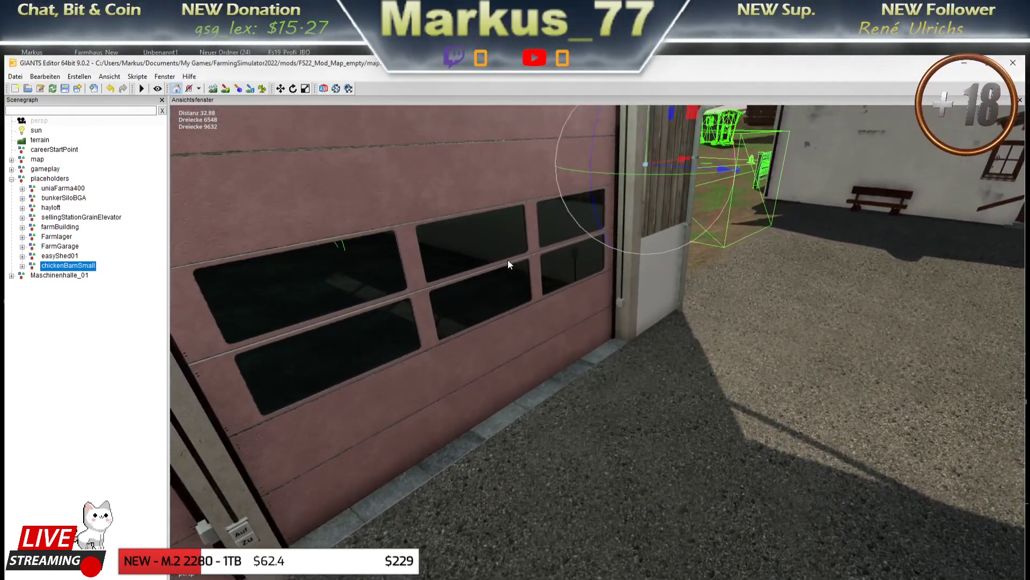
mouse_move(509, 260)
right_down()
mouse_move(497, 350)
mouse_move(515, 297)
mouse_move(648, 423)
mouse_move(701, 404)
mouse_move(980, 393)
mouse_move(598, 417)
mouse_move(804, 416)
mouse_move(513, 412)
mouse_move(643, 407)
mouse_move(772, 432)
mouse_move(777, 386)
right_up()
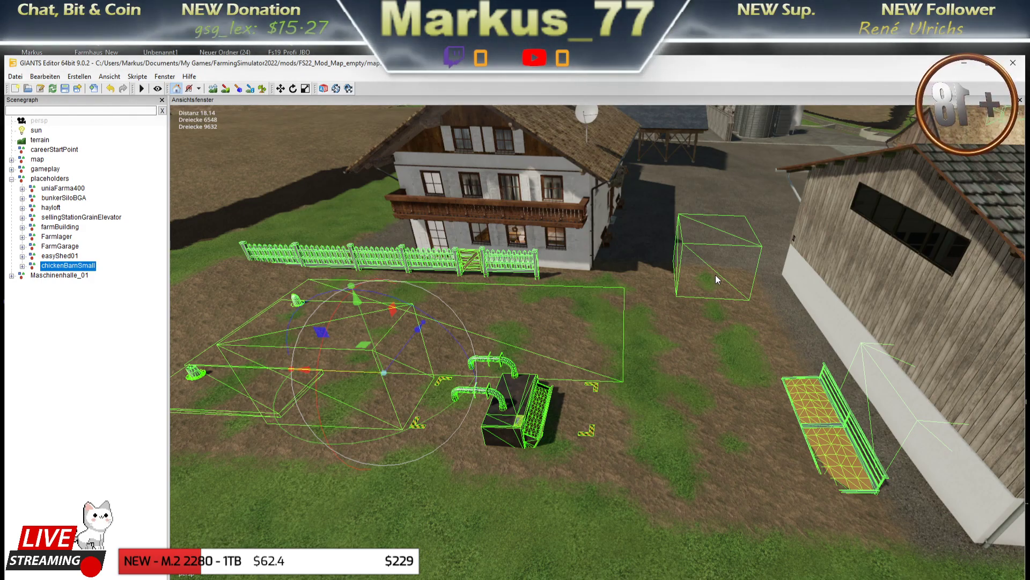
mouse_move(683, 371)
middle_down()
mouse_move(796, 370)
mouse_move(694, 367)
middle_up()
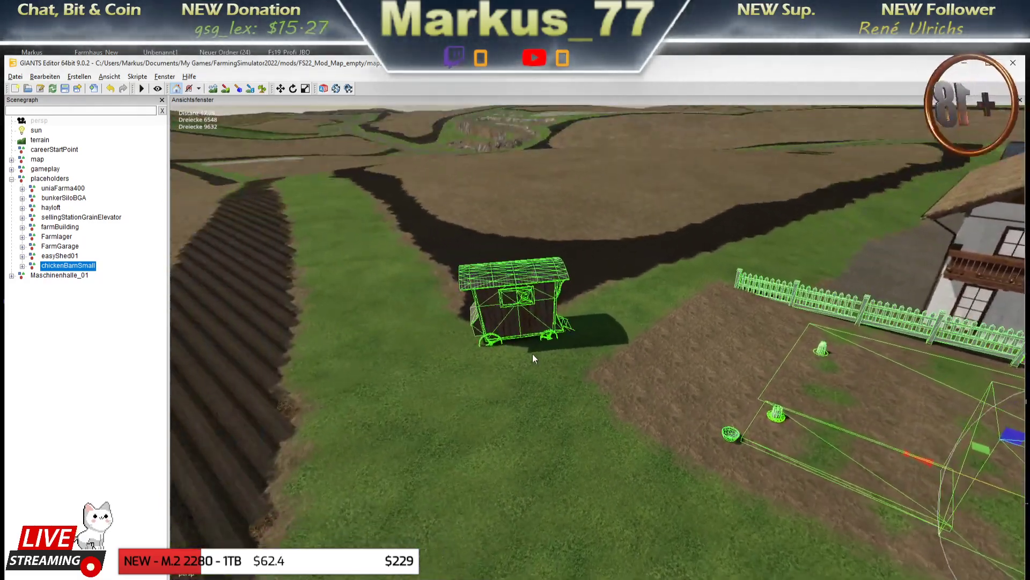
mouse_move(693, 367)
middle_down()
mouse_move(500, 352)
mouse_move(846, 357)
middle_up()
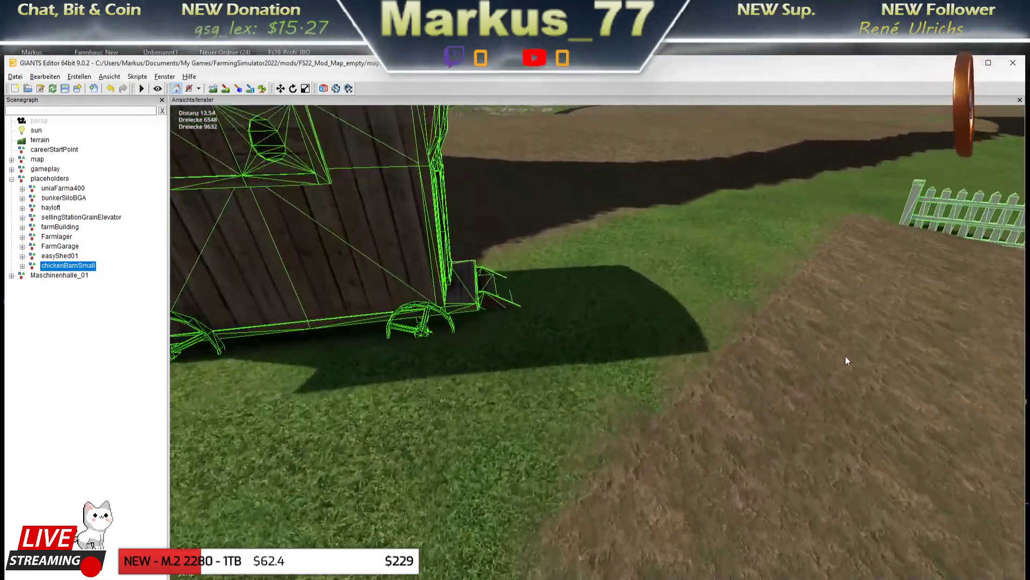
mouse_move(262, 118)
middle_down()
mouse_move(530, 286)
mouse_move(473, 253)
mouse_move(331, 309)
mouse_move(501, 285)
middle_up()
middle_drag(565, 336, 517, 265)
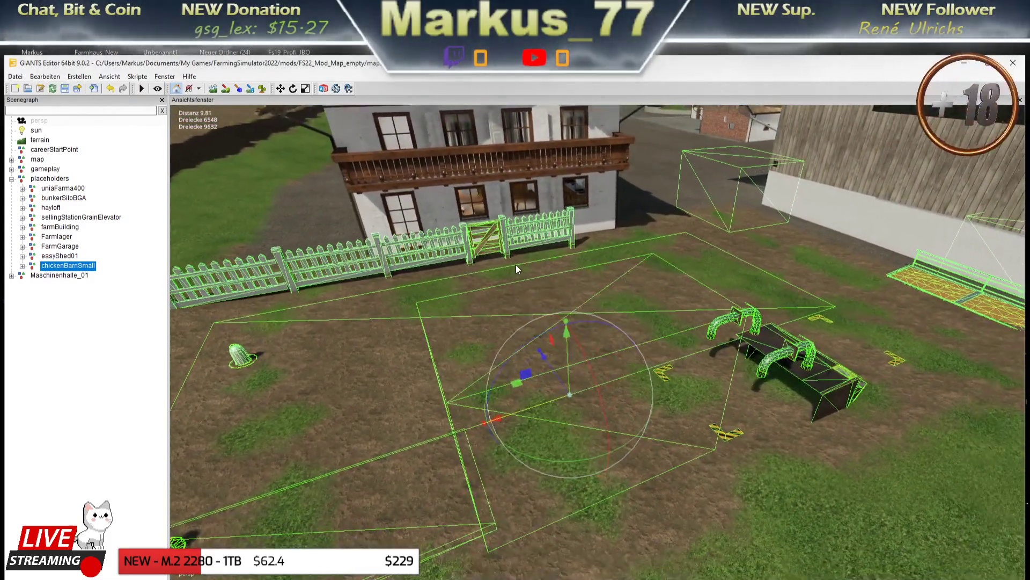
mouse_move(614, 351)
middle_down()
mouse_move(610, 378)
mouse_move(513, 376)
mouse_move(613, 375)
mouse_move(651, 360)
mouse_move(556, 359)
mouse_move(607, 369)
mouse_move(592, 356)
mouse_move(585, 364)
mouse_move(747, 367)
middle_up()
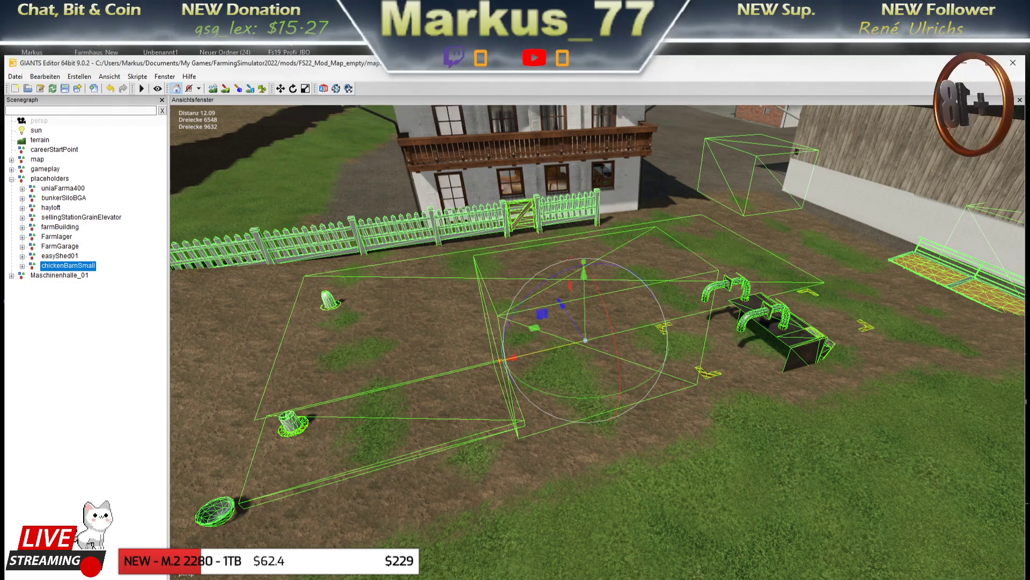
Alt+Tab over to chickenBarnSmall_Hof1.xml in Notepad++
key(alt+Tab)
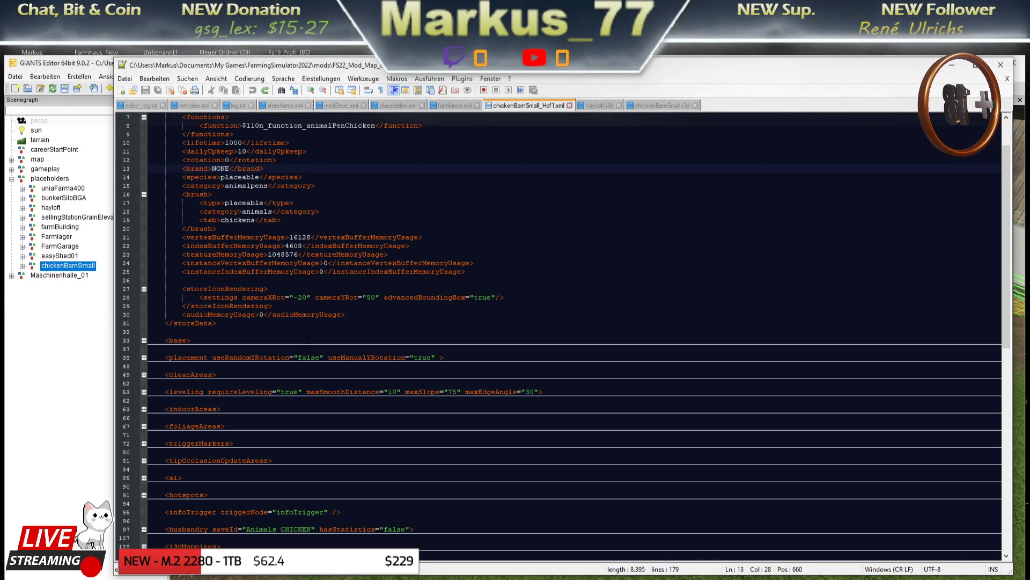
Expand the i3dMappings section at line 128, then minimize Notepad++
scroll(332, 395, down, 4)
scroll(333, 395, down, 1)
scroll(336, 392, down, 1)
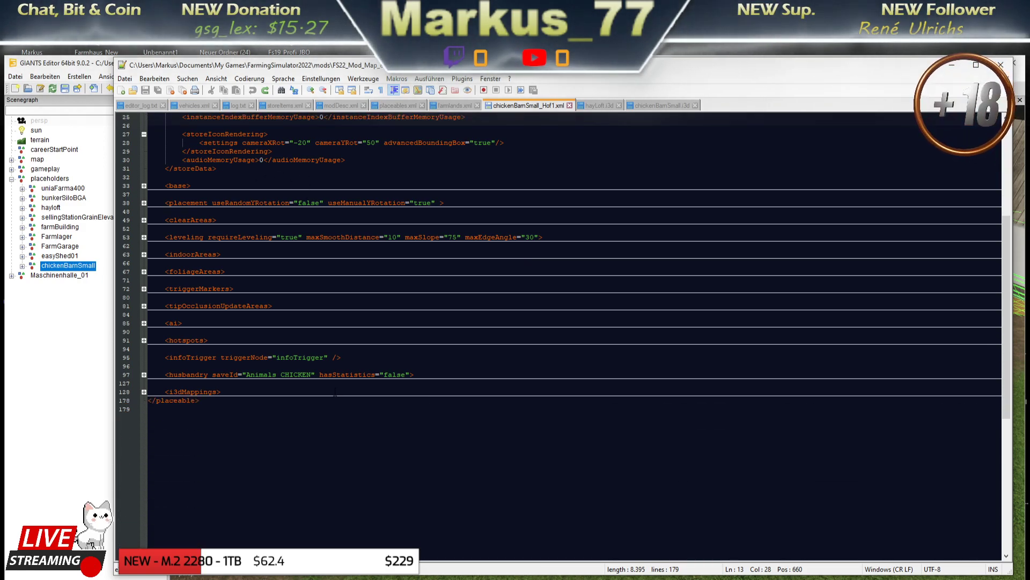
click(144, 392)
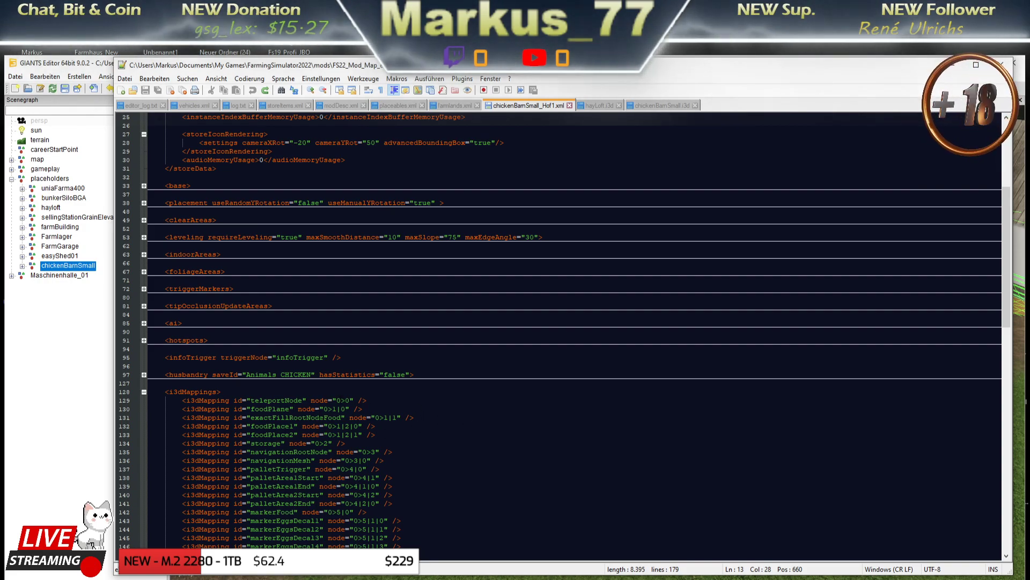
scroll(429, 461, up, 6)
scroll(428, 472, up, 2)
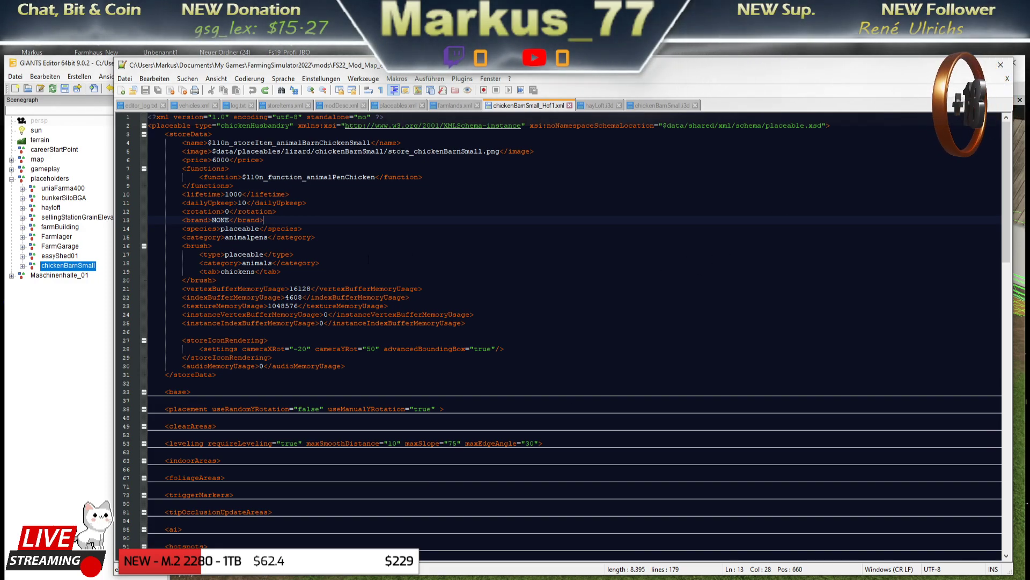
click(954, 67)
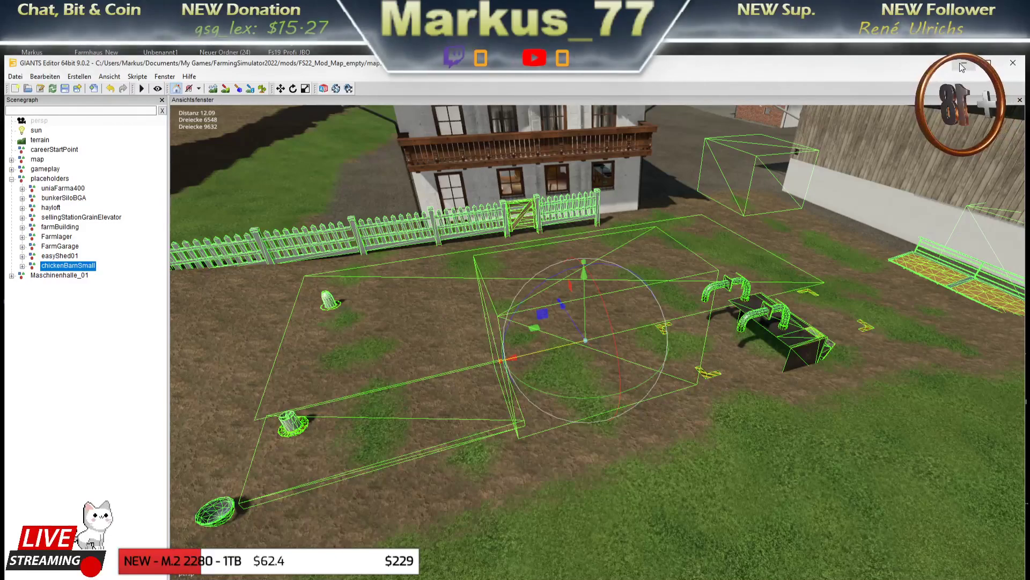
Minimize GIANTS Editor and browse from the mod's maps folder to placeable\Animal\chickenBarn_Hof1
click(963, 67)
double_click(472, 447)
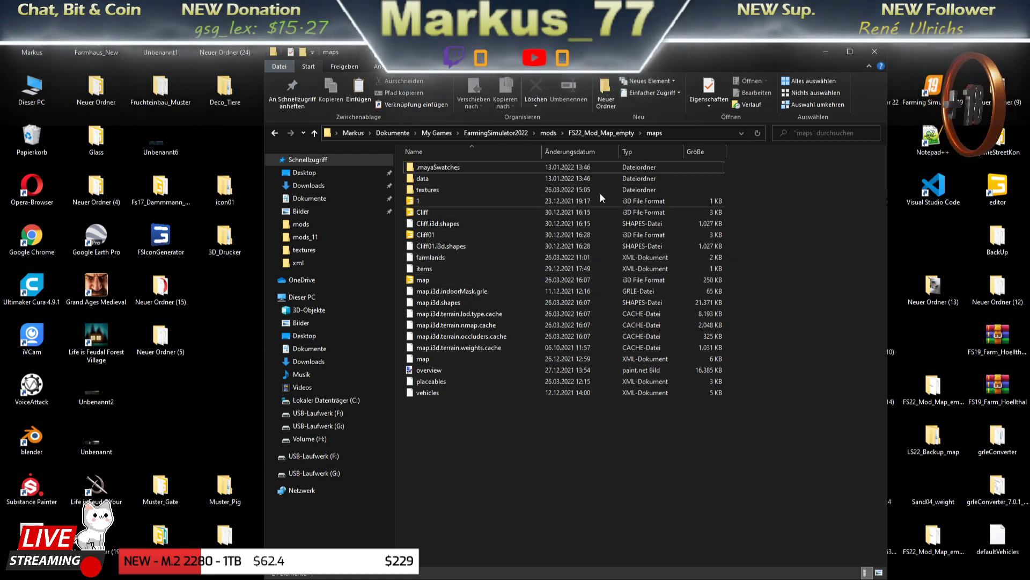
click(601, 133)
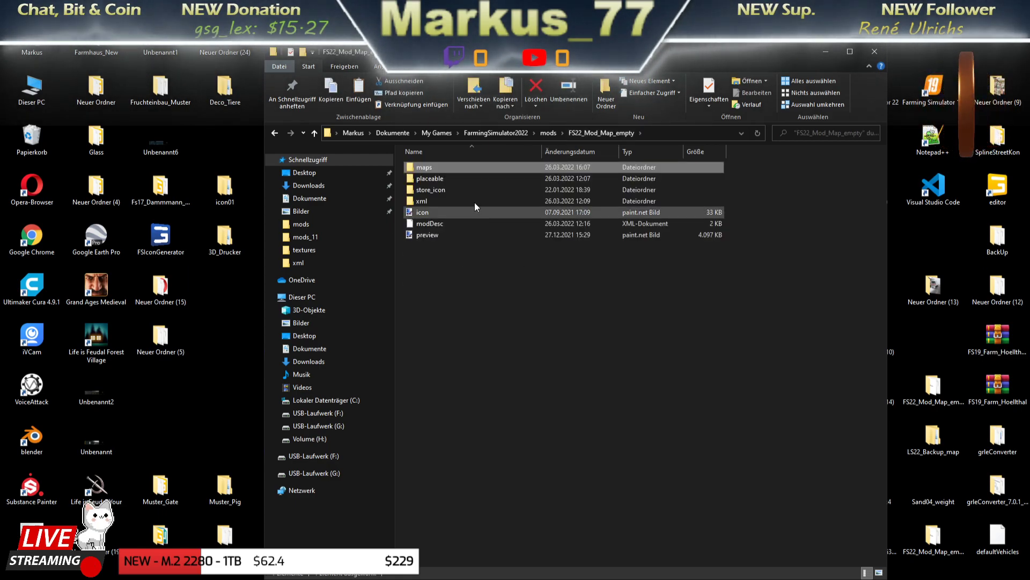
double_click(419, 179)
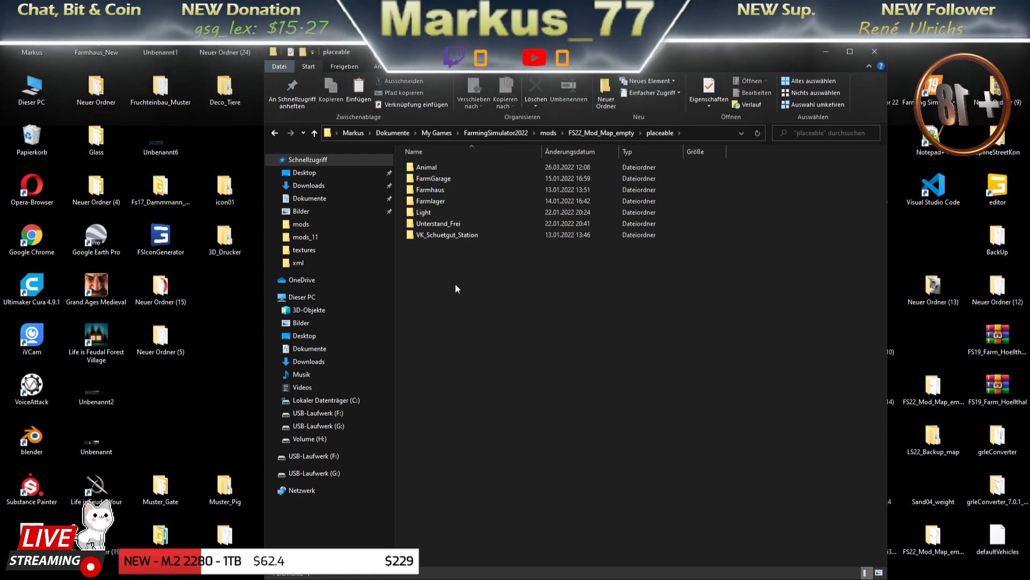
double_click(424, 168)
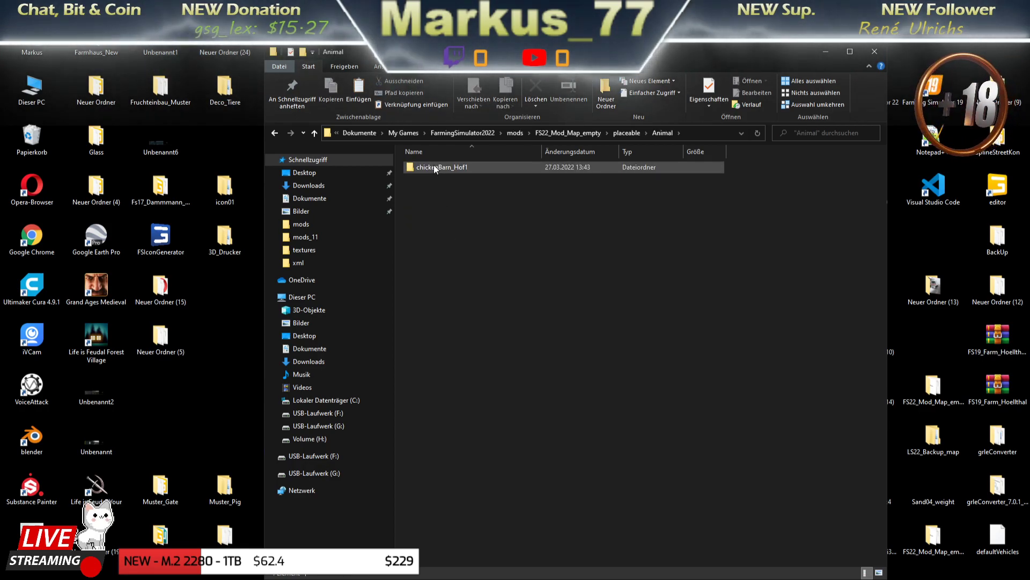
double_click(434, 166)
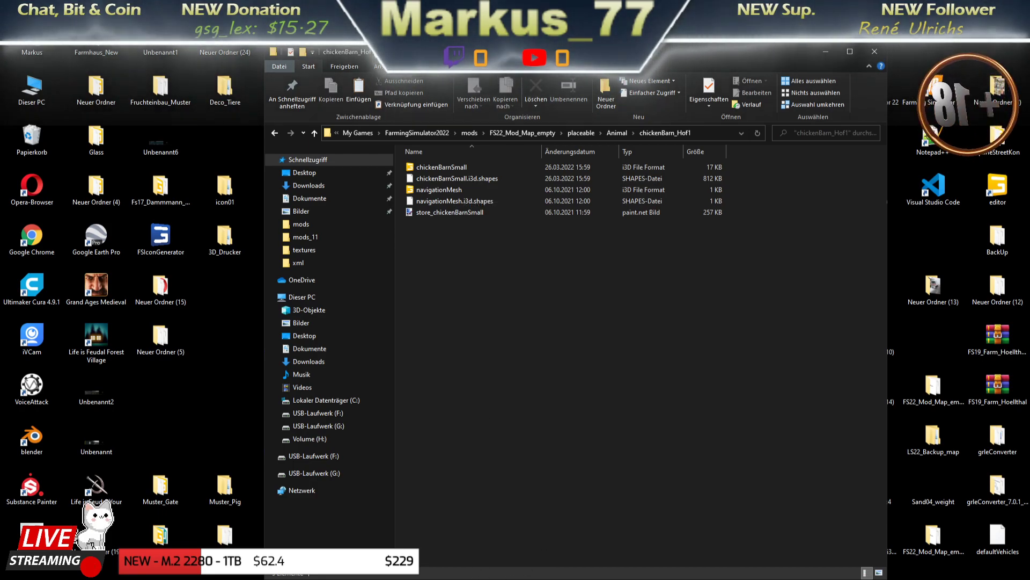
In GIANTS Editor, swing close to the pen's green fence, then minimize back to the XML
key(alt+Tab)
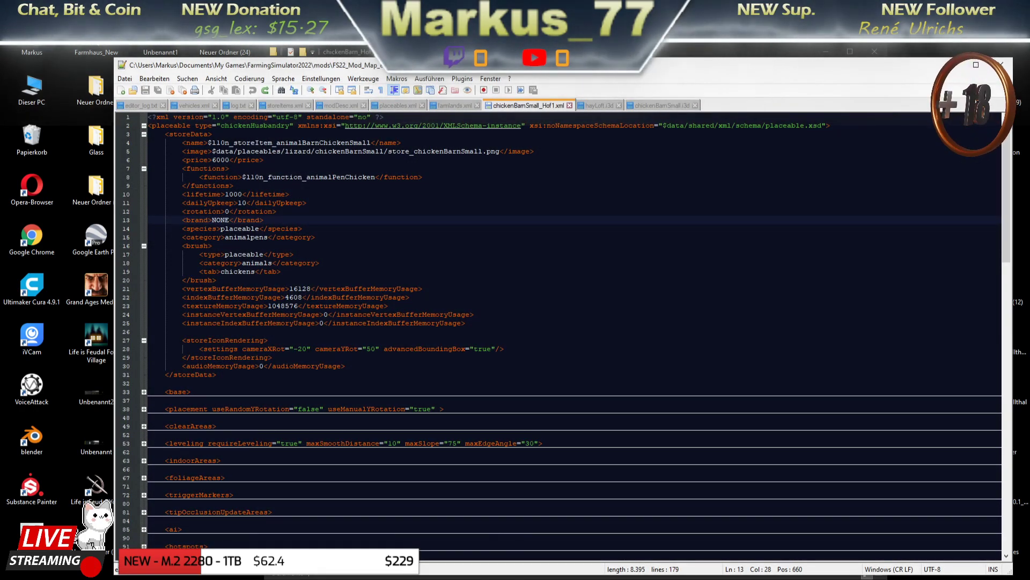
key(alt+Tab)
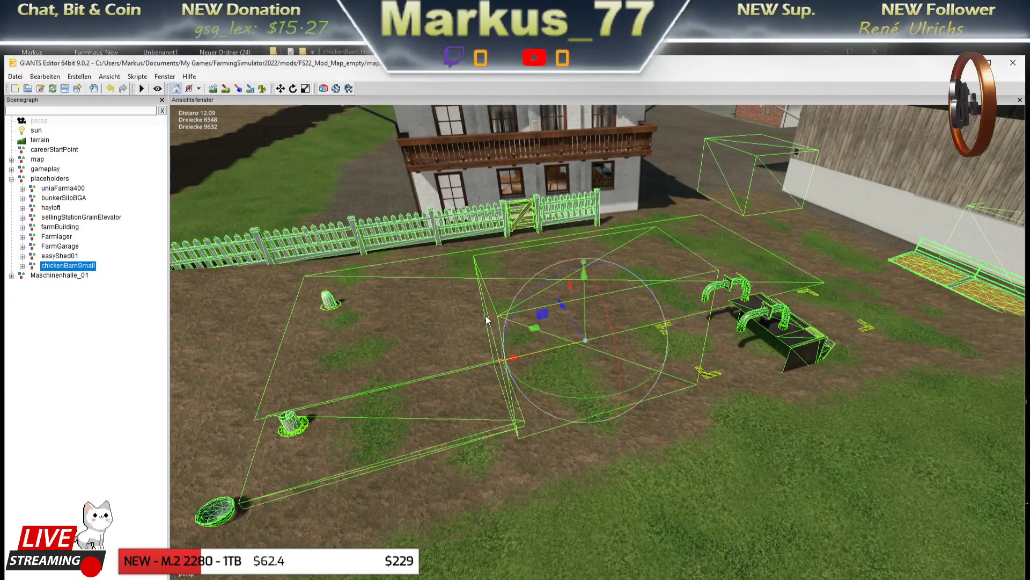
mouse_move(470, 281)
right_down()
mouse_move(527, 391)
mouse_move(430, 392)
mouse_move(583, 382)
mouse_move(339, 372)
mouse_move(457, 391)
mouse_move(838, 384)
mouse_move(499, 339)
mouse_move(585, 407)
mouse_move(562, 421)
mouse_move(608, 422)
right_up()
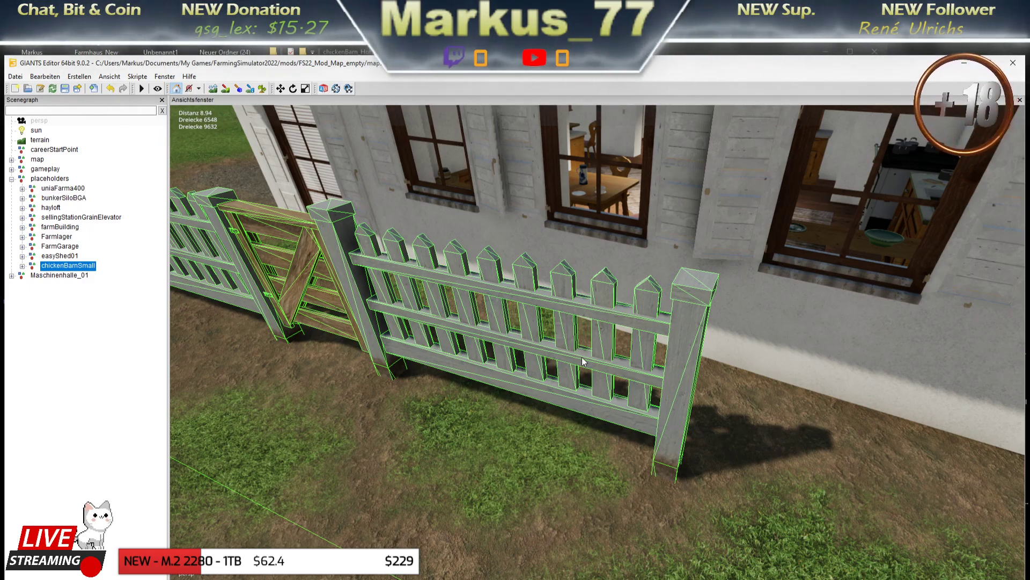
scroll(539, 379, down, 5)
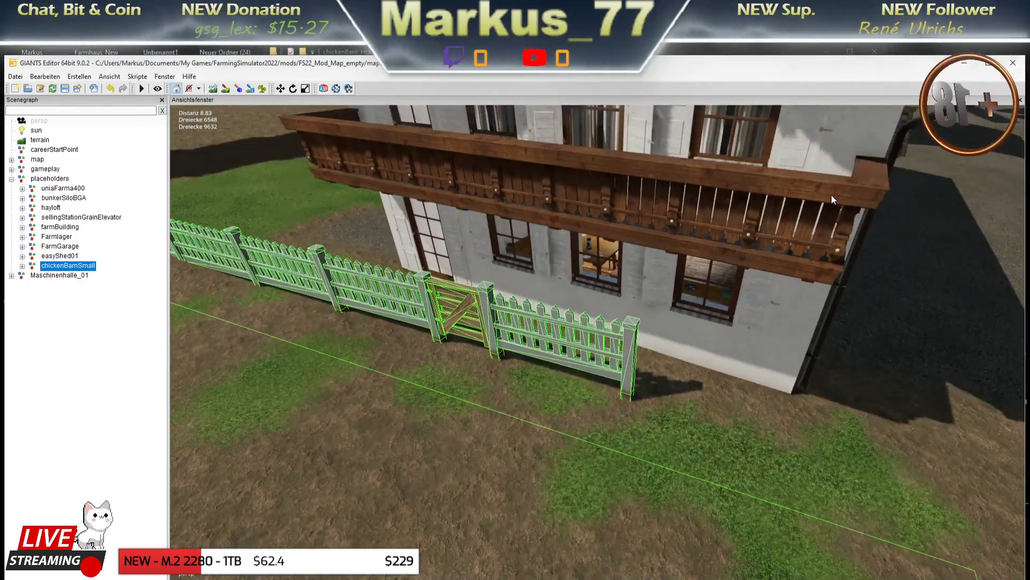
click(969, 65)
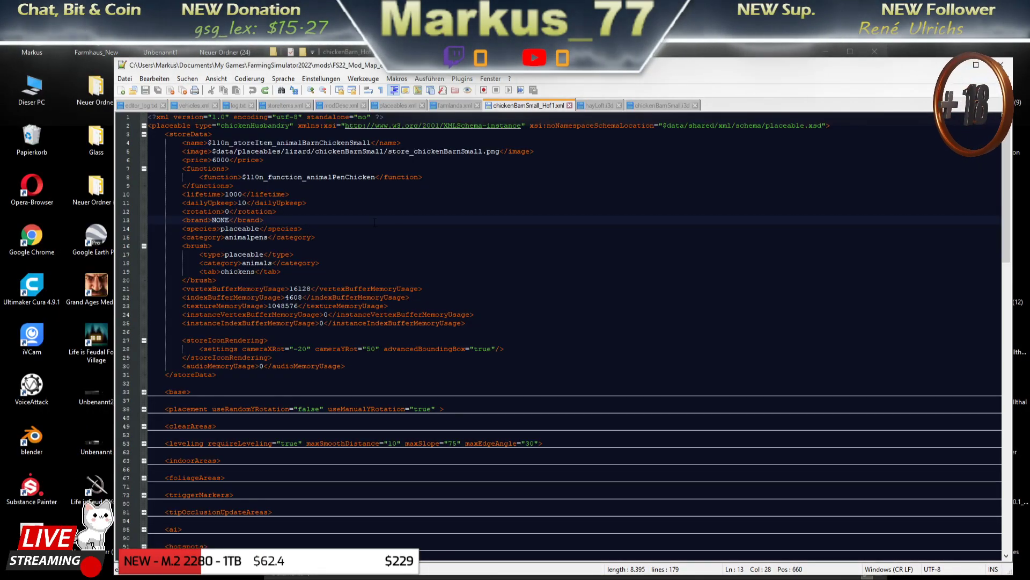
Unfold and refold the ai, foliageAreas, clearAreas, placement and base sections to inspect them
scroll(559, 332, down, 3)
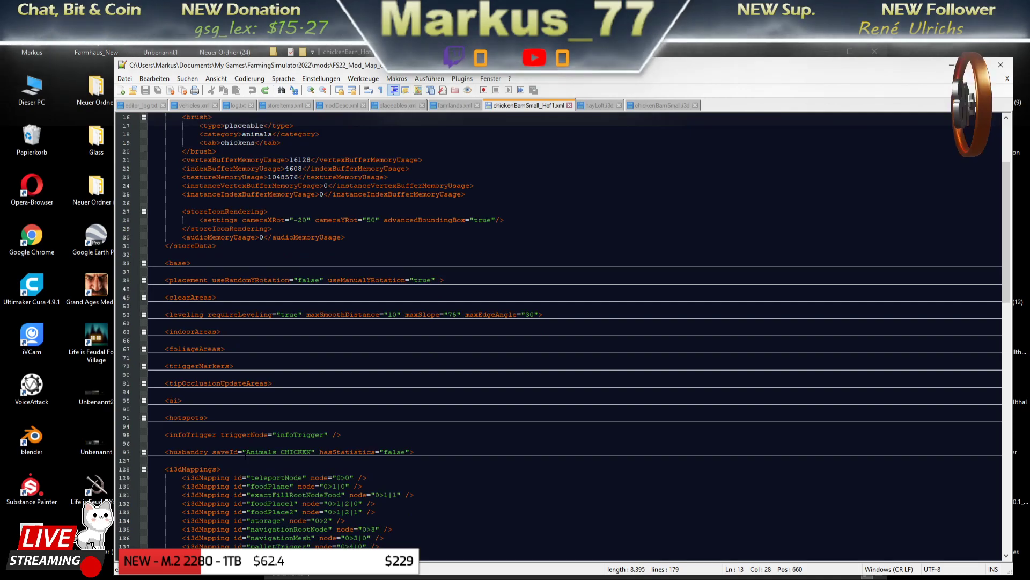
scroll(558, 332, down, 2)
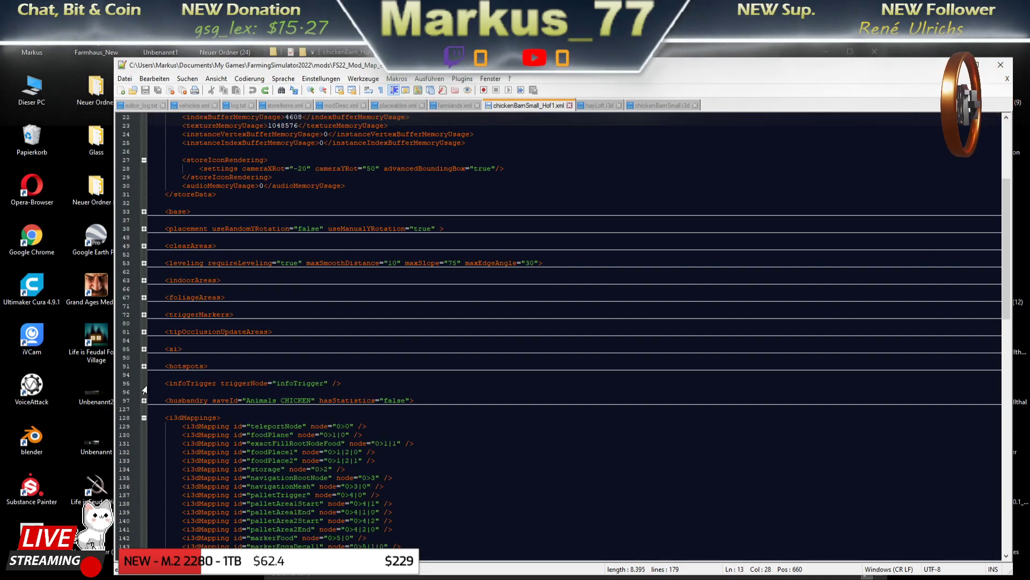
click(144, 349)
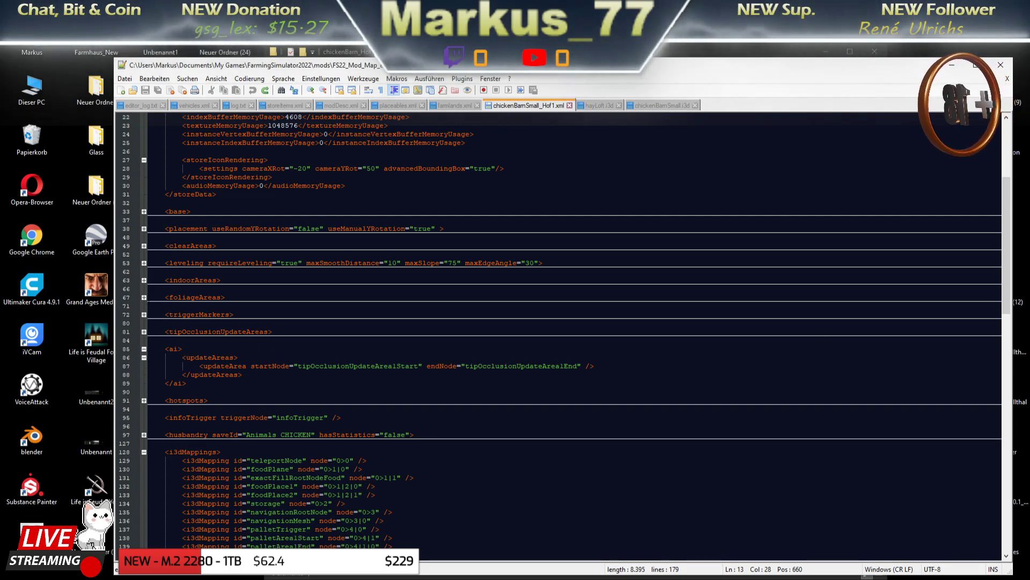
click(144, 297)
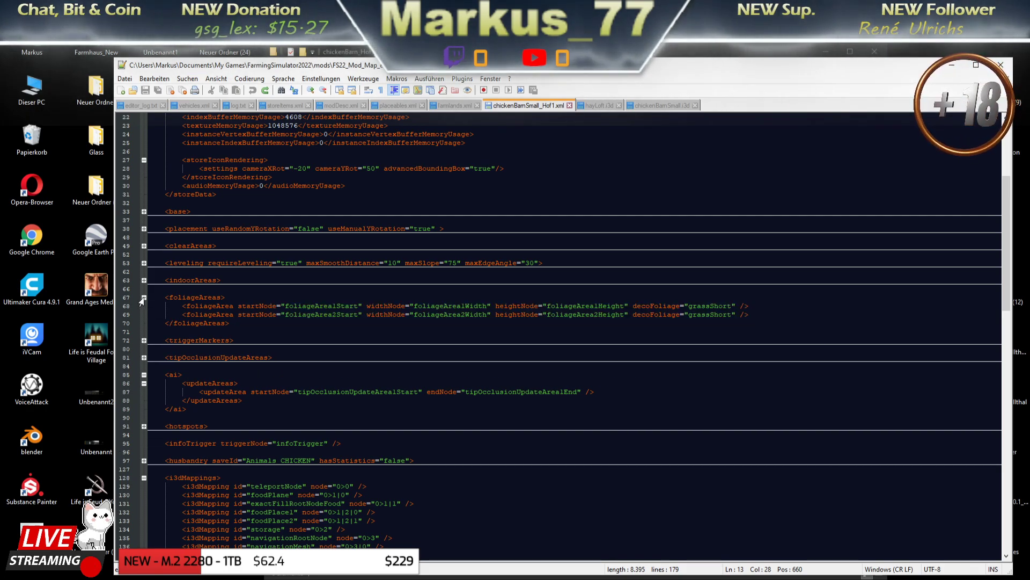
click(144, 297)
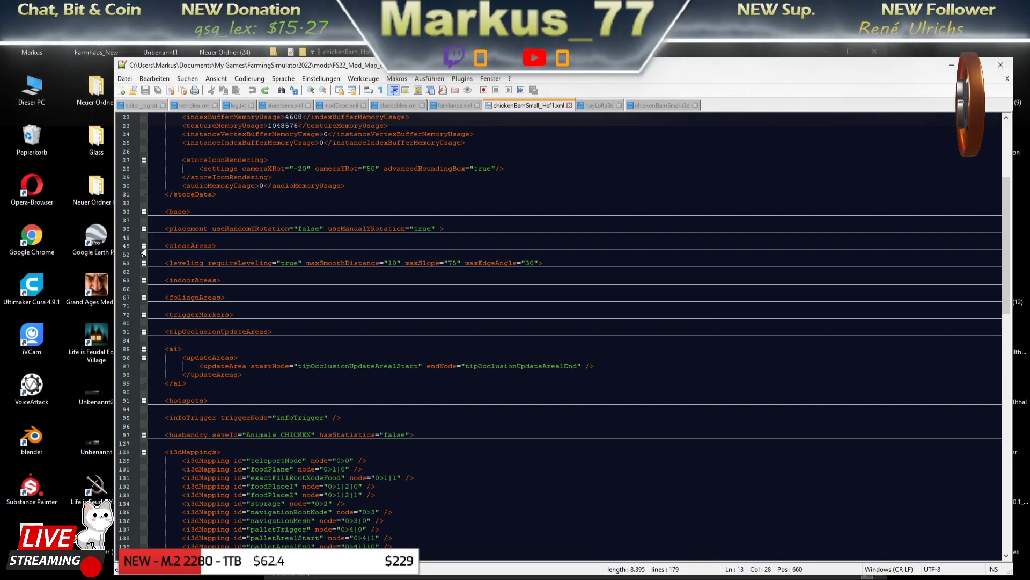
click(144, 246)
click(144, 246)
click(144, 229)
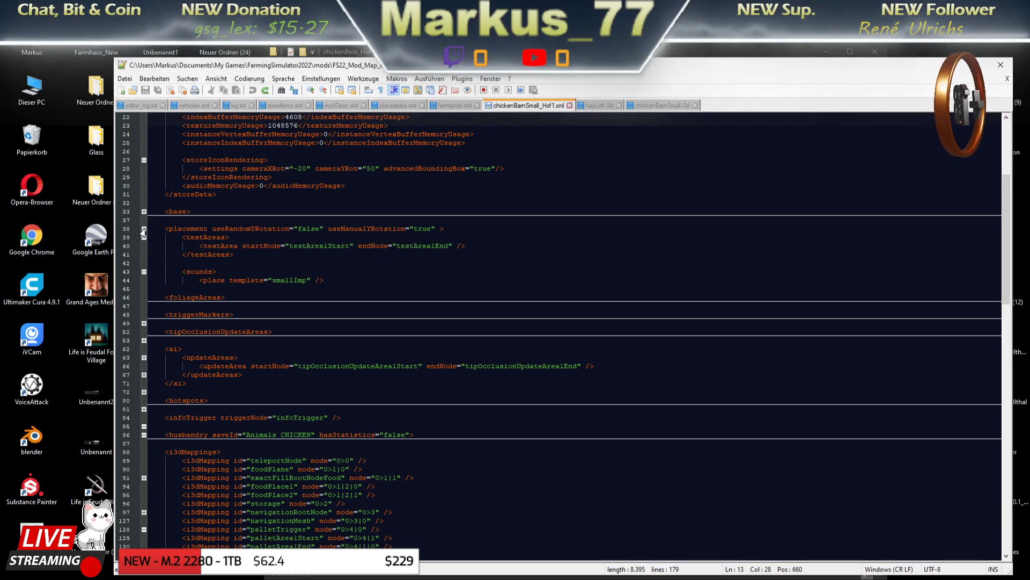
click(144, 229)
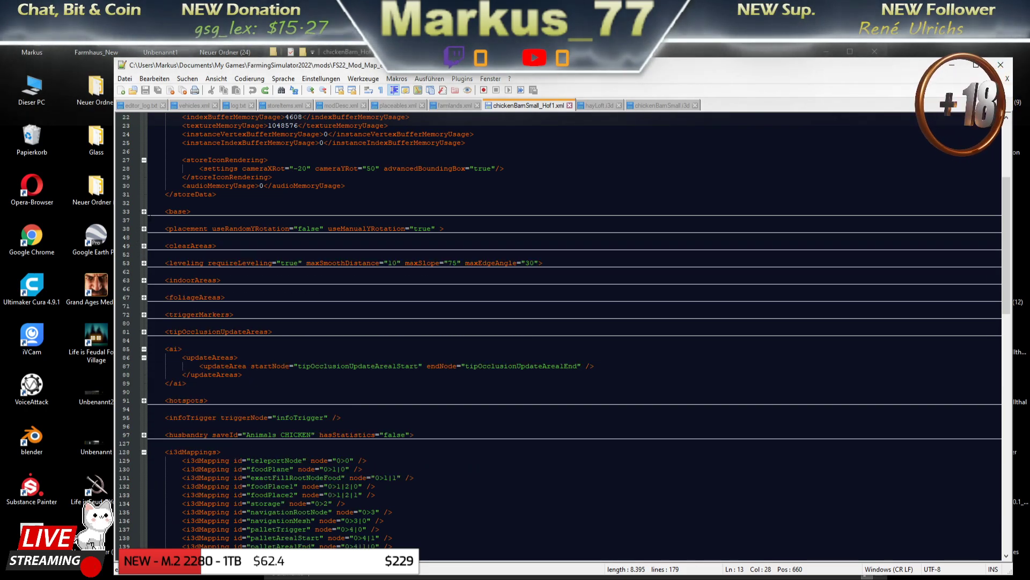
click(143, 212)
scroll(142, 215, down, 3)
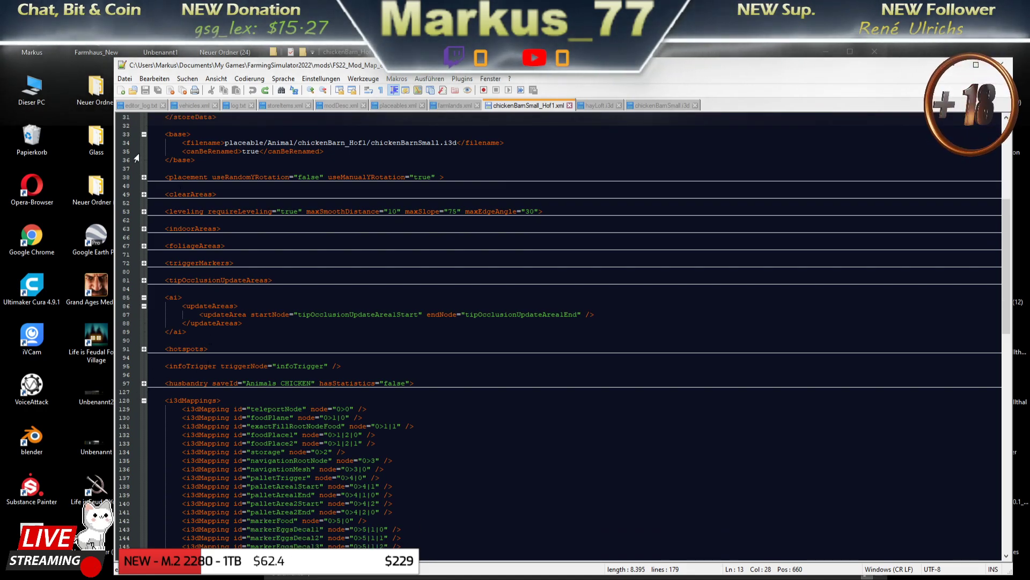
click(144, 134)
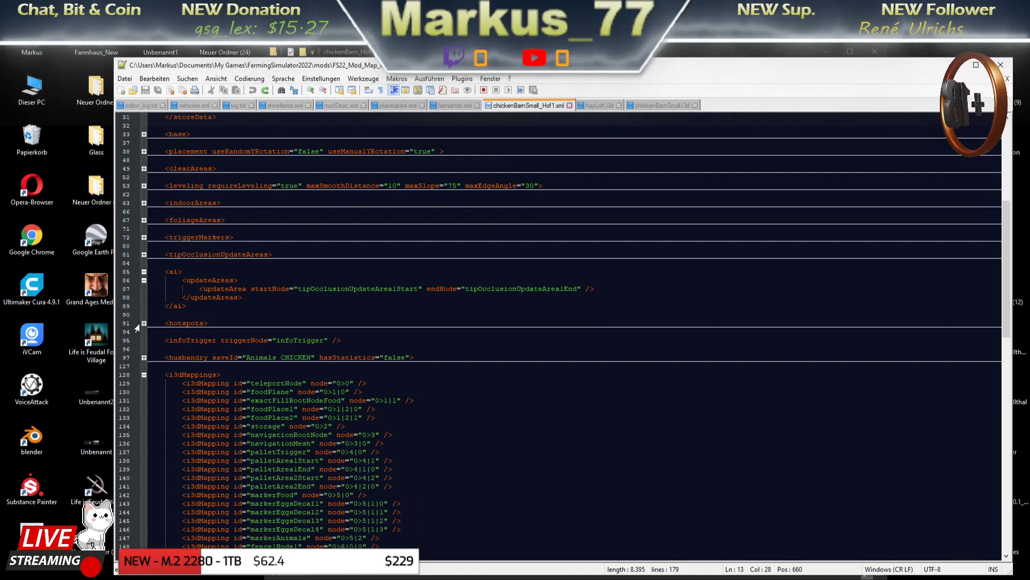
Unfold the husbandry section at line 97 and scroll down to its chickenNetFence fences block
click(144, 358)
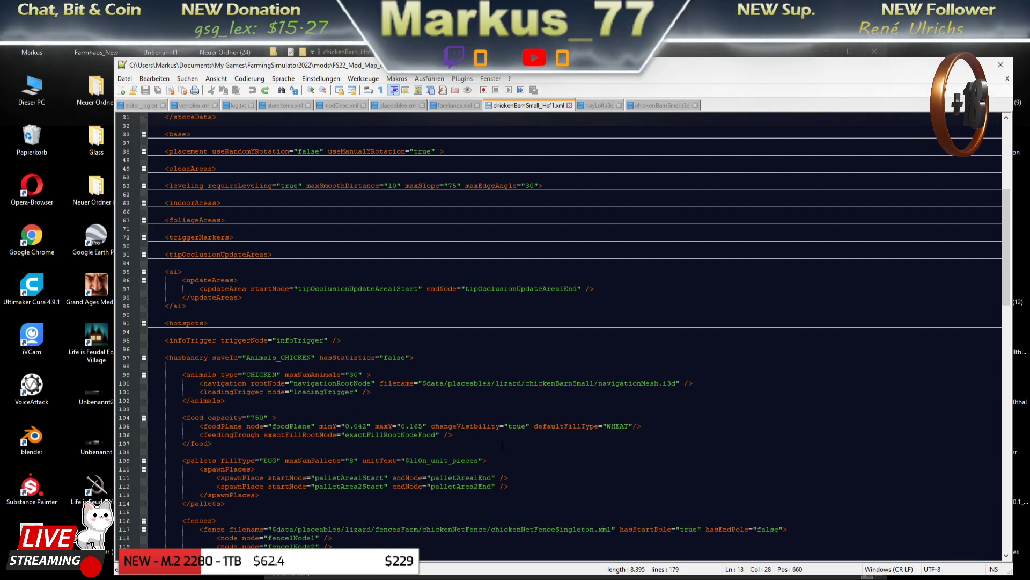
scroll(503, 445, down, 3)
scroll(334, 413, down, 3)
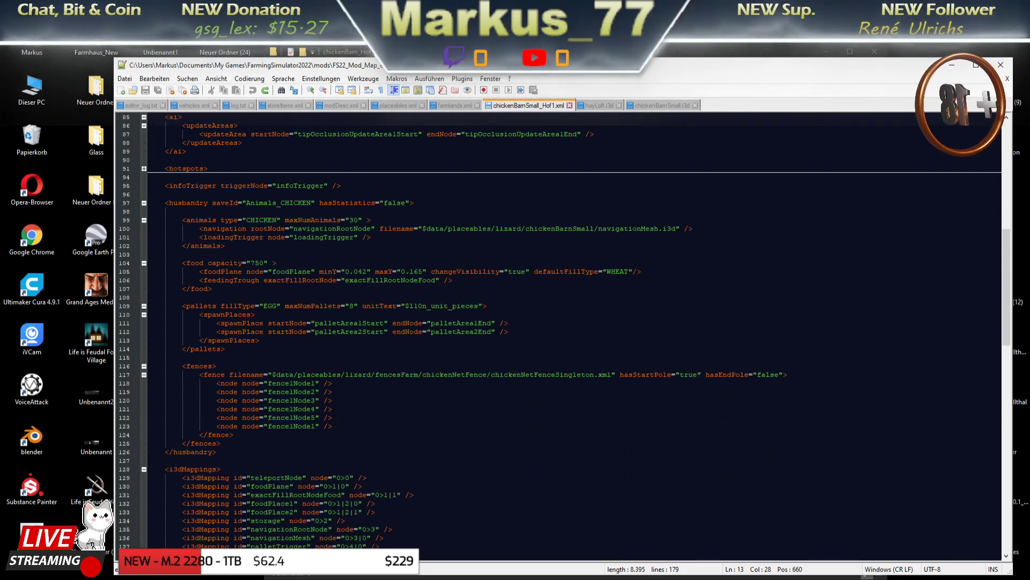
scroll(338, 408, down, 1)
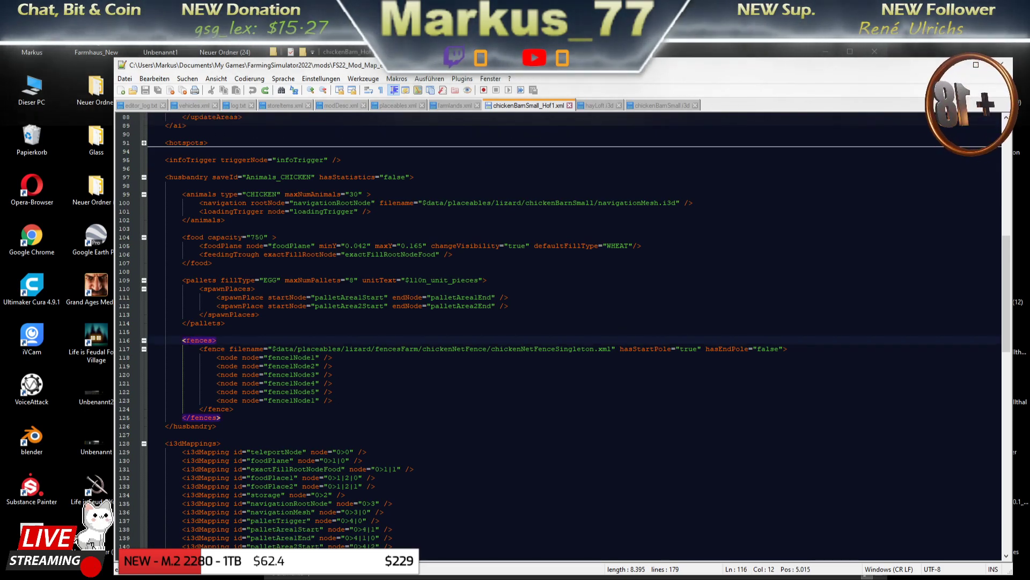
drag(182, 341, 232, 340)
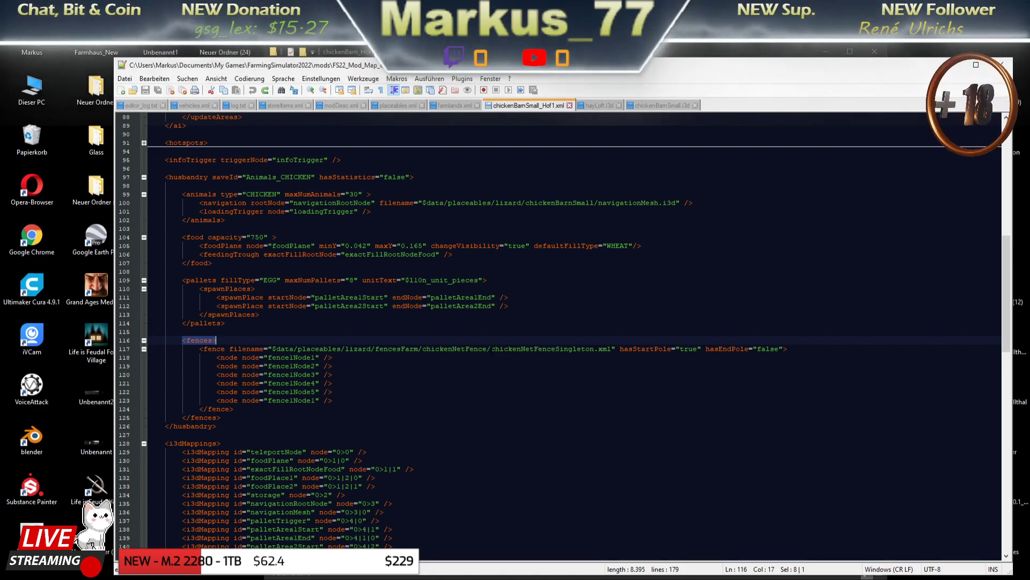
drag(487, 348, 612, 349)
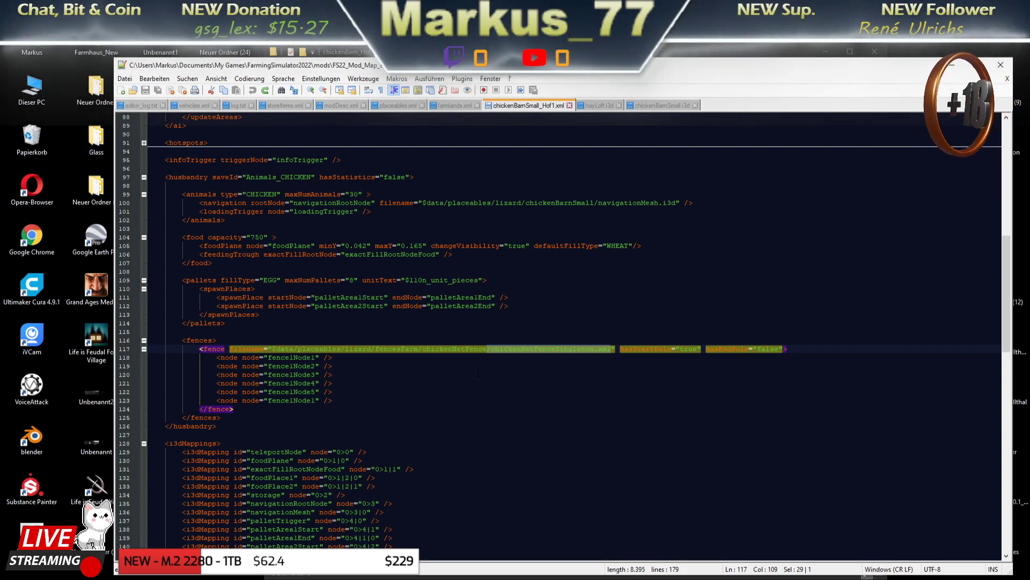
click(332, 366)
drag(230, 348, 539, 350)
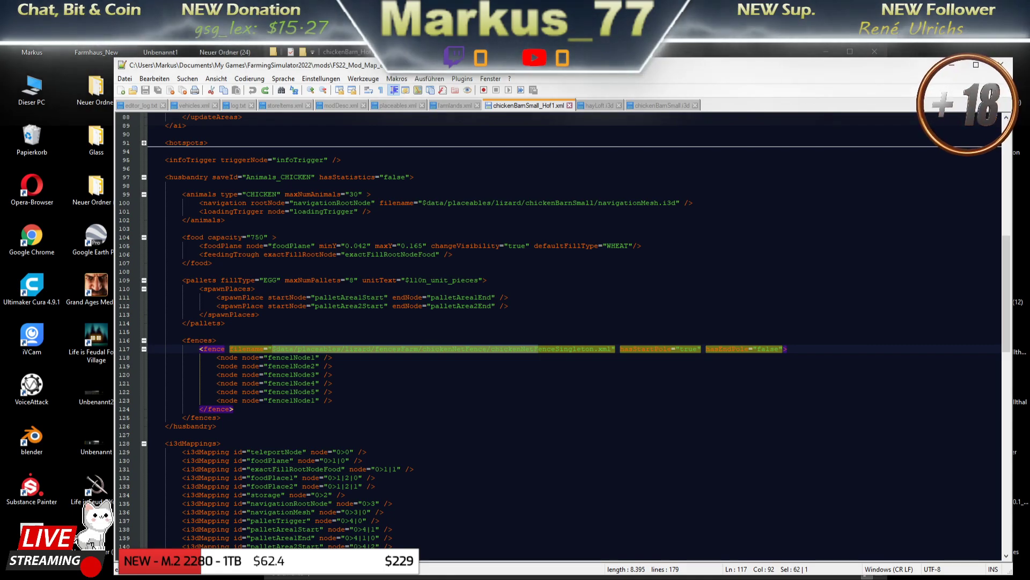
Open Dieser PC and browse C:\Programme (x86)\Farming Simulator 2022\data\placeables
key(alt+Tab)
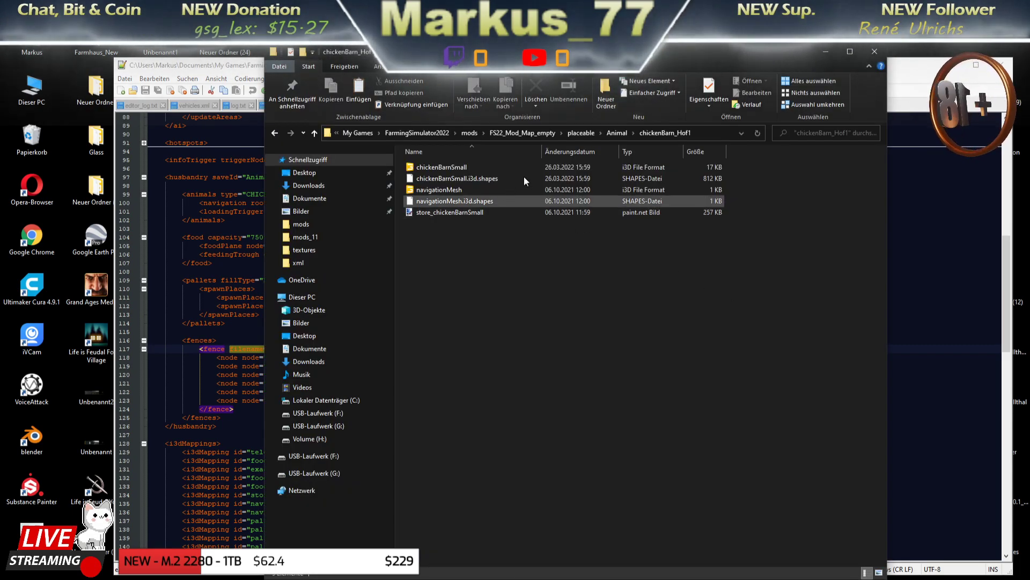
click(824, 52)
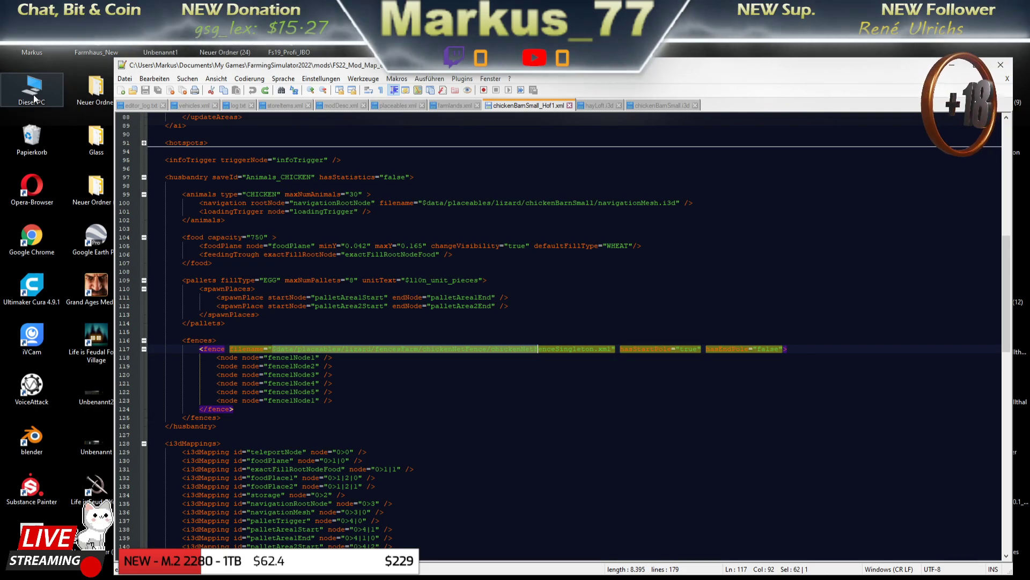
double_click(32, 91)
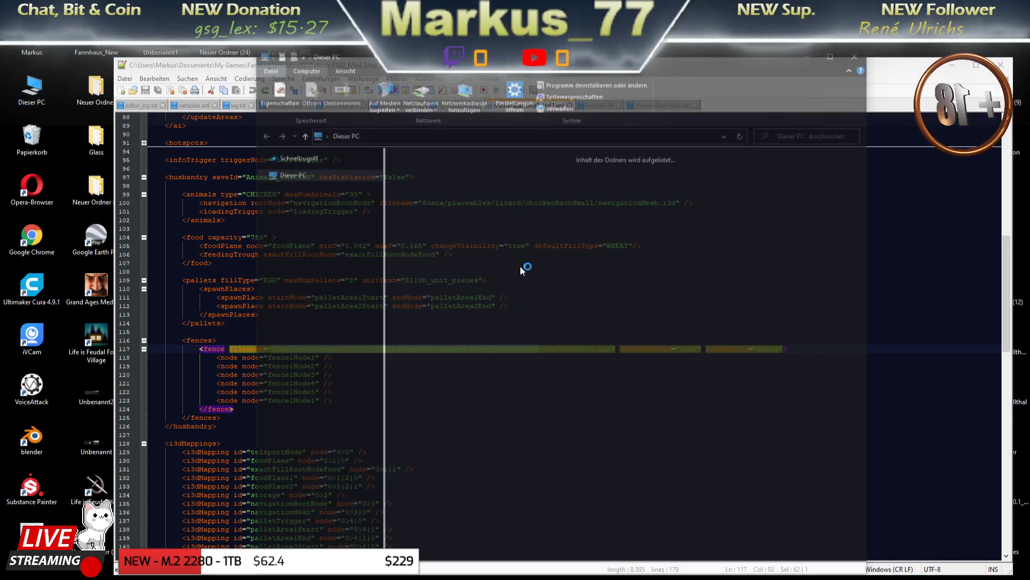
click(308, 400)
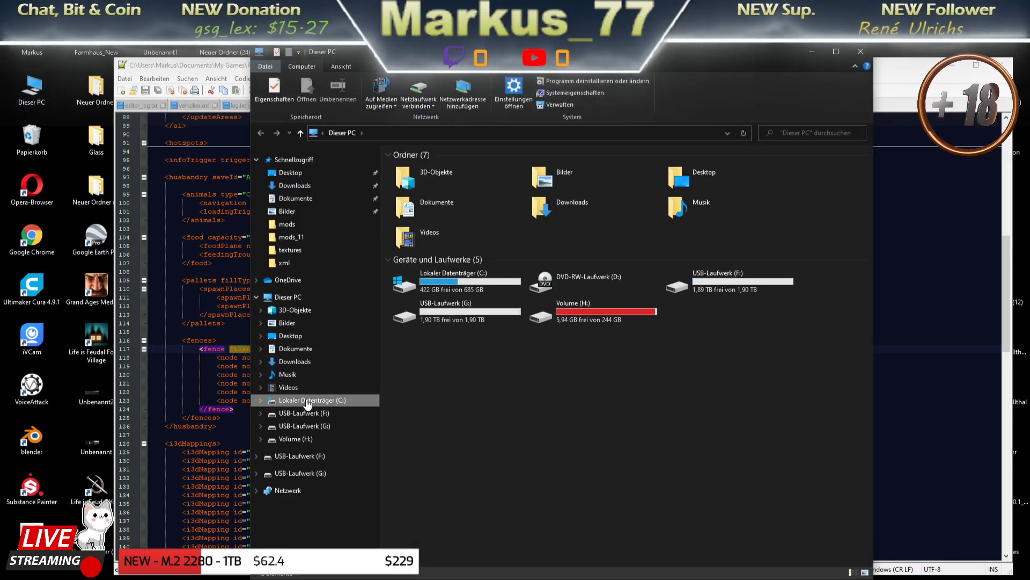
double_click(420, 235)
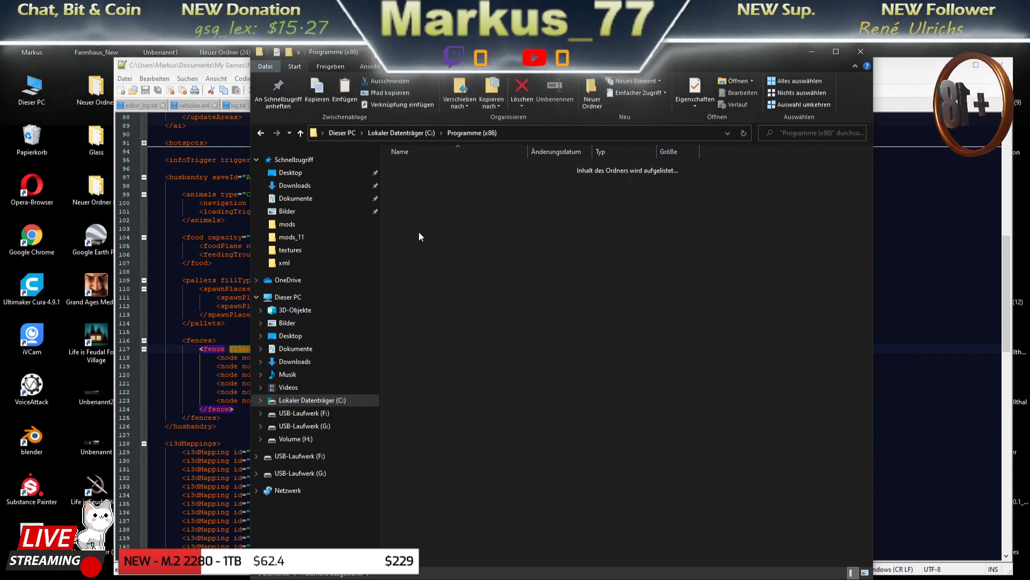
double_click(433, 237)
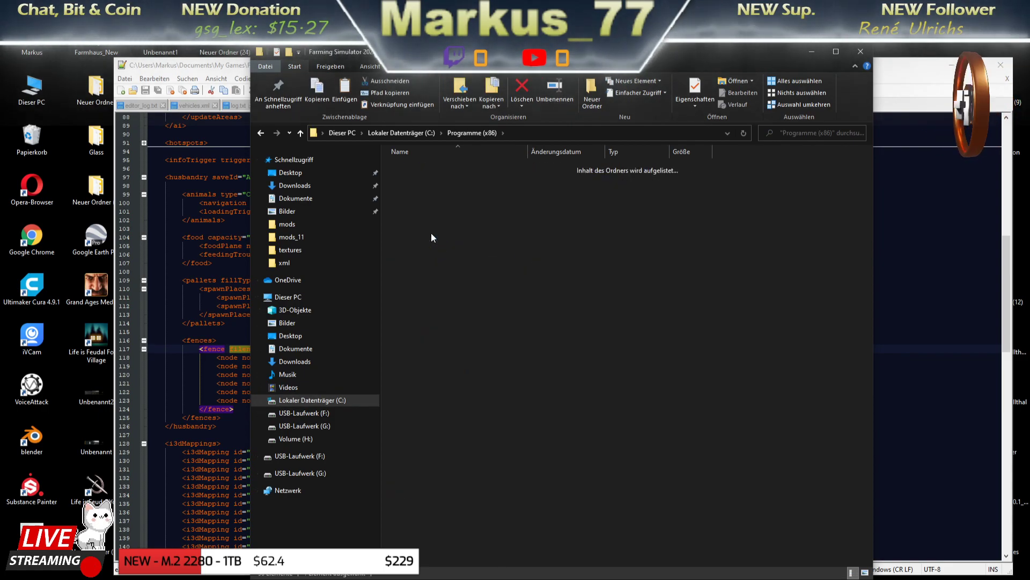
double_click(411, 169)
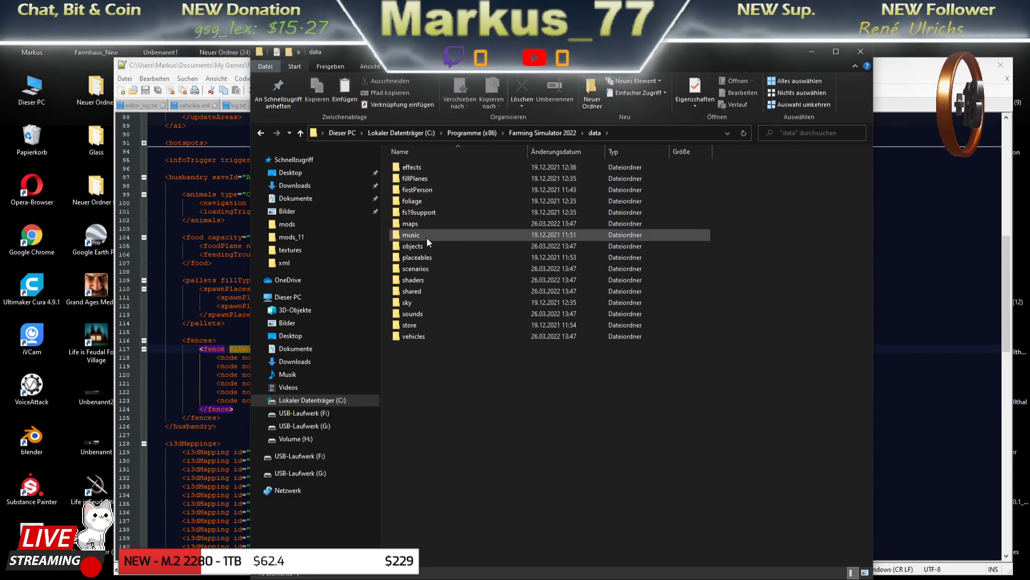
click(419, 258)
double_click(419, 258)
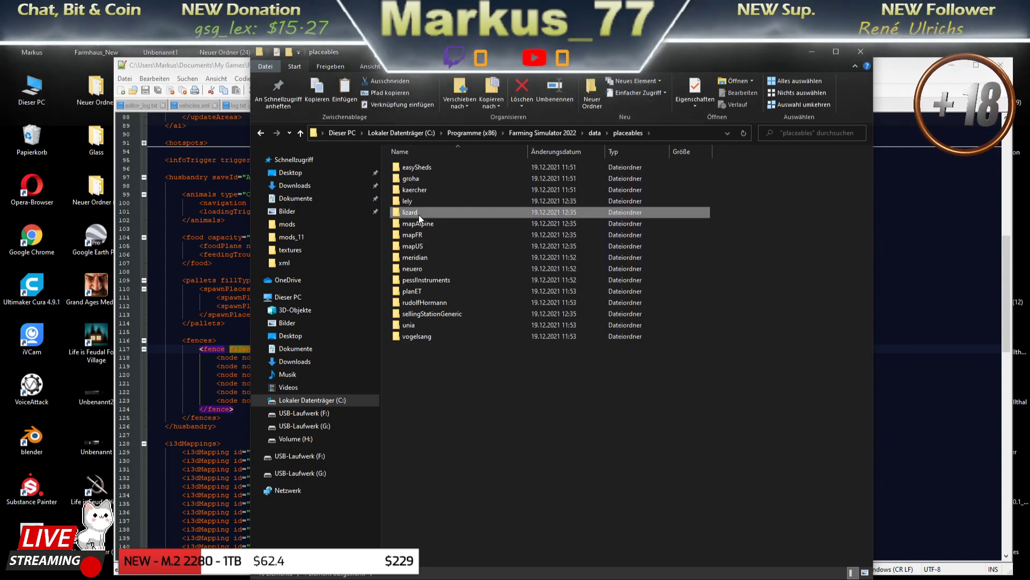
Go into lizard\fencesFarm\chickenNetFence and open chickenNetFence.i3d
double_click(419, 215)
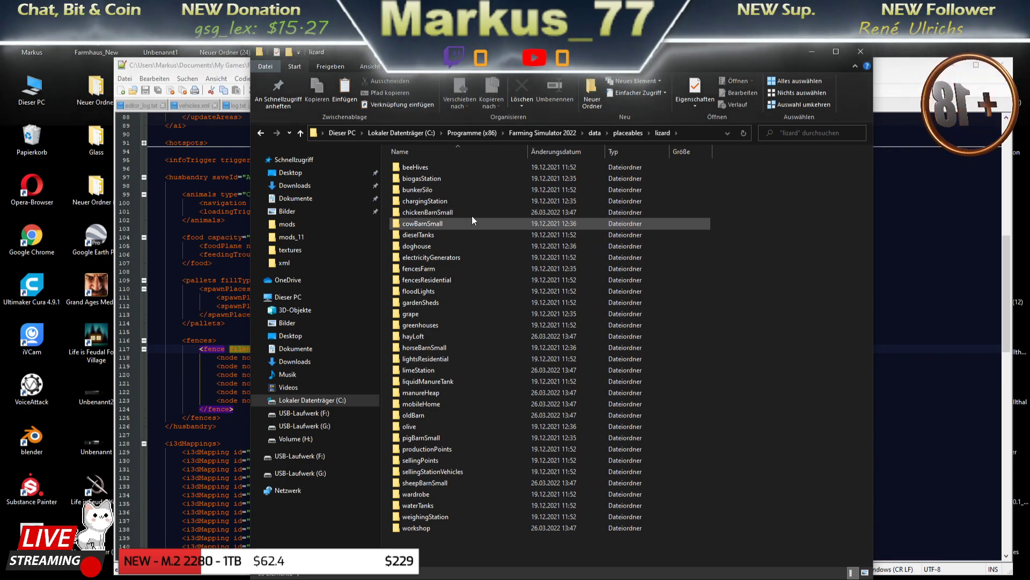
mouse_move(419, 54)
mouse_down()
mouse_move(751, 102)
mouse_move(588, 86)
mouse_up()
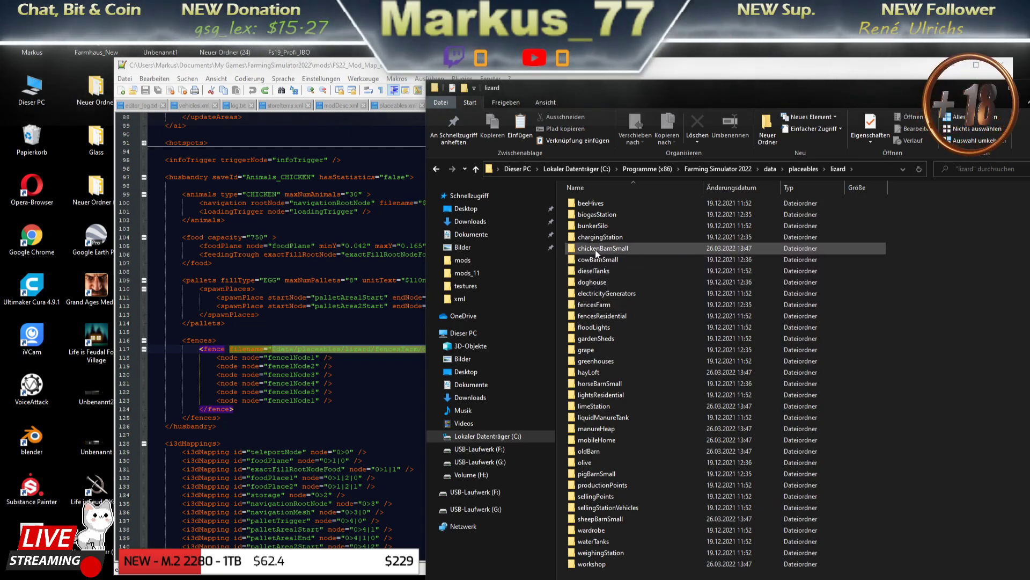
mouse_move(595, 249)
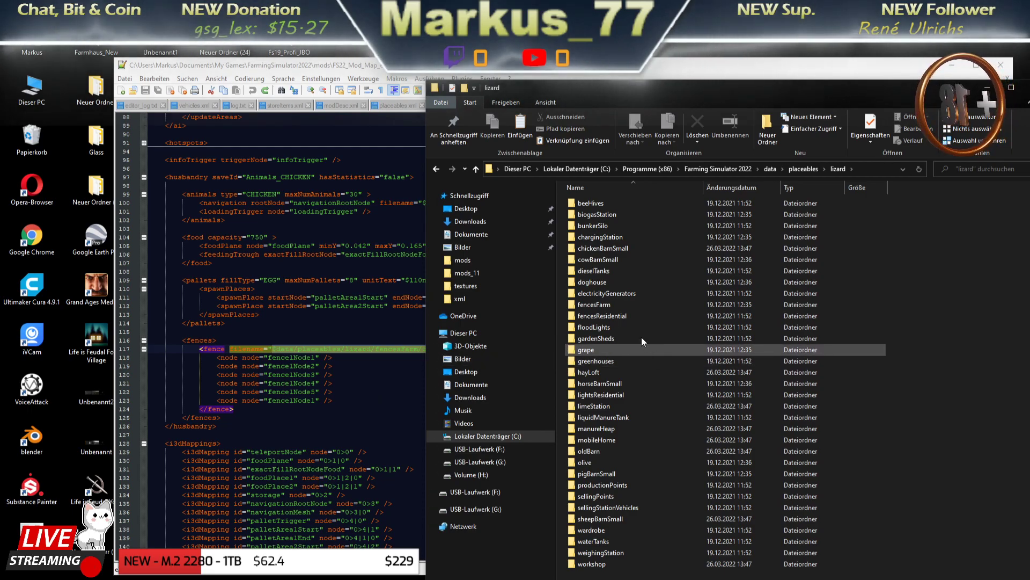
double_click(596, 303)
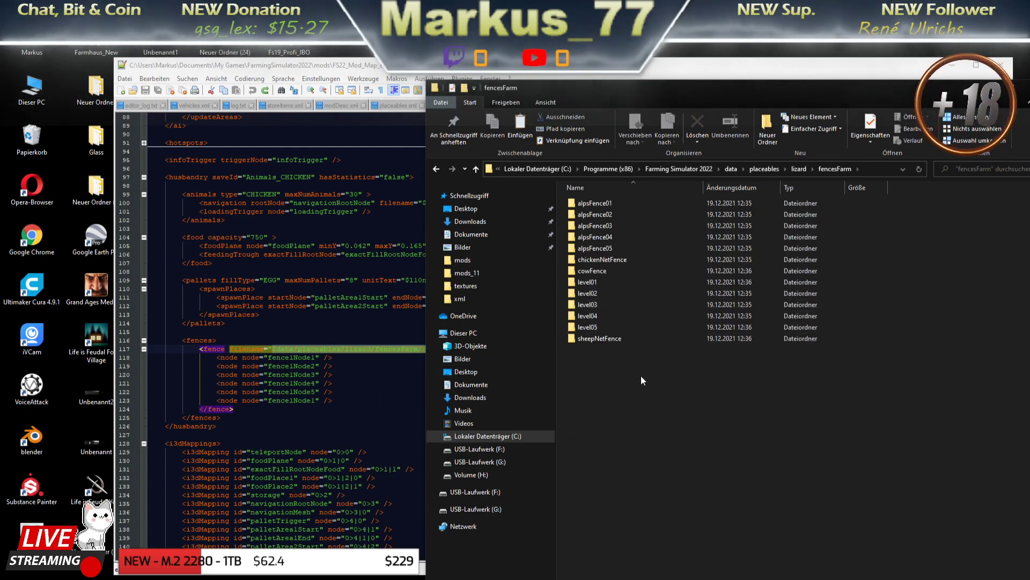
double_click(588, 261)
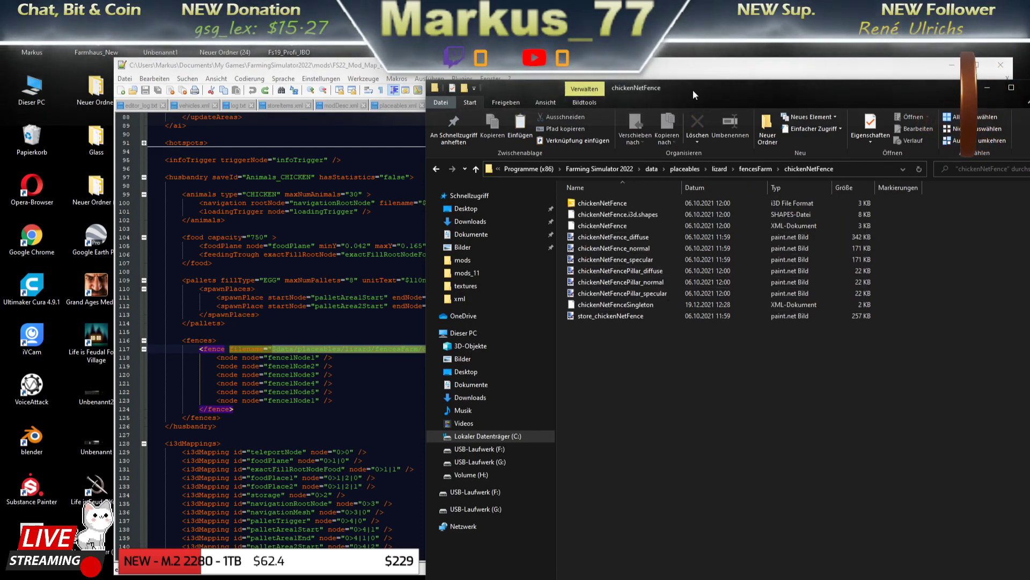
drag(693, 89, 569, 78)
click(492, 192)
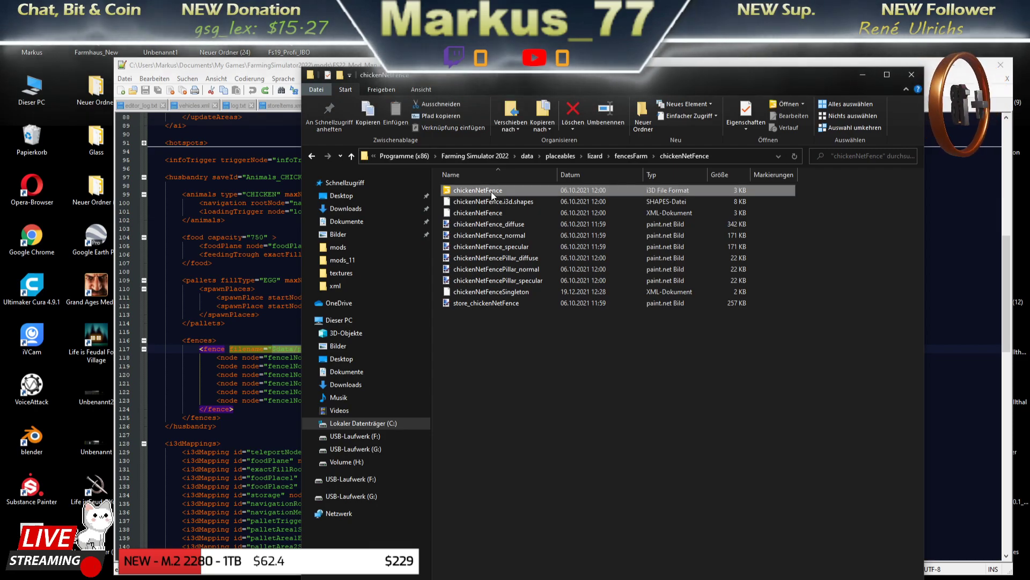
double_click(473, 193)
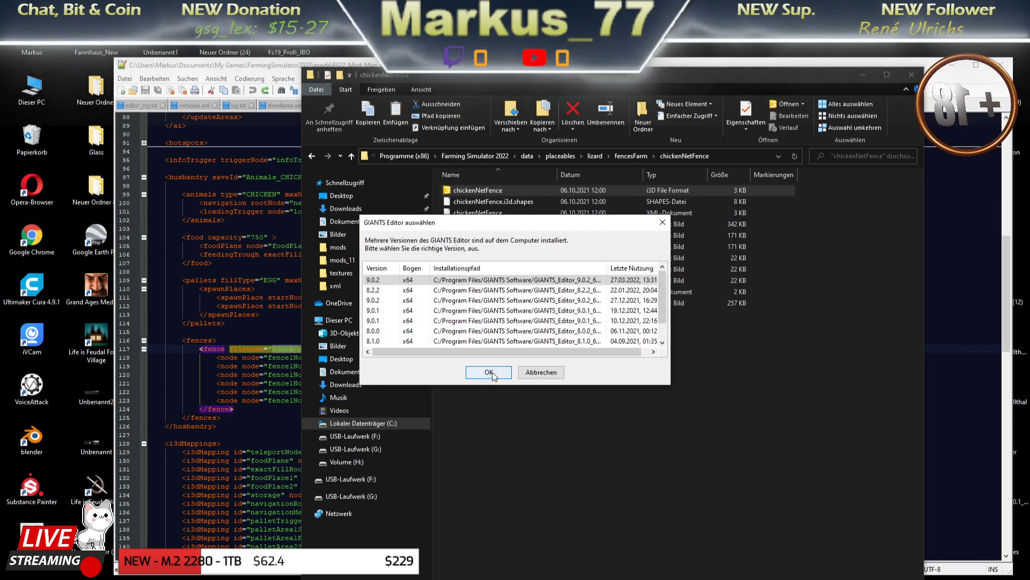
Open the model with GIANTS Editor version 9.0.2 and centre the fence and pole in view
click(493, 374)
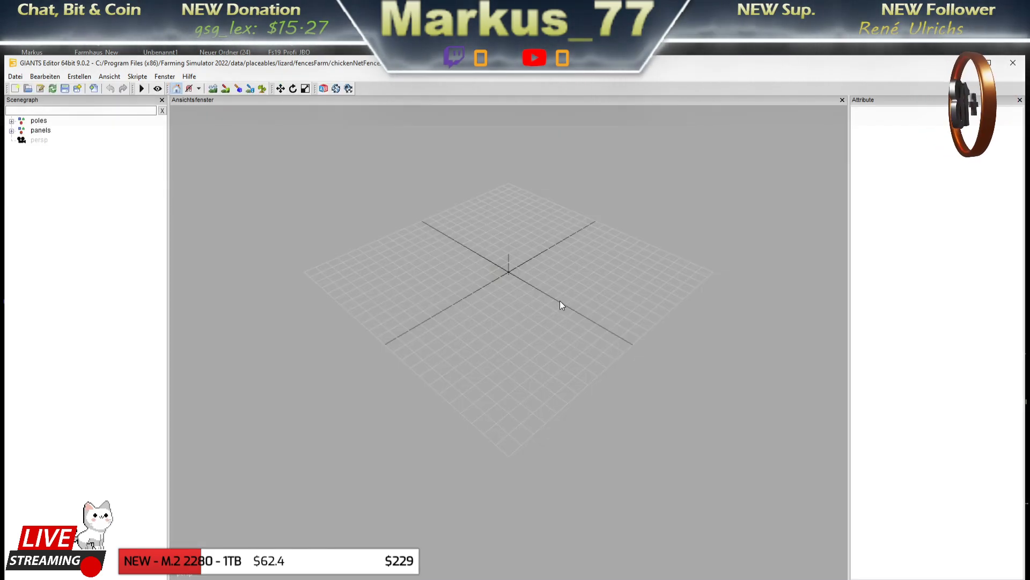
scroll(539, 302, up, 3)
scroll(460, 292, up, 3)
scroll(502, 235, up, 3)
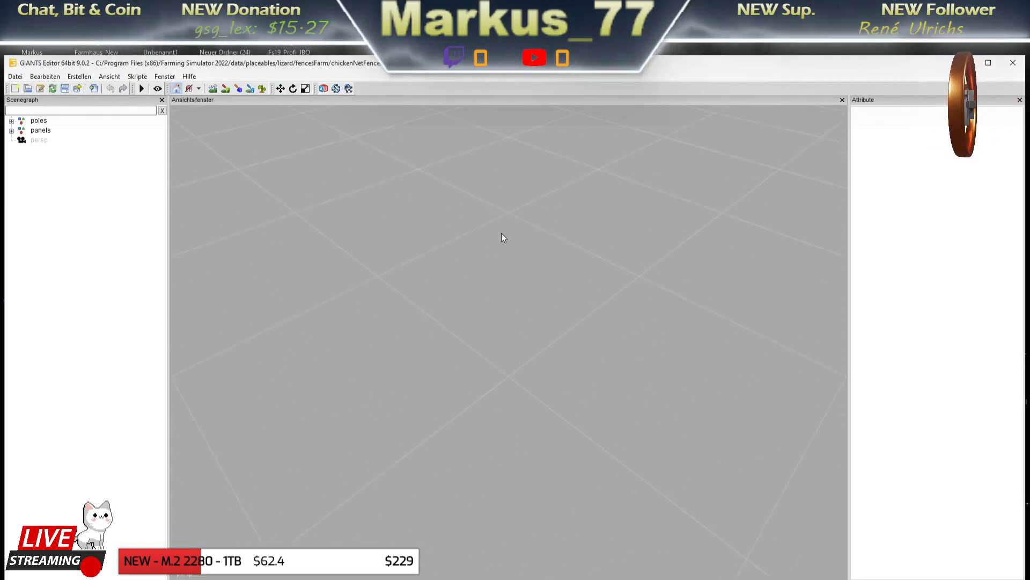
scroll(477, 277, up, 2)
scroll(475, 277, down, 5)
mouse_move(471, 367)
middle_down()
mouse_move(546, 388)
mouse_move(508, 373)
mouse_move(584, 361)
mouse_move(550, 362)
middle_up()
scroll(563, 365, up, 2)
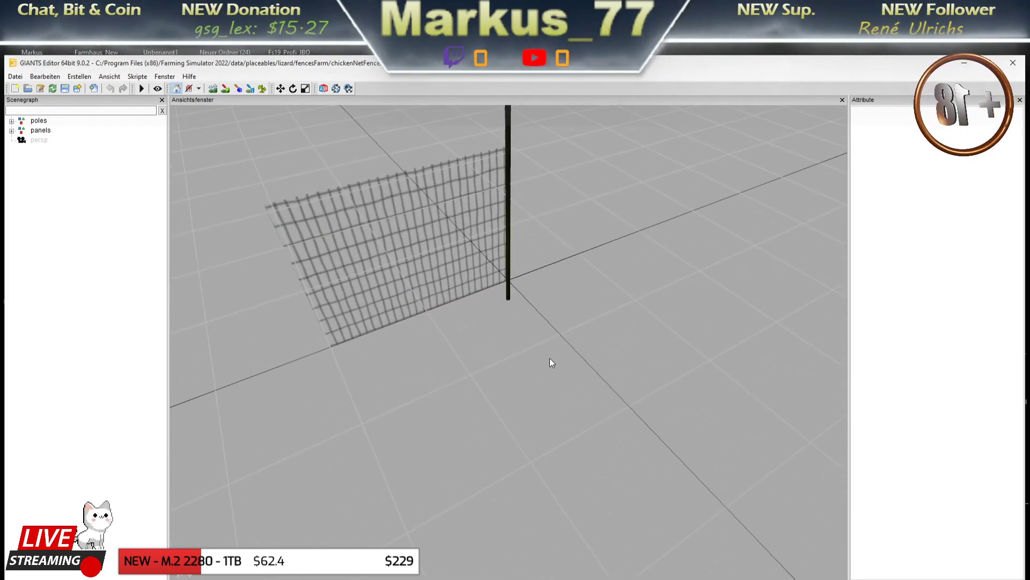
Expand poles and panels in the Scenegraph to show panel01 and pole01's col and visual parts
click(38, 122)
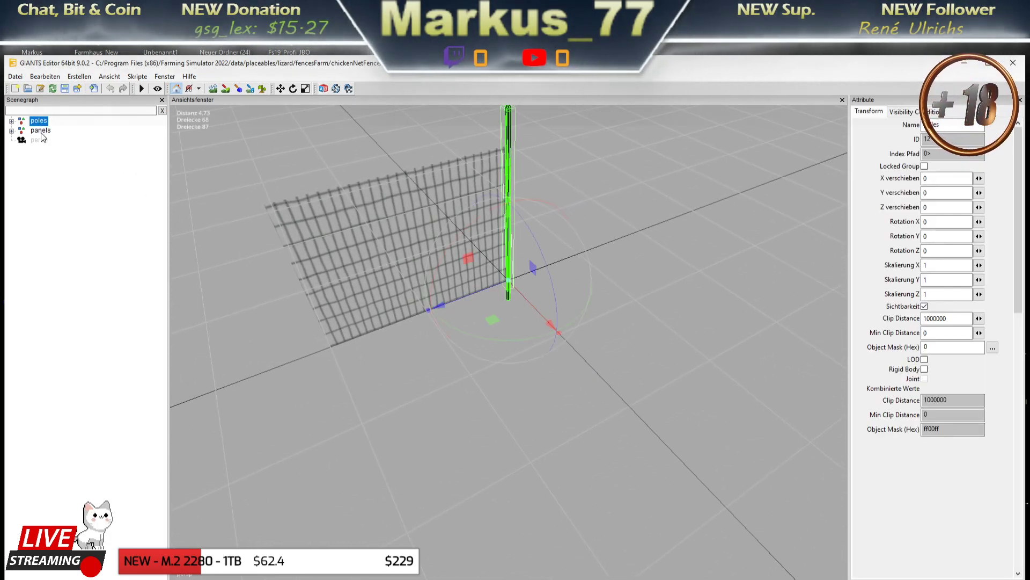
click(41, 131)
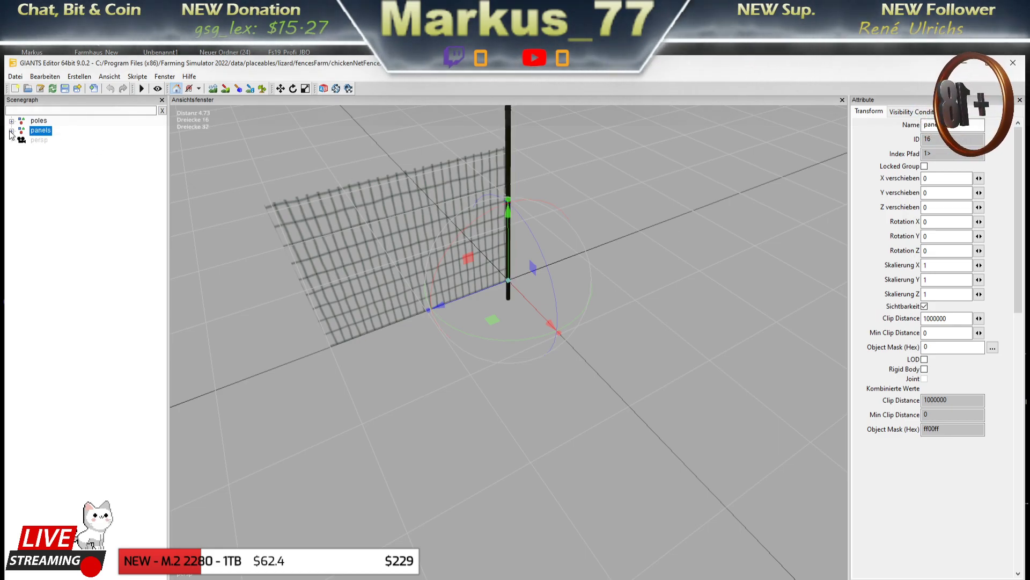
click(81, 147)
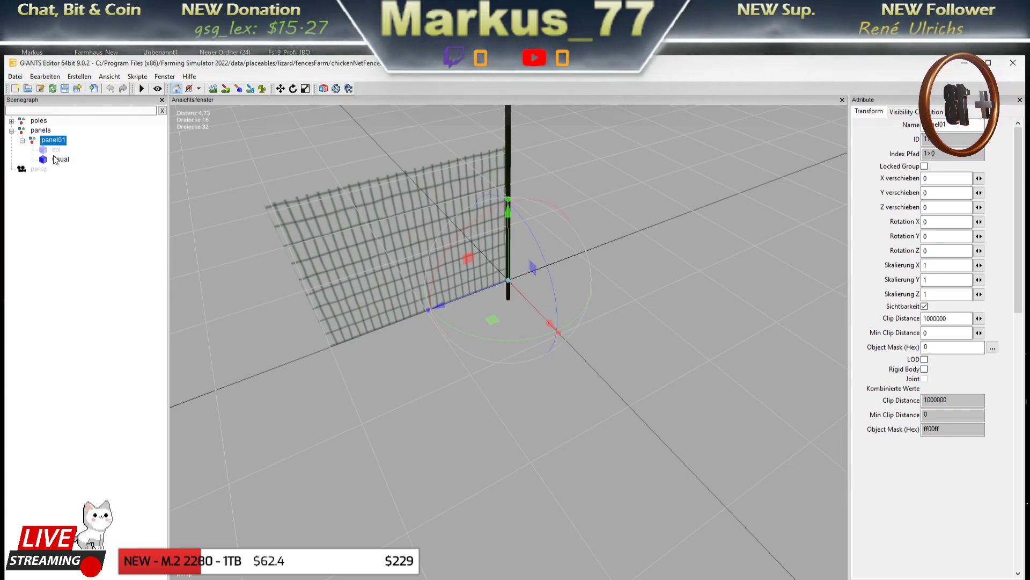
click(59, 159)
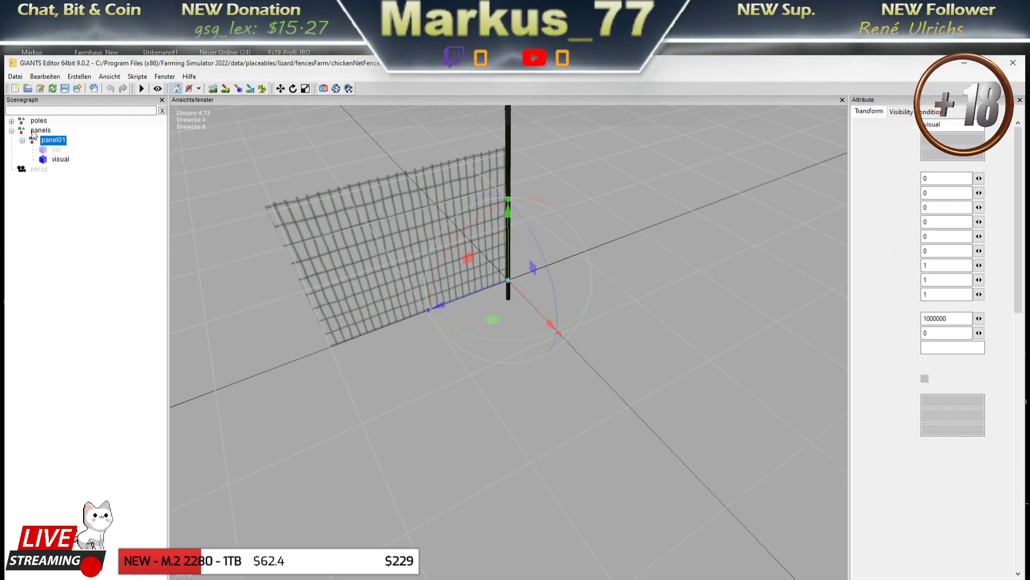
double_click(35, 122)
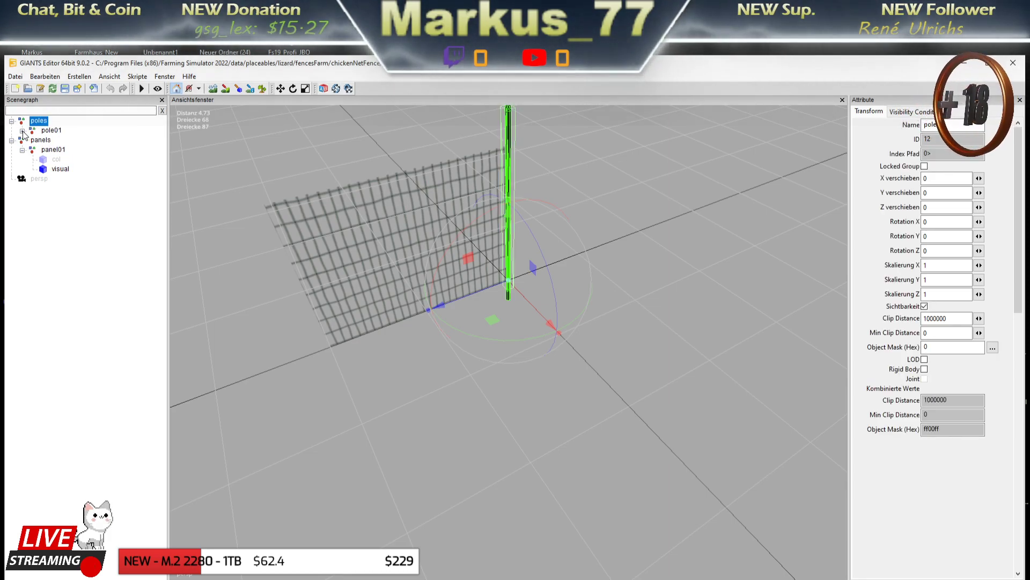
click(21, 132)
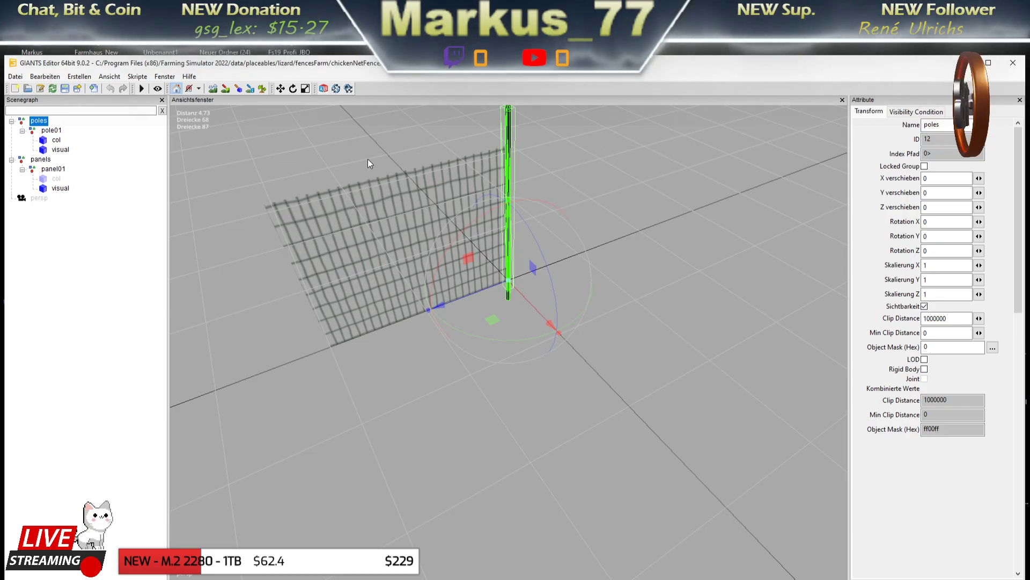
Orbit closer on the selected pole, then close the chickenNetFence model
middle_drag(554, 198, 500, 253)
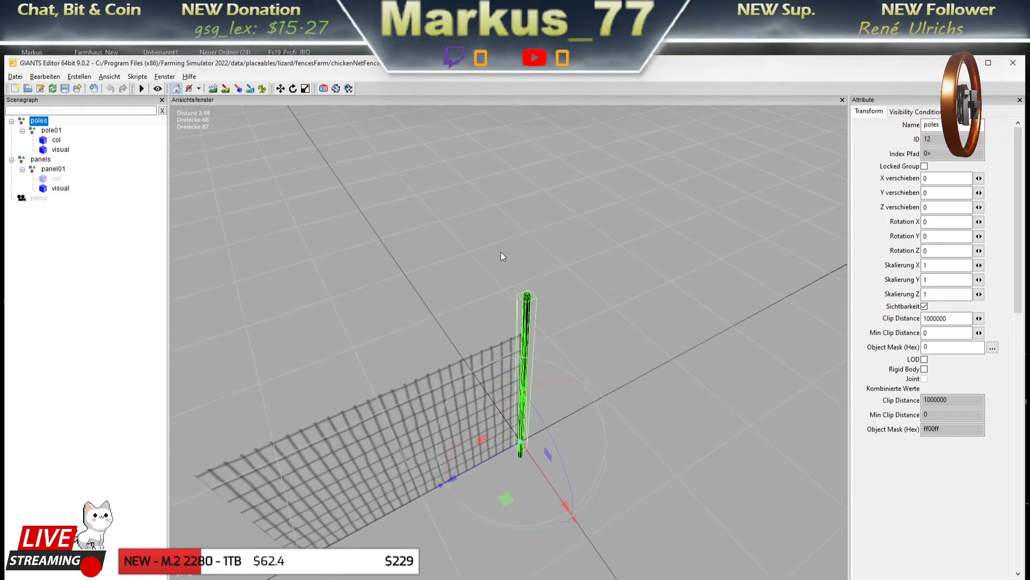
scroll(543, 255, up, 3)
scroll(589, 232, down, 2)
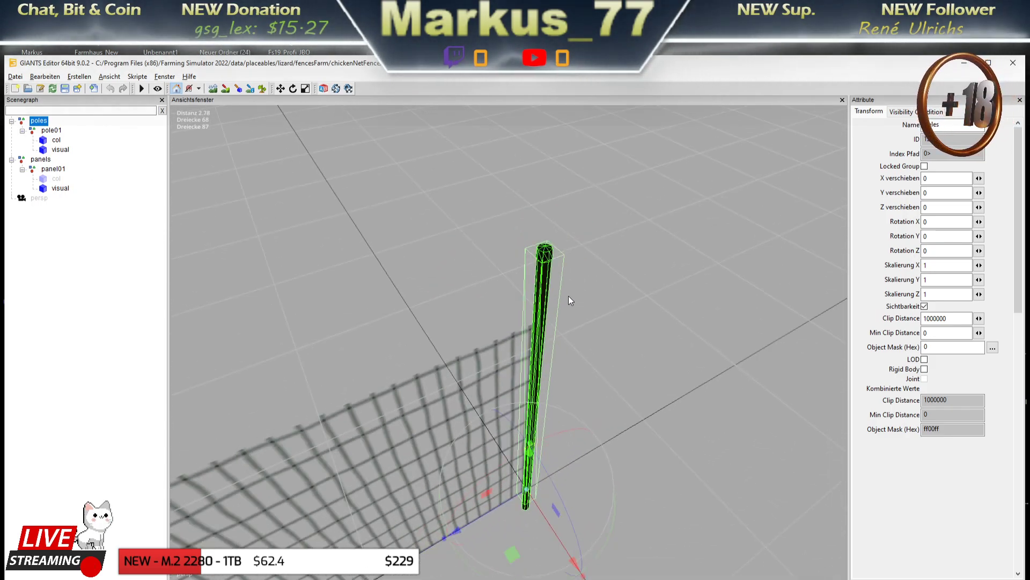
scroll(407, 296, down, 3)
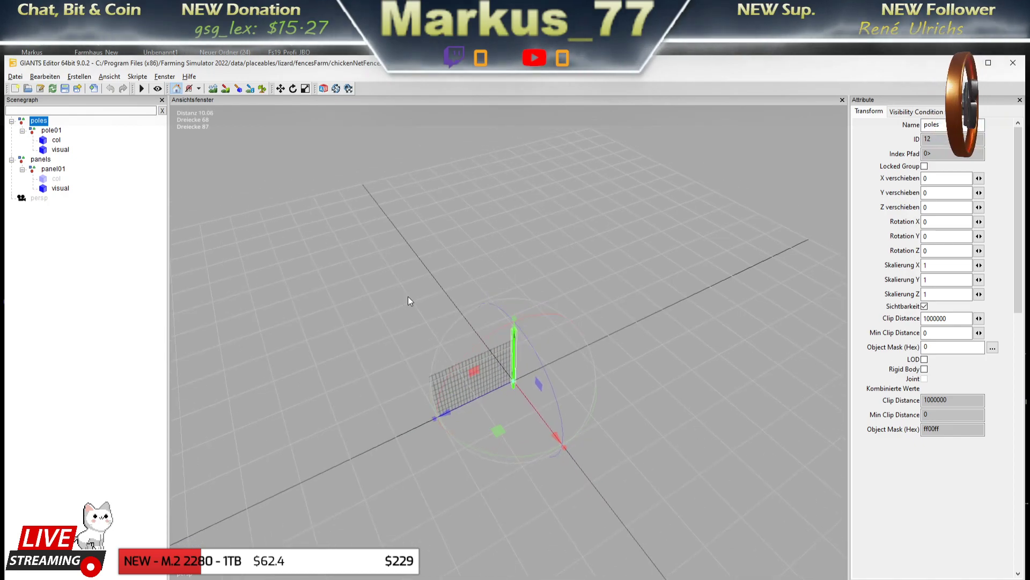
click(1011, 64)
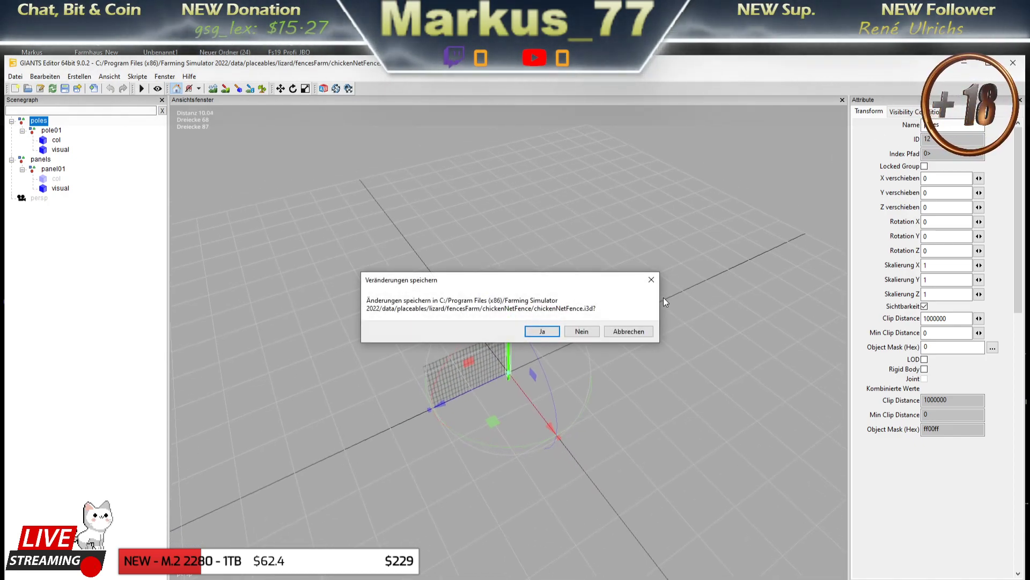
Close the current file without saving, then open chickenNetFence.xml in Notepad++
click(583, 331)
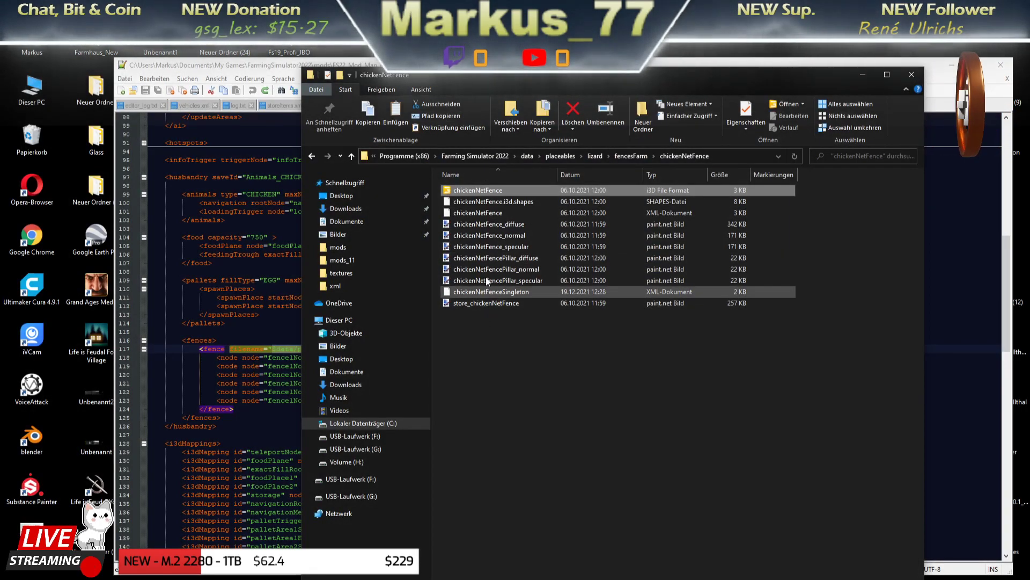
click(466, 211)
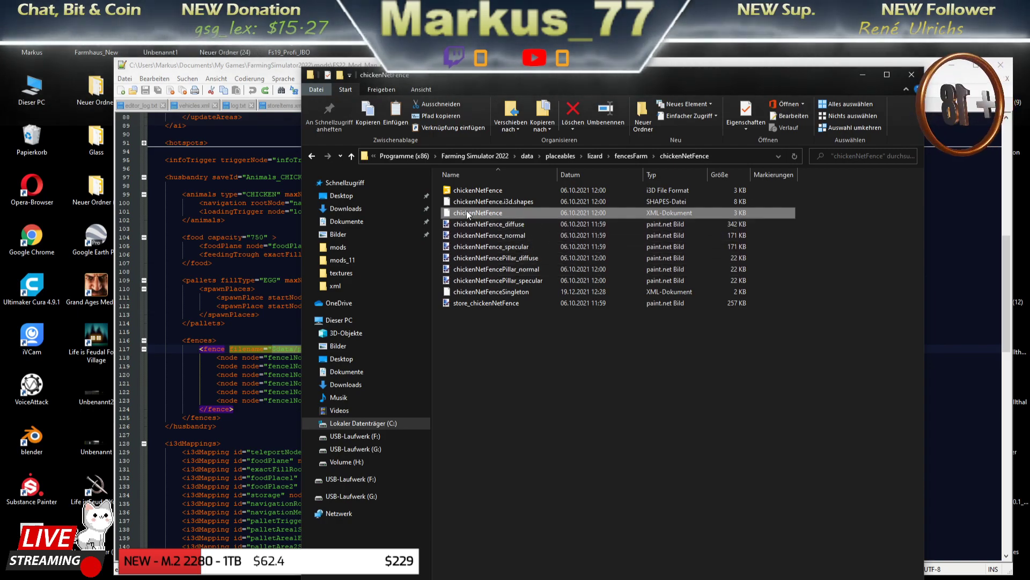
right_click(466, 212)
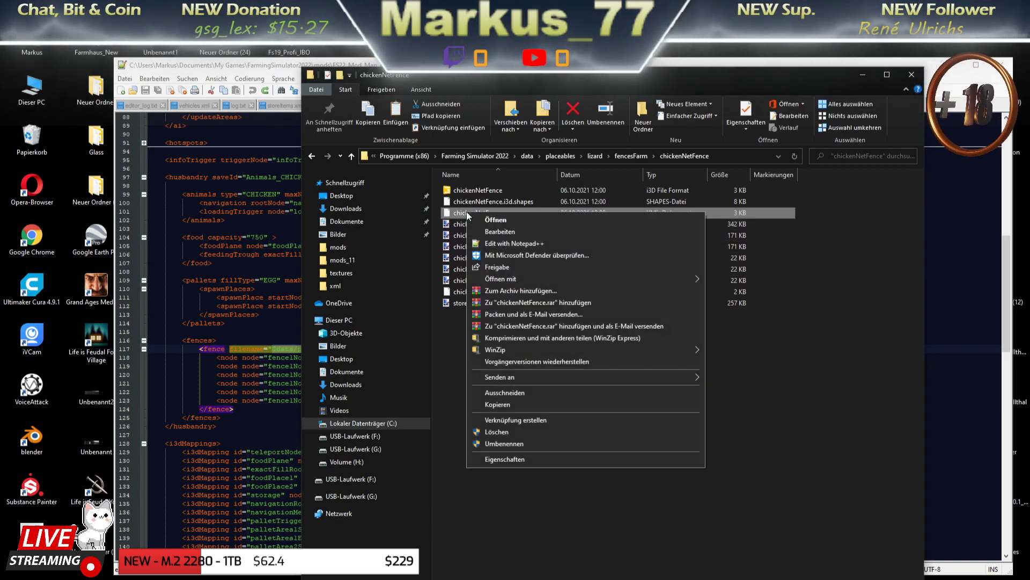
click(500, 243)
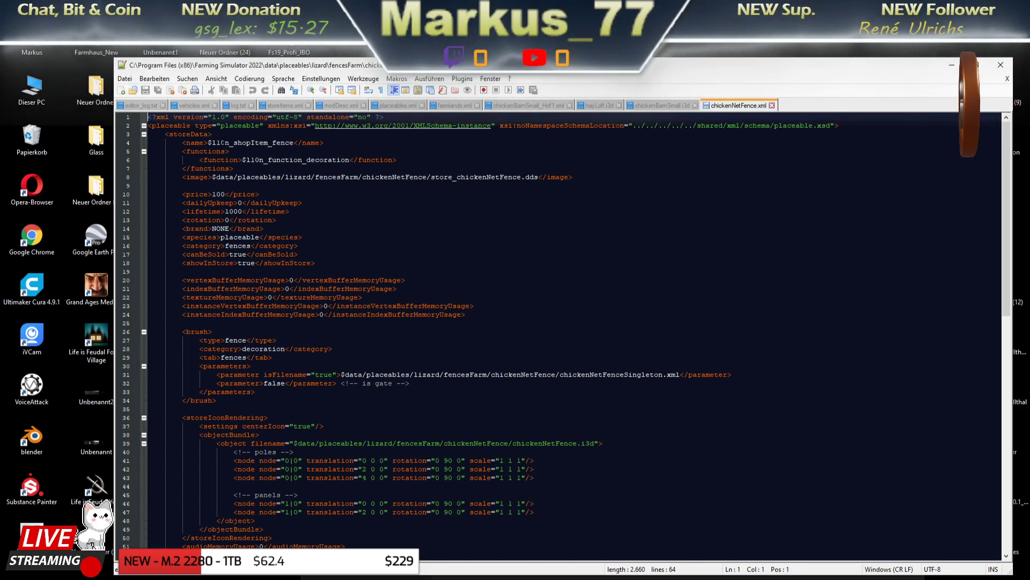
drag(228, 142, 284, 144)
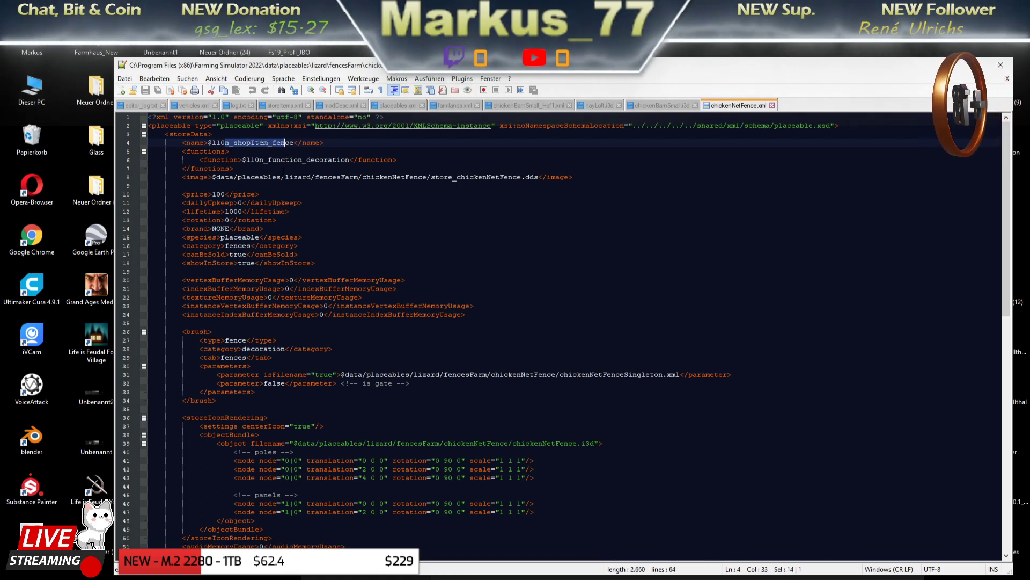
drag(268, 160, 307, 159)
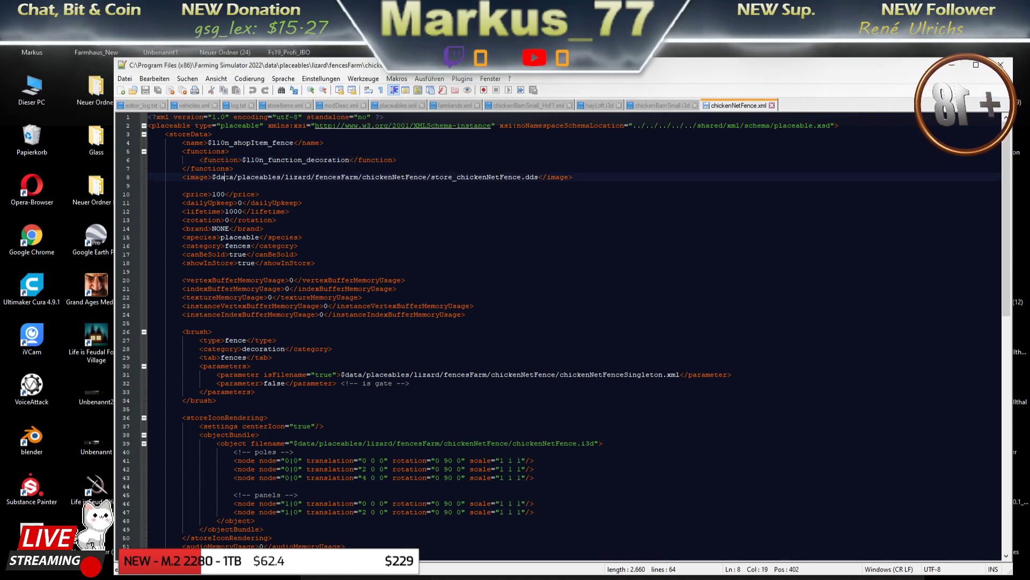
drag(224, 177, 478, 177)
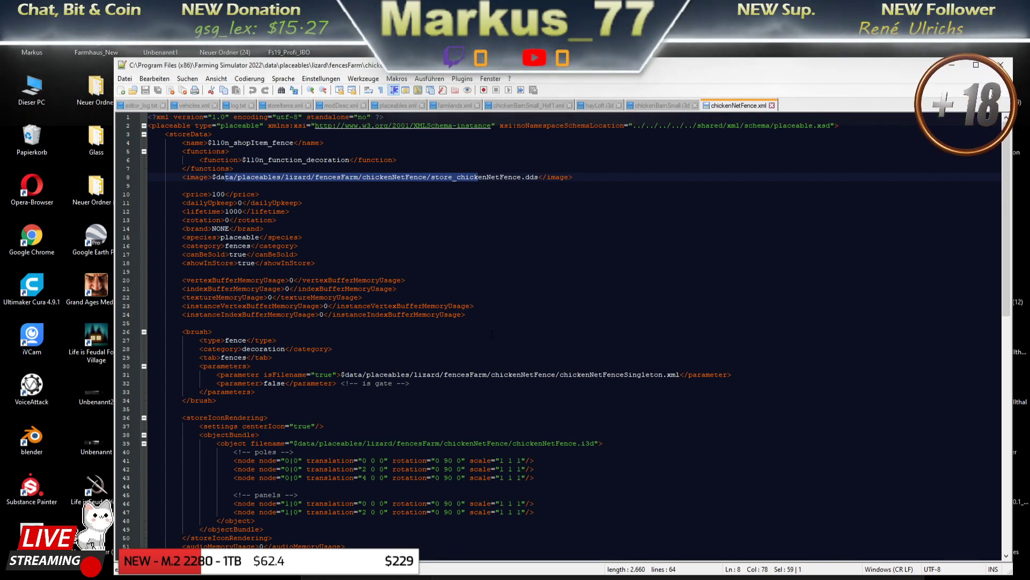
scroll(503, 340, down, 2)
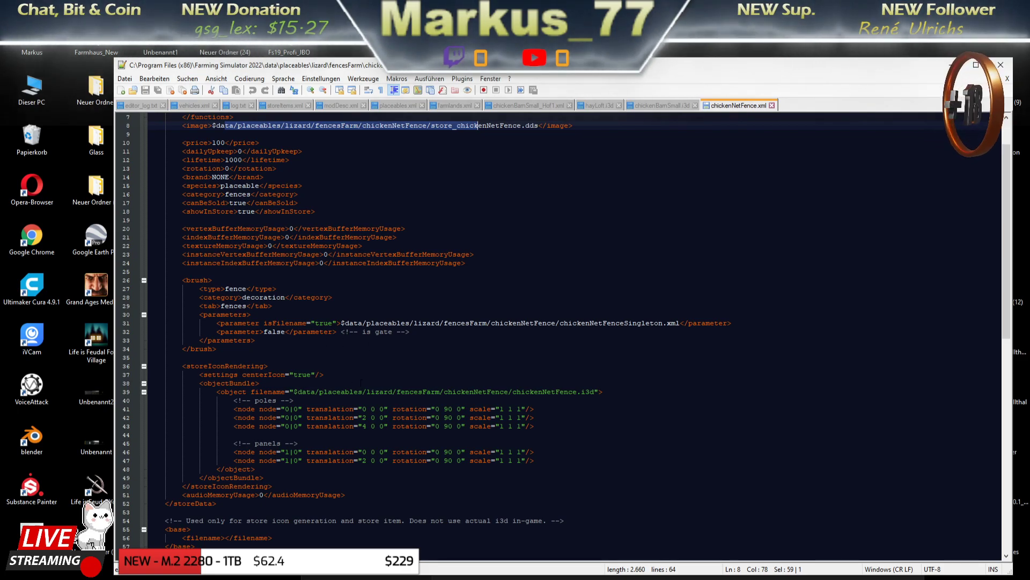
scroll(361, 382, down, 1)
scroll(361, 382, down, 2)
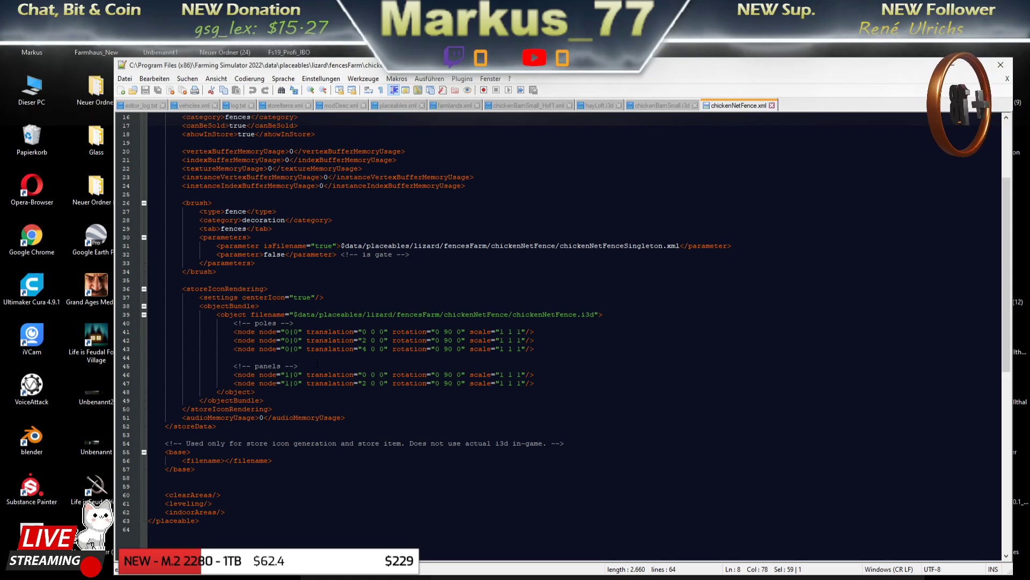
drag(311, 331, 337, 331)
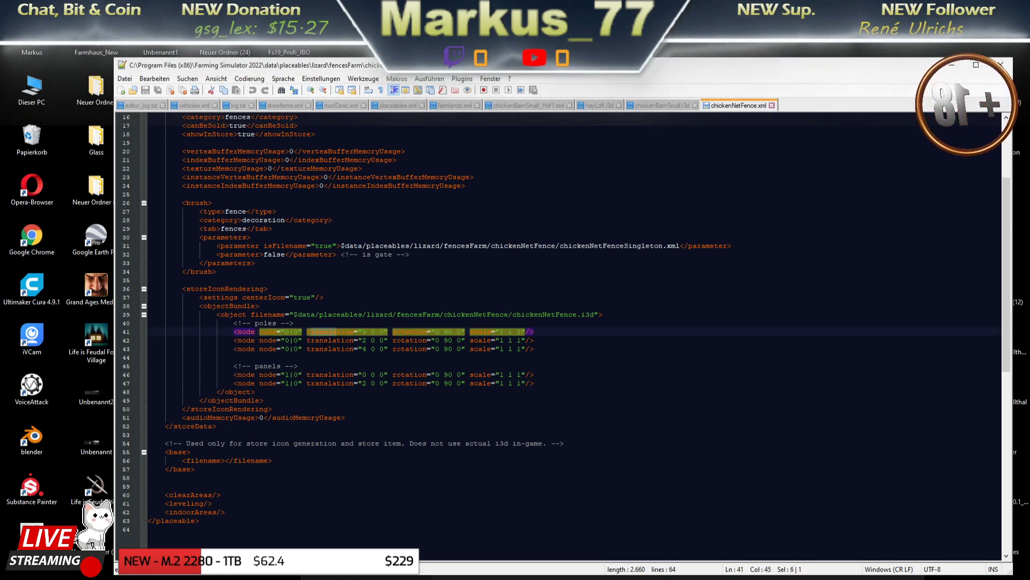
scroll(304, 355, down, 2)
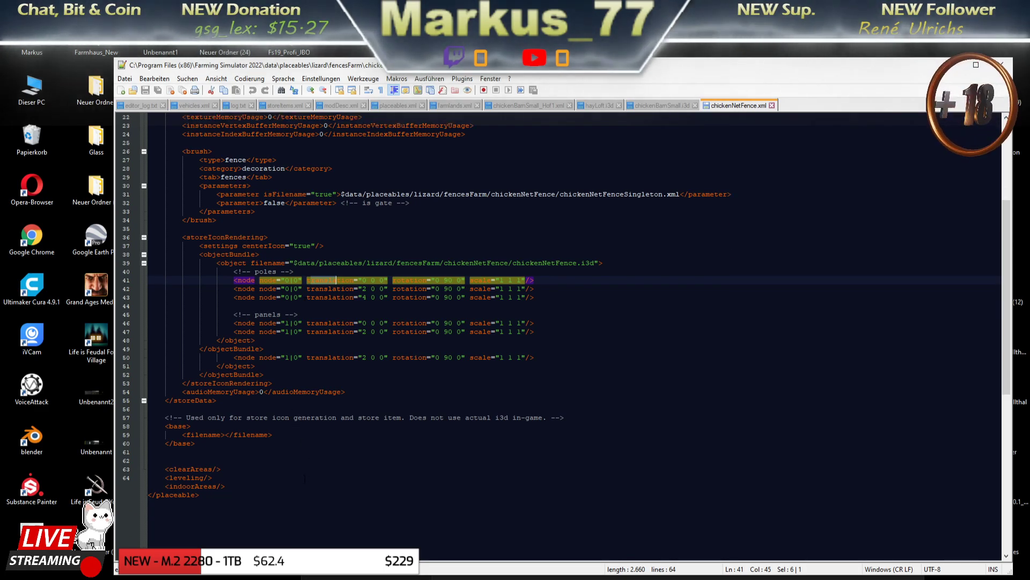
scroll(301, 397, down, 4)
scroll(296, 443, down, 2)
scroll(297, 443, up, 4)
scroll(297, 443, up, 1)
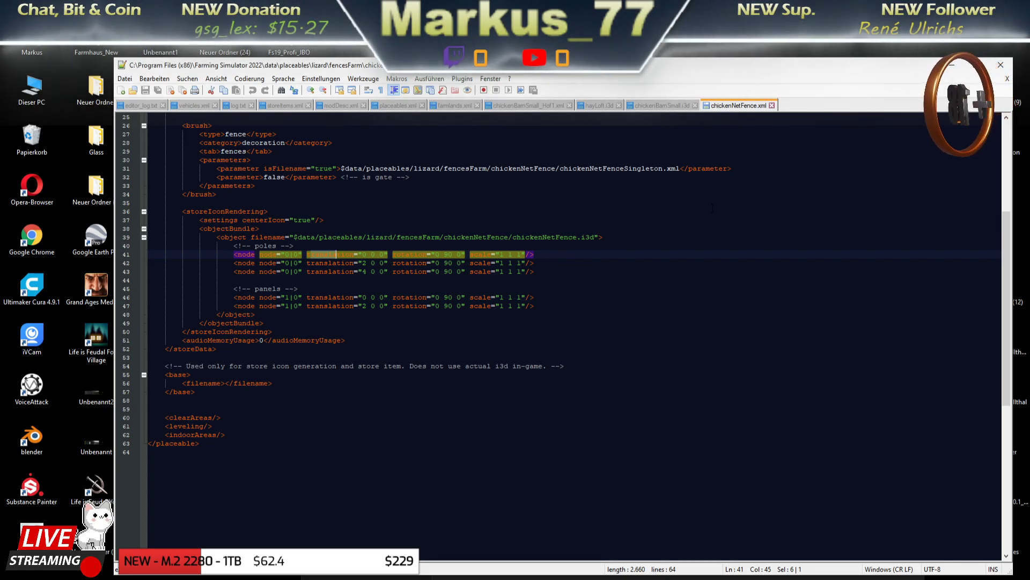
drag(363, 168, 616, 169)
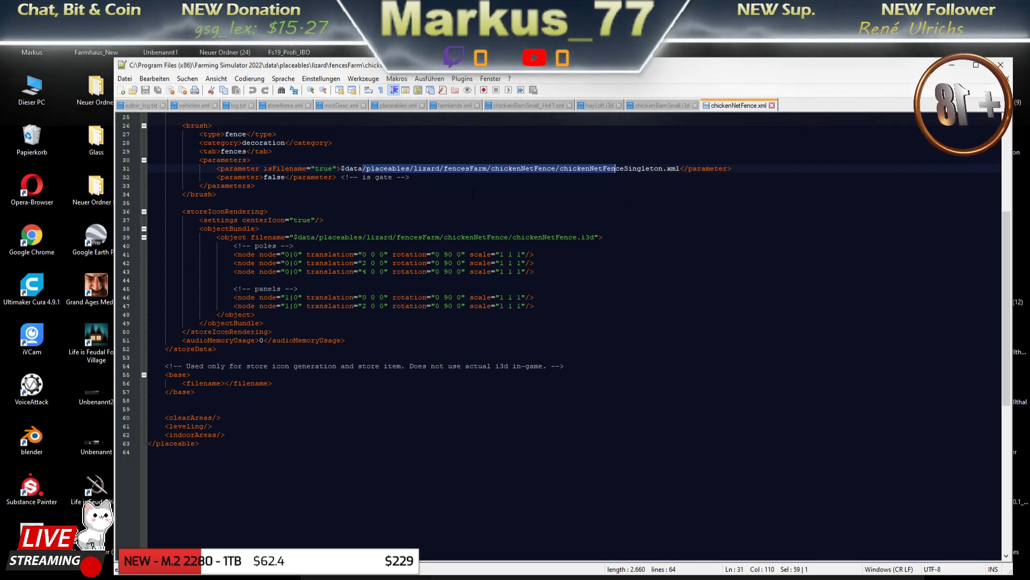
Close chickenNetFence.xml and inspect the <fences> block's filename, pole and node entries (lines 117–123)
click(772, 106)
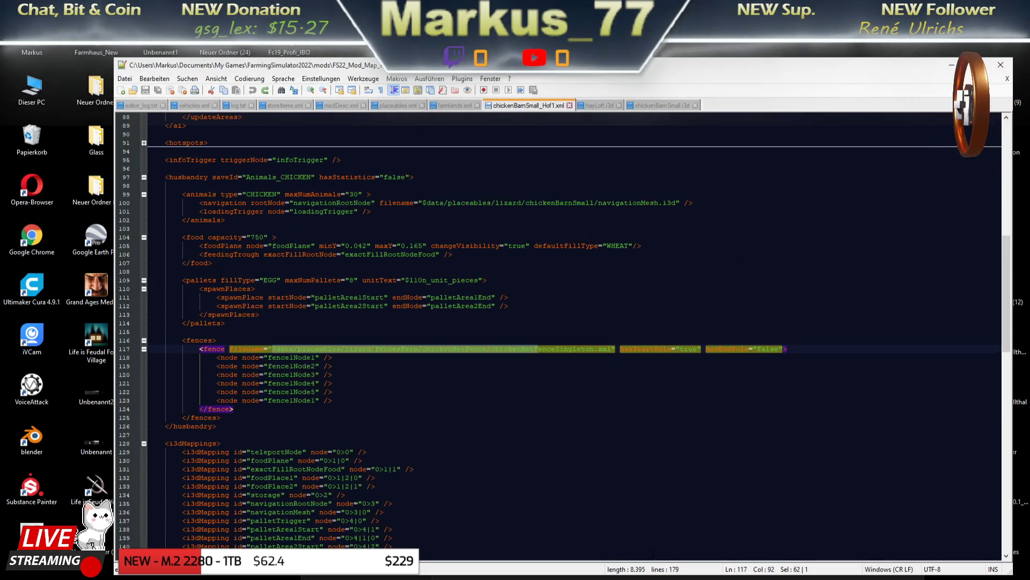
click(350, 357)
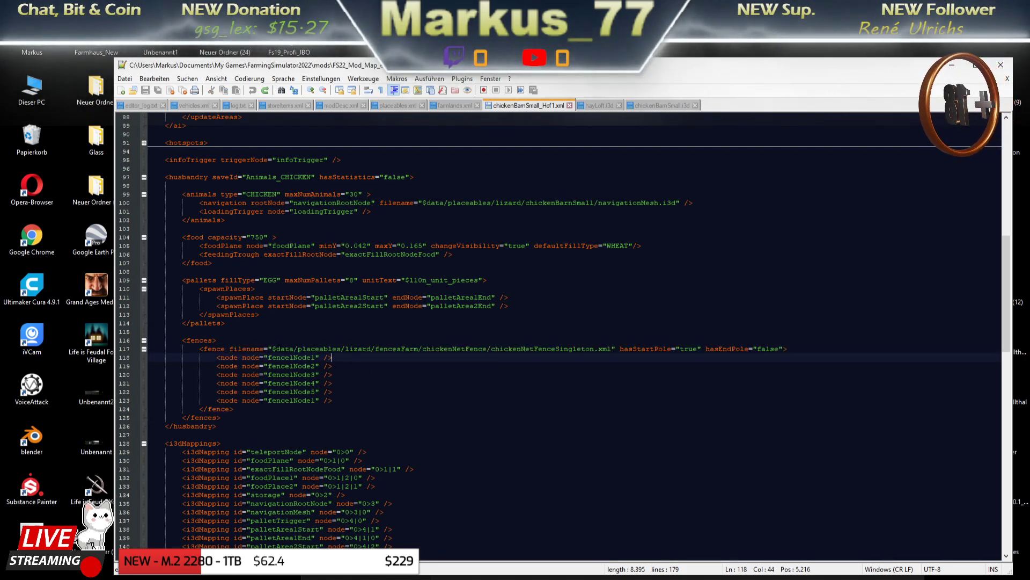
drag(230, 349, 603, 349)
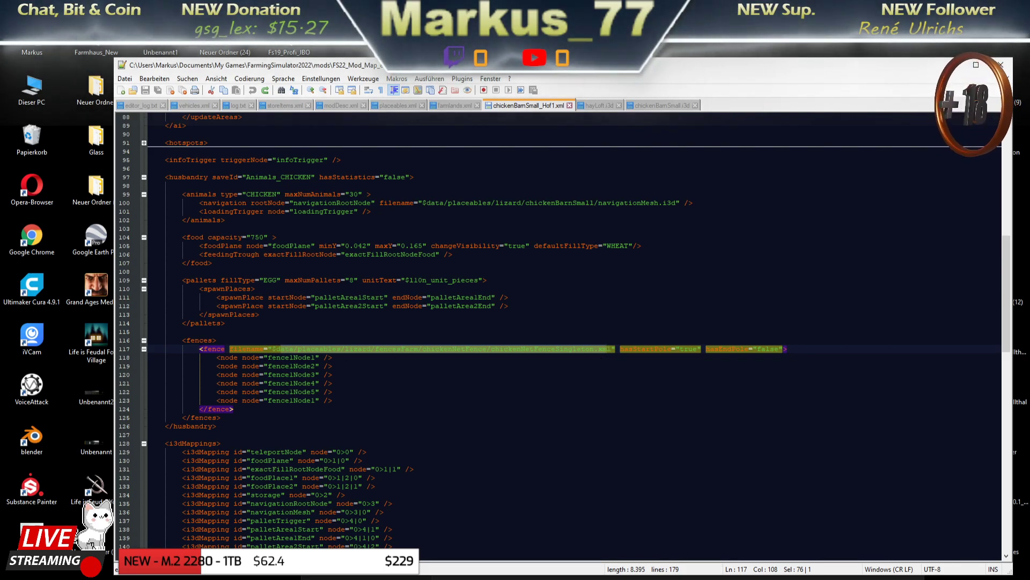
drag(268, 357, 318, 356)
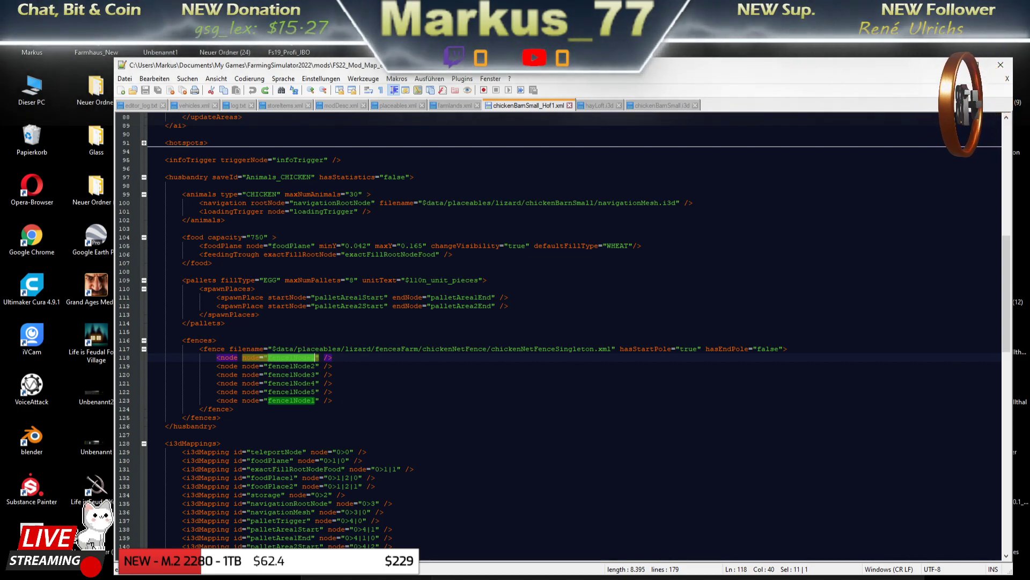
click(339, 403)
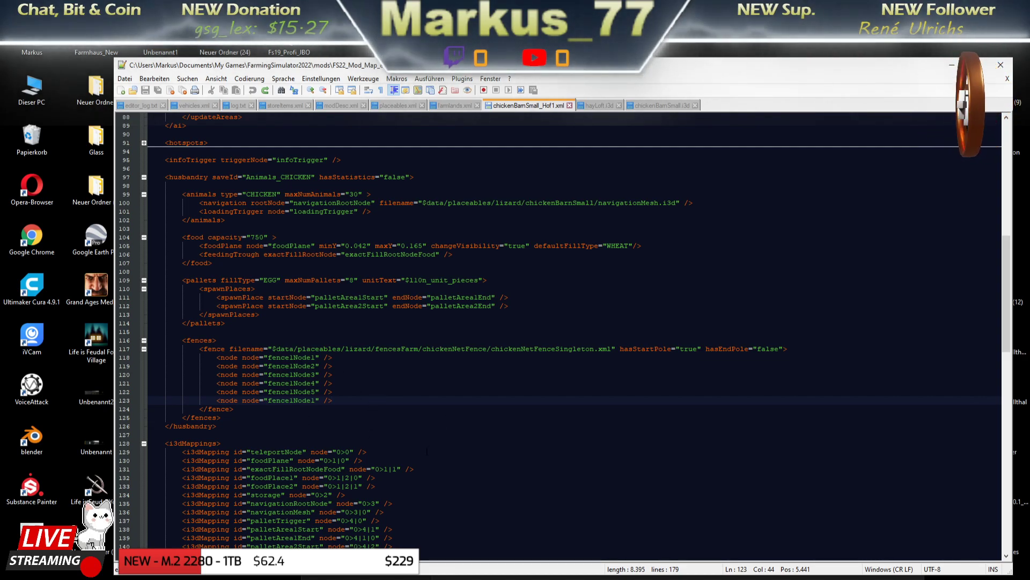
Locate the fenceNode1 i3dMapping on line 148, then return to GIANTS Editor
scroll(424, 431, down, 3)
scroll(425, 431, down, 2)
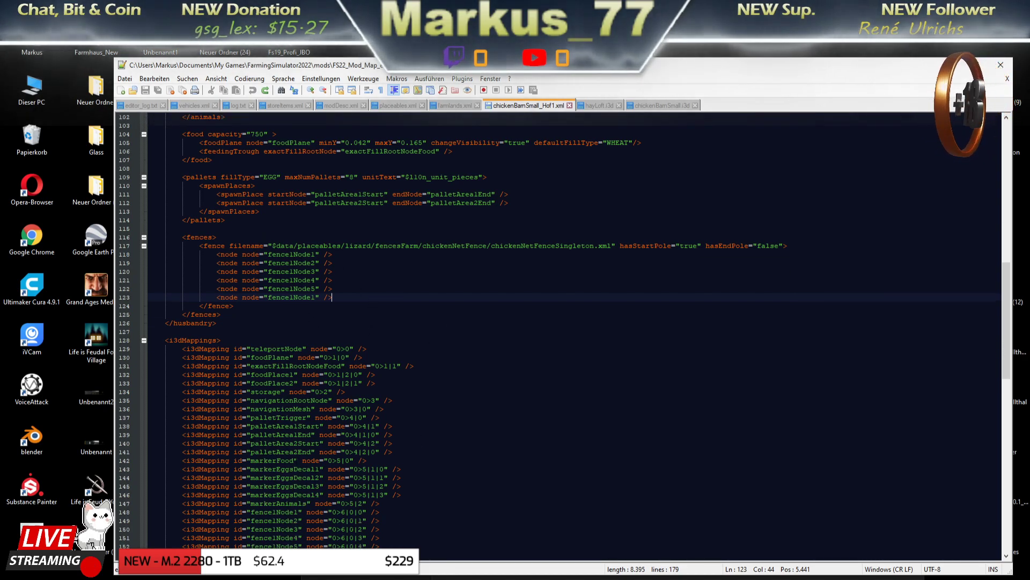
scroll(251, 486, down, 1)
click(251, 486)
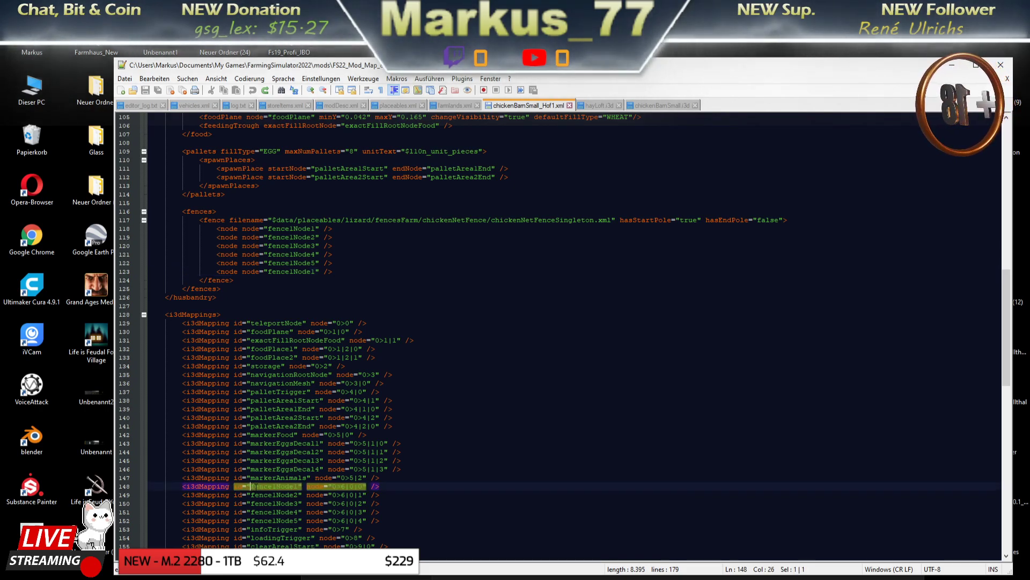
drag(251, 486, 366, 486)
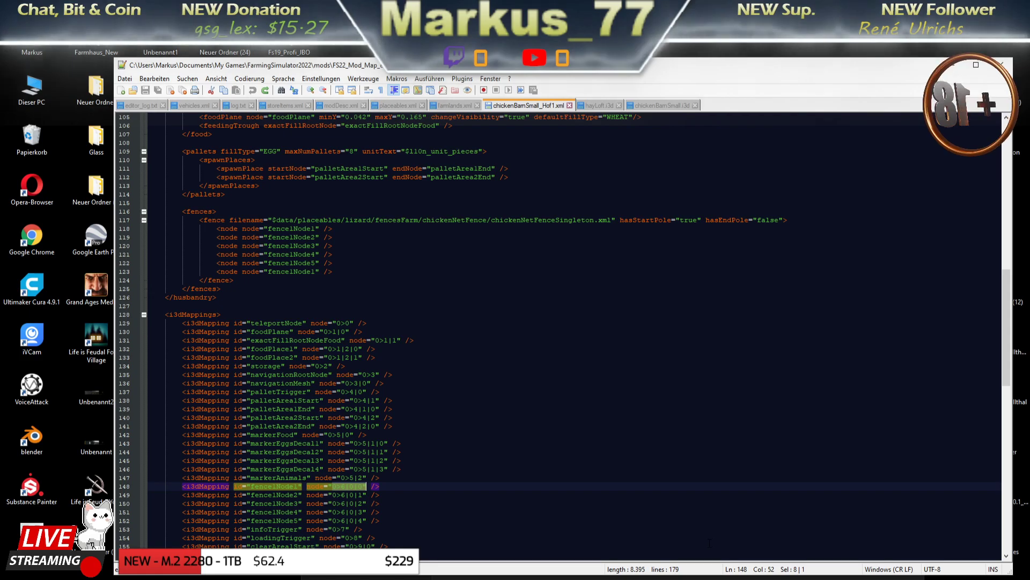
key(alt+Tab)
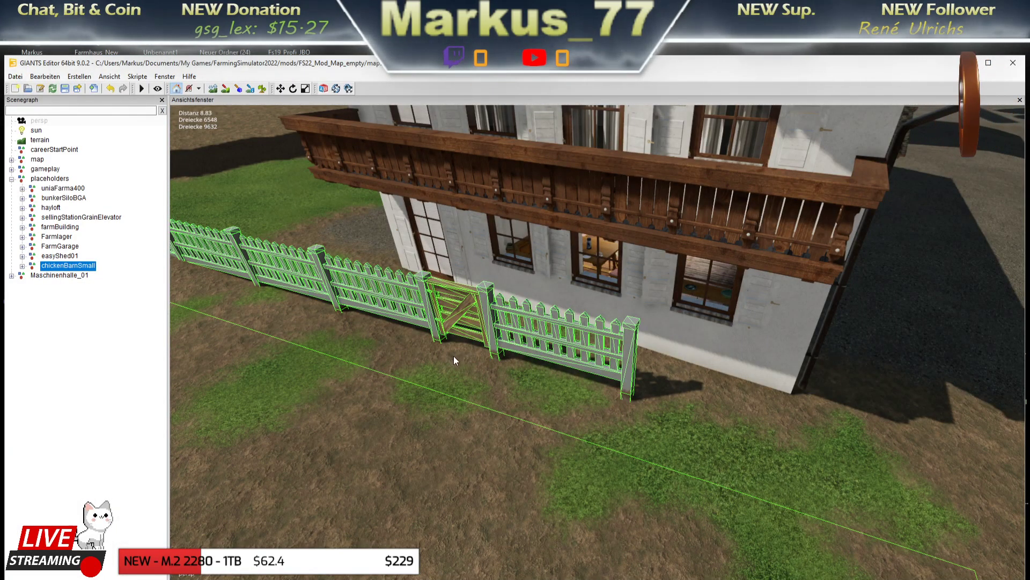
Start a file import and browse to the Farming Simulator 2022 folder on C:
mouse_move(381, 362)
right_down()
mouse_move(520, 399)
mouse_move(374, 327)
right_up()
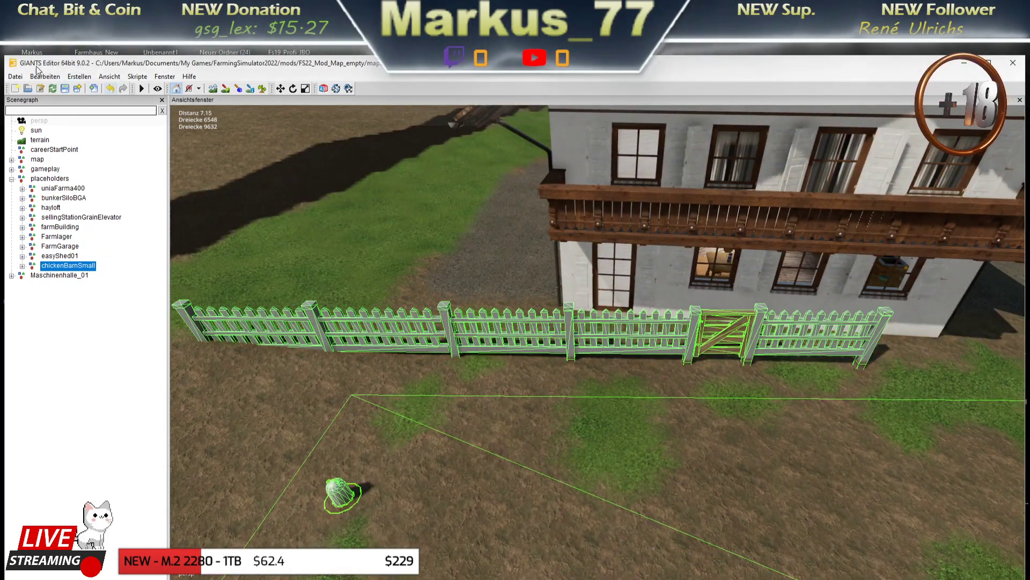
click(16, 78)
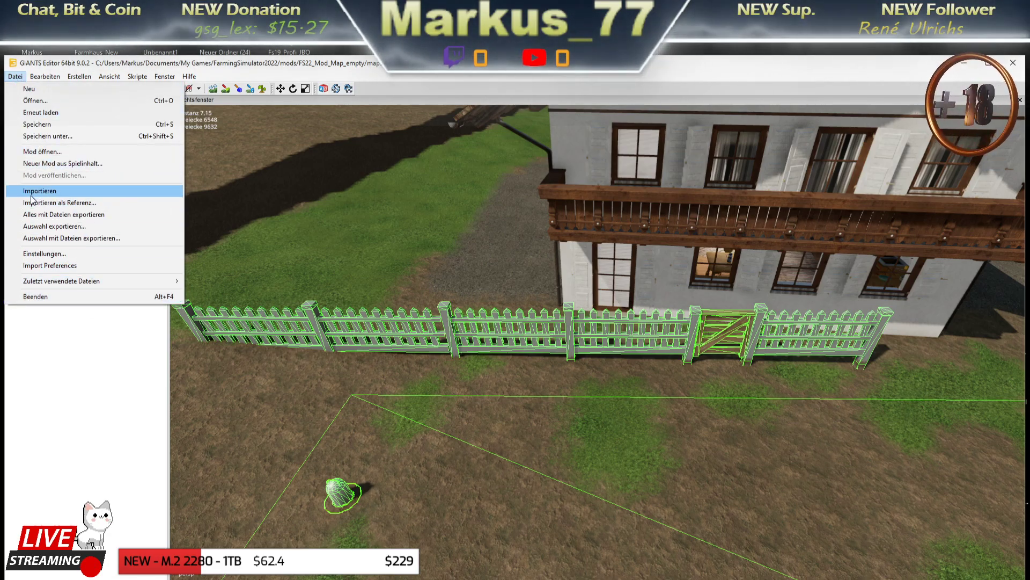
key(Escape)
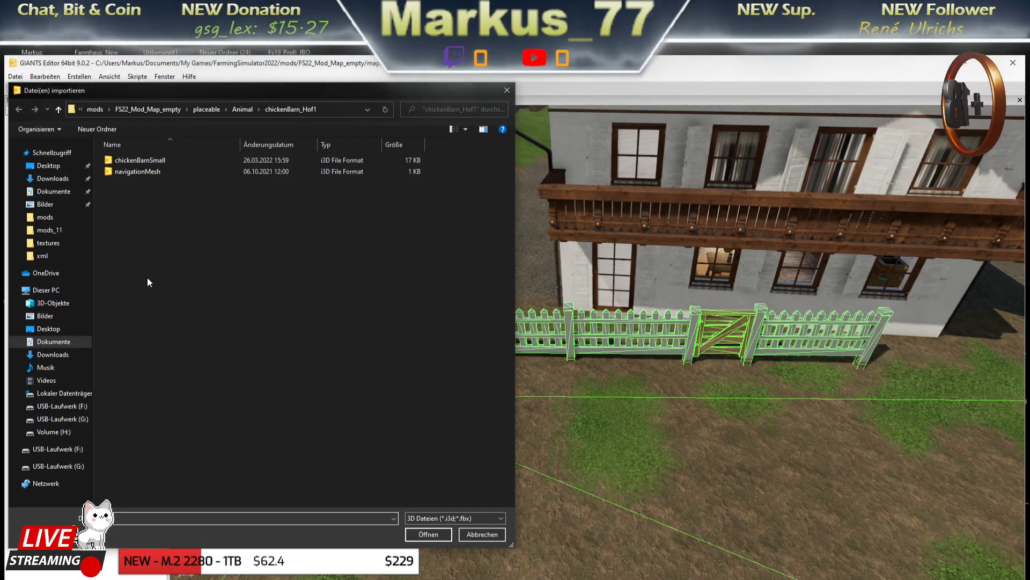
click(53, 393)
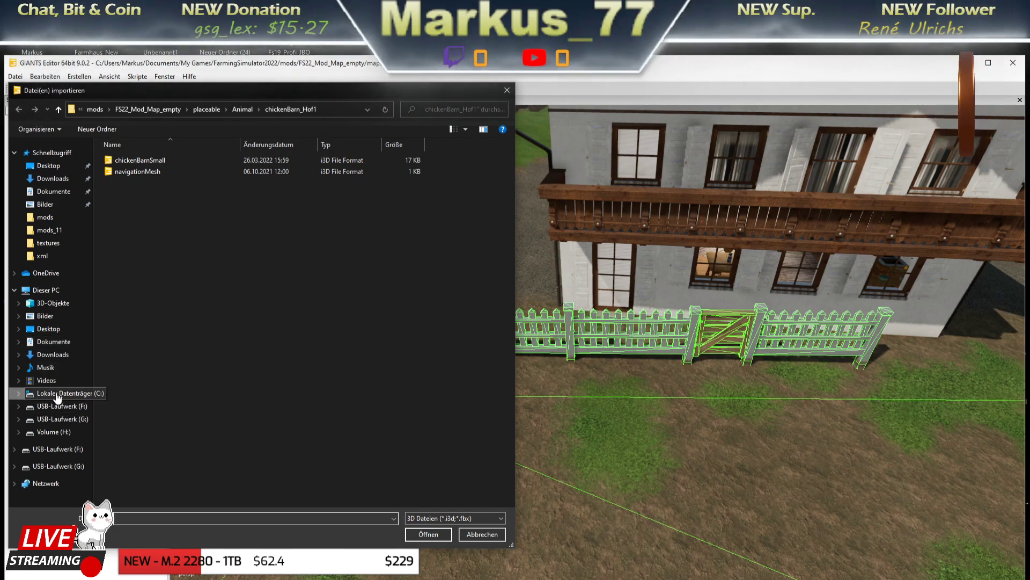
double_click(140, 228)
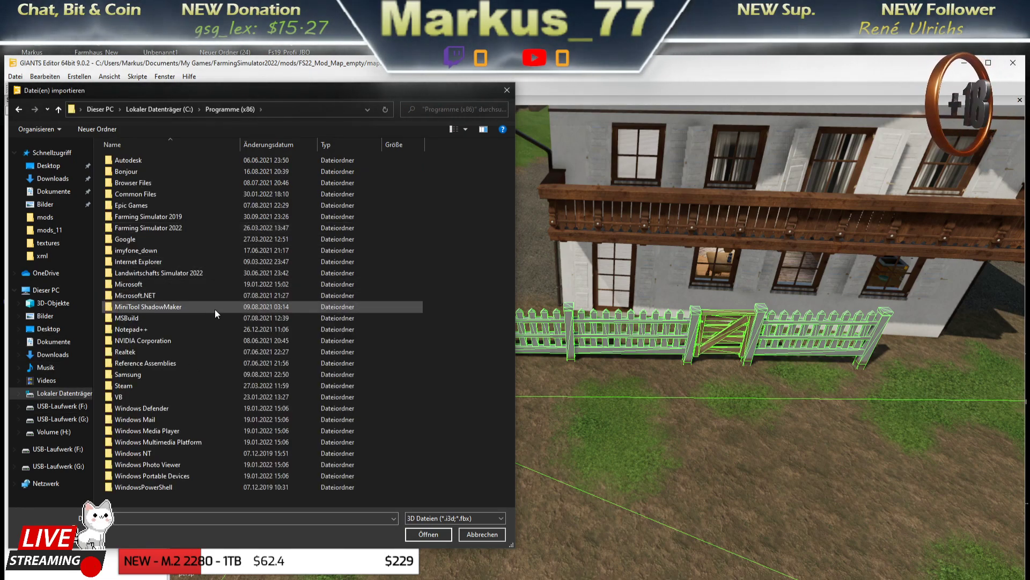
click(125, 227)
double_click(124, 227)
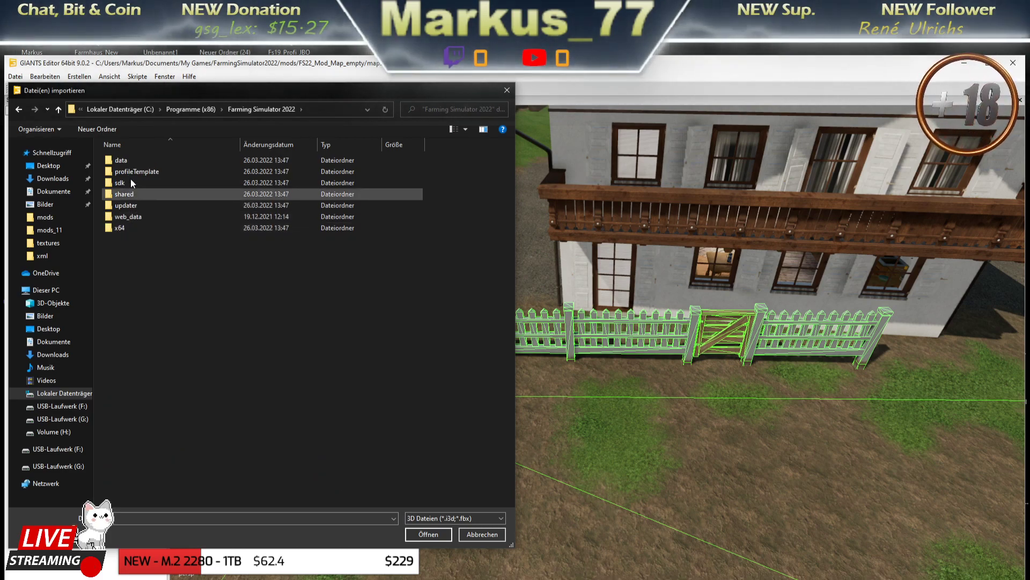
double_click(120, 159)
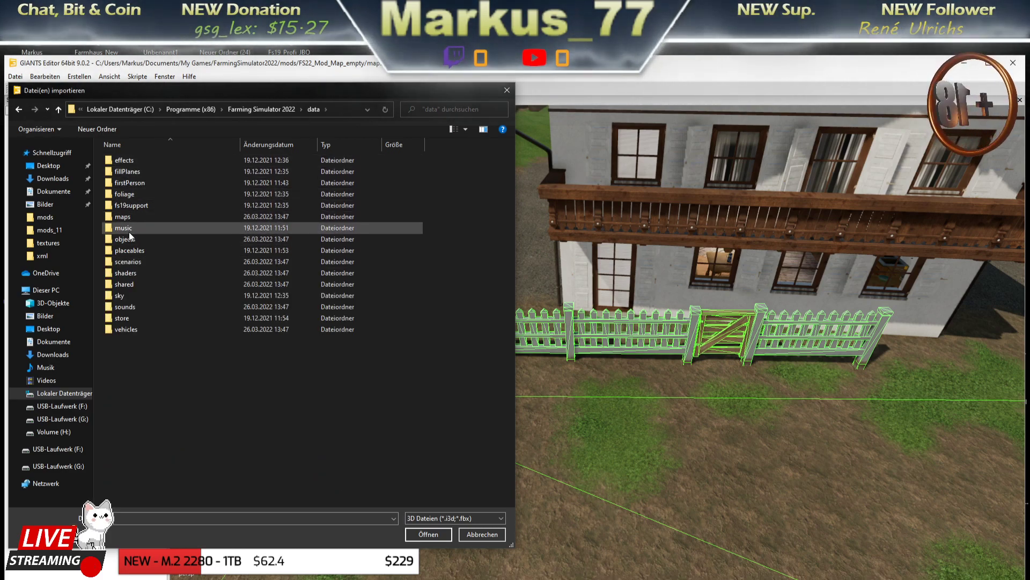
Browse to data\placeables\lizard\chickenBarnSmall and import chickenBarnSmall.i3d
click(51, 393)
double_click(135, 227)
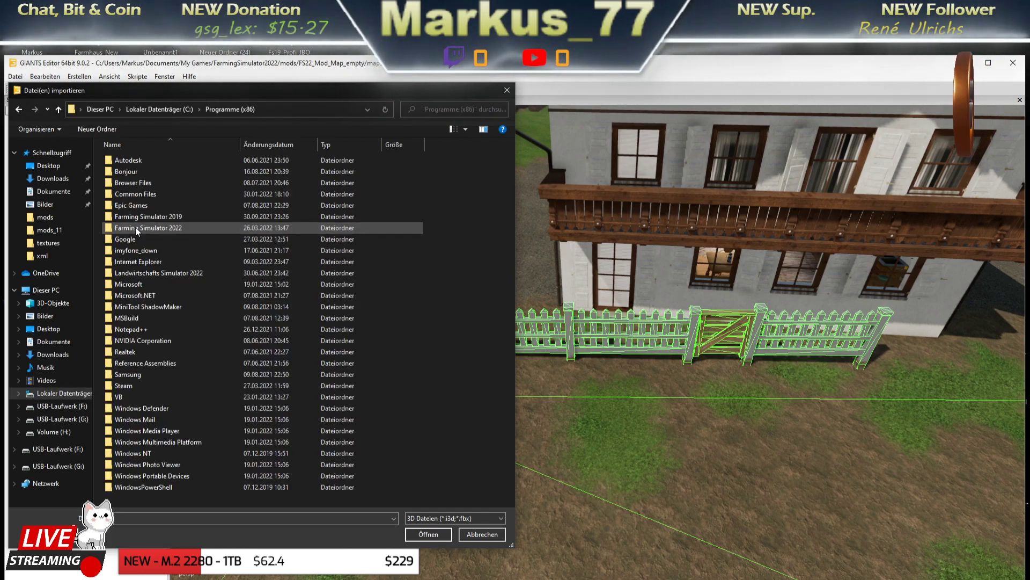
double_click(139, 228)
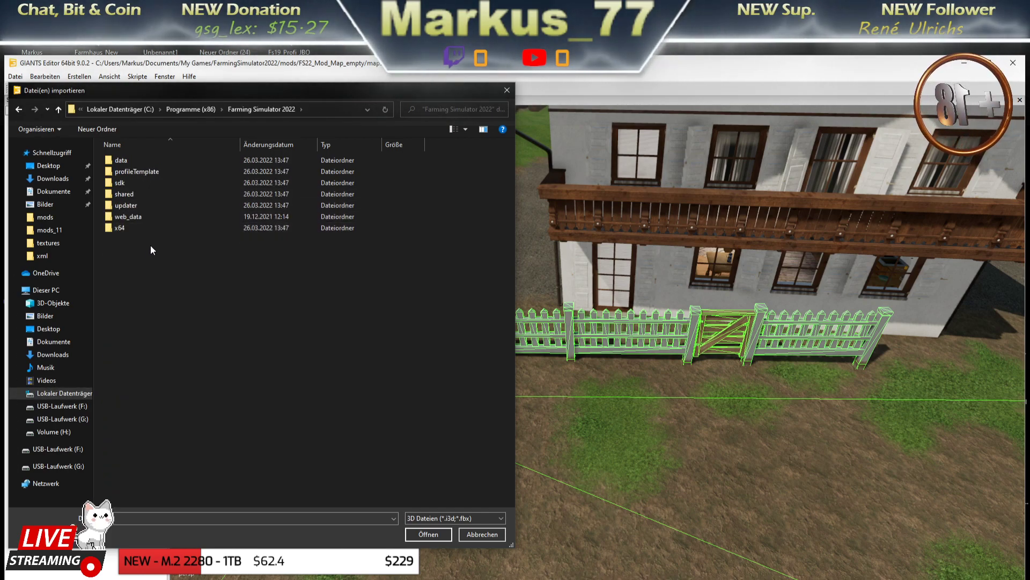
double_click(128, 162)
double_click(121, 250)
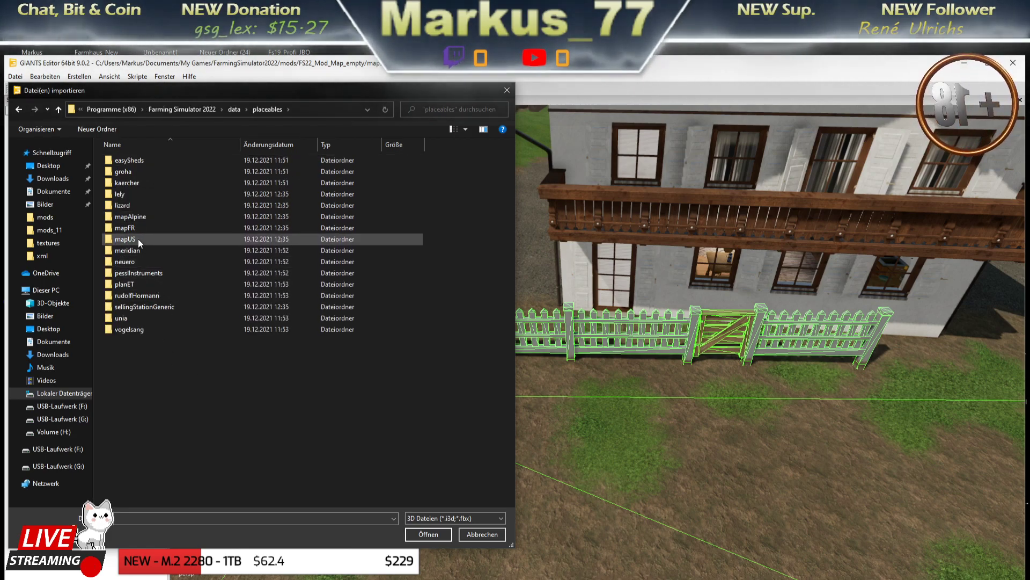
double_click(123, 205)
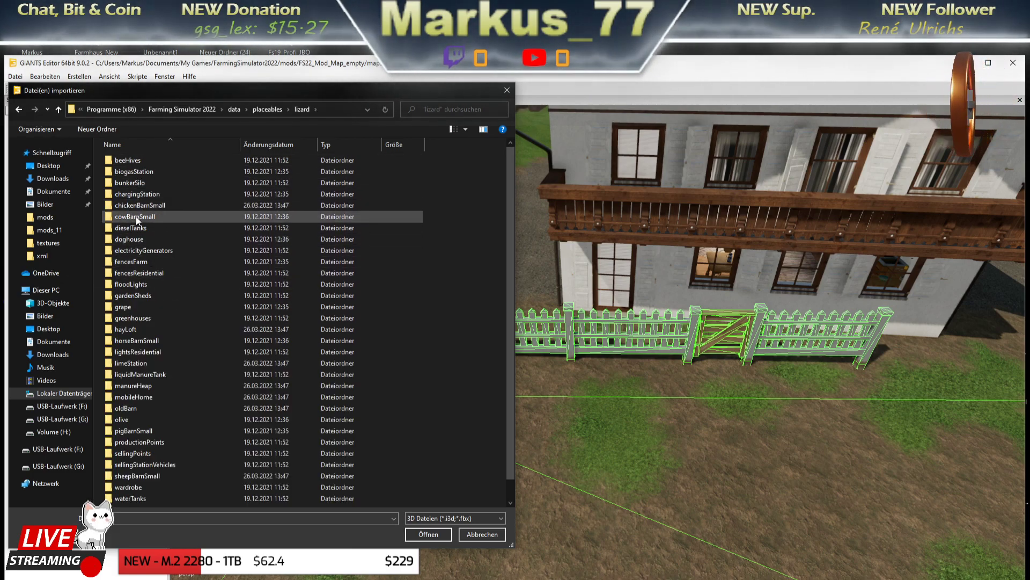
click(120, 206)
double_click(121, 205)
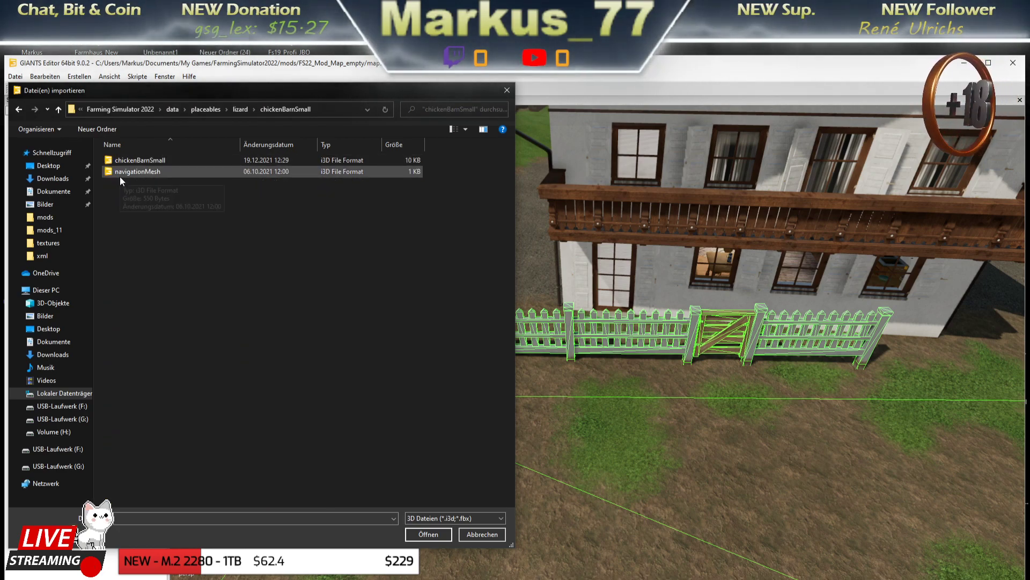
click(131, 160)
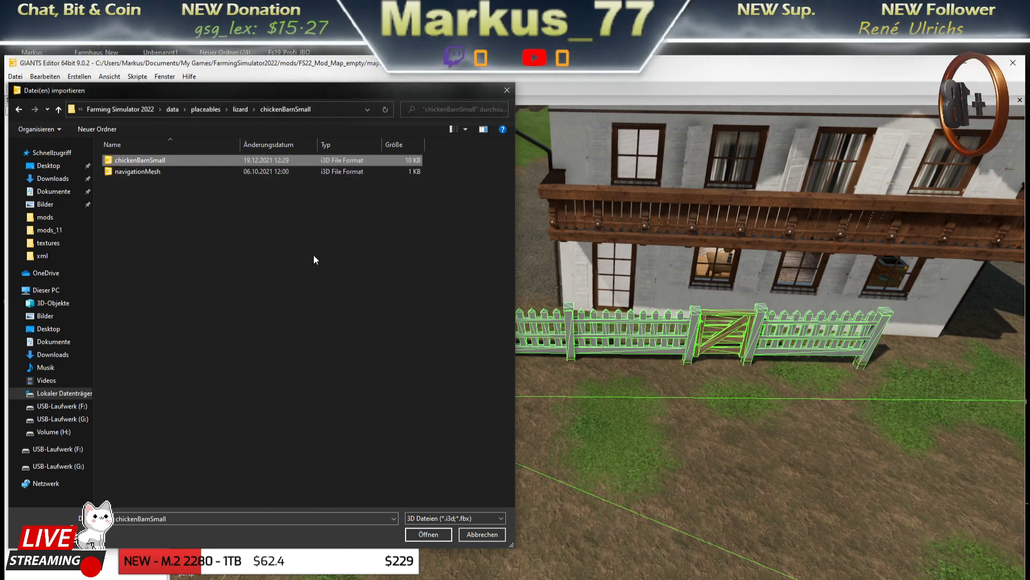
click(435, 533)
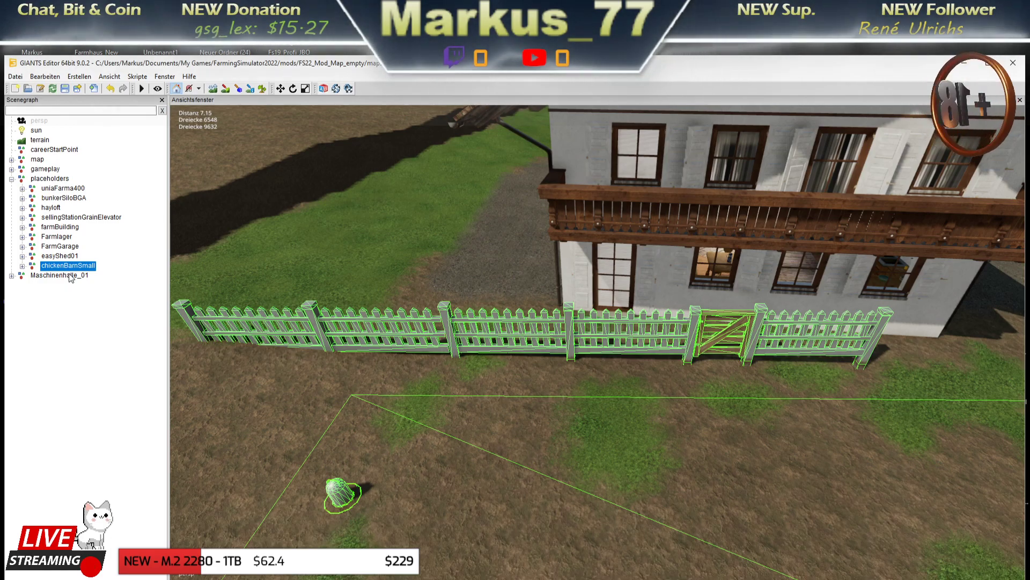
Move chickenBarnSmall to the scene's top level, drag it into the open field, and expand its children
key(ctrl+d)
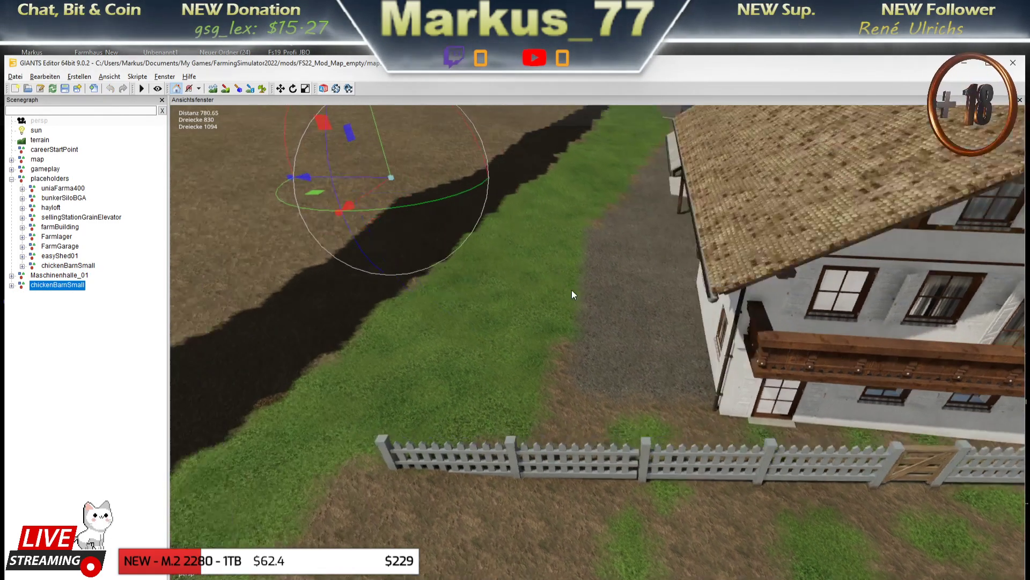
right_drag(572, 290, 442, 336)
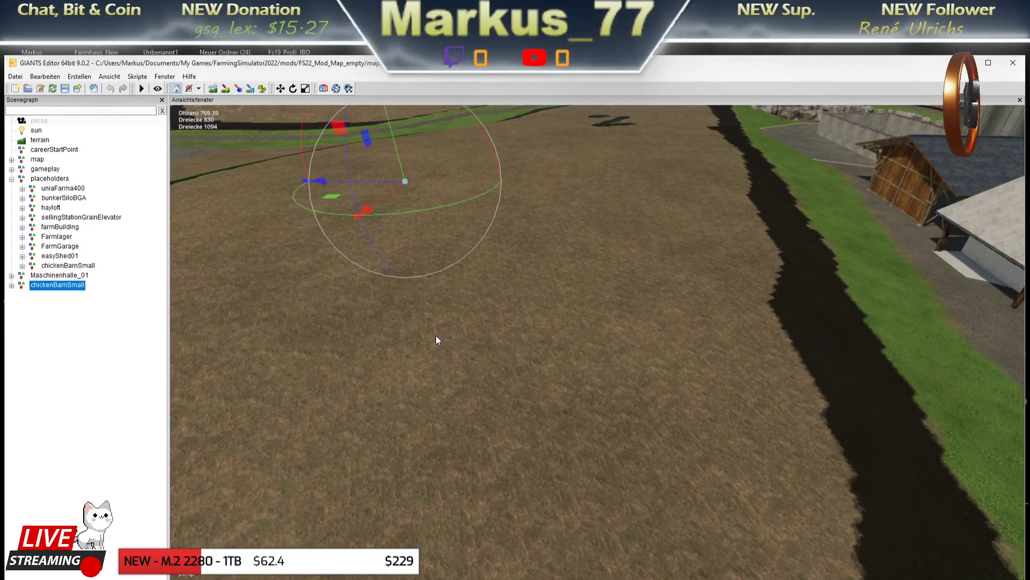
key(ctrl+shift+m)
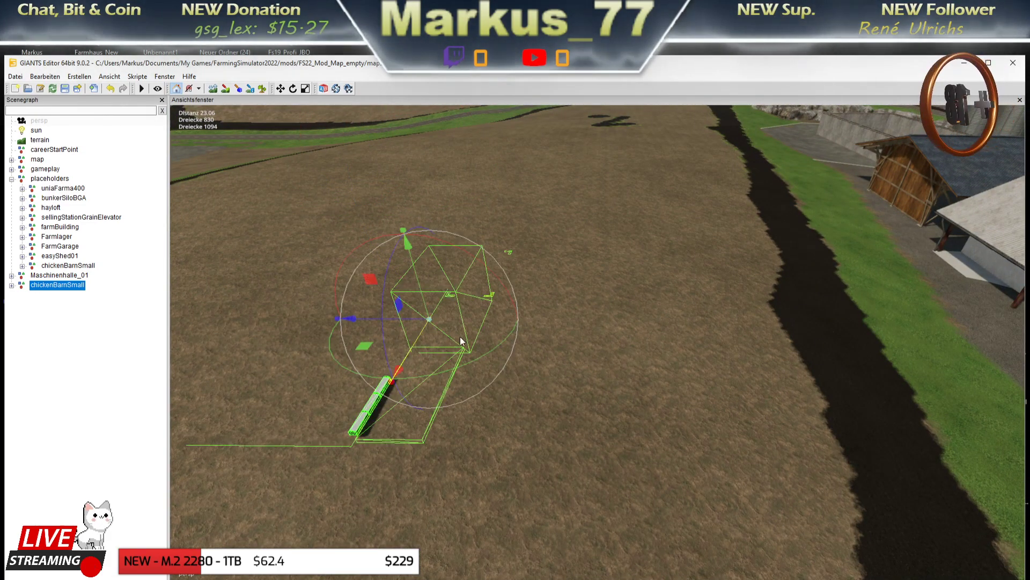
mouse_move(524, 354)
right_down()
mouse_move(440, 410)
mouse_move(503, 280)
right_up()
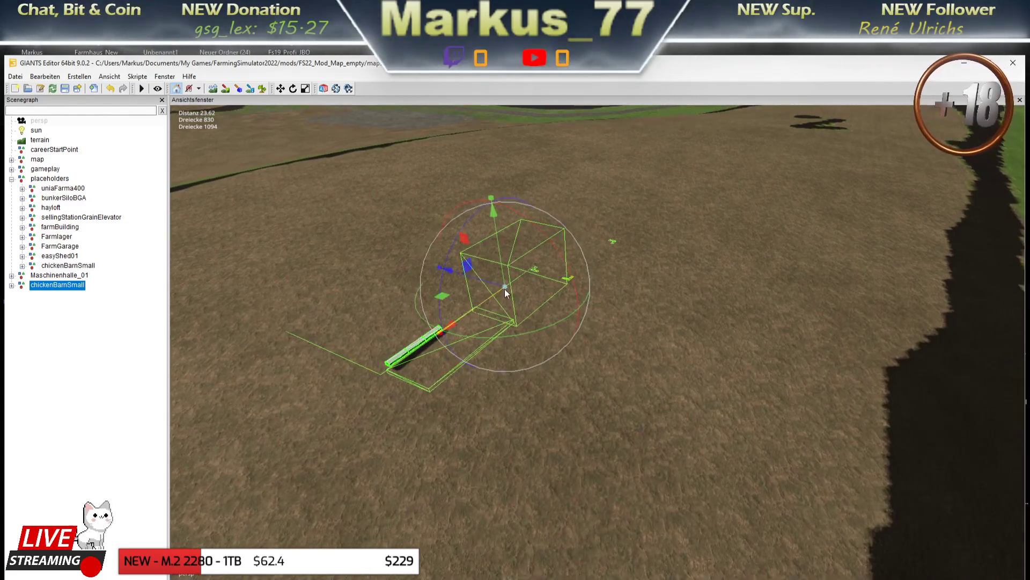
drag(503, 280, 503, 255)
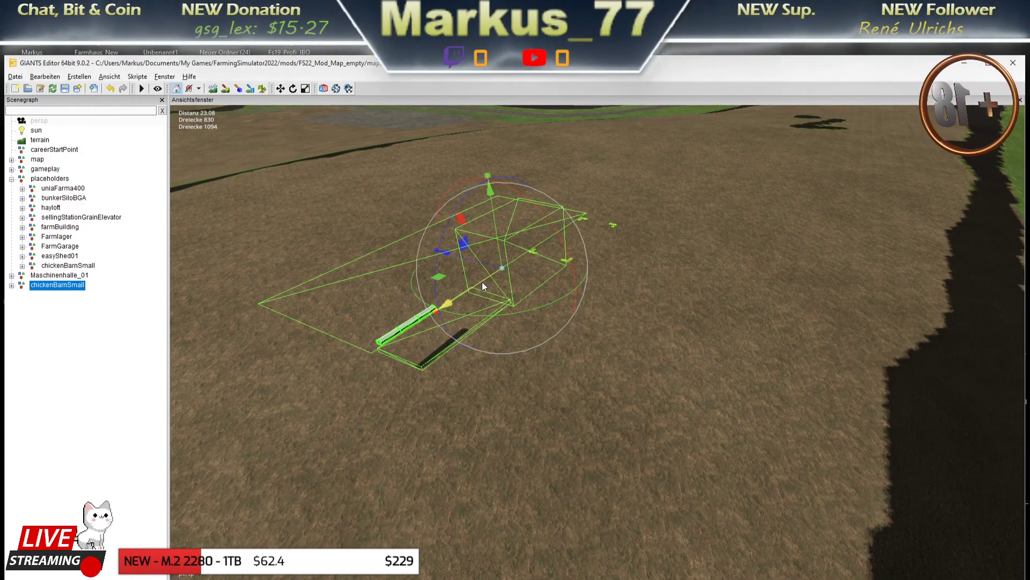
mouse_move(482, 282)
right_down()
mouse_move(600, 365)
mouse_move(526, 331)
mouse_move(632, 349)
mouse_move(520, 366)
mouse_move(303, 344)
right_up()
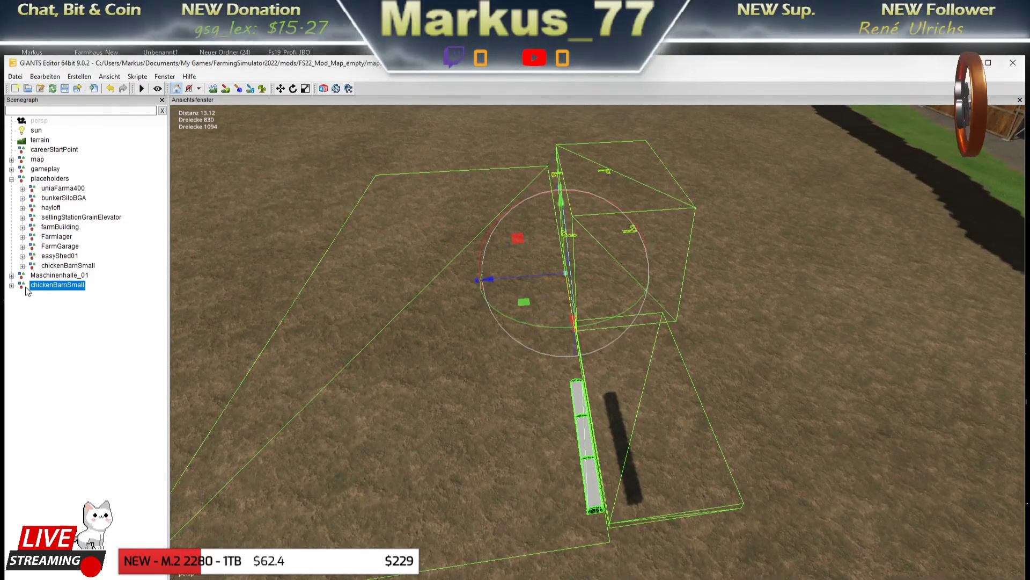
click(11, 286)
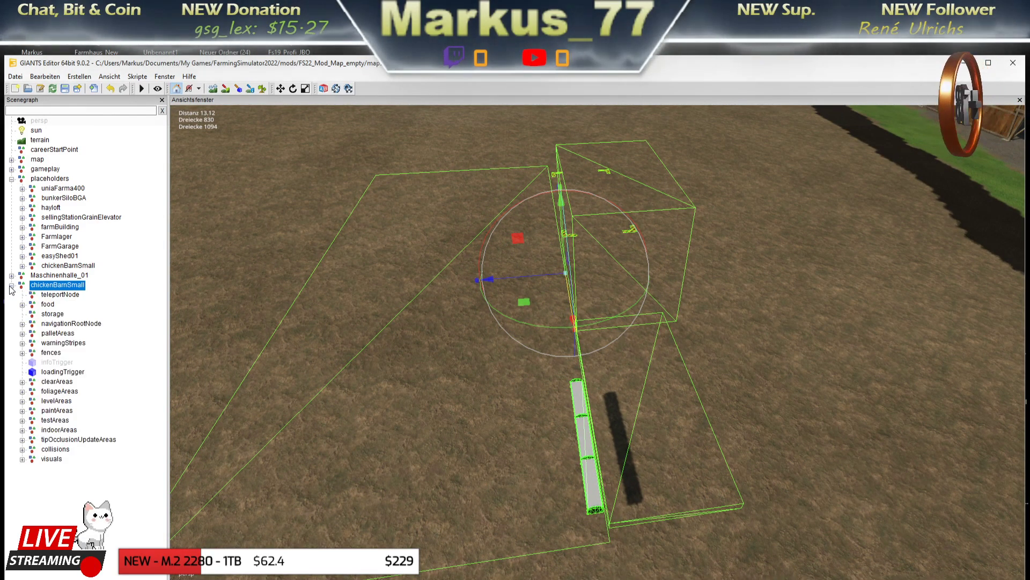
Expand the fences group and fence1 to list fence1Node1 through fence1Node5
click(22, 353)
click(52, 354)
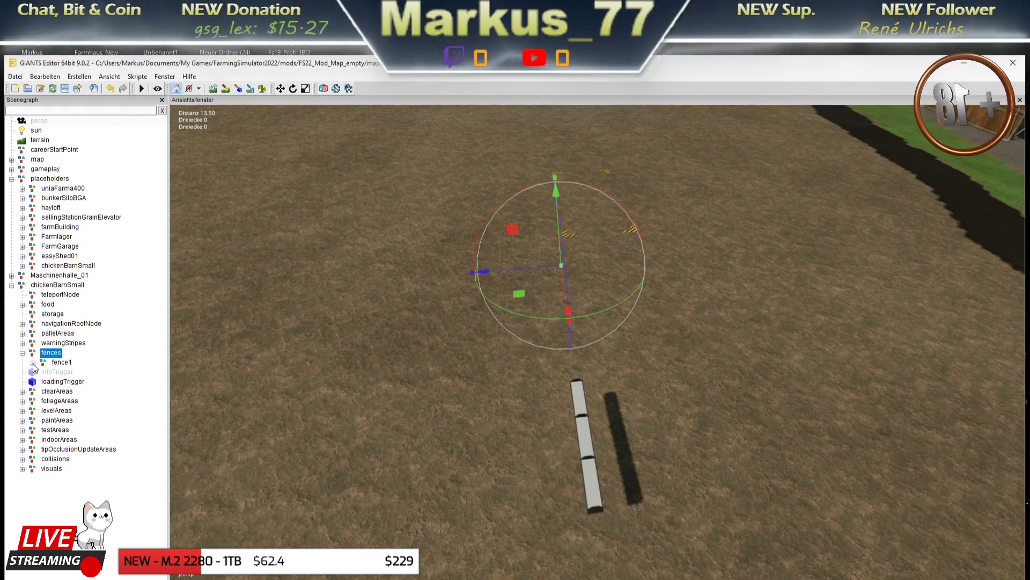
click(33, 363)
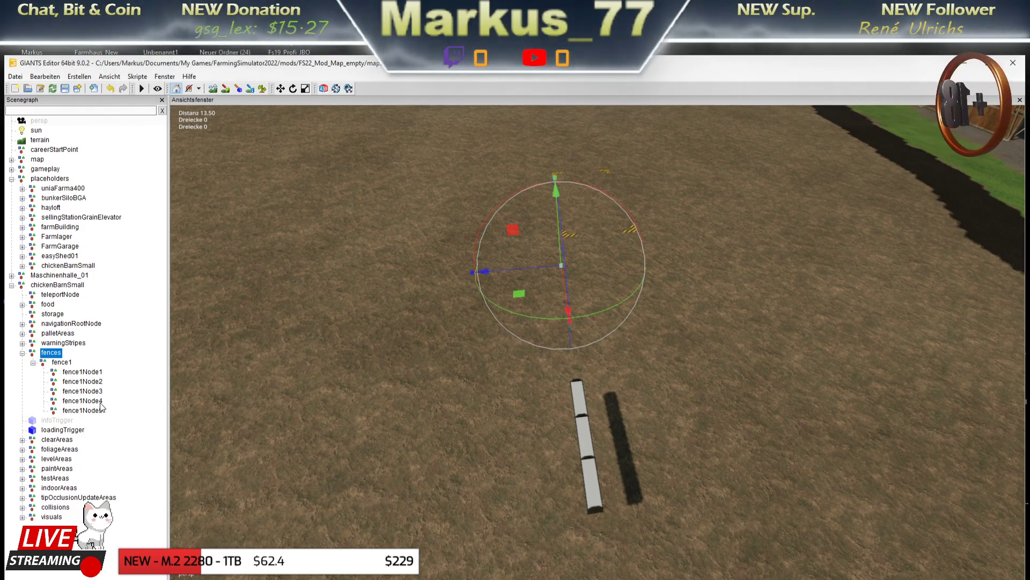
mouse_move(336, 384)
middle_down()
mouse_move(439, 407)
mouse_move(597, 368)
mouse_move(575, 368)
mouse_move(576, 382)
middle_up()
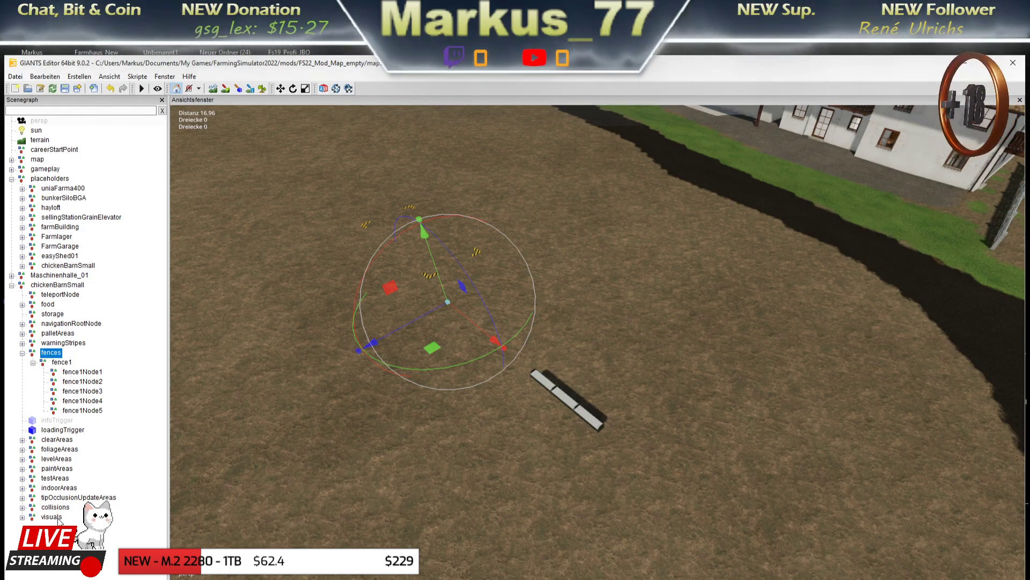
middle_drag(843, 328, 290, 356)
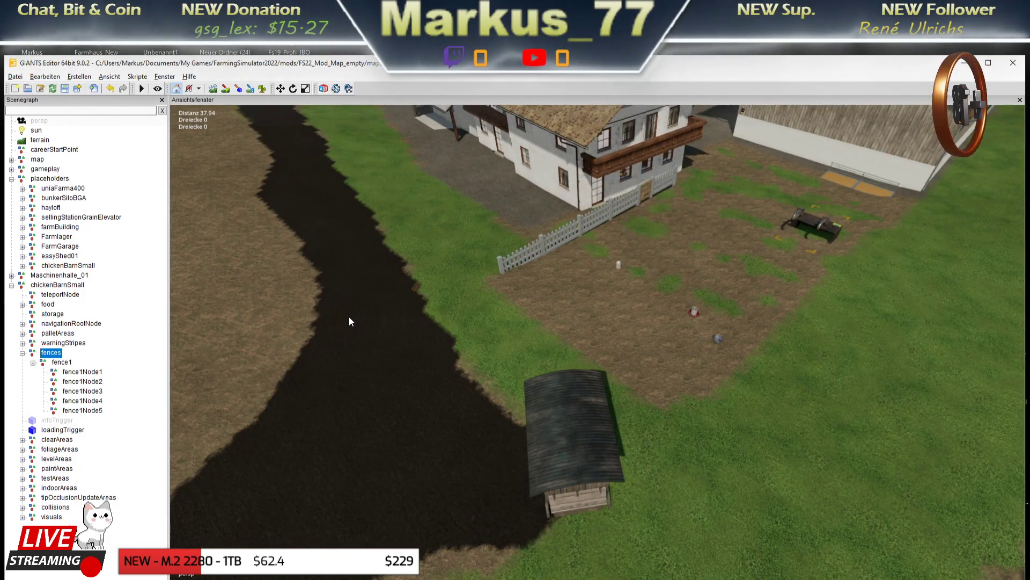
mouse_move(428, 287)
middle_down()
mouse_move(777, 298)
mouse_move(404, 330)
middle_up()
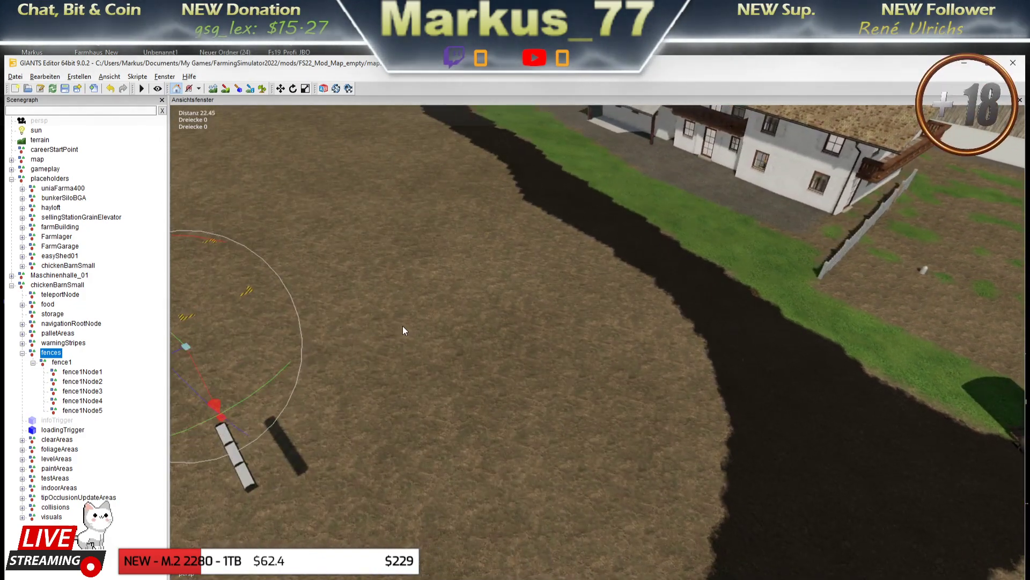
Select fence1, fence1Node1 and fence1Node2 to locate each in the viewport
click(61, 363)
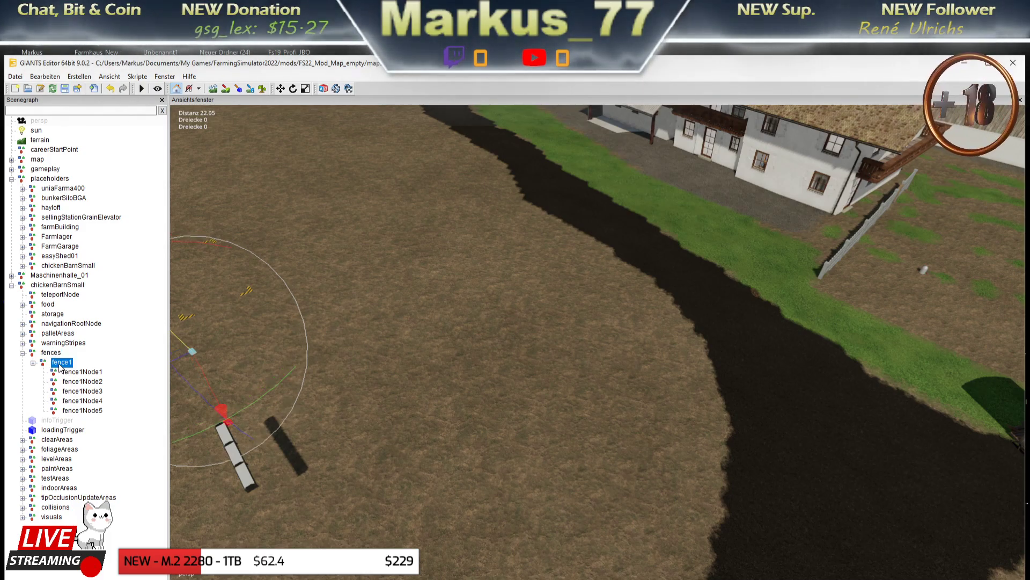
mouse_move(447, 333)
middle_down()
mouse_move(761, 305)
mouse_move(706, 305)
middle_up()
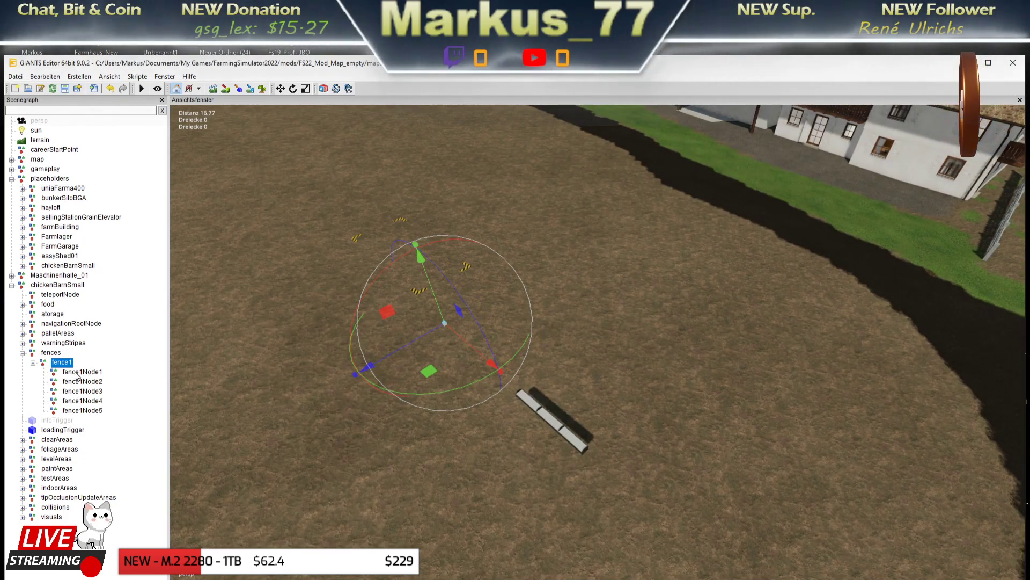
click(77, 374)
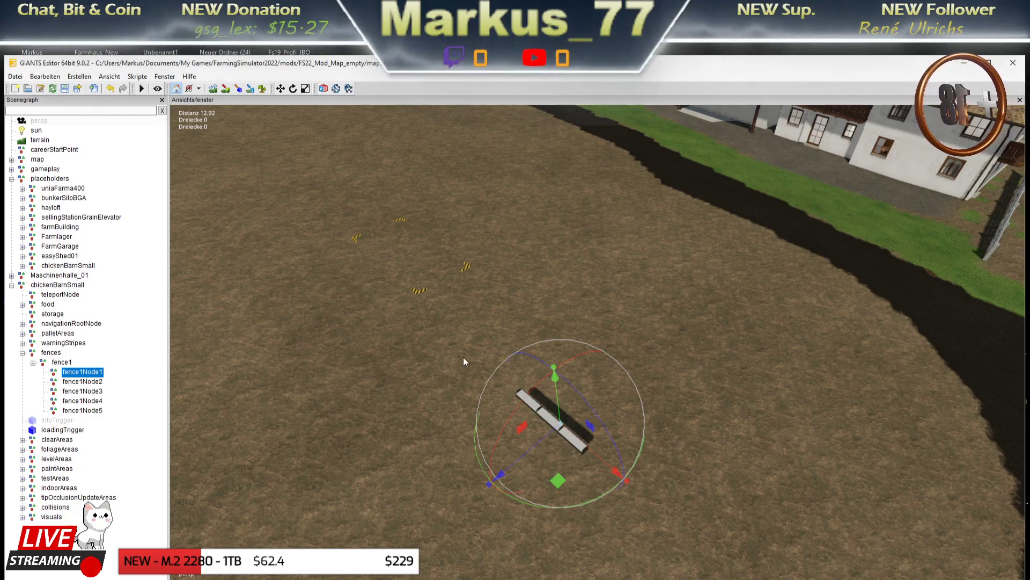
mouse_move(463, 356)
middle_down()
mouse_move(394, 353)
mouse_move(649, 352)
mouse_move(531, 310)
mouse_move(190, 388)
middle_up()
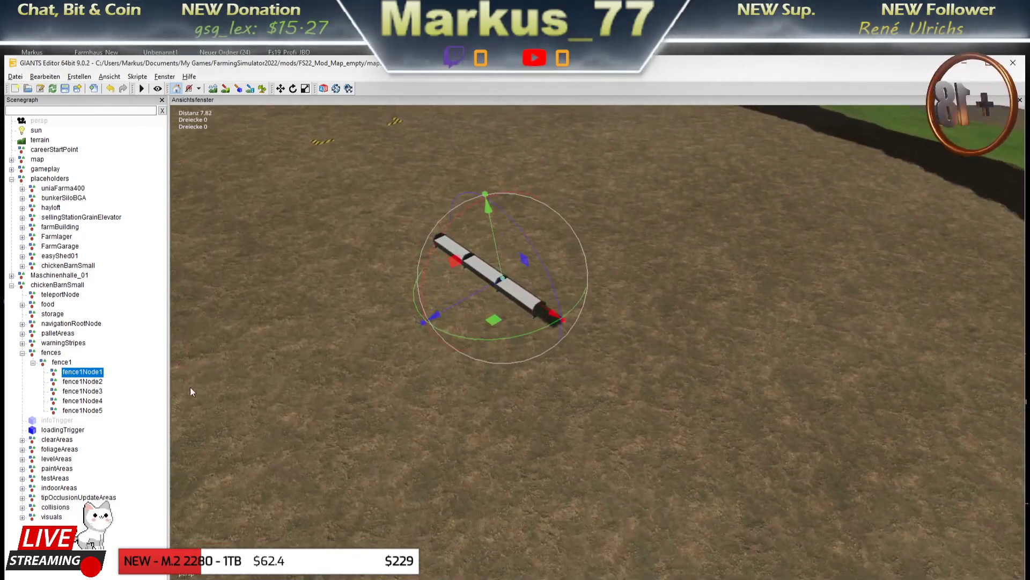
click(78, 381)
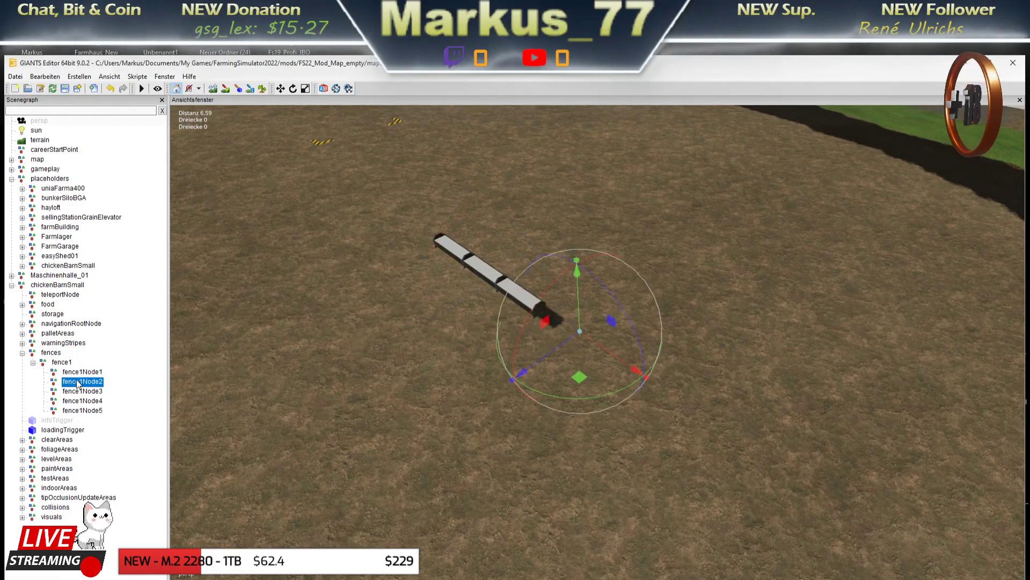
click(77, 372)
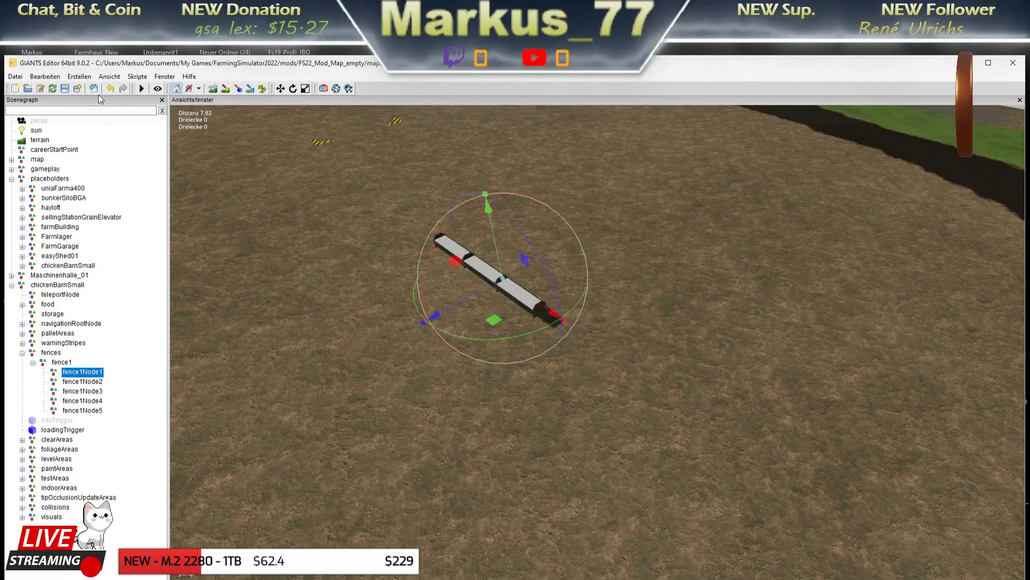
click(15, 77)
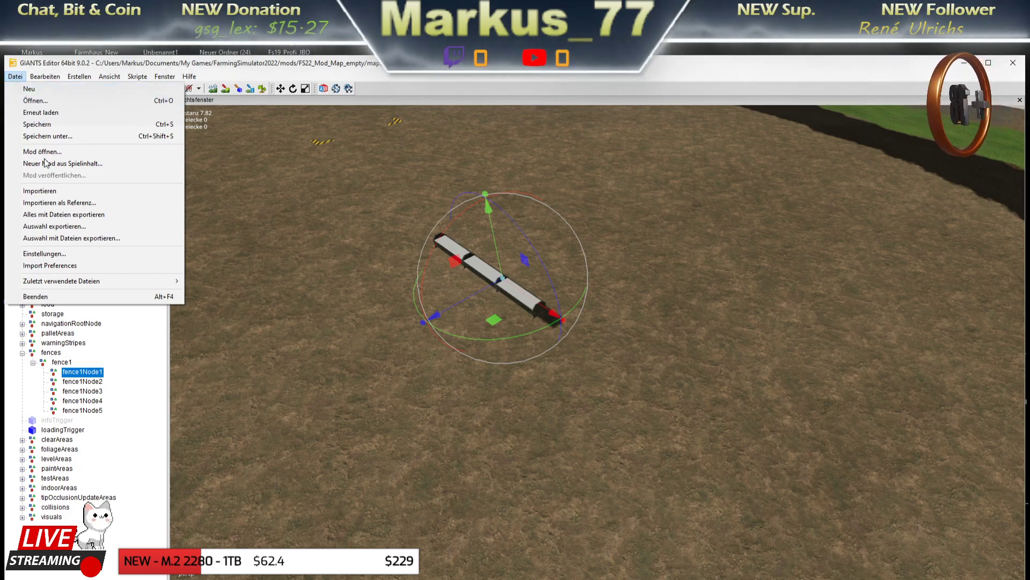
Import chickenNetFence from data/placeables/lizard/fencesFarm/chickenNetFence into the scene
click(39, 191)
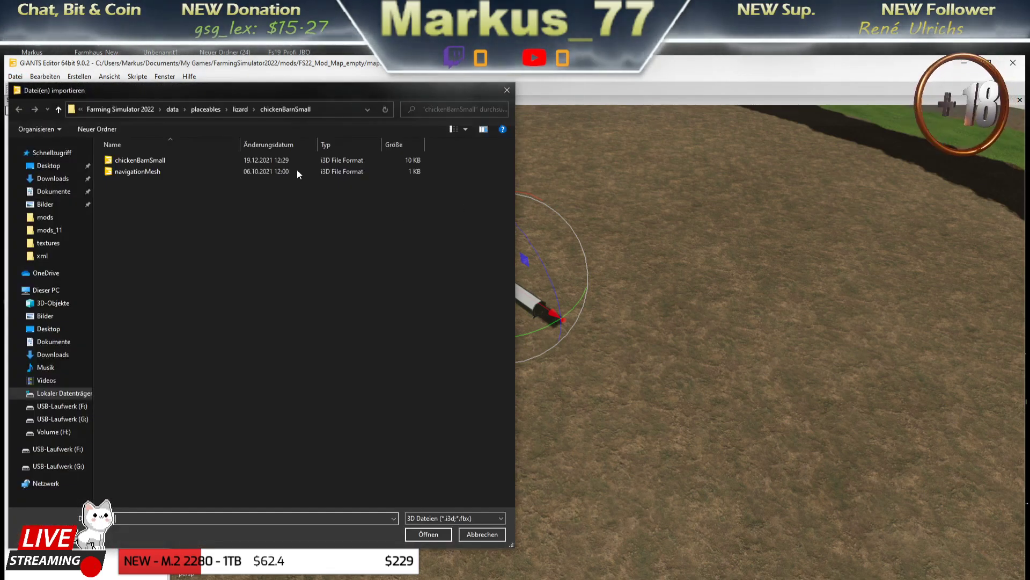
click(241, 110)
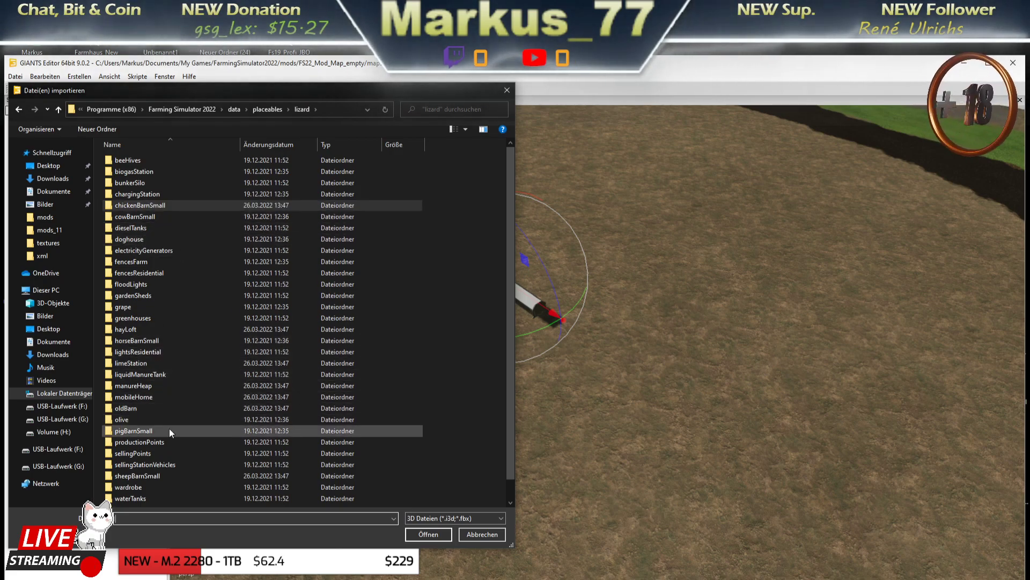
scroll(157, 444, down, 1)
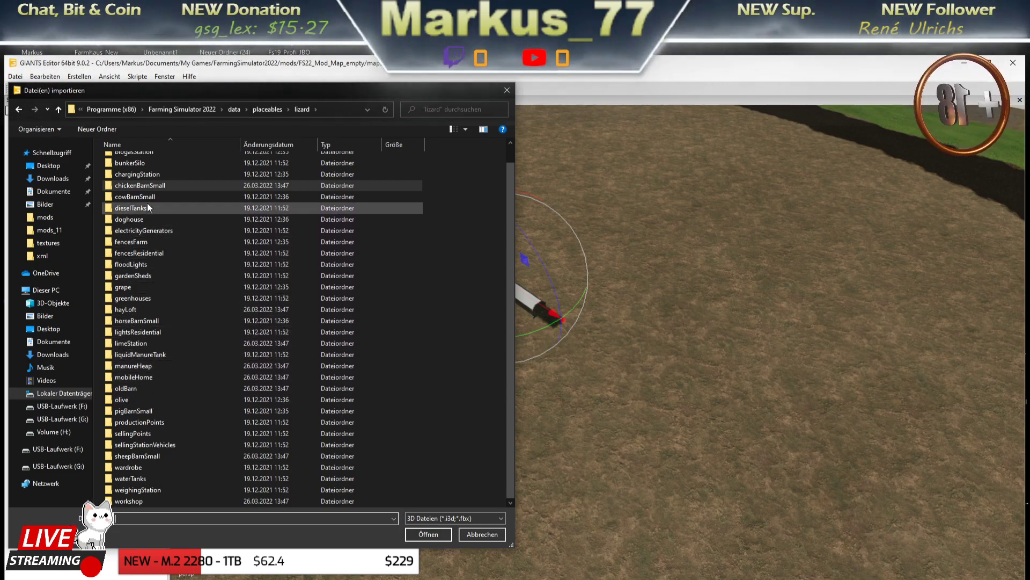
double_click(134, 239)
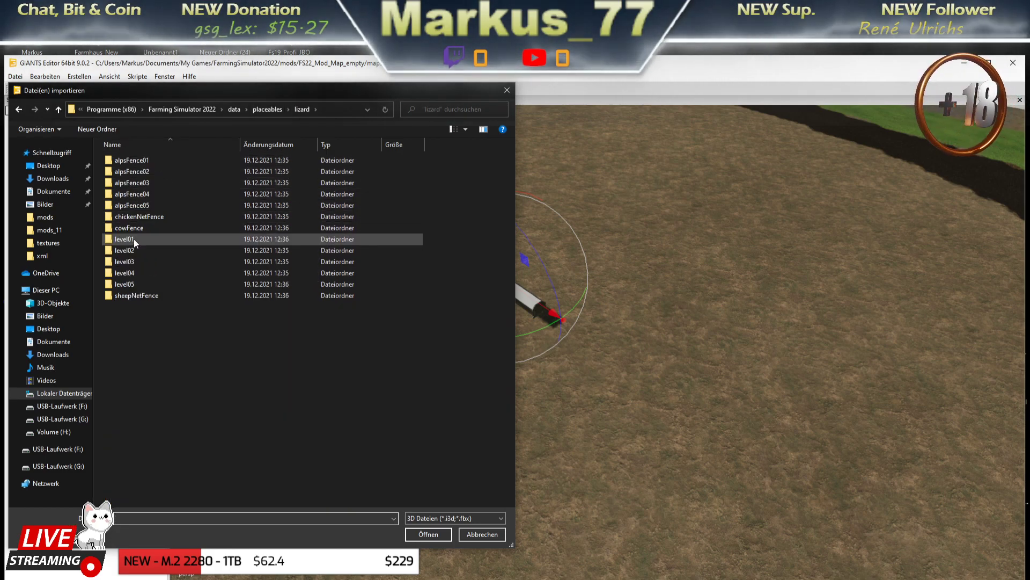
double_click(118, 217)
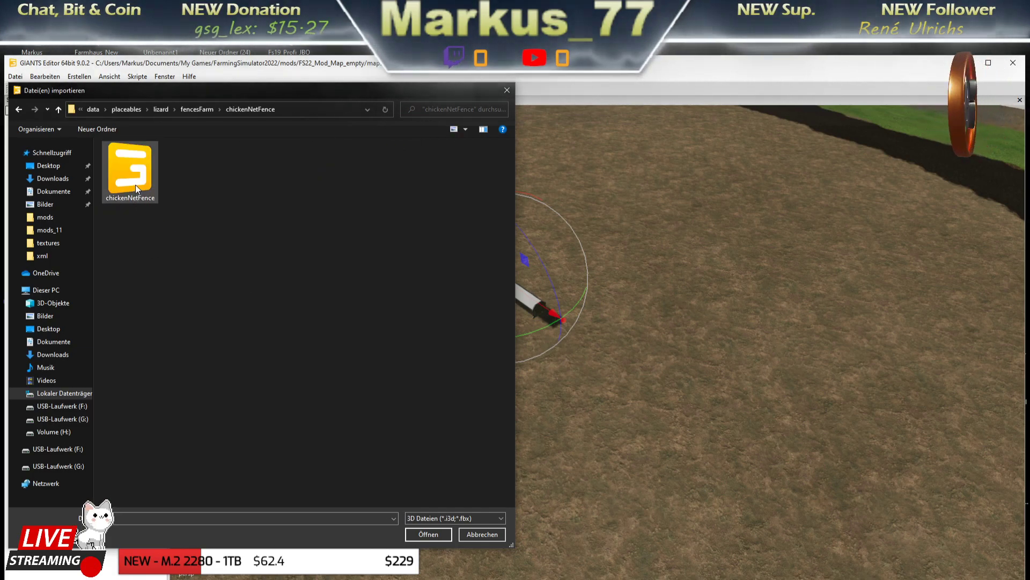
click(131, 171)
click(425, 535)
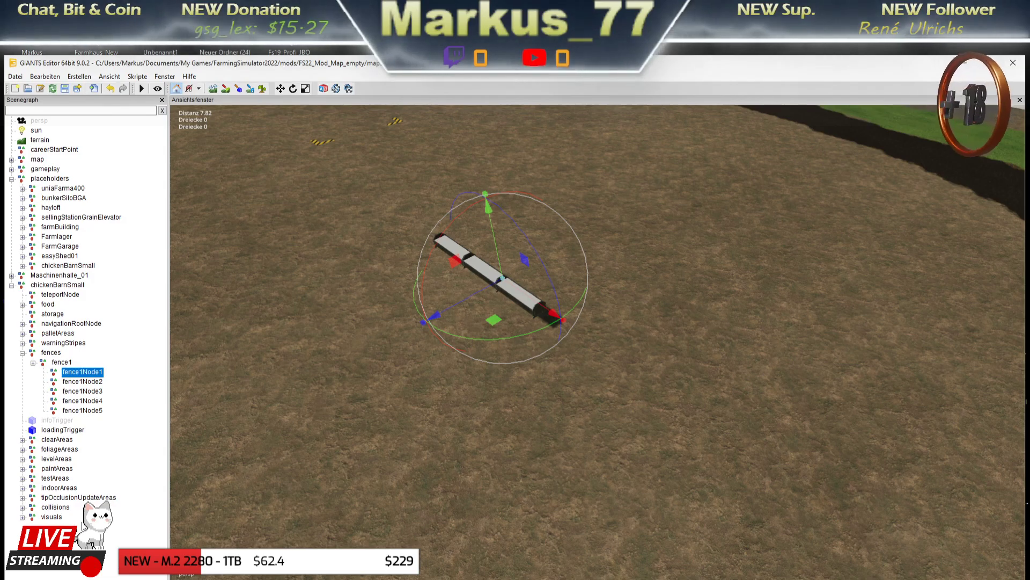
Reparent the imported poles node under fence1Node1 and select it
key(Escape)
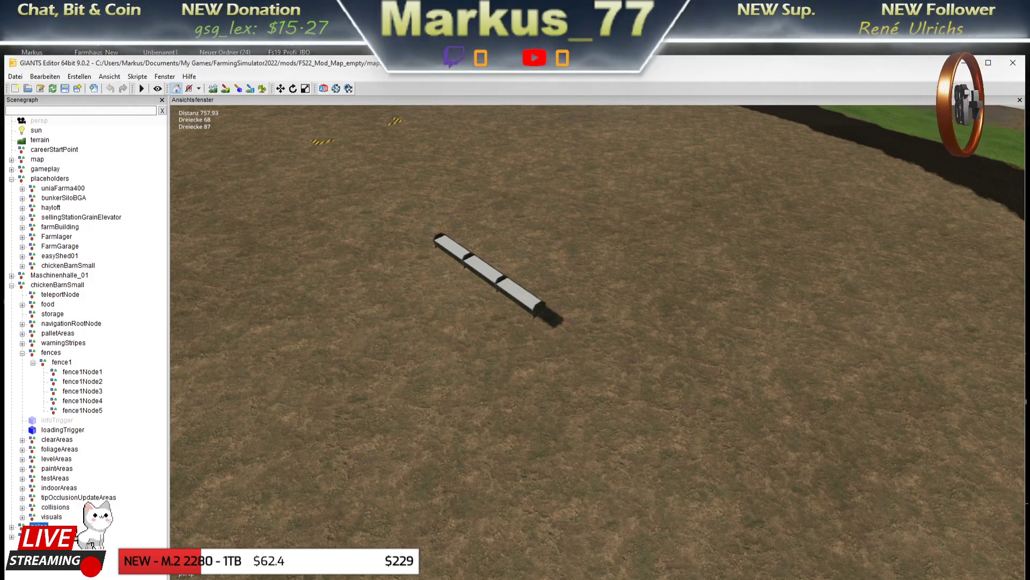
click(11, 527)
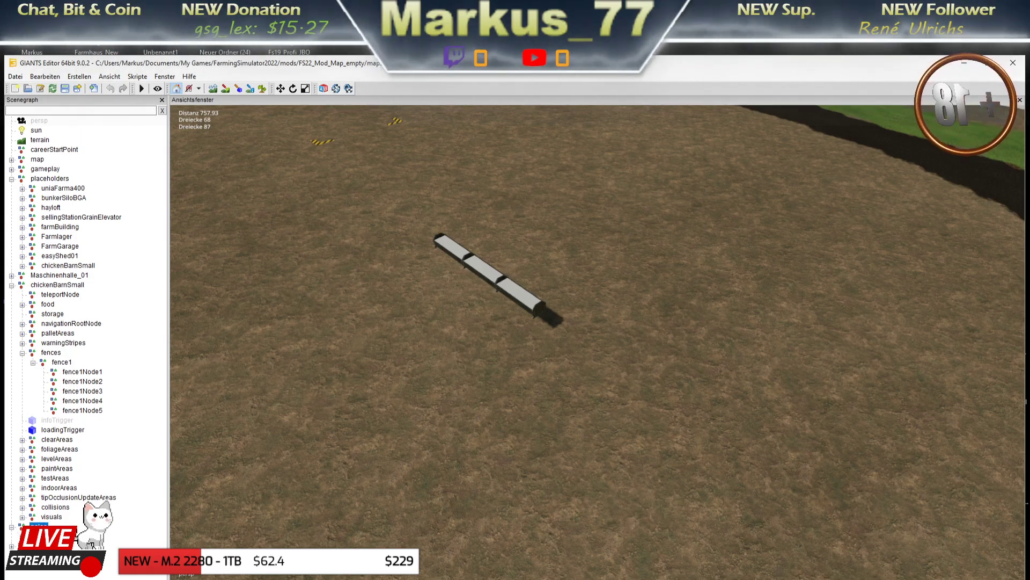
click(11, 527)
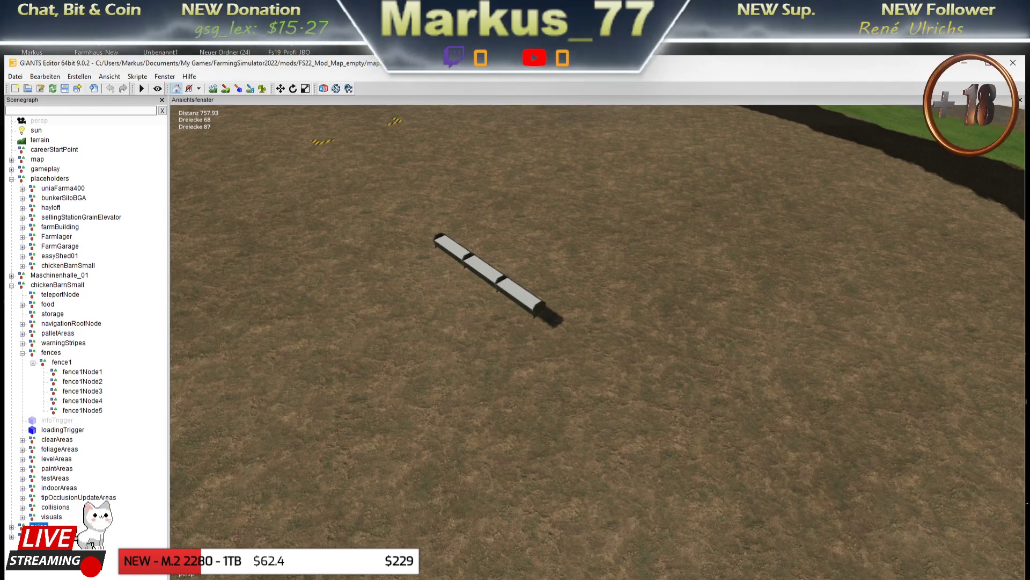
click(61, 362)
click(76, 372)
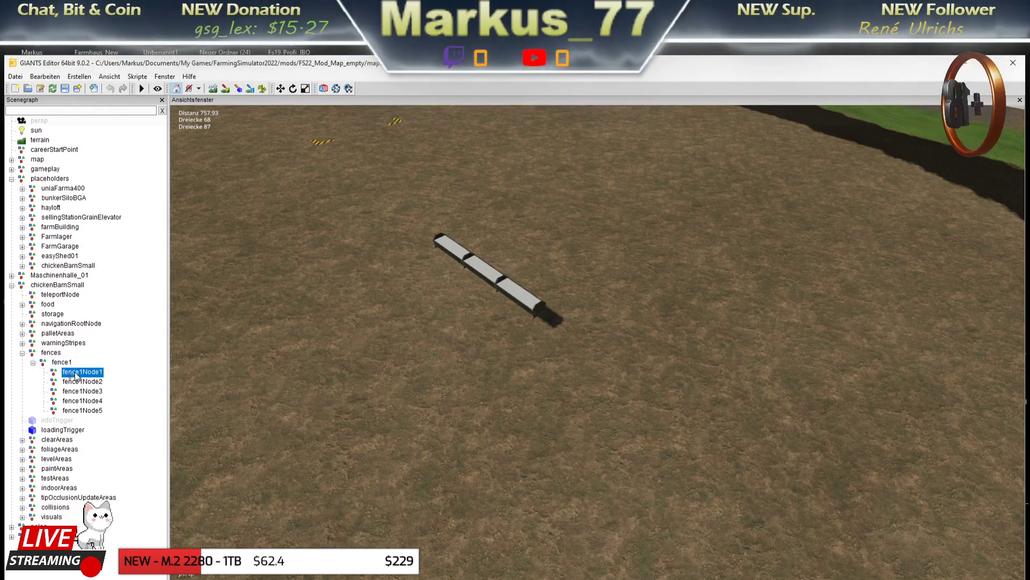
key(ctrl+v)
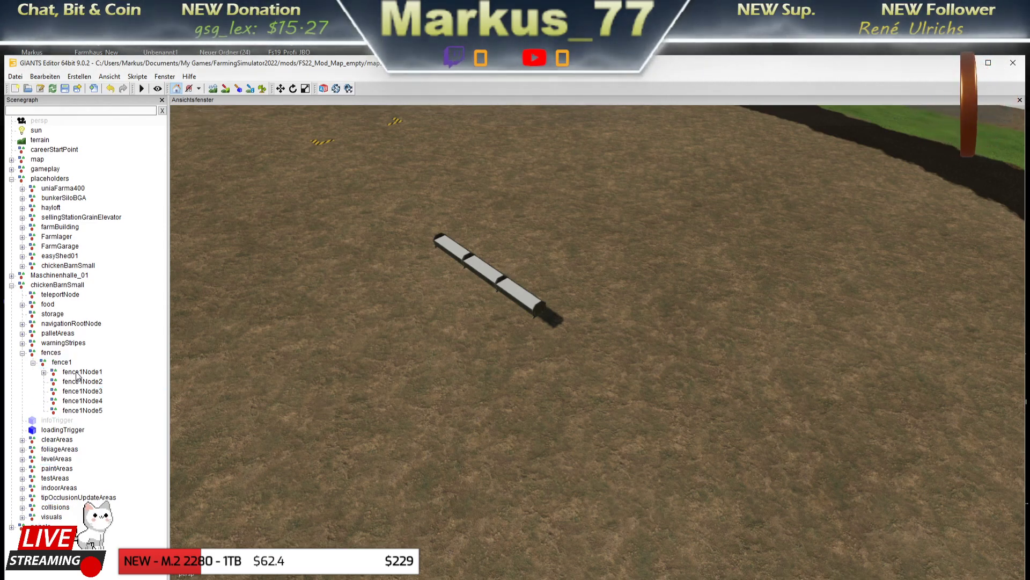
click(43, 372)
click(81, 381)
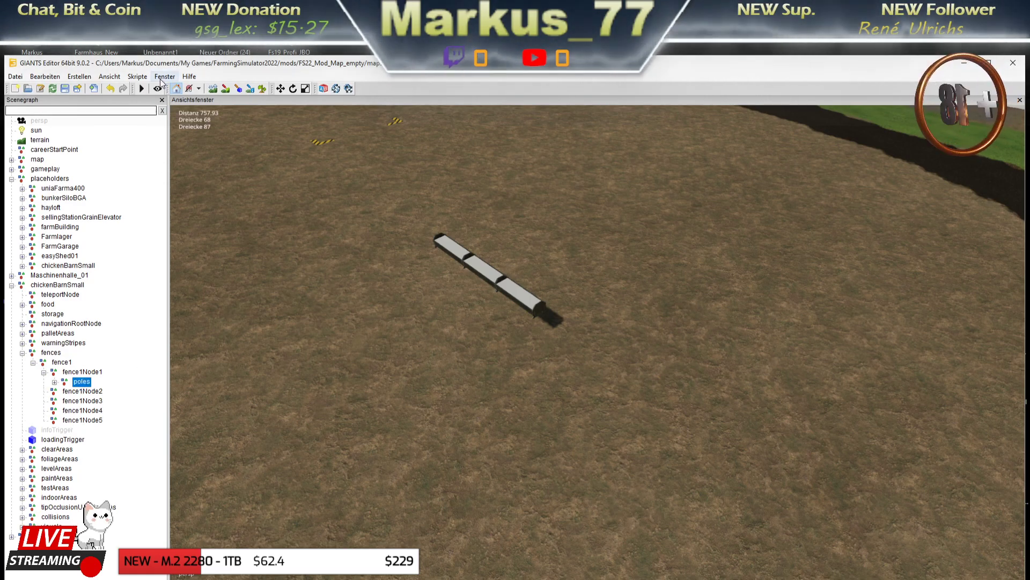
click(164, 76)
Reset the poles' translation to 0, 0, 0 in the Attributes panel
click(180, 112)
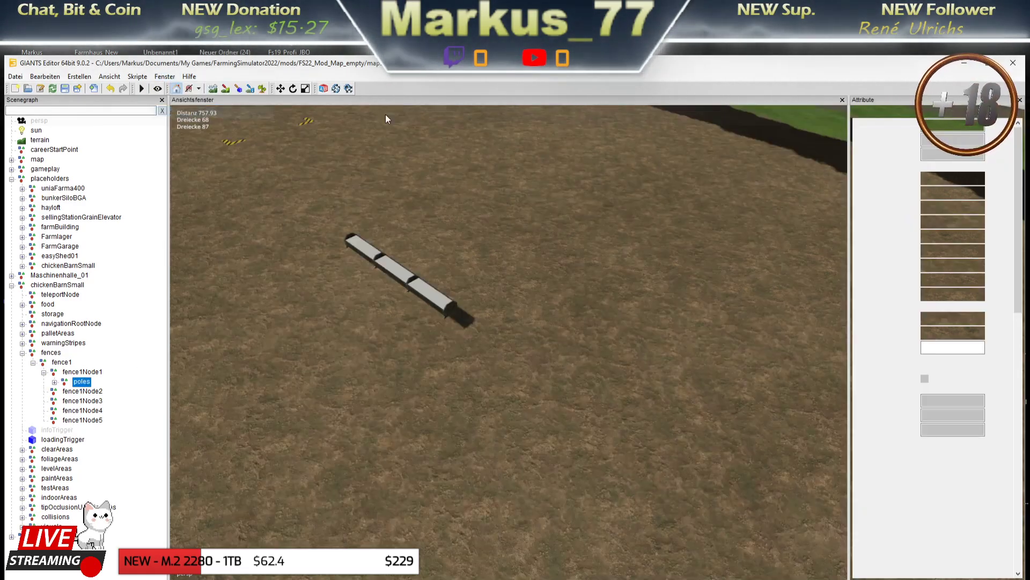
triple_click(948, 207)
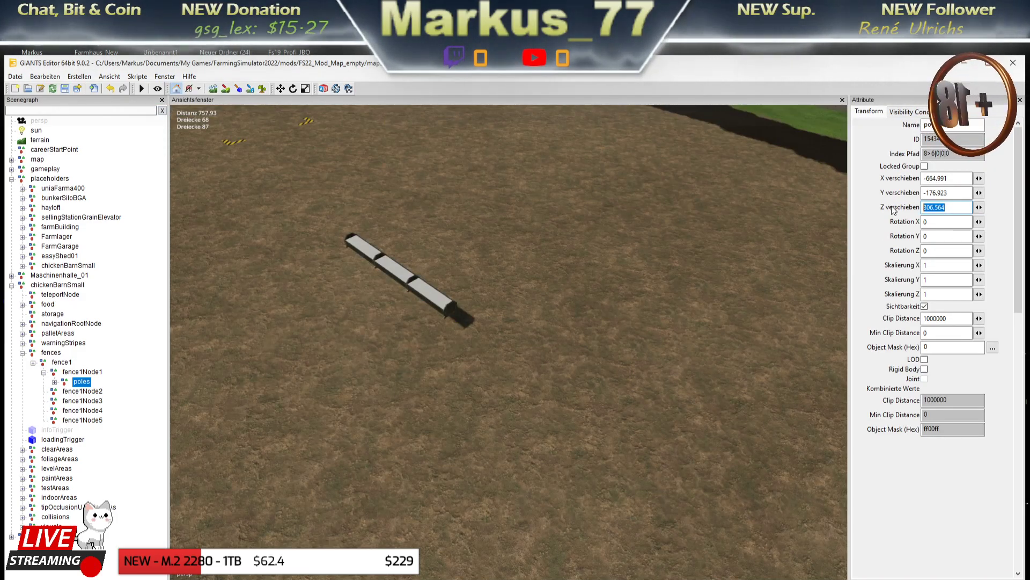
text(0)
triple_click(947, 193)
text(0)
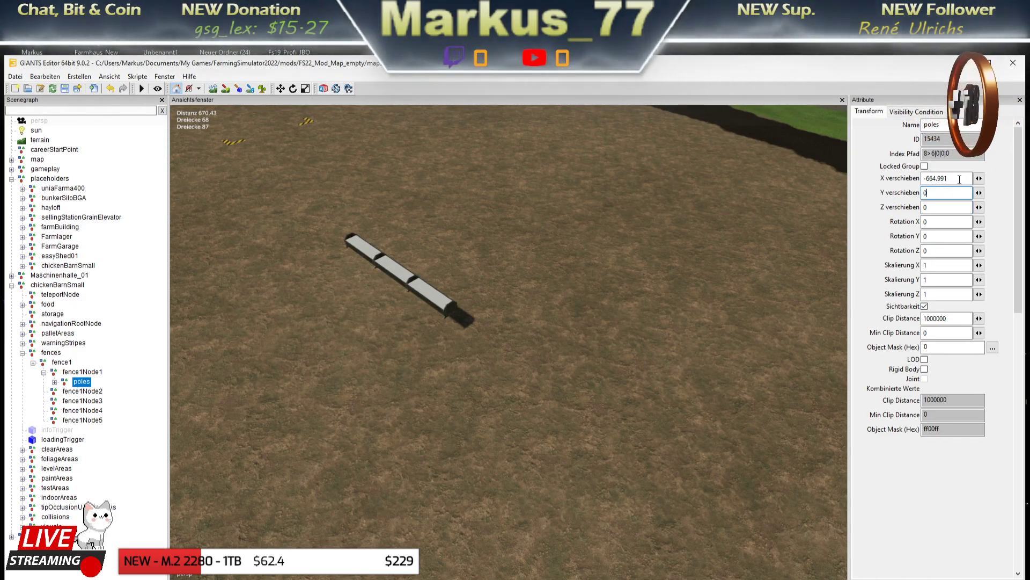
triple_click(947, 179)
text(0)
key(Return)
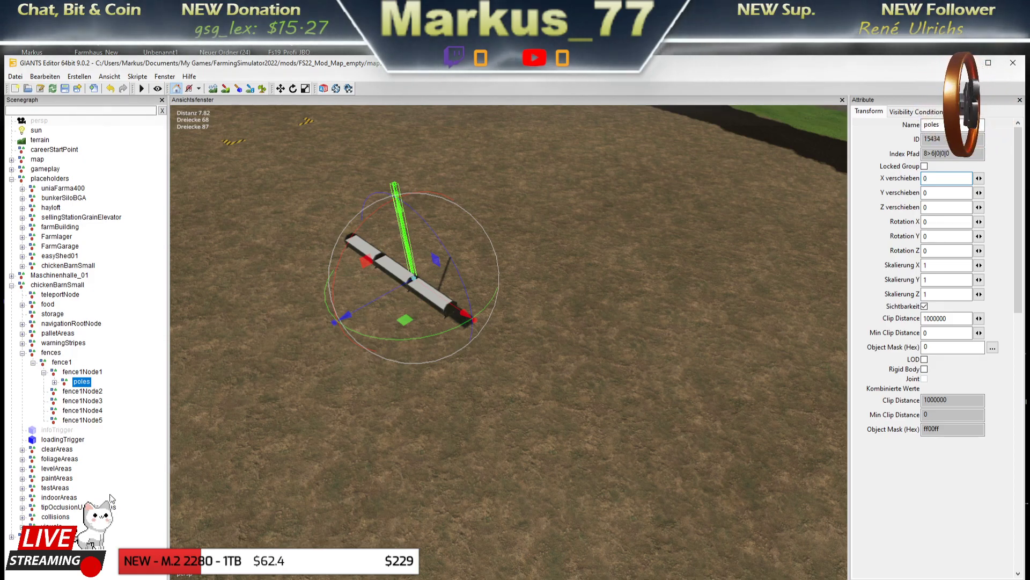
Move the panels node under fence1Node1 and set its X, Y, Z translation to 0
click(58, 468)
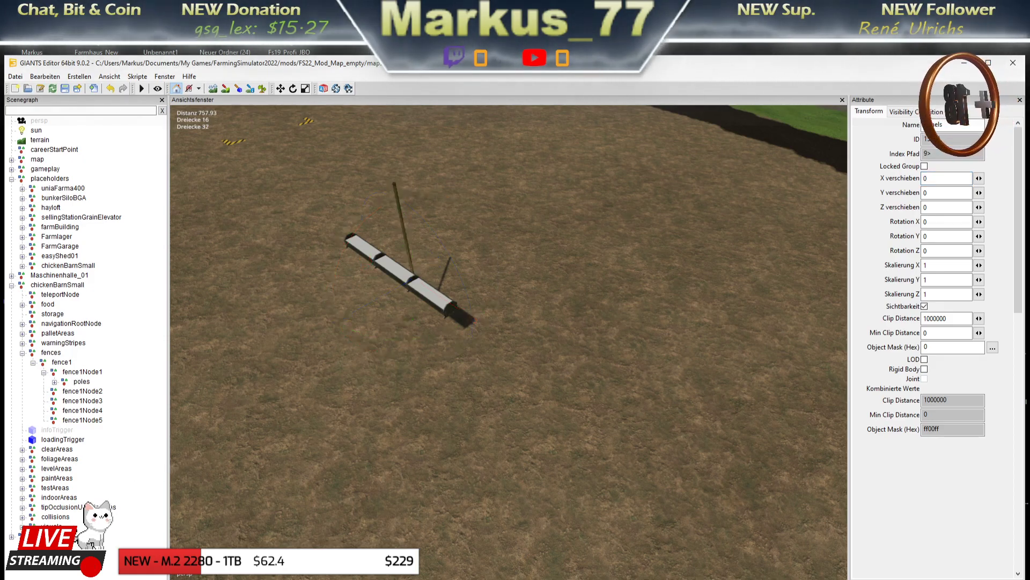
click(76, 373)
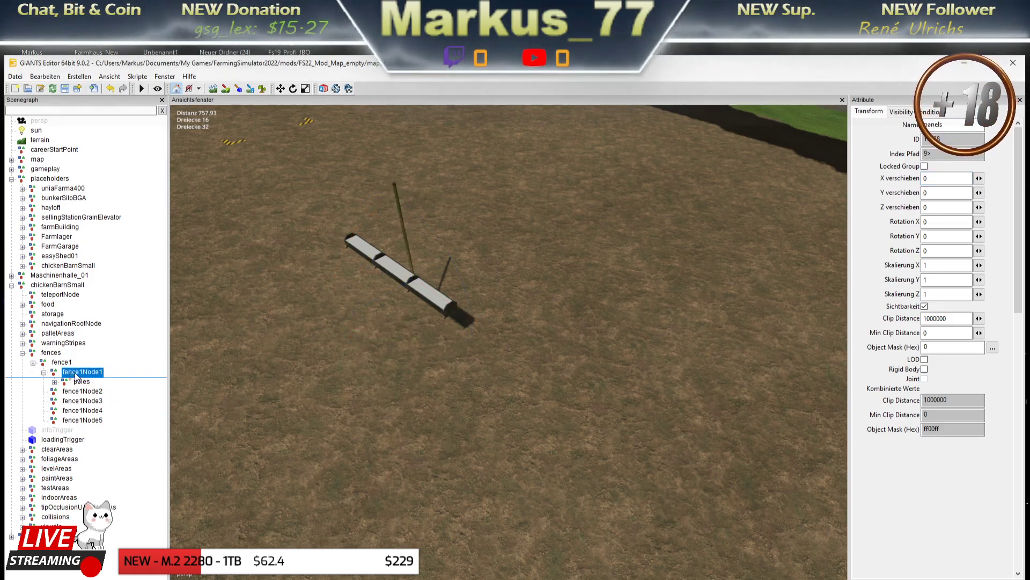
drag(75, 373, 76, 373)
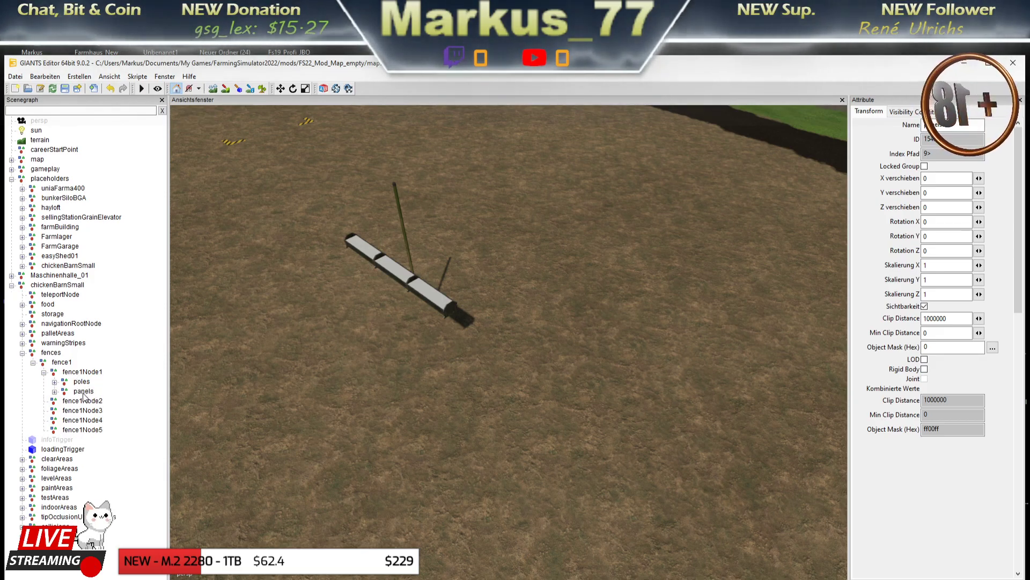
double_click(944, 207)
text(0)
double_click(945, 192)
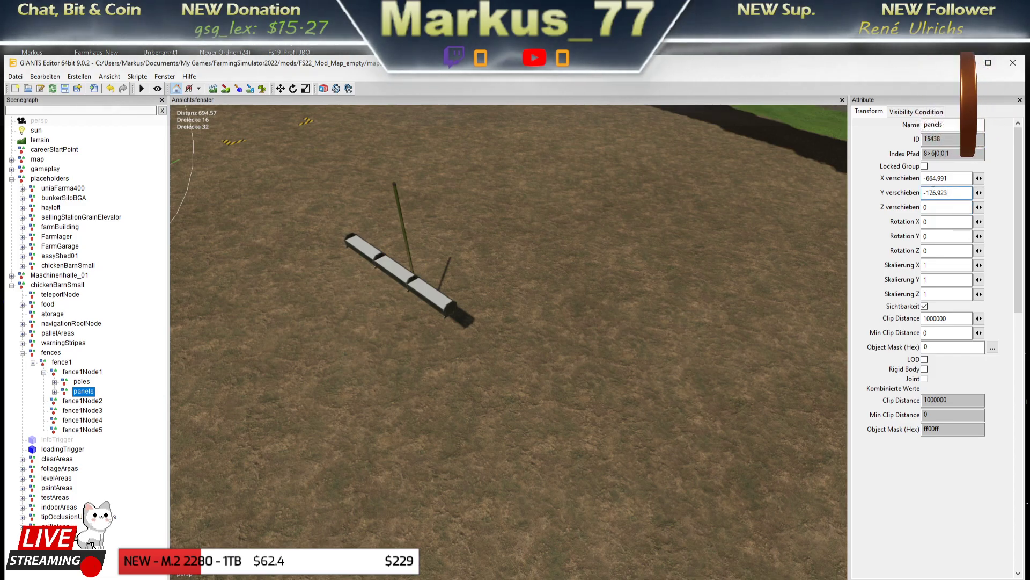
text(0)
drag(948, 178, 920, 177)
text(0)
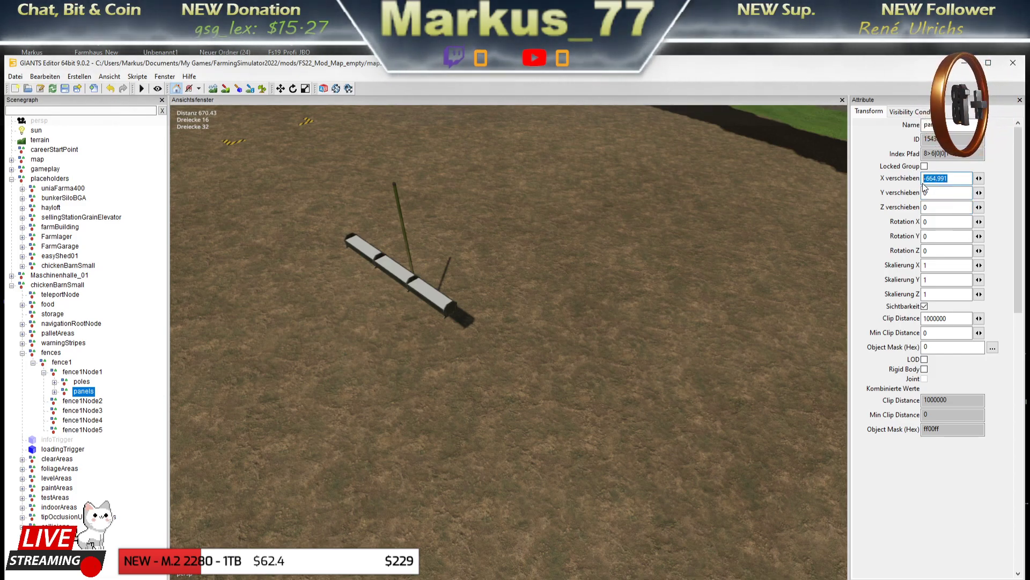
key(Return)
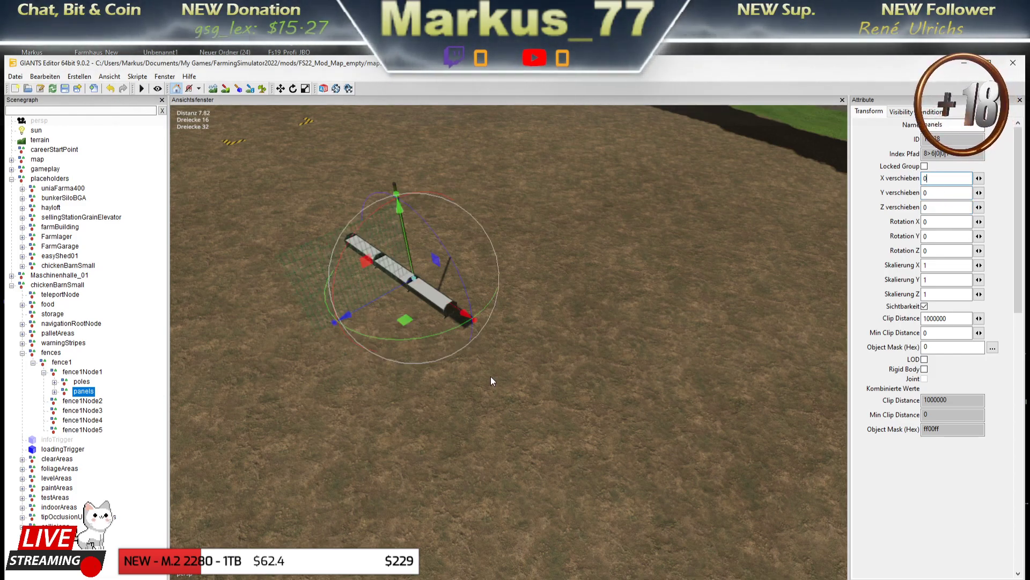
Select fence1Node1 and set its rotation to 0, 90, 0
key(f)
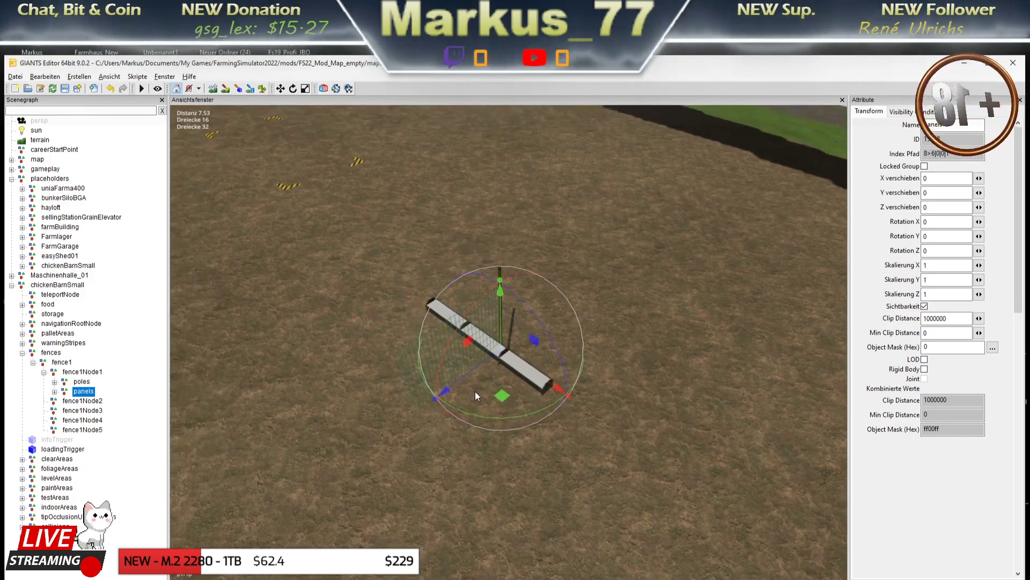
scroll(484, 421, up, 5)
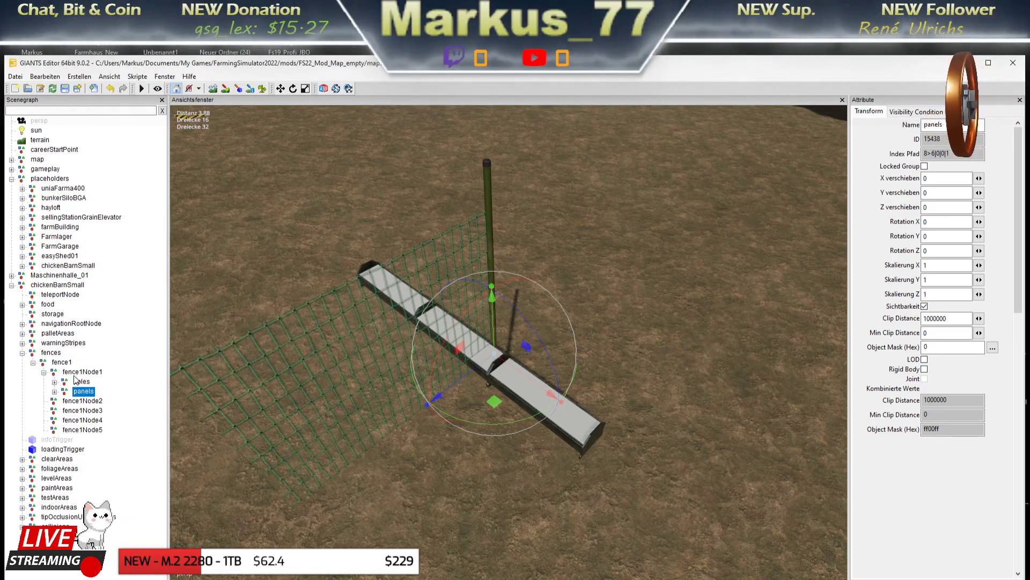
click(74, 374)
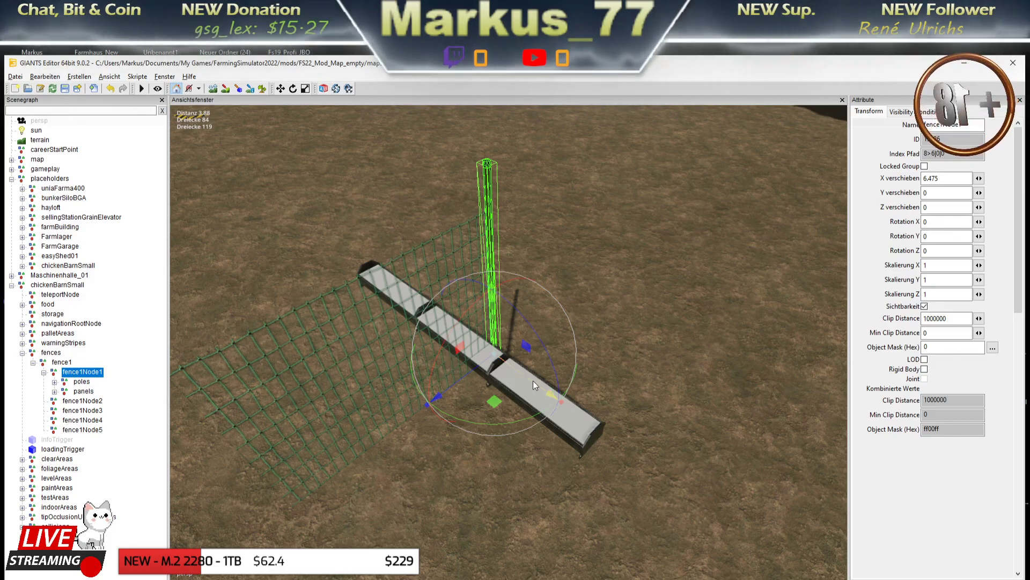
scroll(532, 382, down, 2)
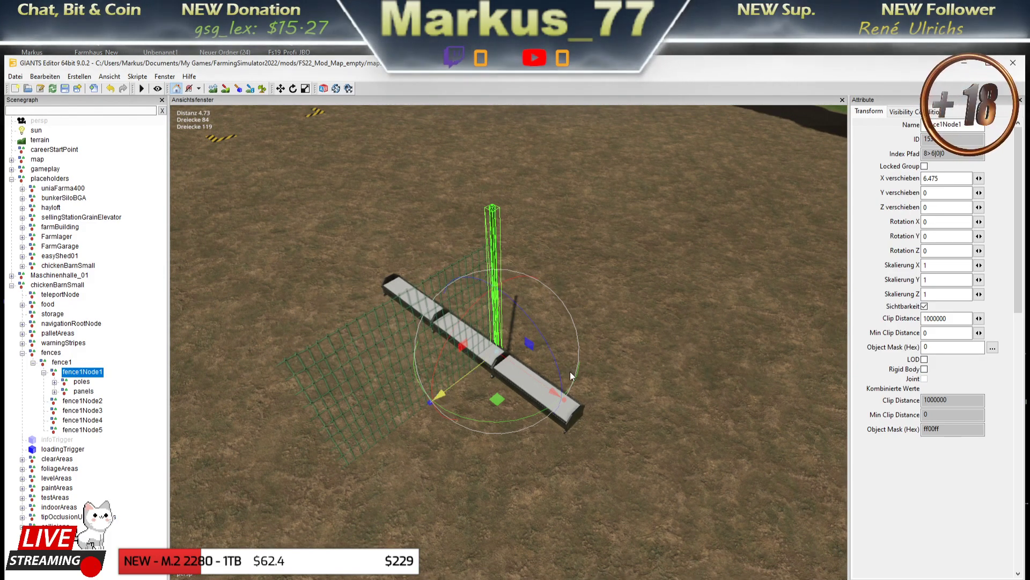
mouse_move(518, 367)
mouse_down()
mouse_move(549, 385)
mouse_move(514, 385)
mouse_up()
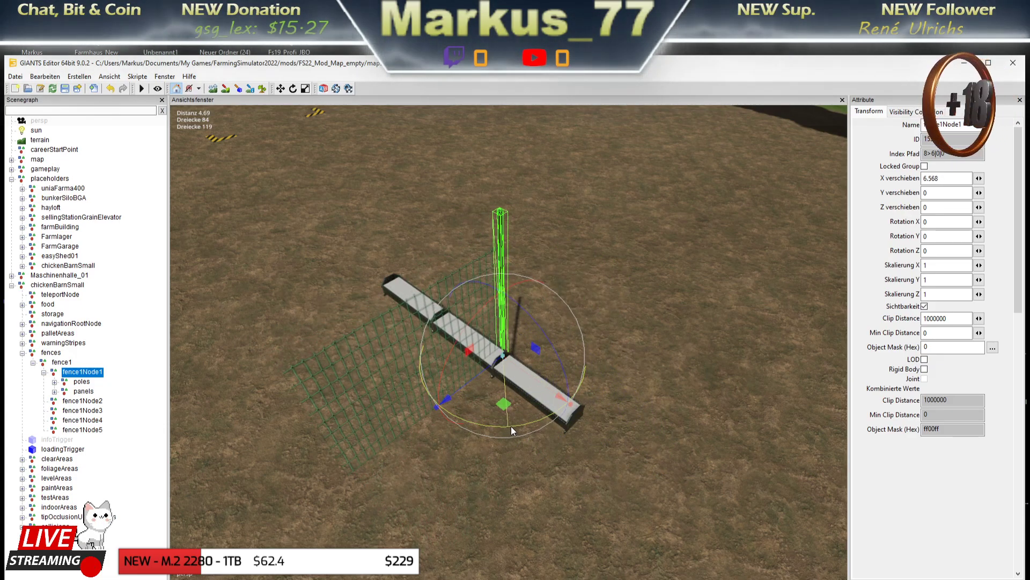
mouse_move(511, 426)
mouse_down()
mouse_move(606, 419)
mouse_move(706, 329)
mouse_move(681, 341)
mouse_up()
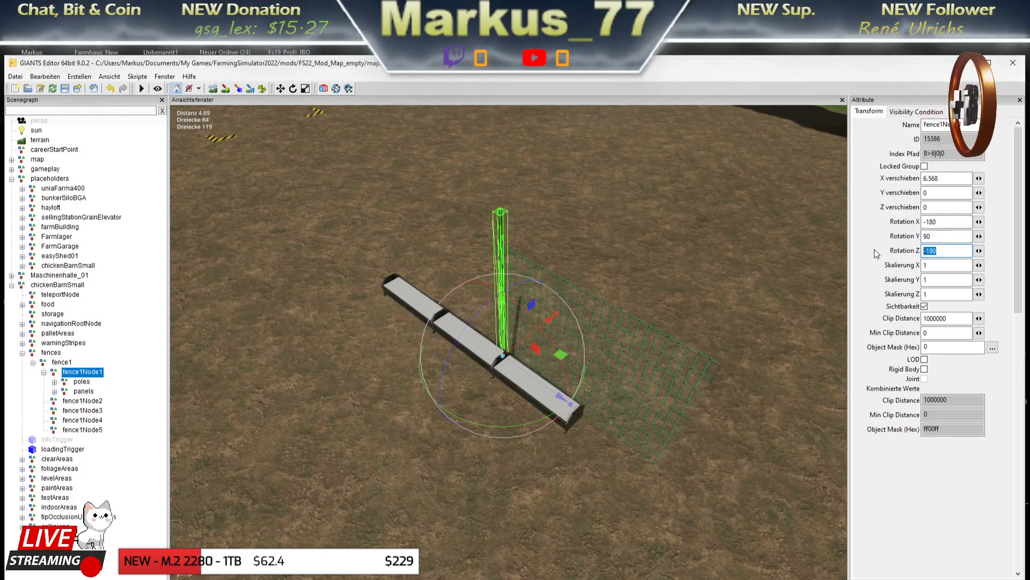
text(0)
key(Return)
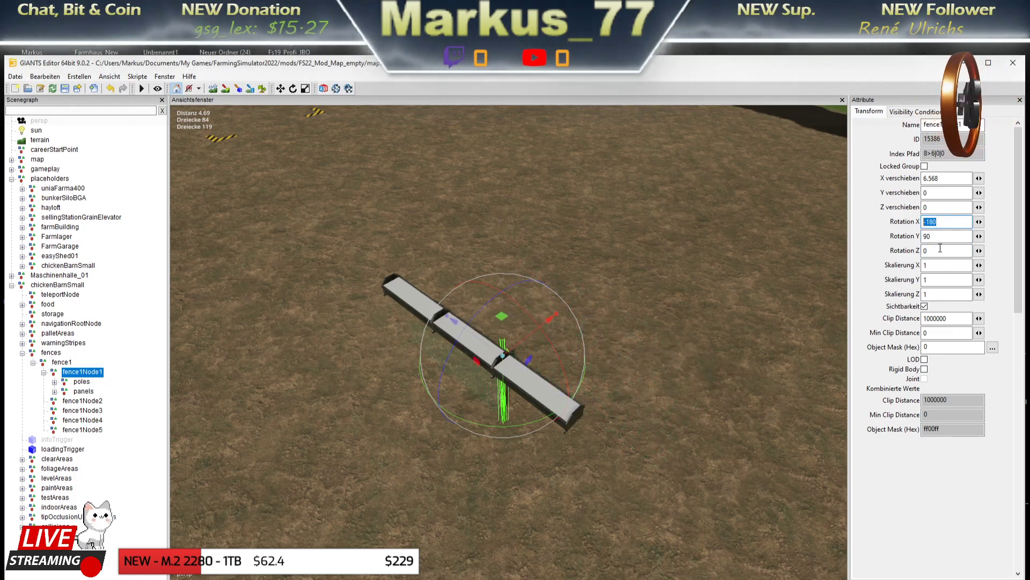
key(Return)
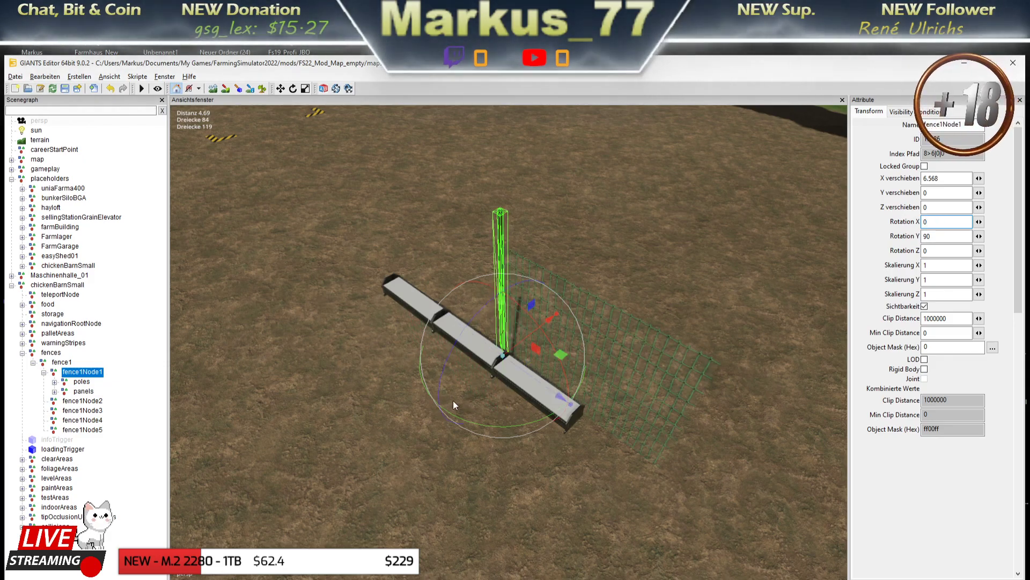
Move fence1Node1 to X 7.611 so the net fence sits at the trough end
scroll(453, 400, up, 2)
scroll(447, 416, up, 2)
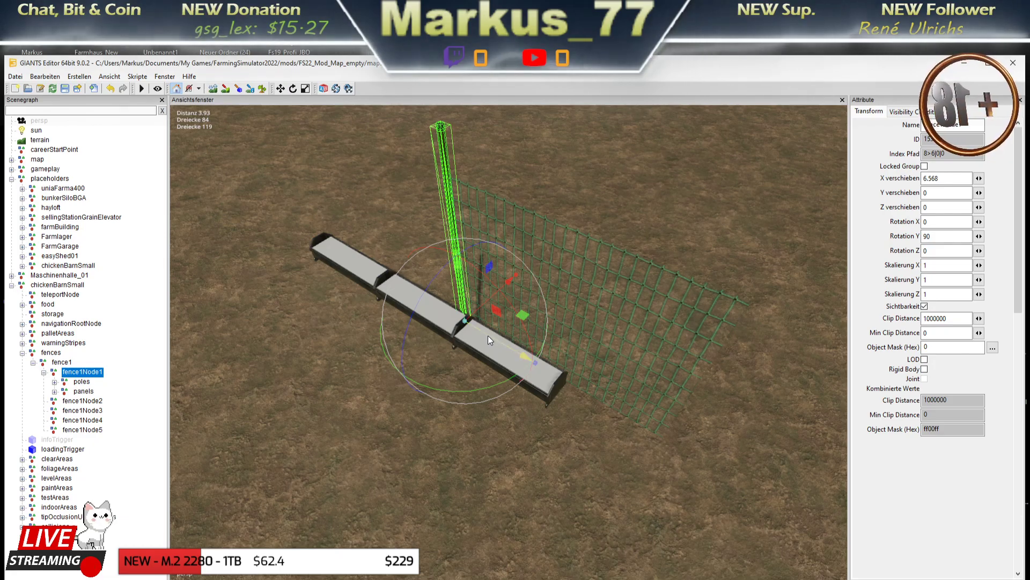
drag(488, 336, 600, 382)
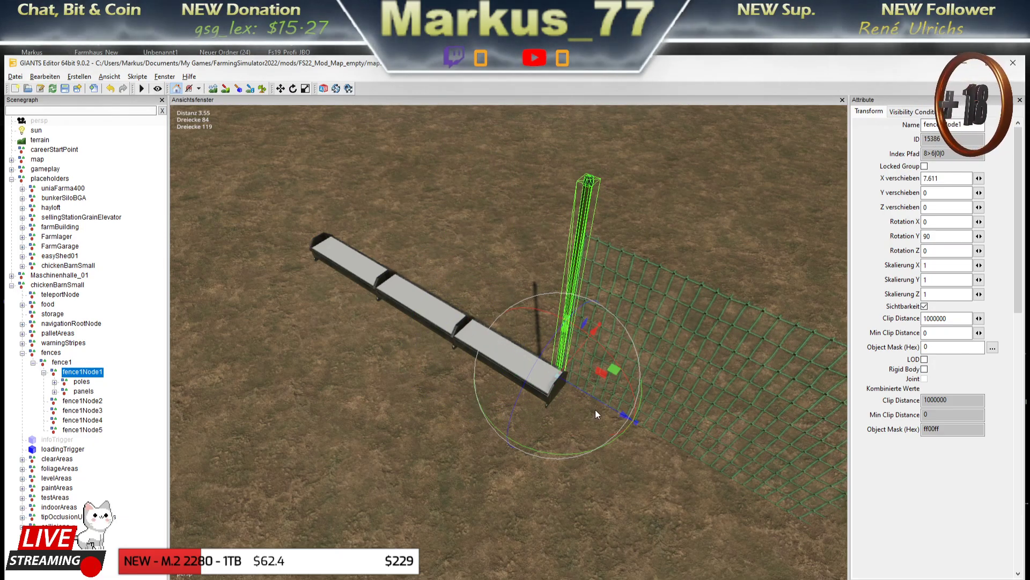
middle_drag(595, 410, 589, 385)
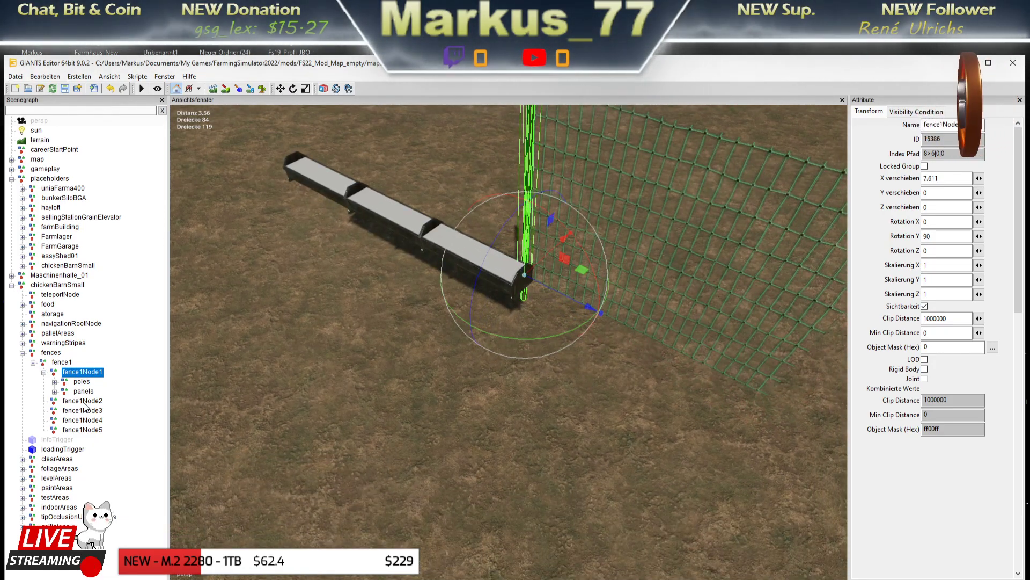
Delete fence nodes fence1Node2 through fence1Node5 from the Scenegraph
click(82, 401)
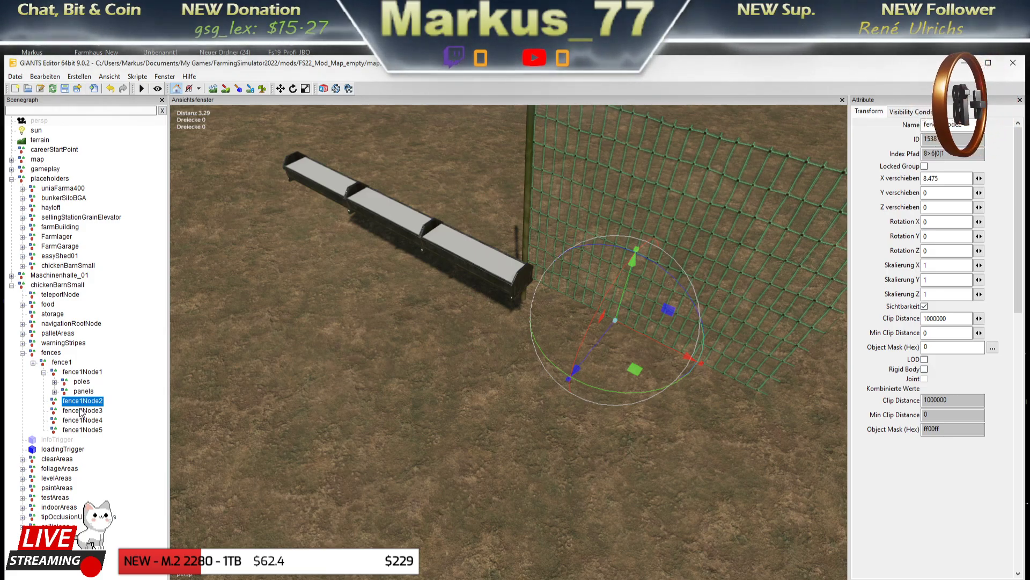
key(Delete)
click(81, 401)
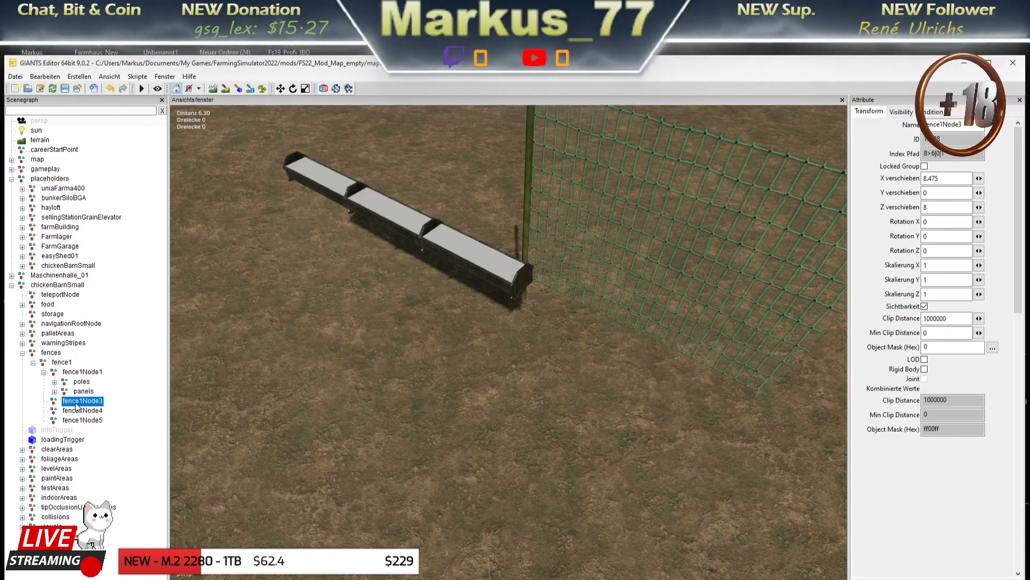
key(Delete)
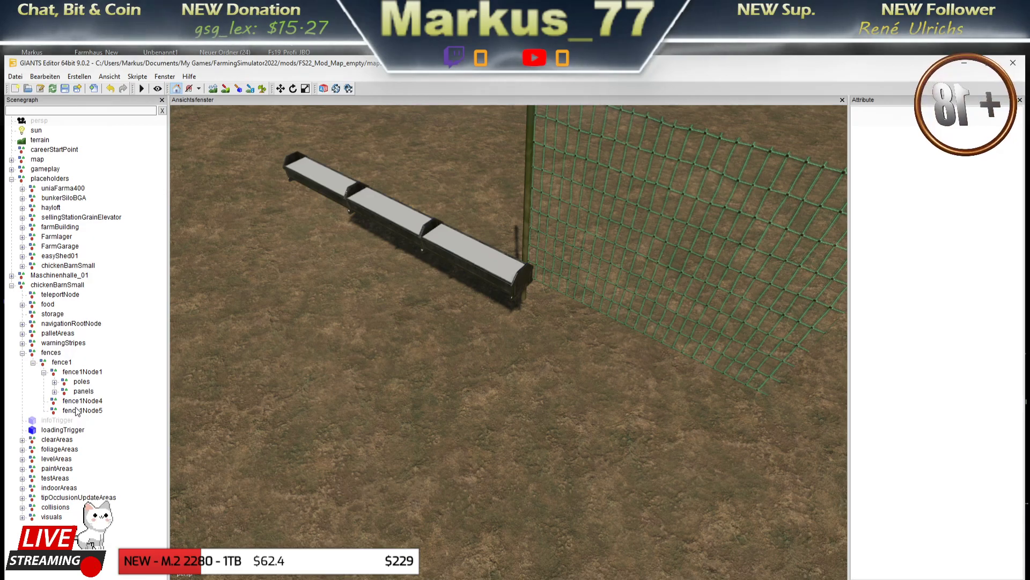
click(81, 401)
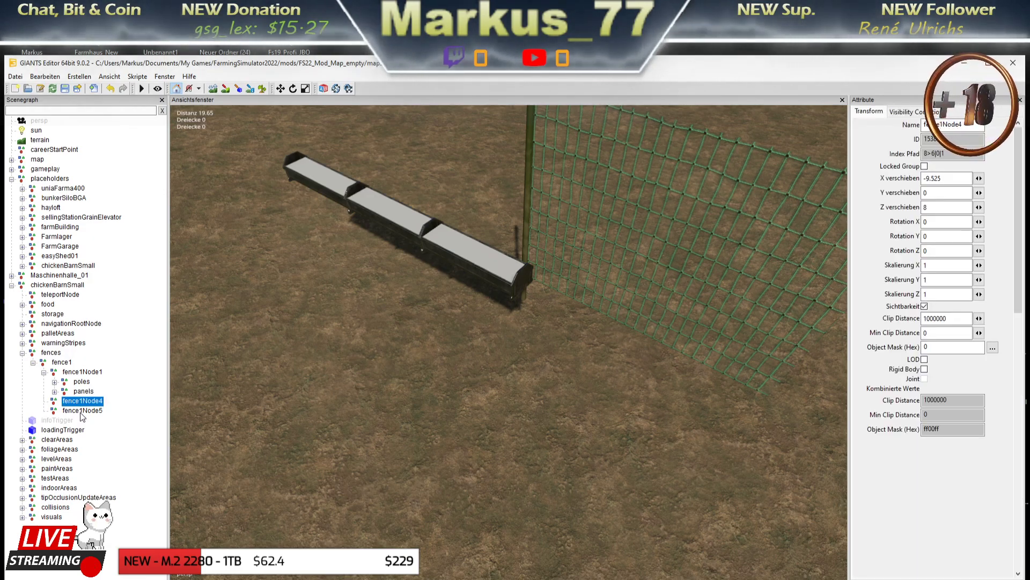
key(Delete)
click(81, 402)
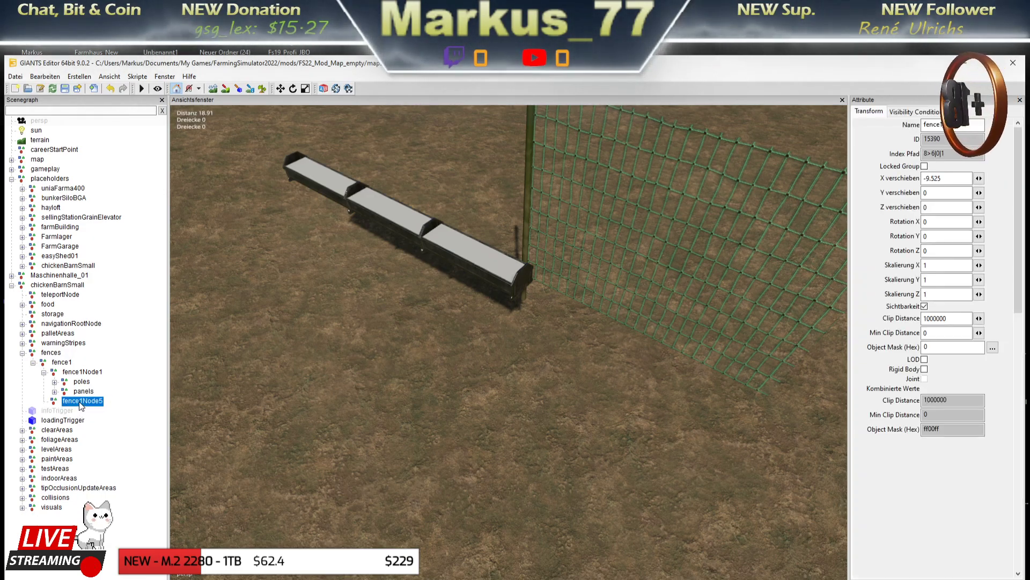
key(Delete)
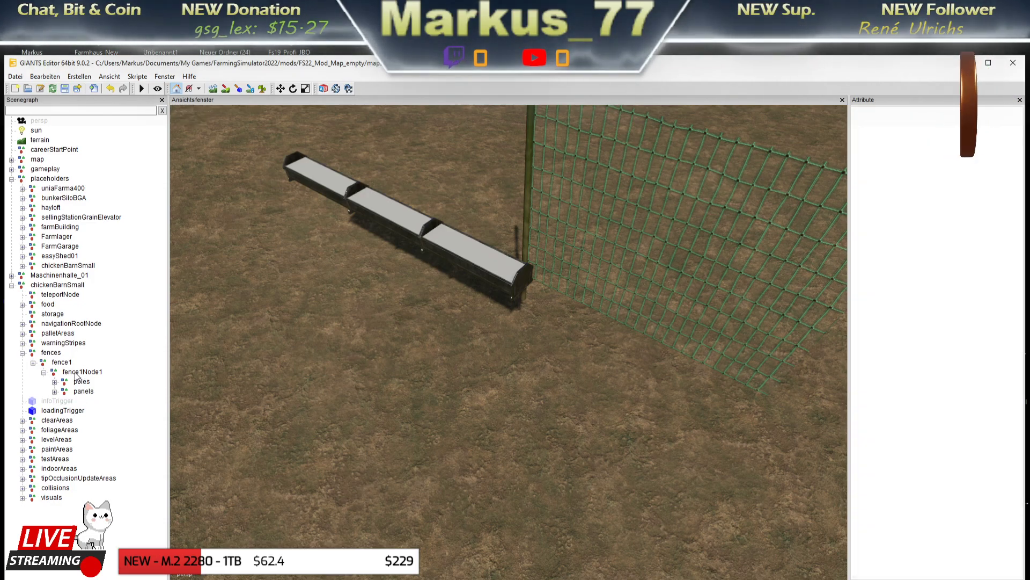
Duplicate fence1Node1 and rename the copy to fence1Node2
click(81, 371)
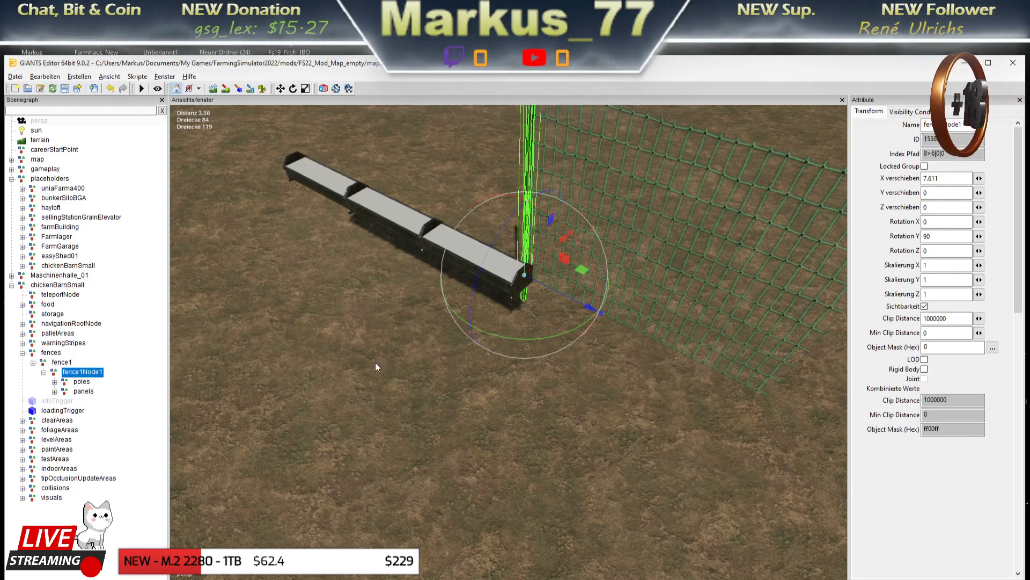
scroll(534, 362, down, 3)
scroll(536, 362, down, 3)
scroll(494, 355, up, 2)
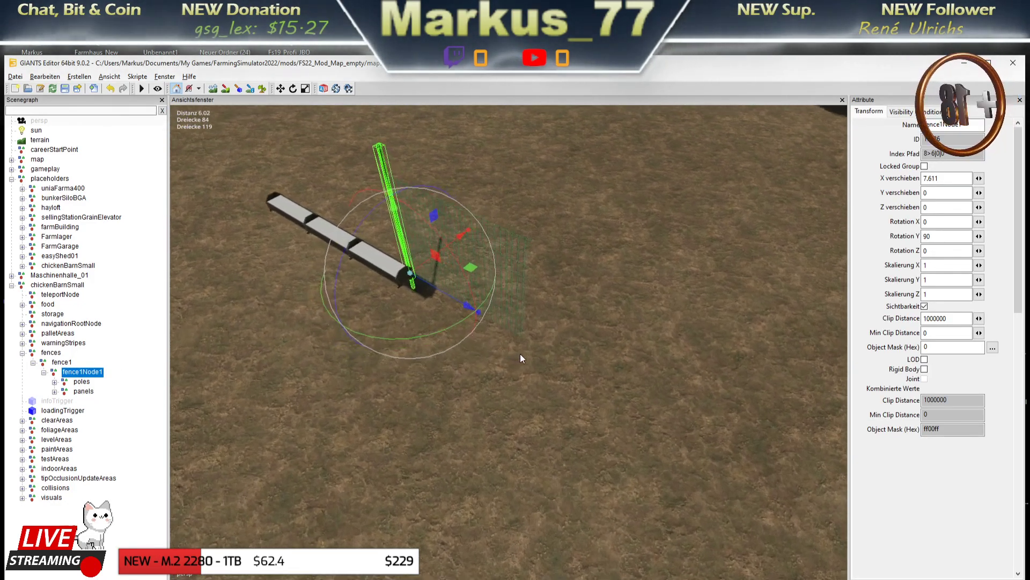
scroll(479, 329, up, 2)
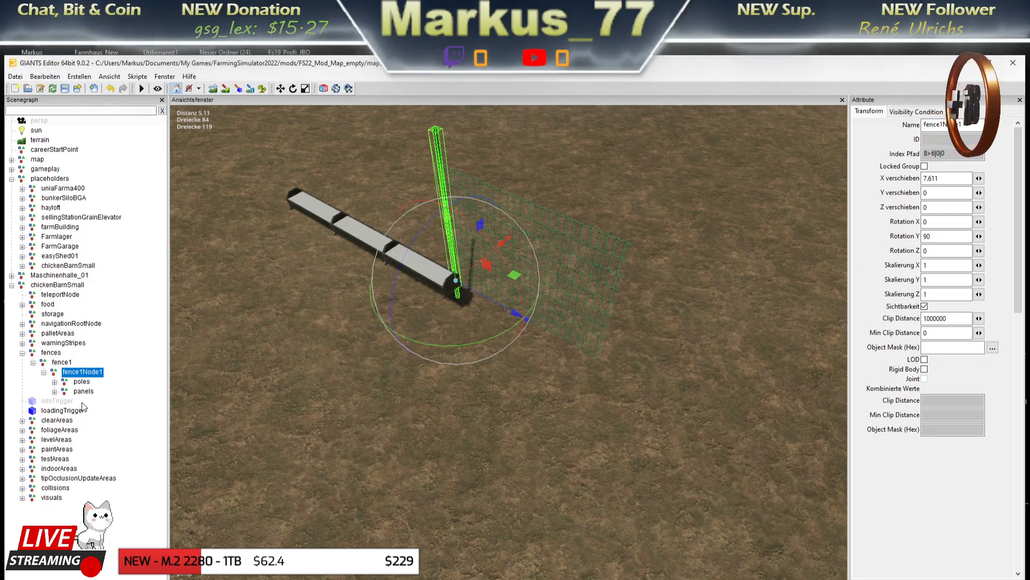
key(ctrl+d)
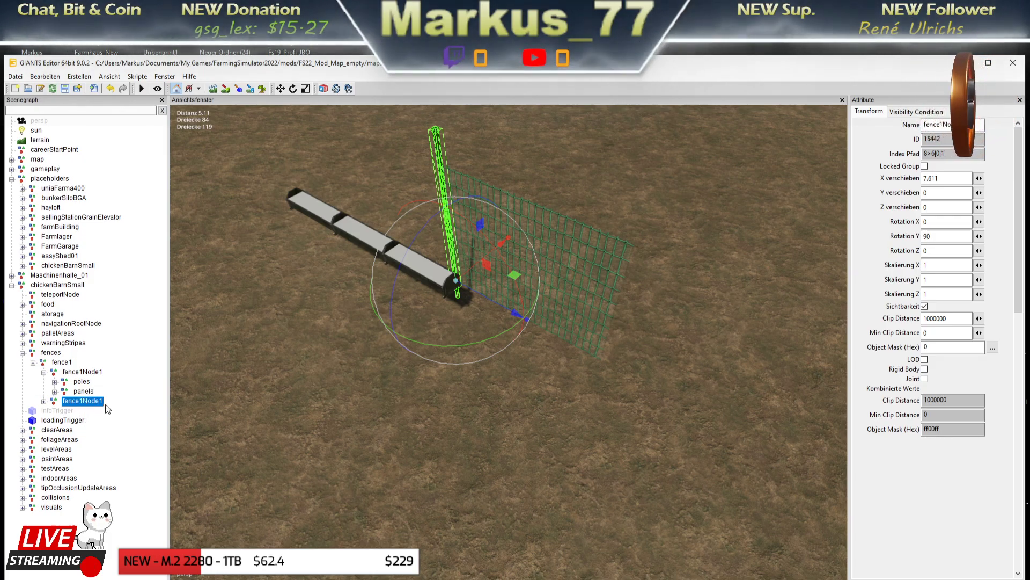
click(962, 126)
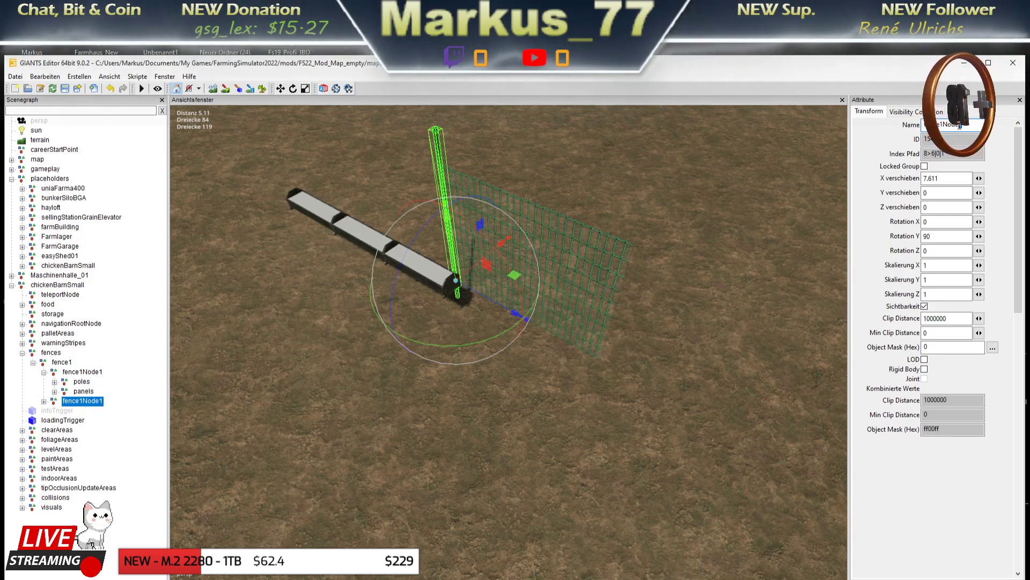
key(BackSpace)
text(2)
key(Return)
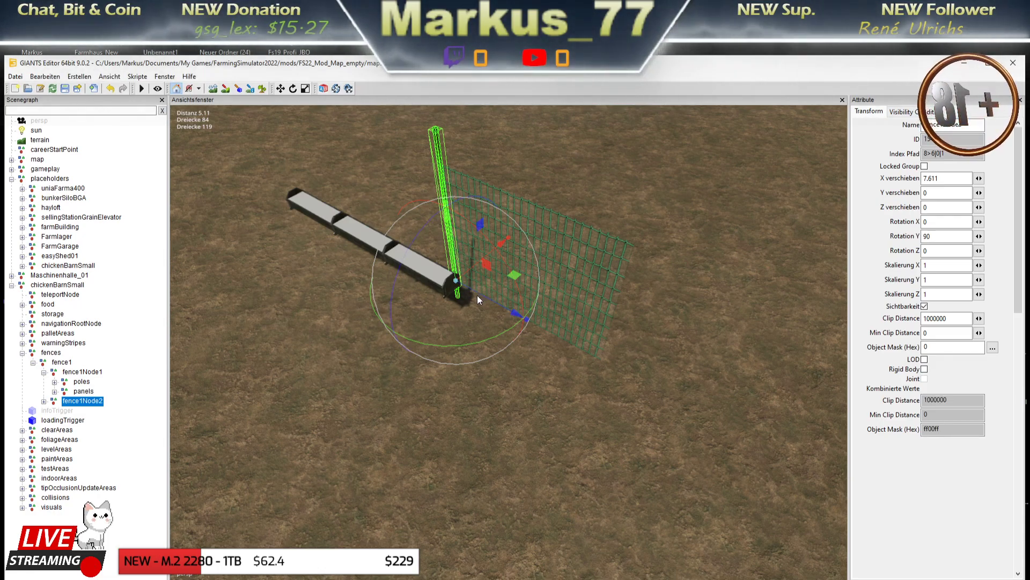
Move fence1Node2 along the fence to X 9.643 at the panel's far end
mouse_move(480, 295)
mouse_down()
mouse_move(688, 363)
mouse_move(653, 370)
mouse_up()
scroll(652, 368, down, 5)
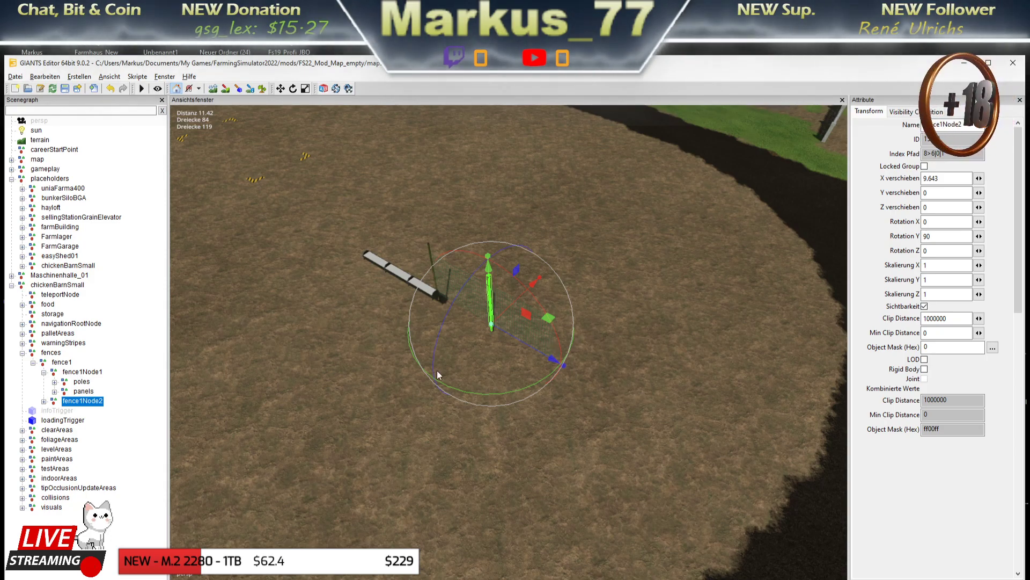
scroll(521, 368, up, 2)
scroll(637, 370, up, 3)
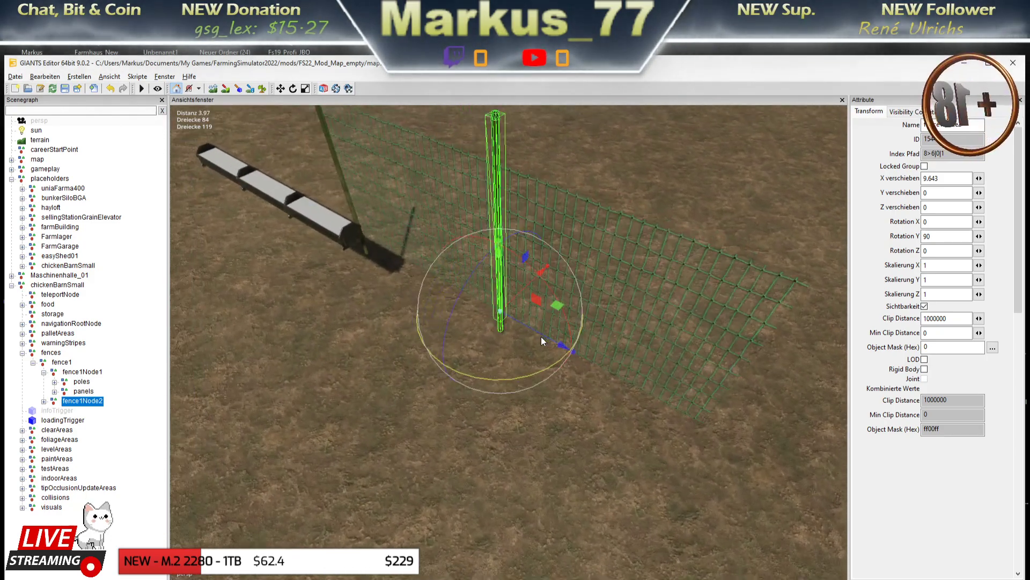
middle_drag(541, 337, 543, 373)
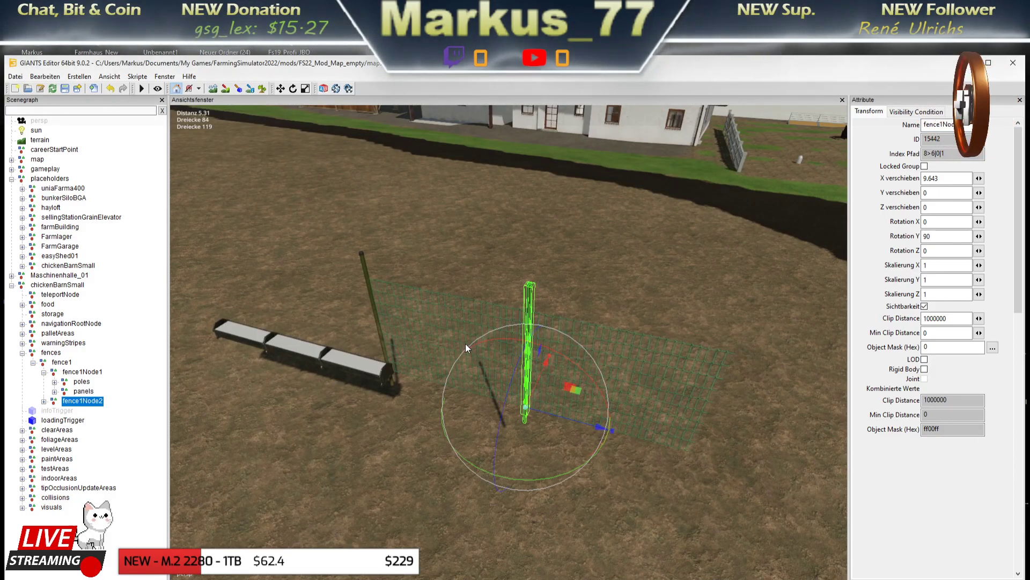
scroll(553, 319, down, 3)
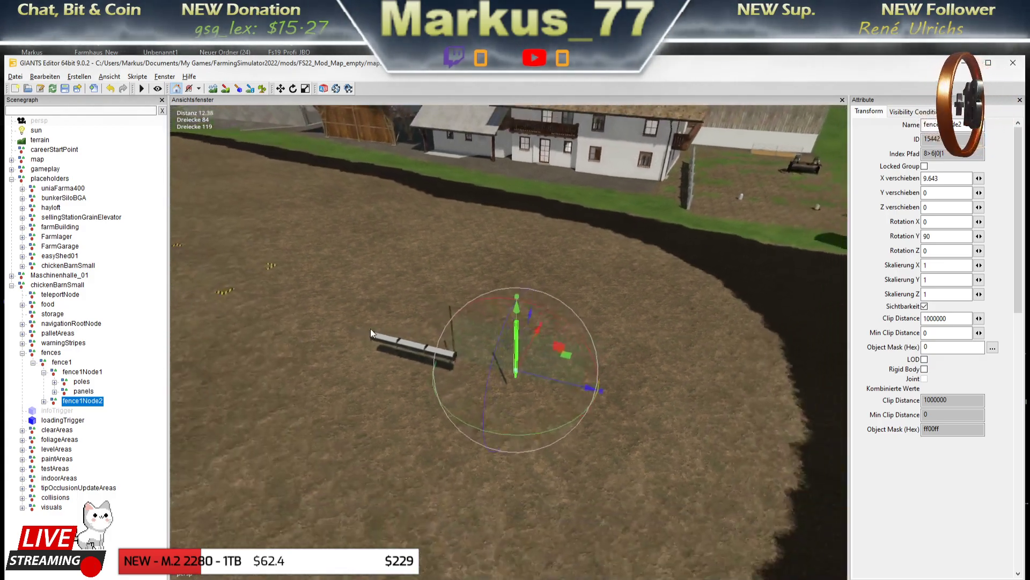
scroll(597, 334, up, 3)
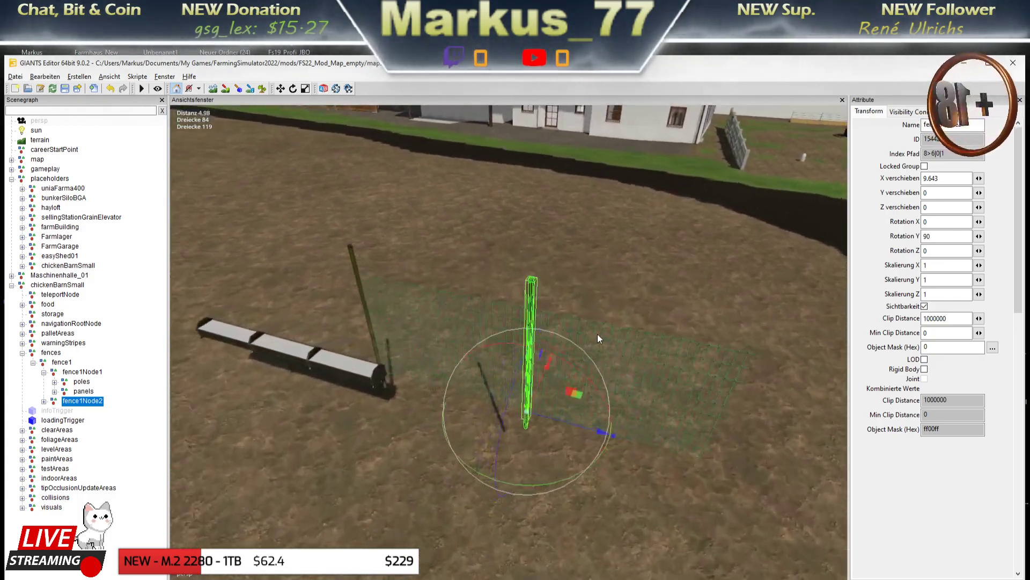
scroll(599, 338, up, 3)
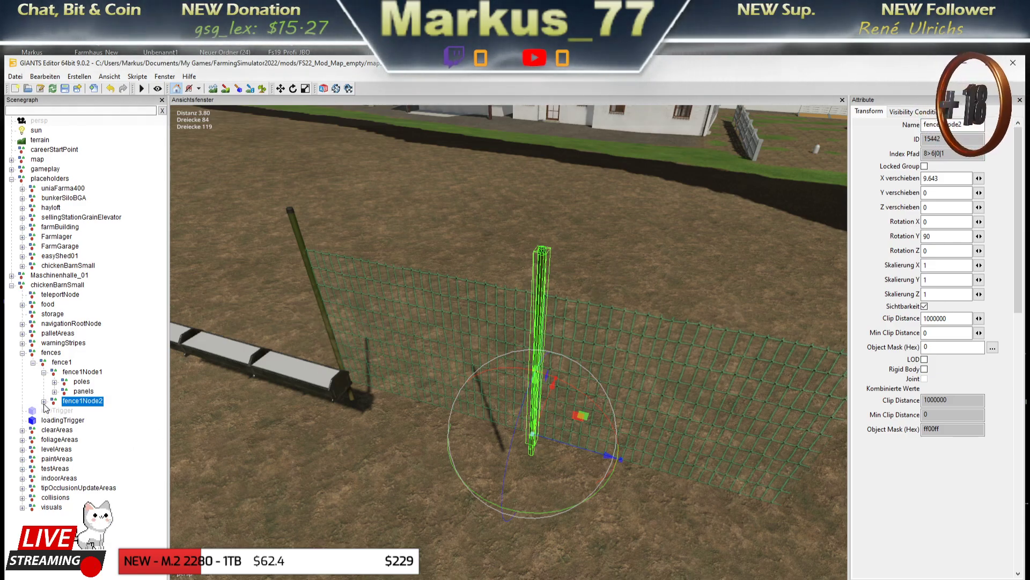
Delete the panels under fence1Node1, collapse the node, and return to chickenBarnSmall_Hof1.xml in Notepad++
click(77, 373)
click(82, 392)
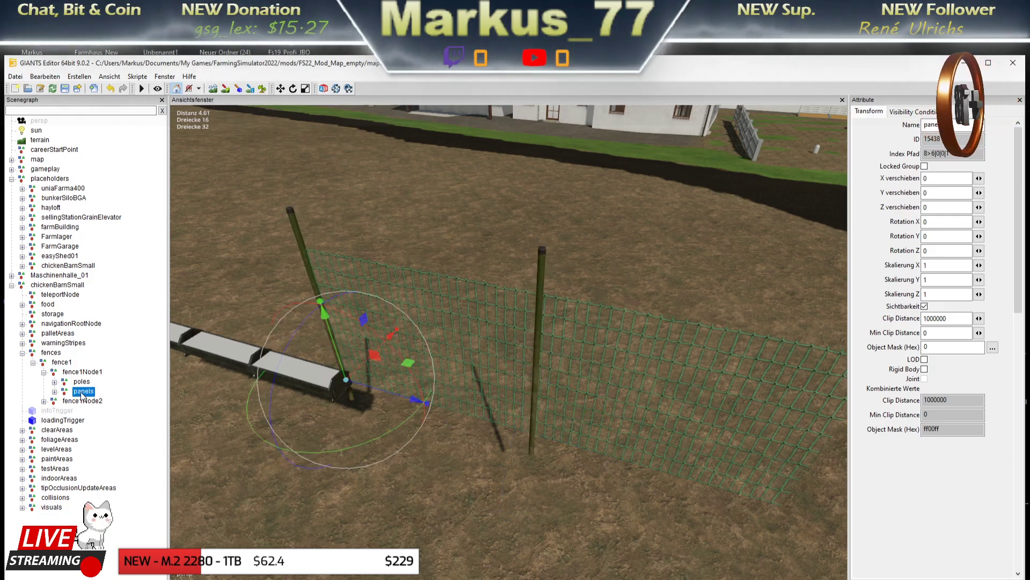
key(Delete)
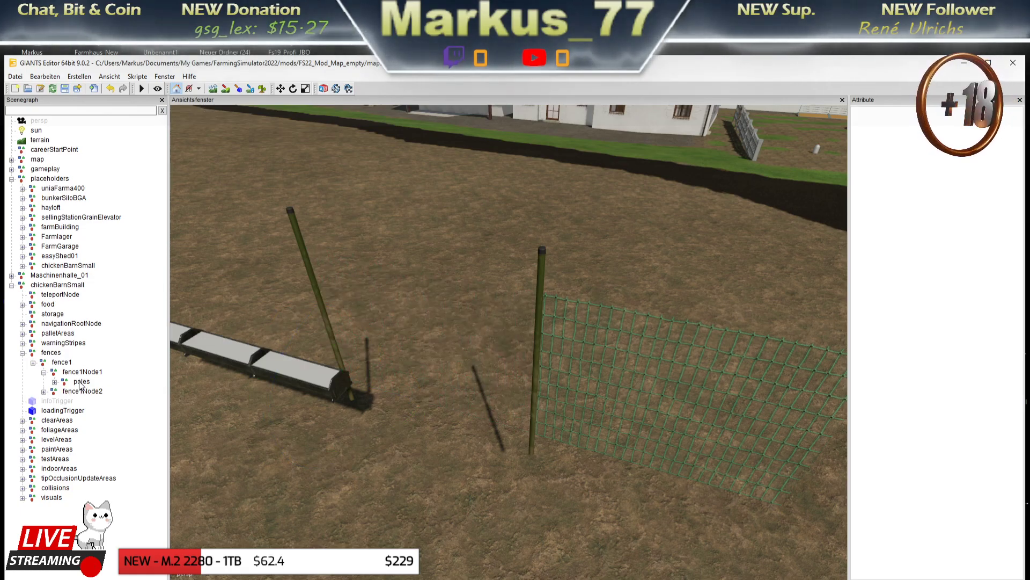
click(80, 383)
double_click(82, 371)
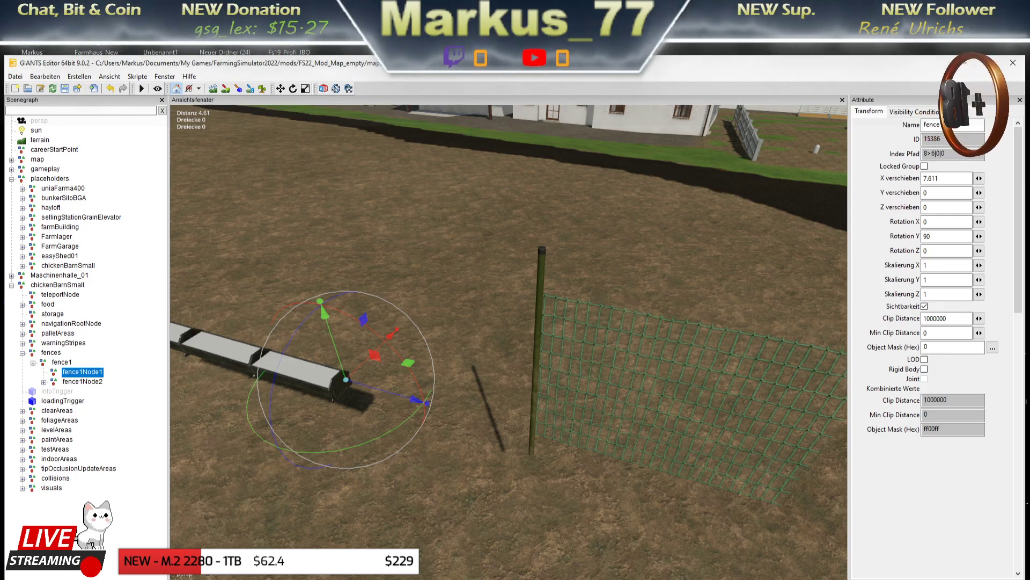
key(alt+Tab)
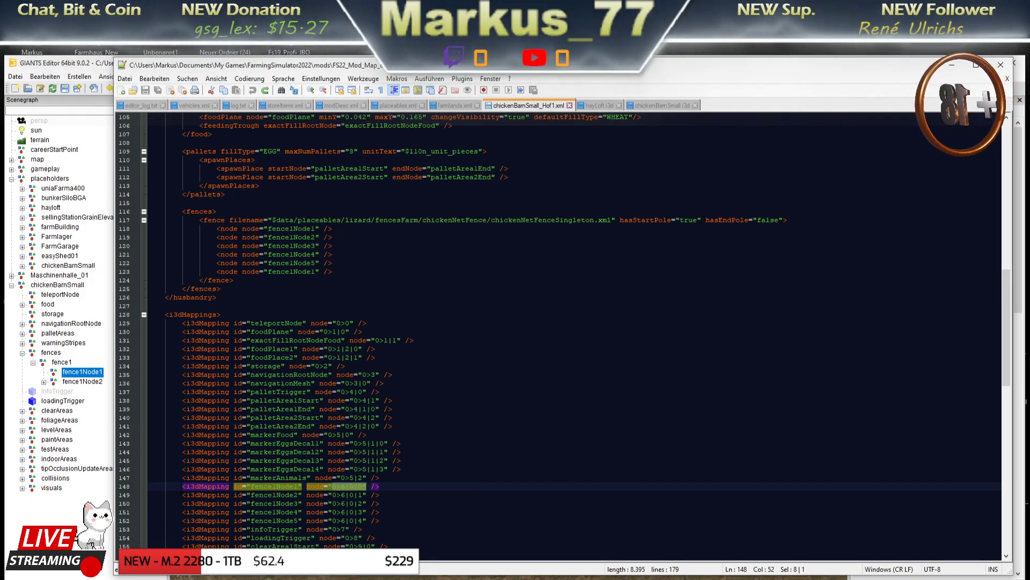
Check the fence1Node1 i3dMapping on line 148 against the scene, then minimise Notepad++
drag(182, 486, 391, 486)
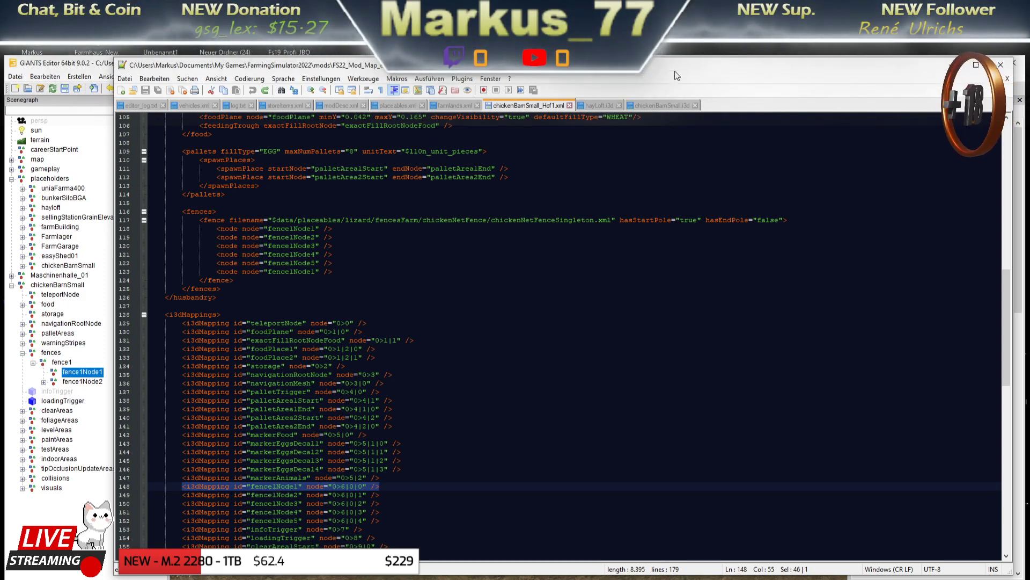
drag(672, 69, 631, 175)
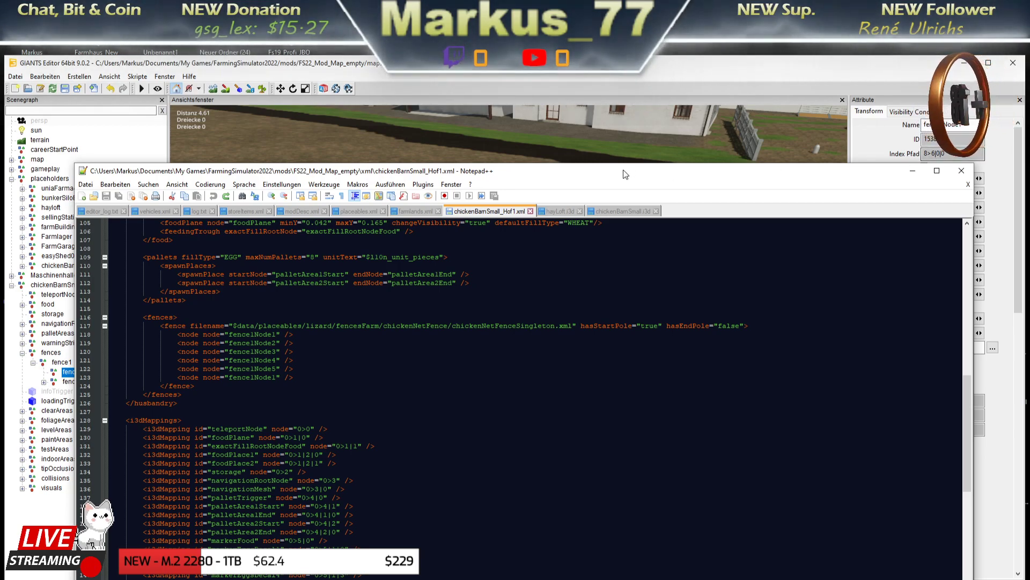
drag(911, 171, 946, 94)
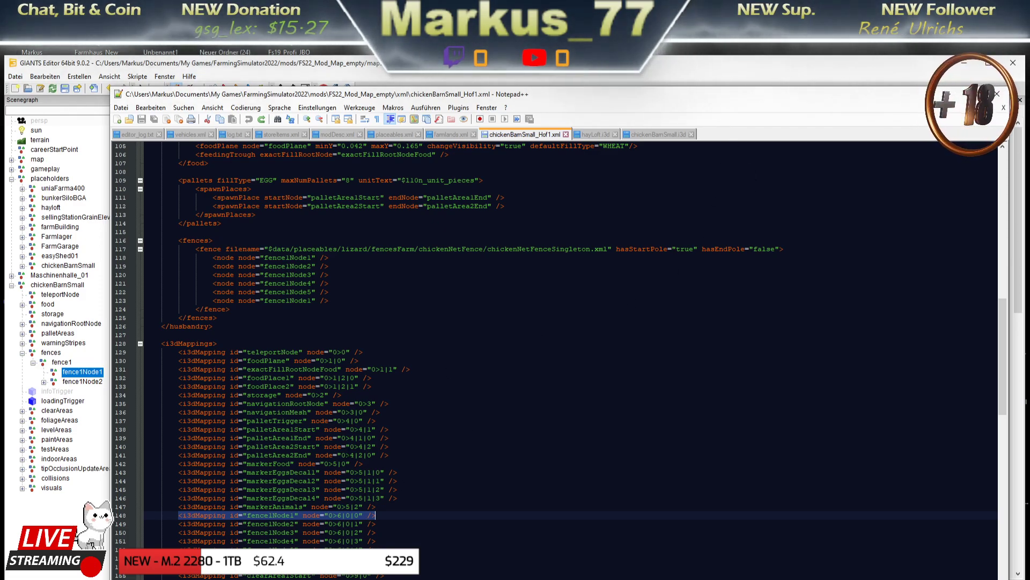
scroll(293, 519, up, 2)
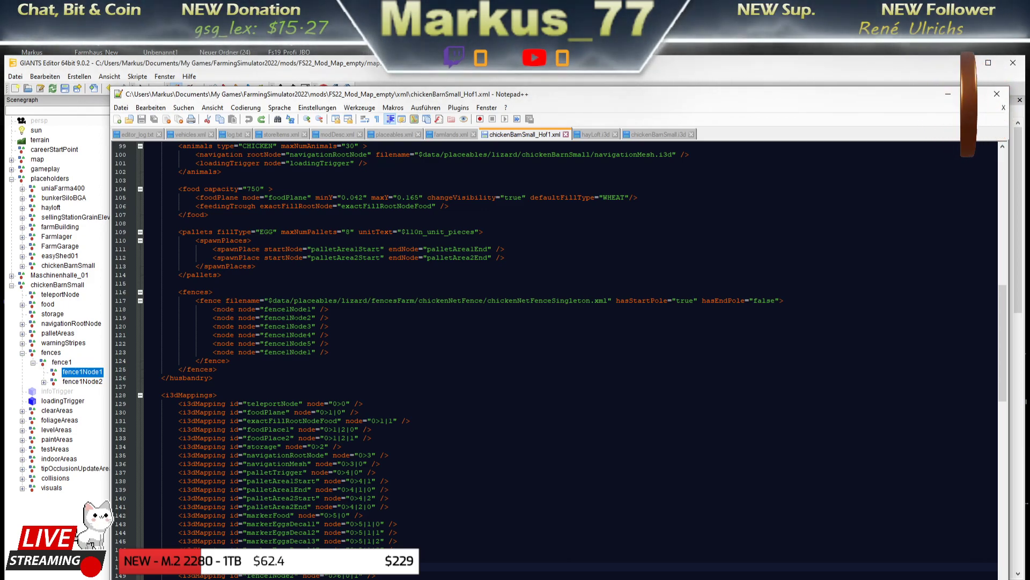
click(945, 91)
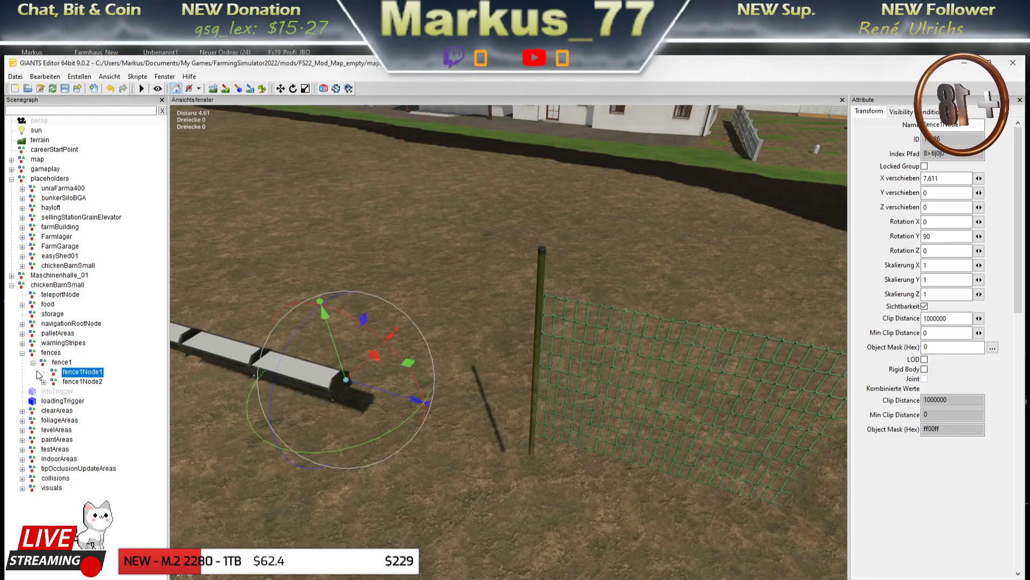
Remove the imported top-level chickenBarnSmall node so the Scenegraph ends with placeholders and Maschinenhalle_01
scroll(386, 330, down, 5)
mouse_move(385, 330)
right_down()
mouse_move(504, 400)
mouse_move(526, 304)
mouse_move(583, 372)
mouse_move(467, 386)
right_up()
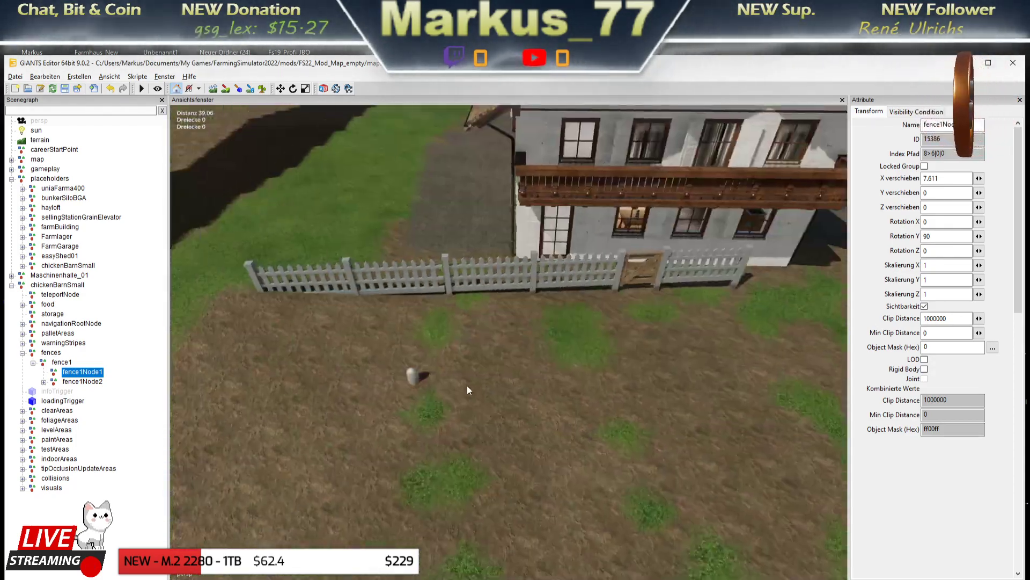
mouse_move(515, 408)
right_down()
mouse_move(446, 403)
mouse_move(526, 355)
right_up()
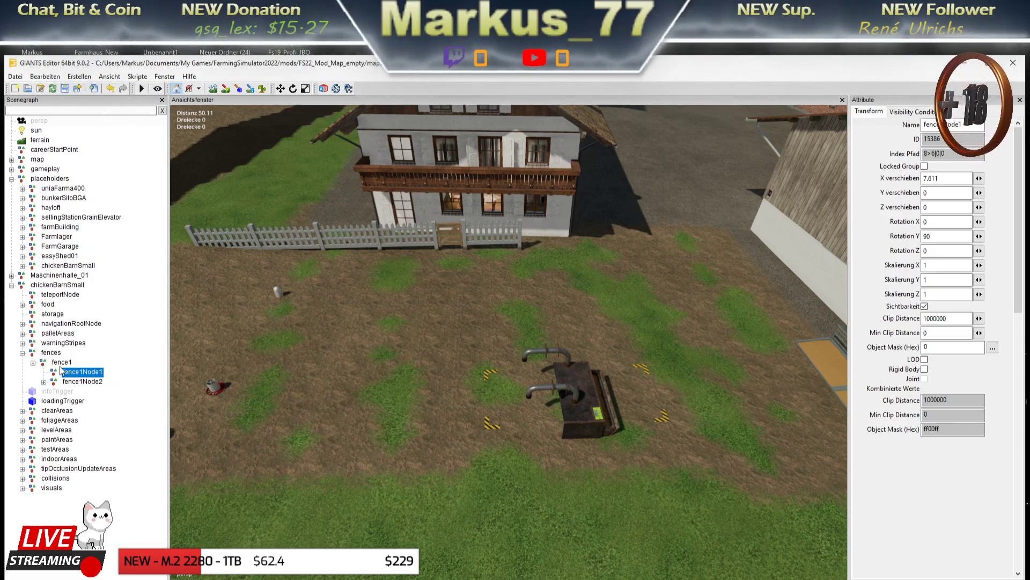
click(46, 288)
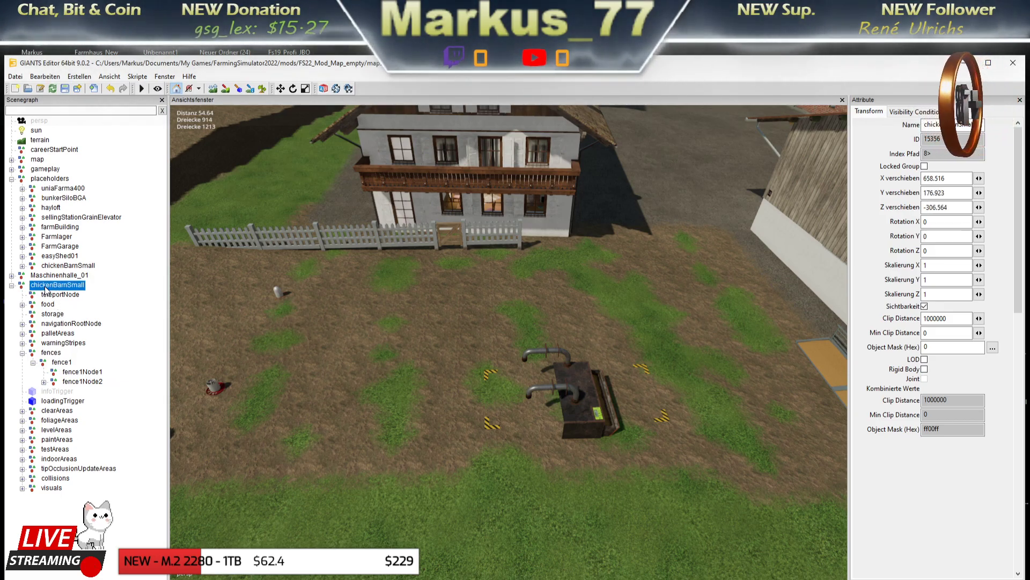
key(Delete)
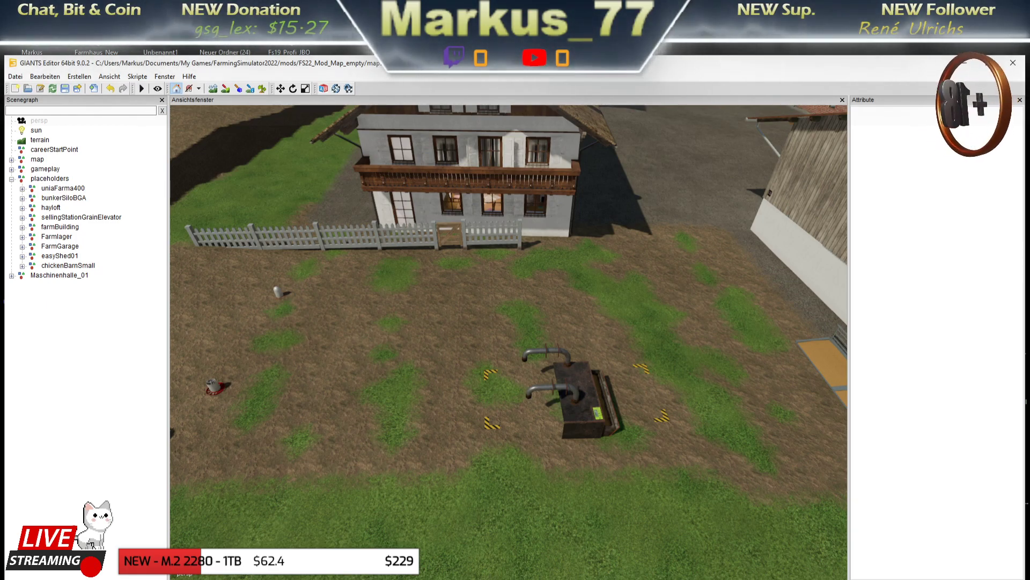
Delete the fences block (lines 116–125) from chickenBarnSmall_Hof1.xml
key(alt+Tab)
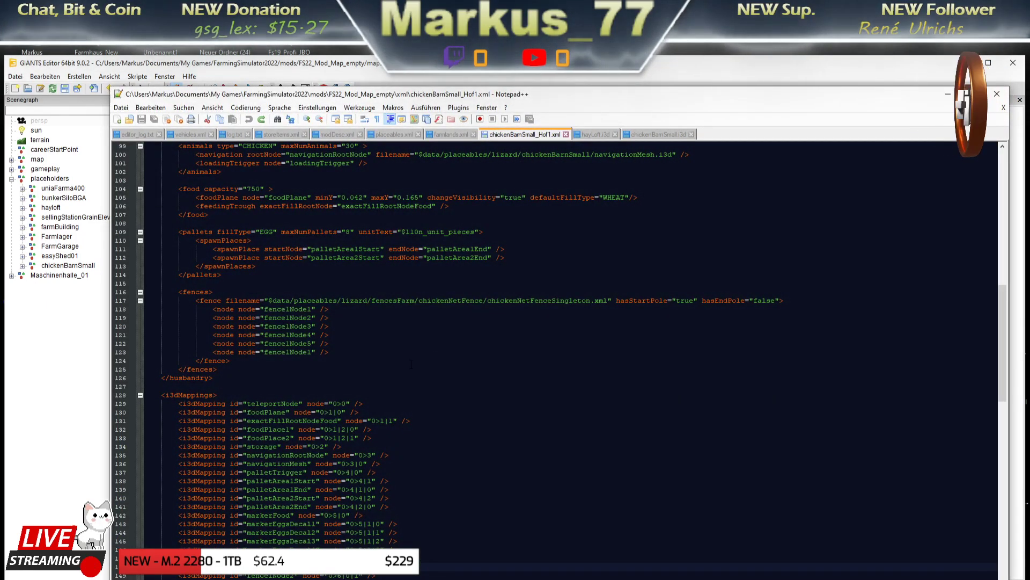
scroll(360, 361, up, 1)
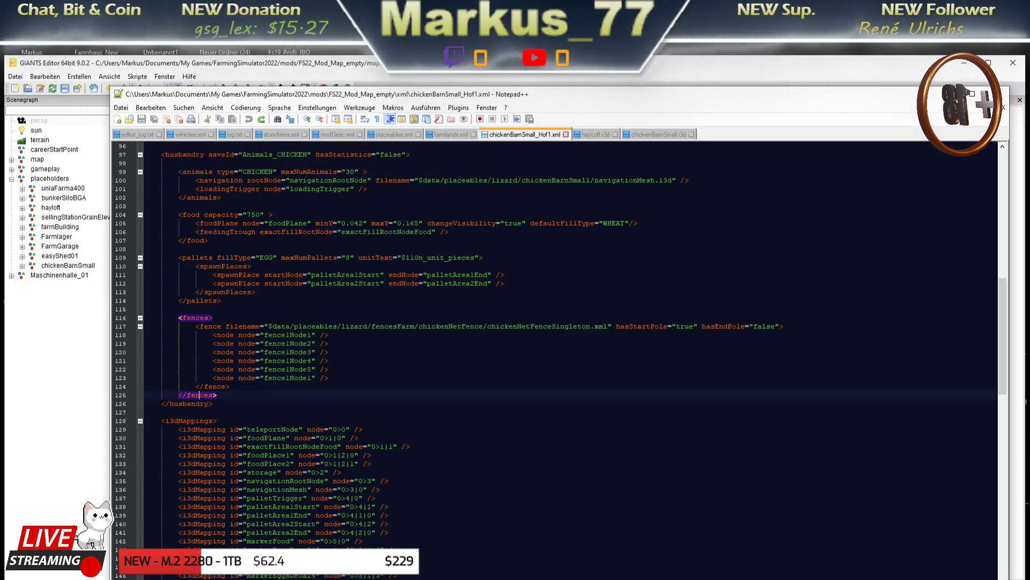
click(222, 395)
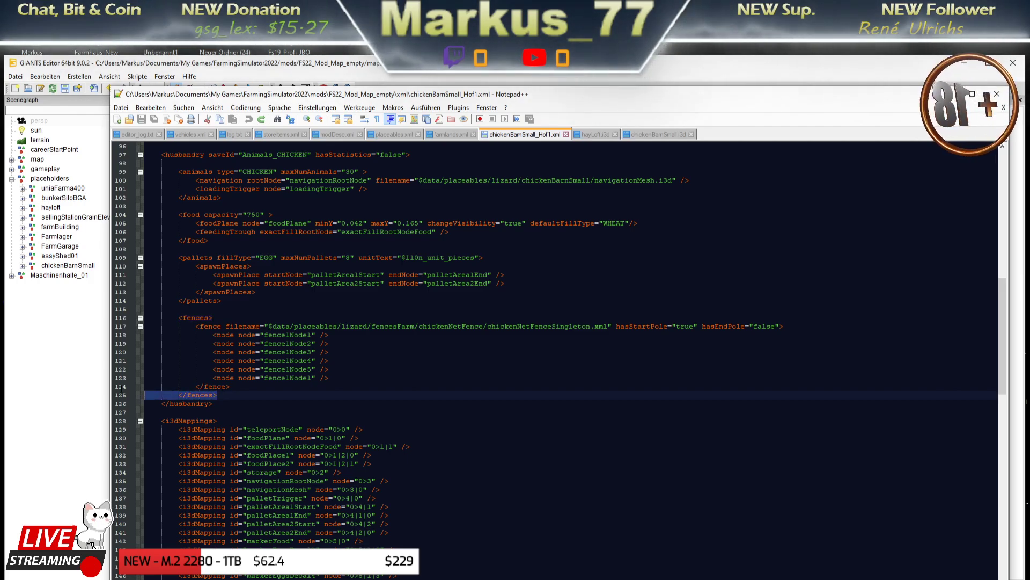
drag(144, 395, 124, 318)
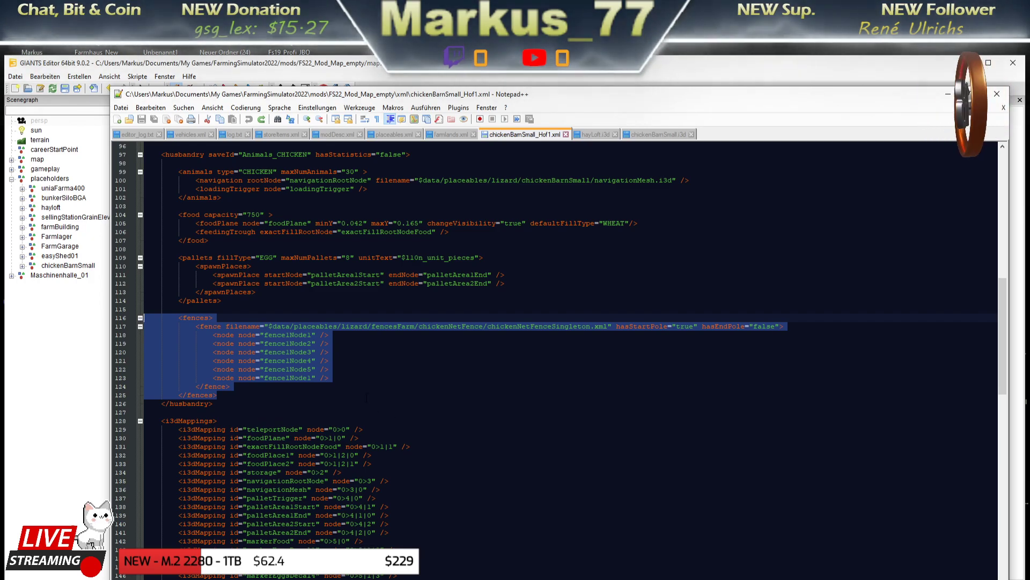
key(Delete)
key(BackSpace)
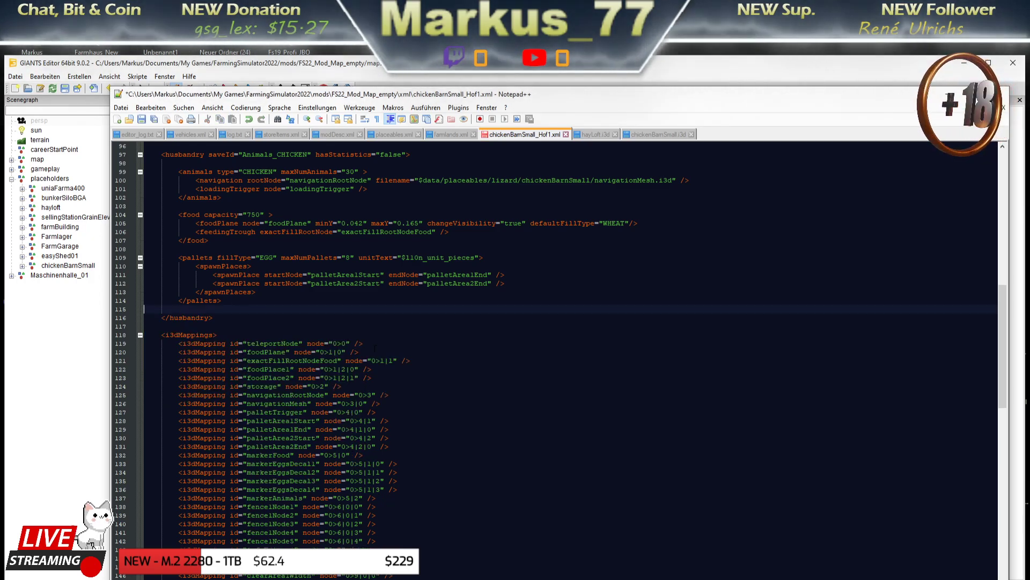
Delete the five fence node i3dMapping lines
scroll(556, 360, down, 2)
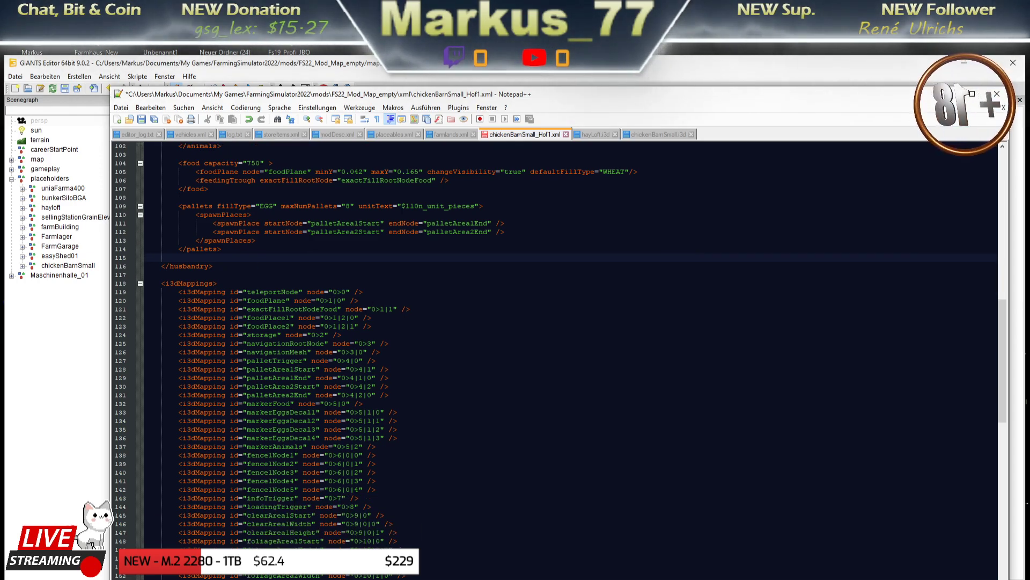
click(264, 455)
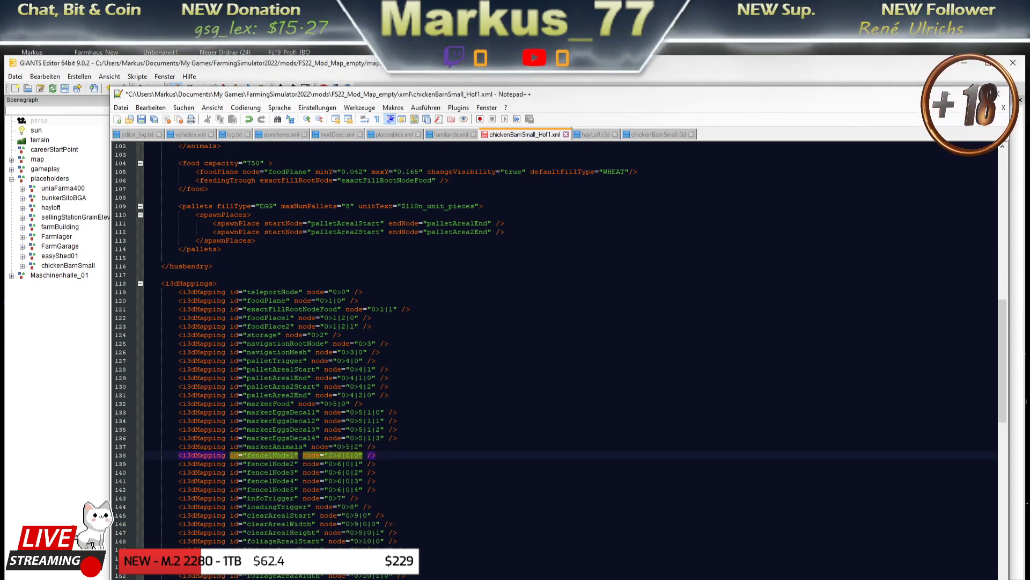
mouse_move(378, 490)
mouse_down()
mouse_move(141, 468)
mouse_move(143, 455)
mouse_up()
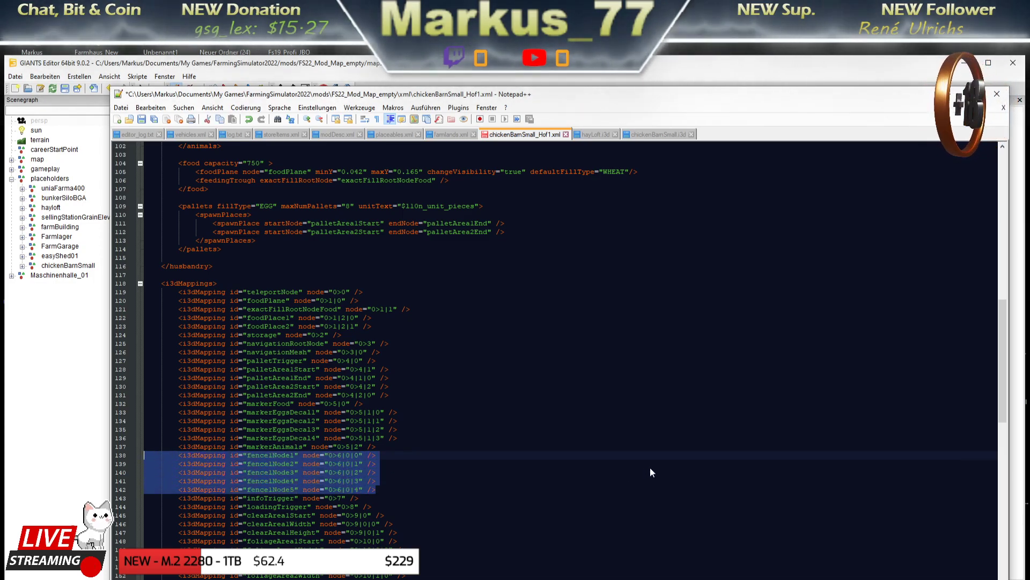
key(Delete)
key(BackSpace)
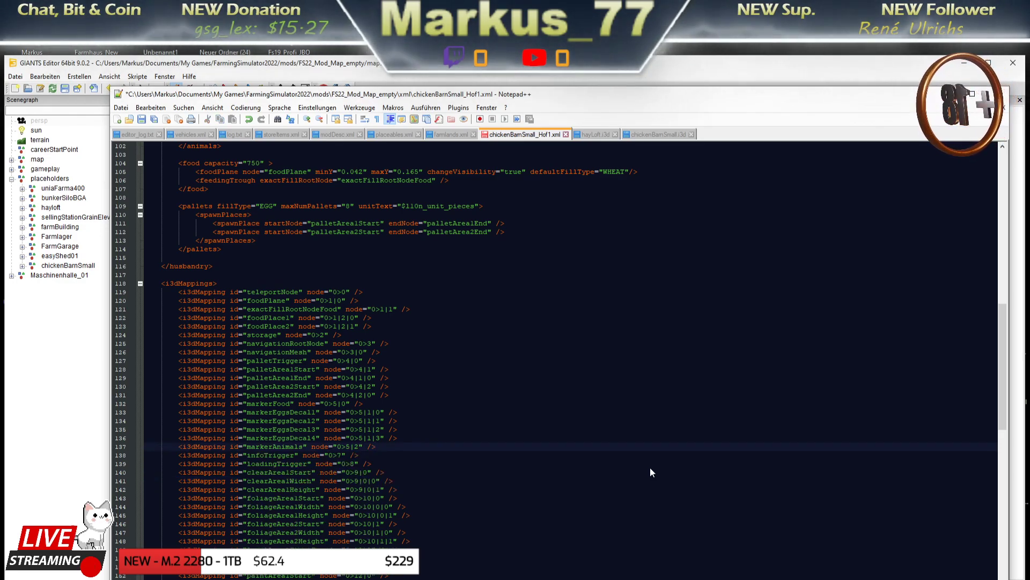
Save chickenBarnSmall_Hof1.xml and go back to GIANTS Editor
scroll(436, 434, down, 5)
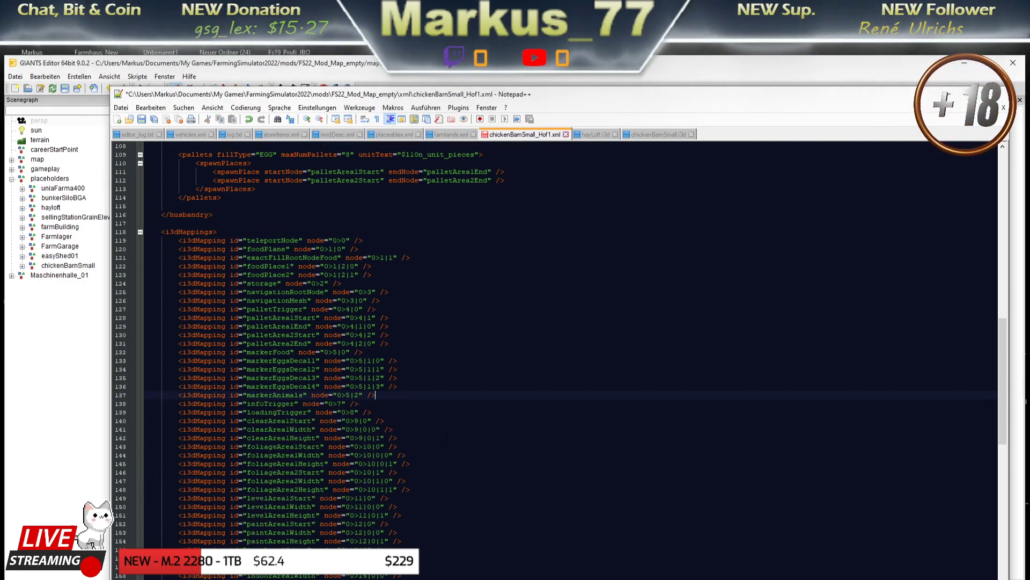
scroll(436, 434, up, 5)
scroll(435, 433, up, 8)
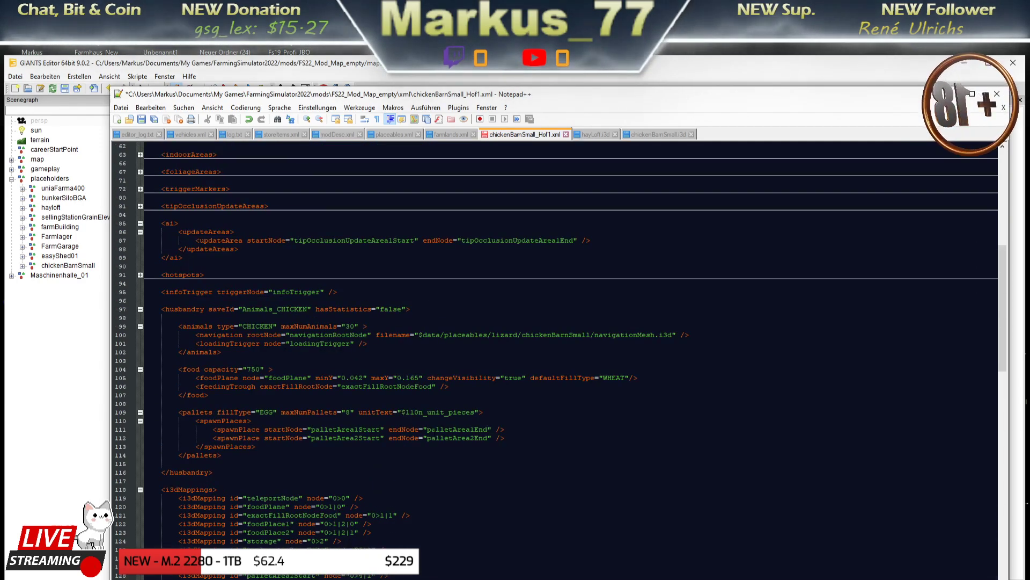
scroll(434, 432, up, 3)
scroll(433, 432, up, 5)
scroll(434, 432, up, 2)
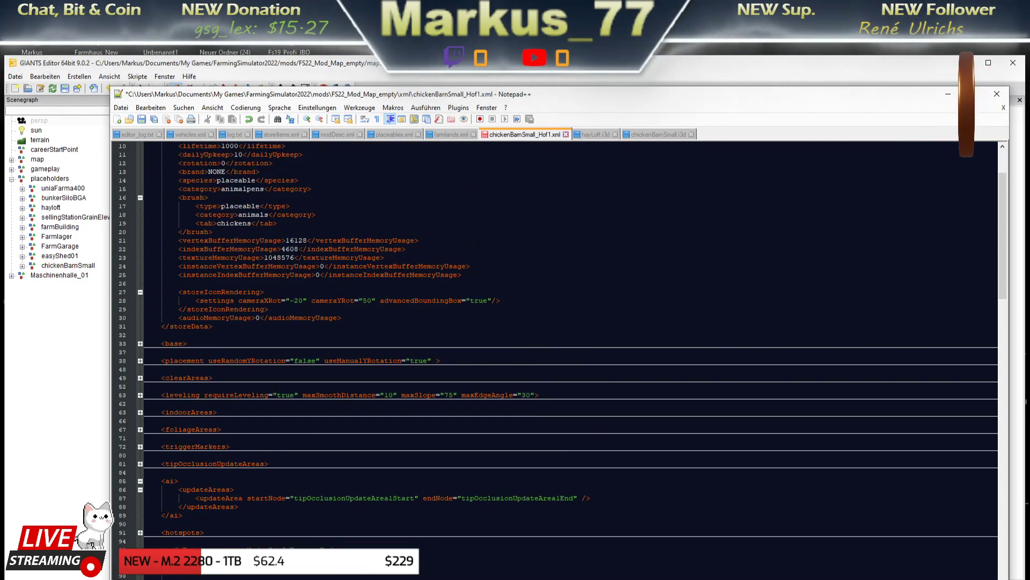
click(143, 122)
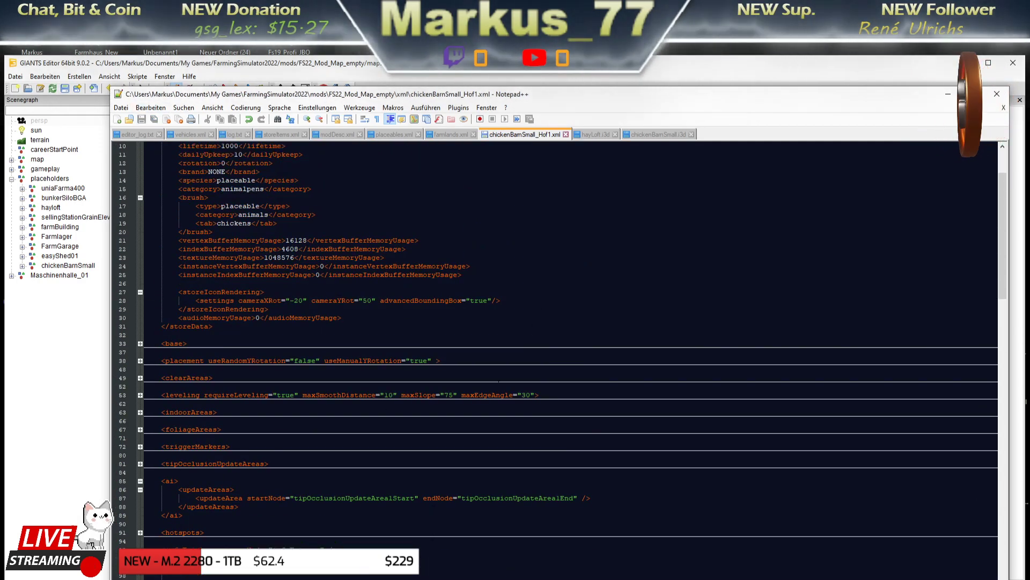
scroll(478, 424, down, 1)
scroll(477, 421, down, 5)
scroll(468, 357, down, 1)
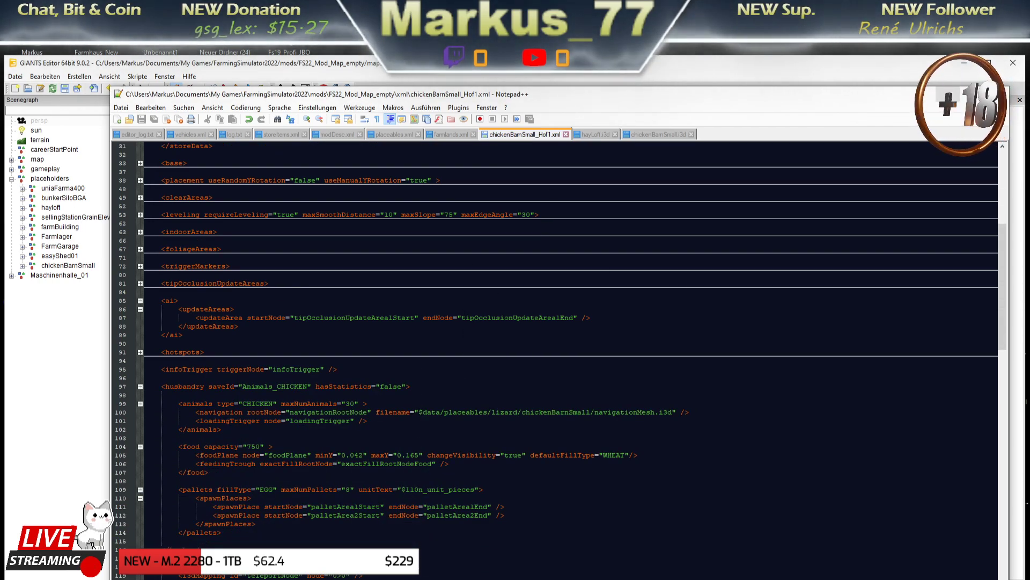
key(alt+Tab)
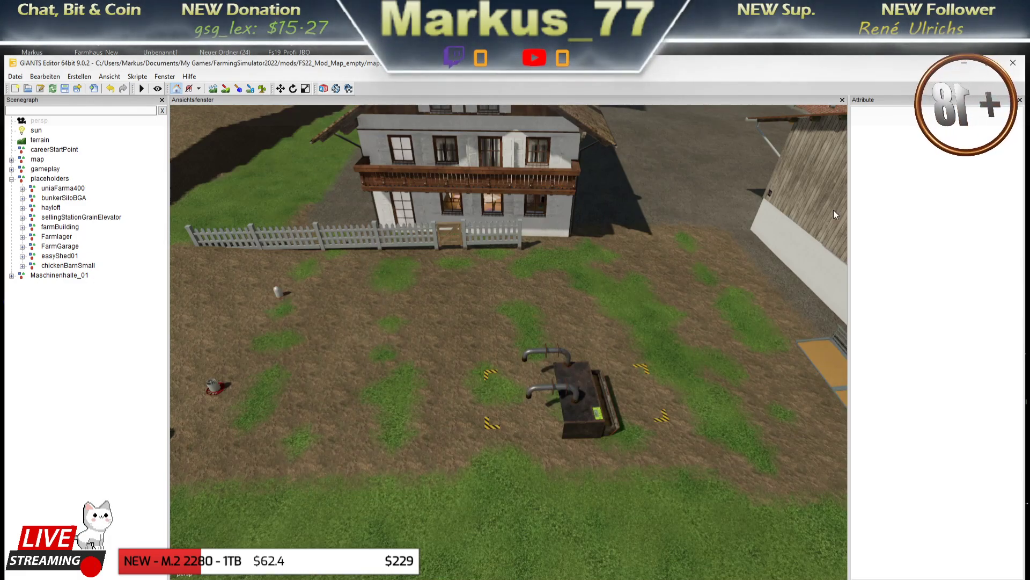
Expand chickenBarnSmall to show food, navigationRootNode and fences, keeping foodPlaces collapsed
click(22, 265)
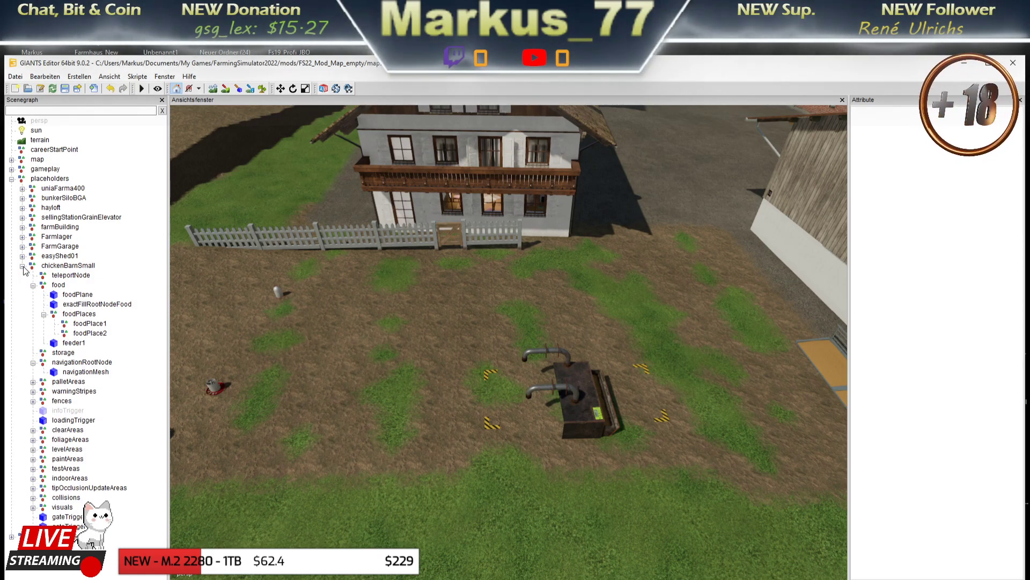
click(44, 315)
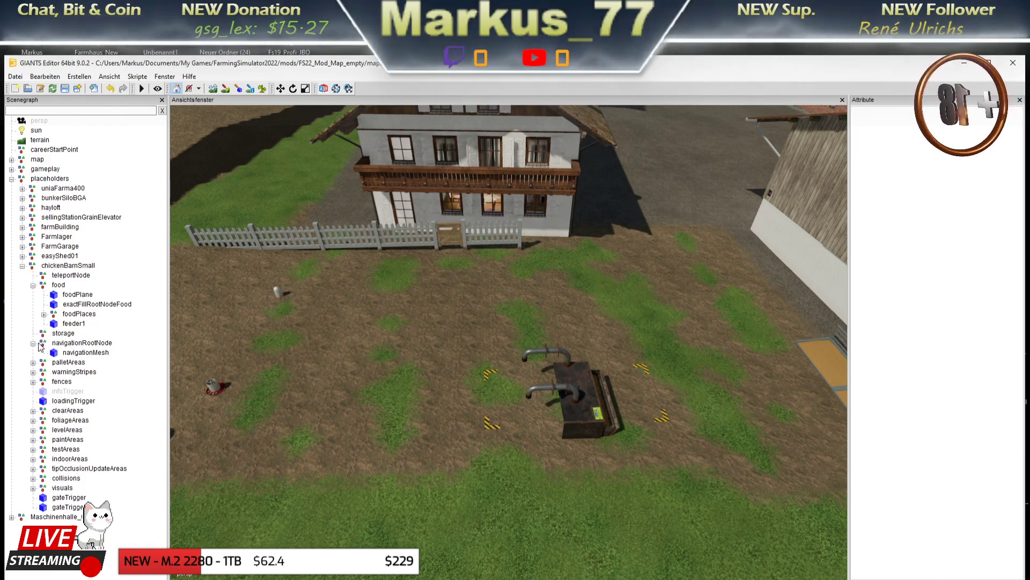
click(33, 285)
click(34, 286)
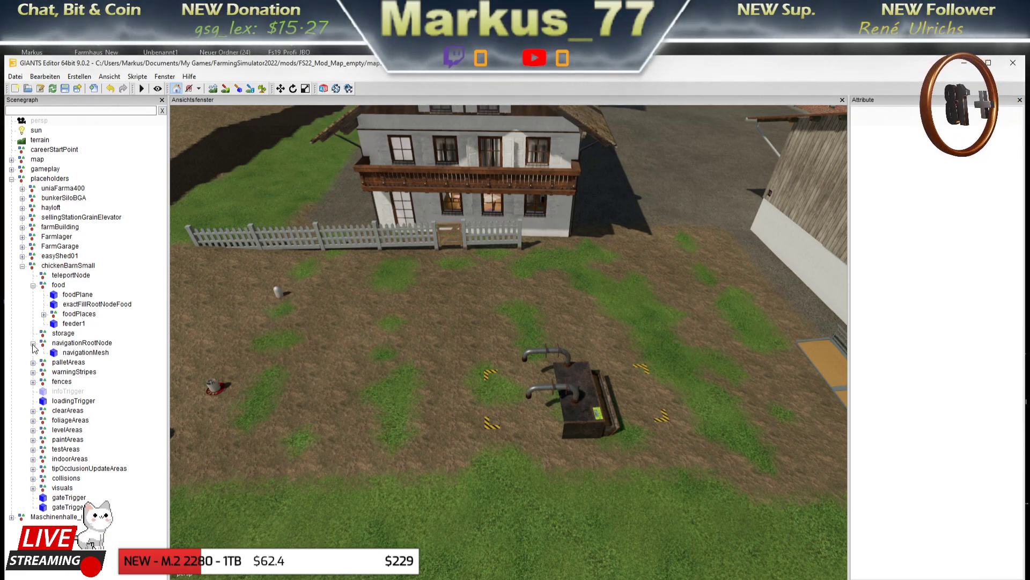
Untick 'Nicht darstellbar' for navigationMesh in the Form tab so it renders over the pen
click(79, 352)
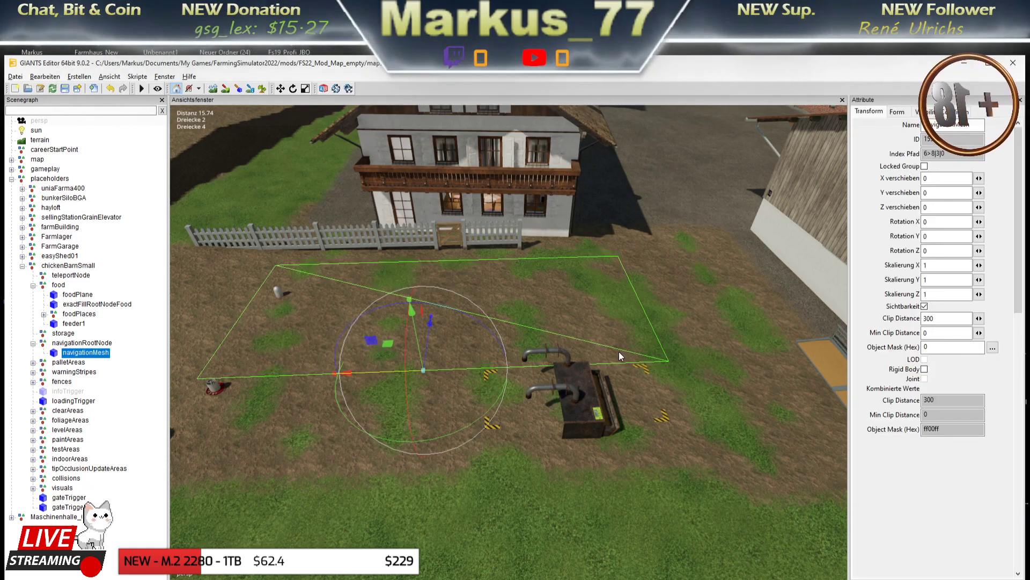
mouse_move(619, 352)
middle_down()
mouse_move(605, 337)
mouse_move(498, 356)
mouse_move(542, 360)
mouse_move(456, 392)
mouse_move(630, 372)
mouse_move(546, 365)
mouse_move(424, 379)
middle_up()
scroll(424, 379, down, 2)
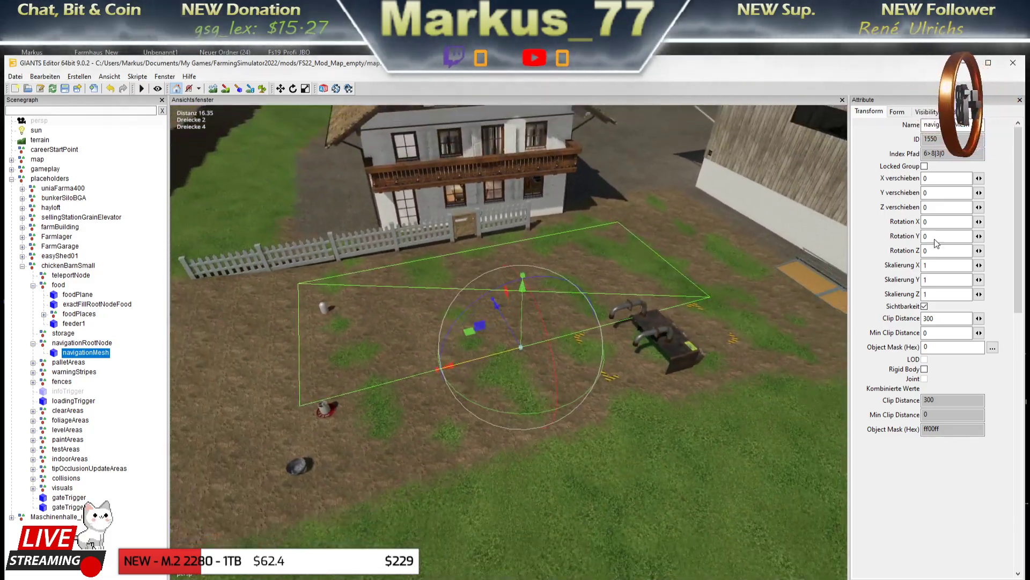
click(902, 112)
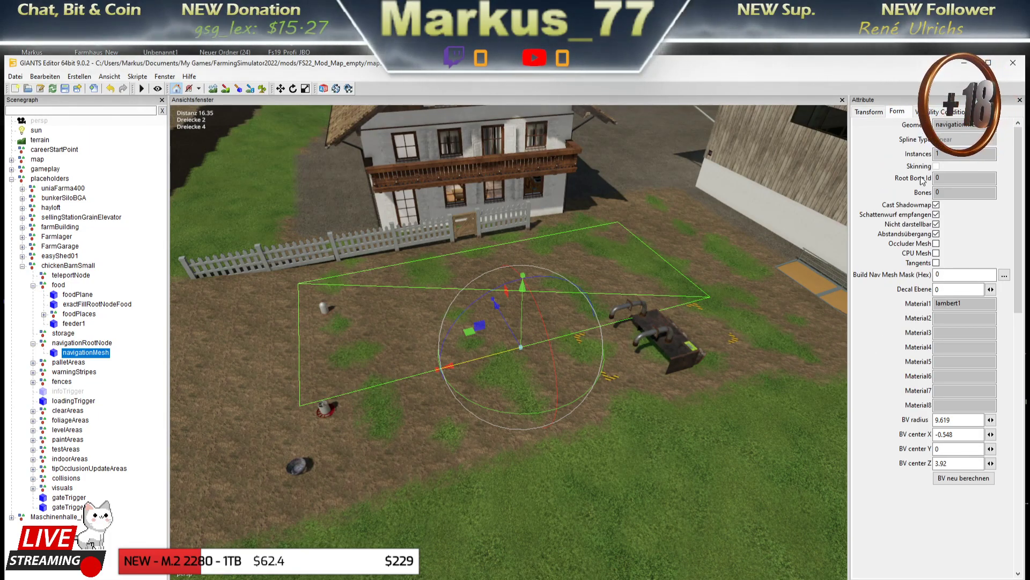
click(936, 224)
right_drag(661, 343, 603, 427)
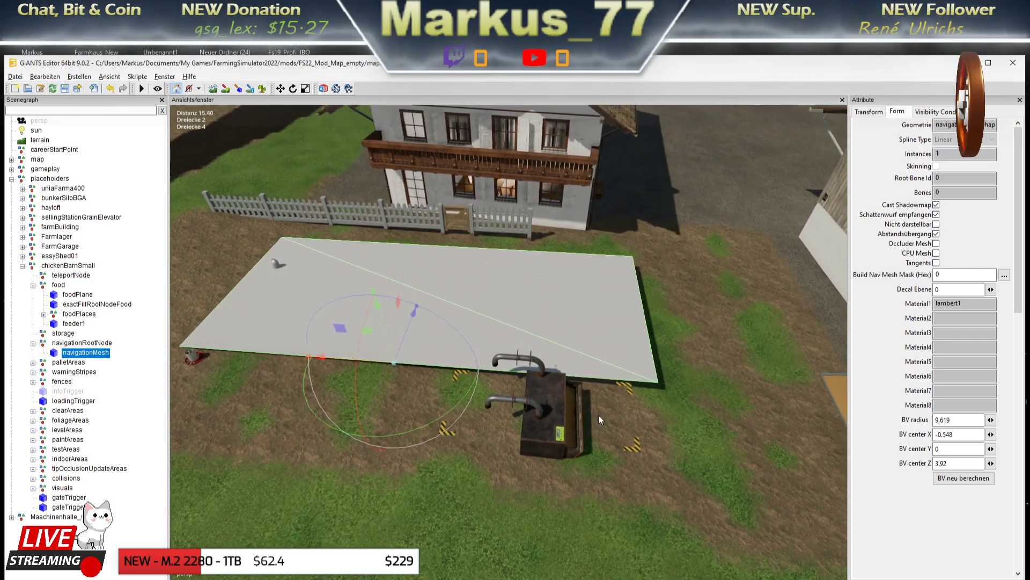
scroll(598, 415, up, 3)
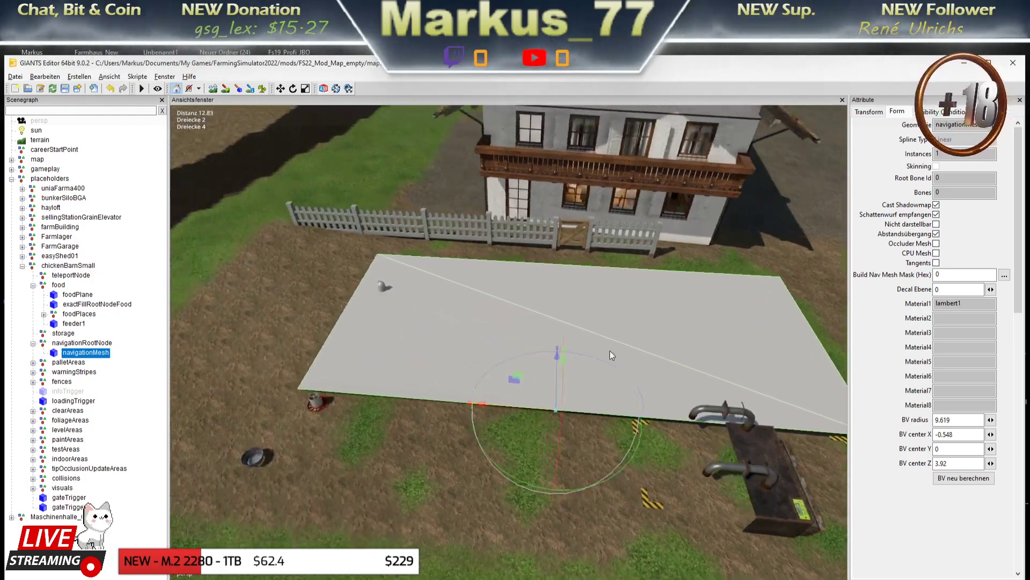
right_drag(610, 350, 498, 365)
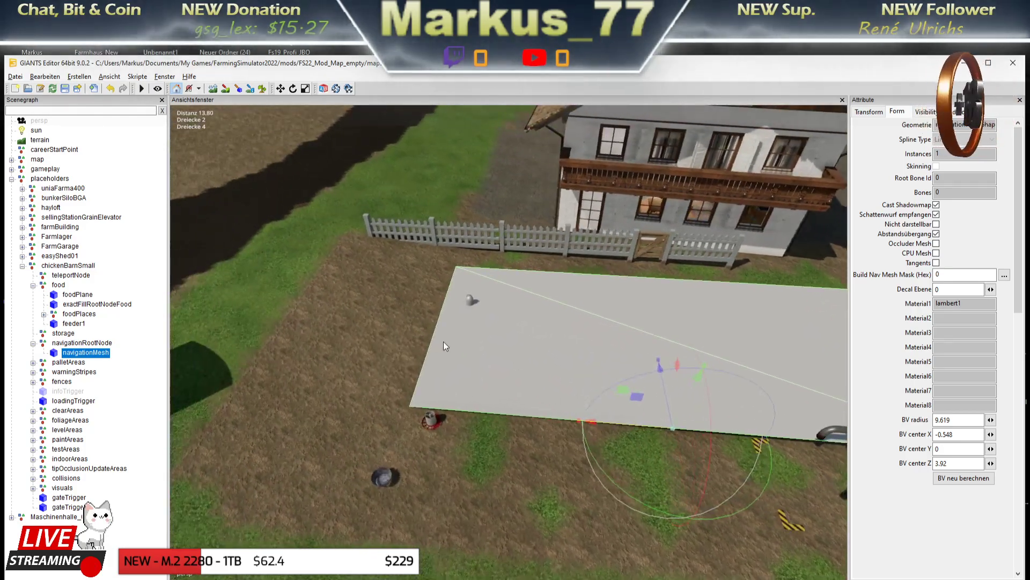
scroll(580, 355, up, 3)
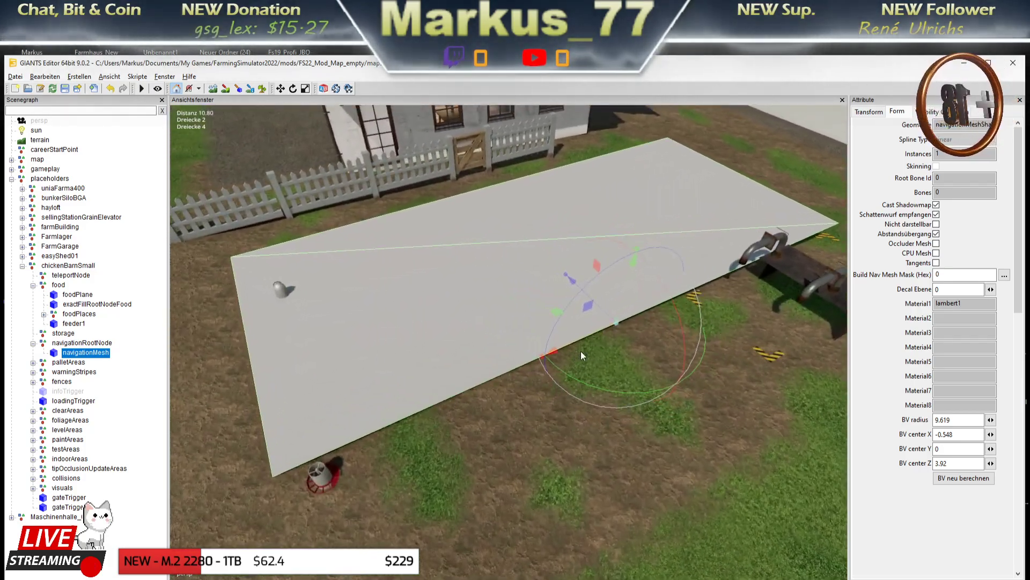
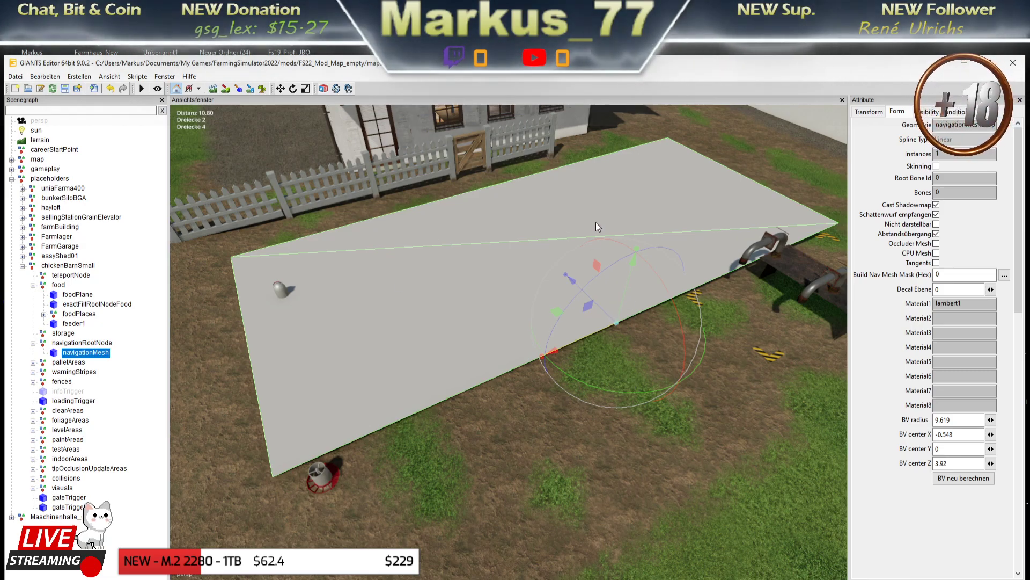
Expand the foodPlaces group in the Scenegraph to list foodPlace1 and foodPlace2
scroll(596, 282, down, 5)
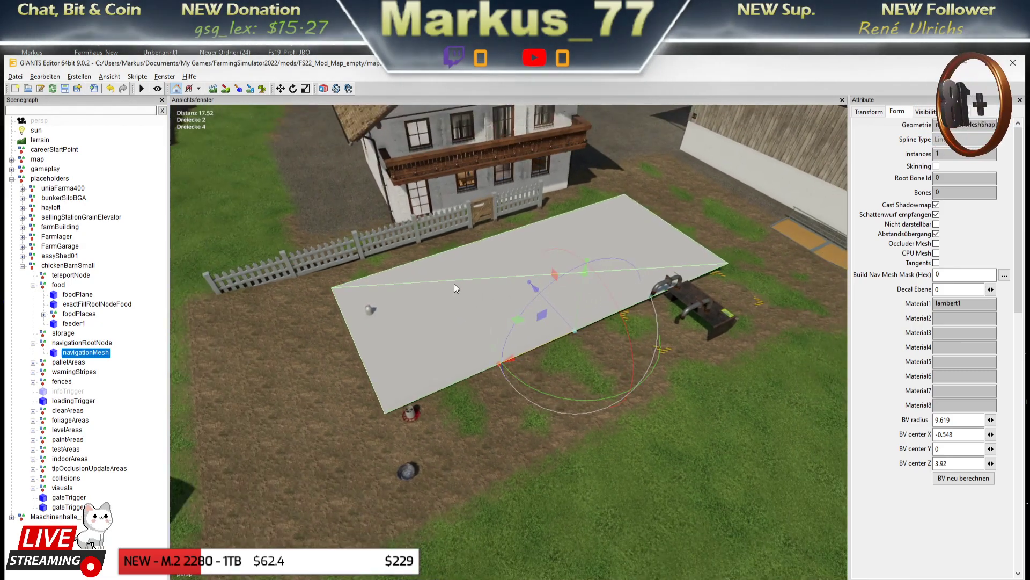
scroll(454, 283, up, 2)
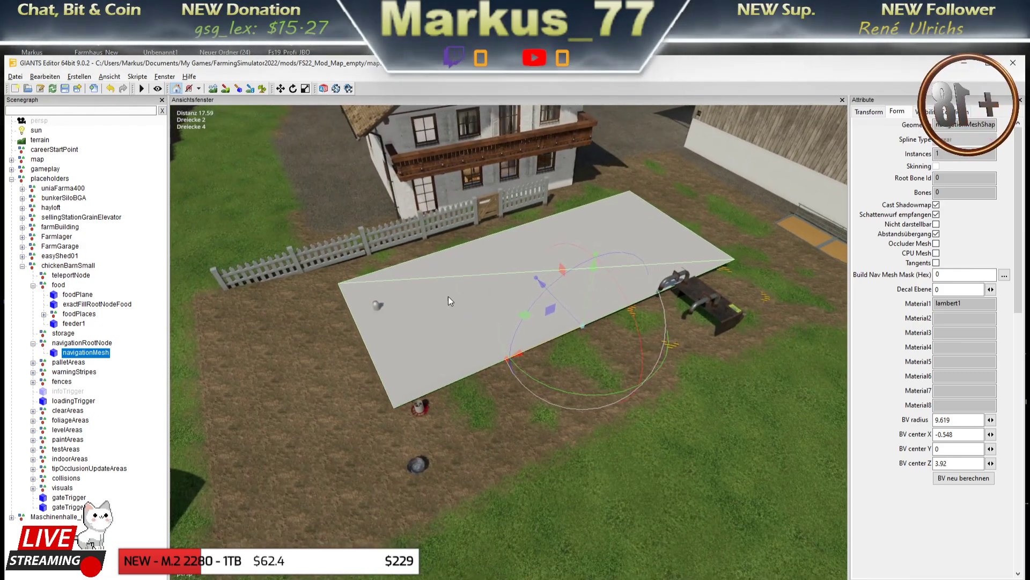
scroll(449, 296, up, 2)
scroll(640, 291, up, 2)
scroll(574, 309, up, 2)
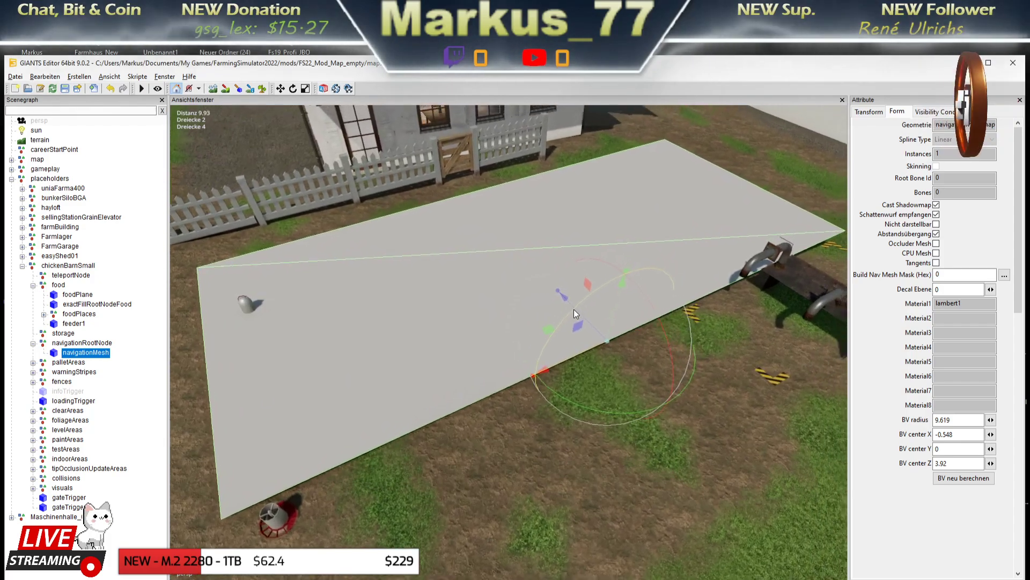
scroll(574, 309, down, 1)
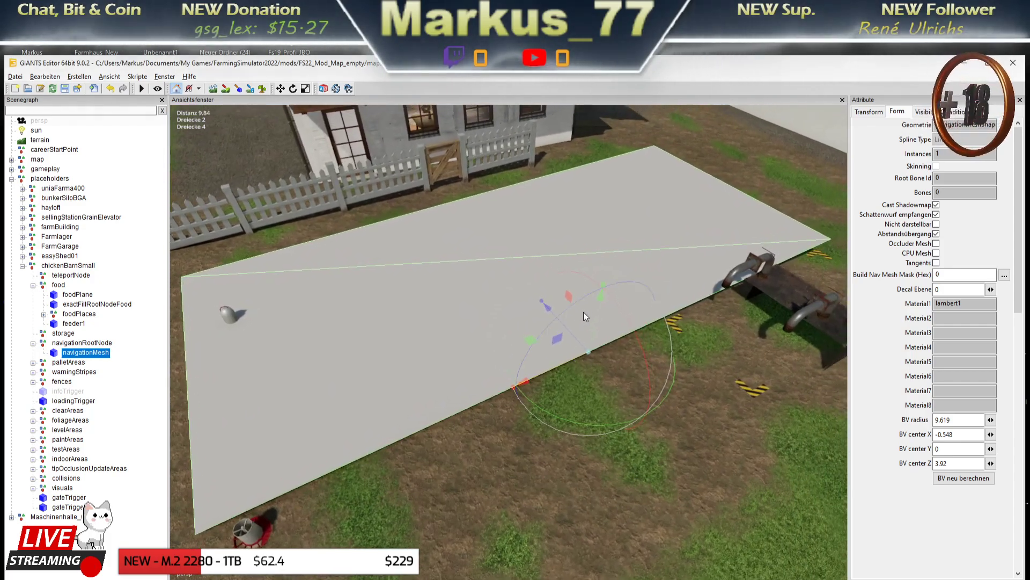
scroll(584, 311, down, 1)
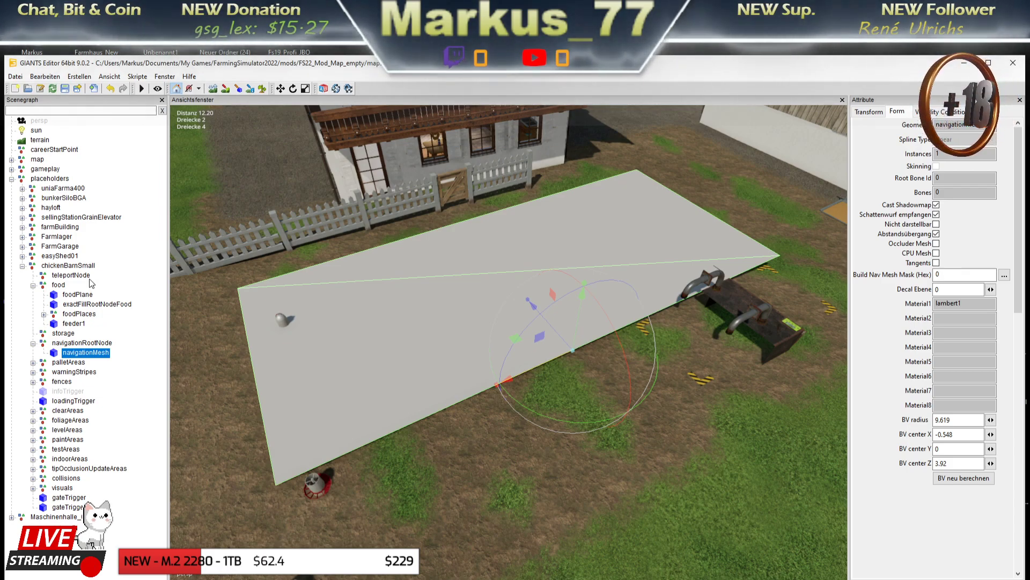
click(44, 315)
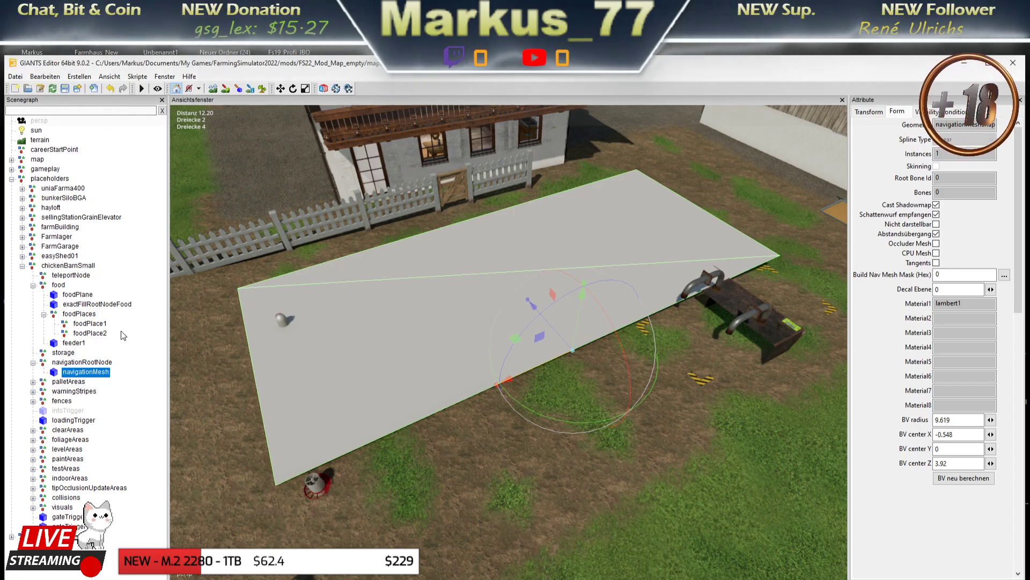
Inspect the foodPlaces group and orbit the view around the barn's food area
click(79, 314)
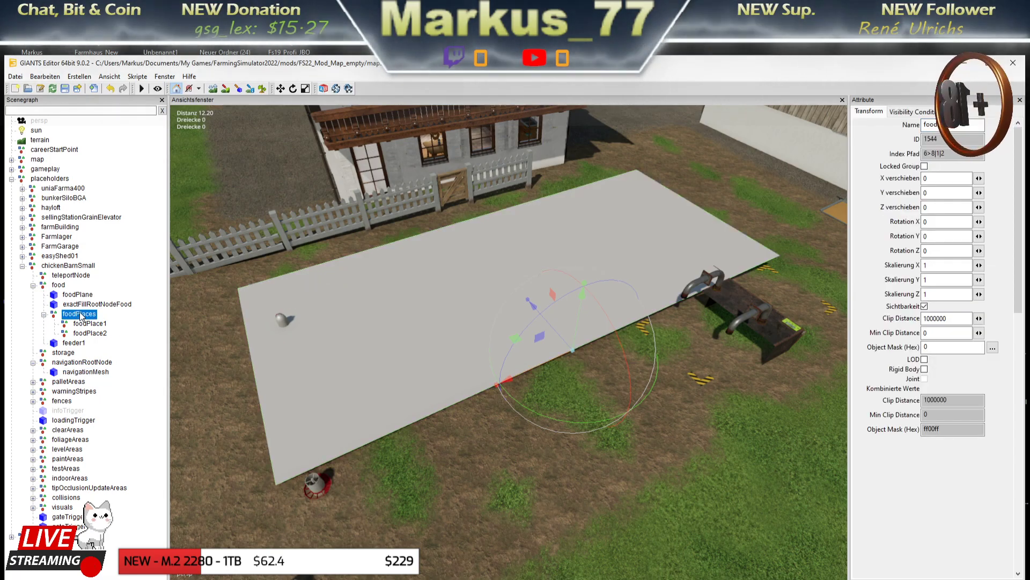
right_drag(732, 380, 607, 367)
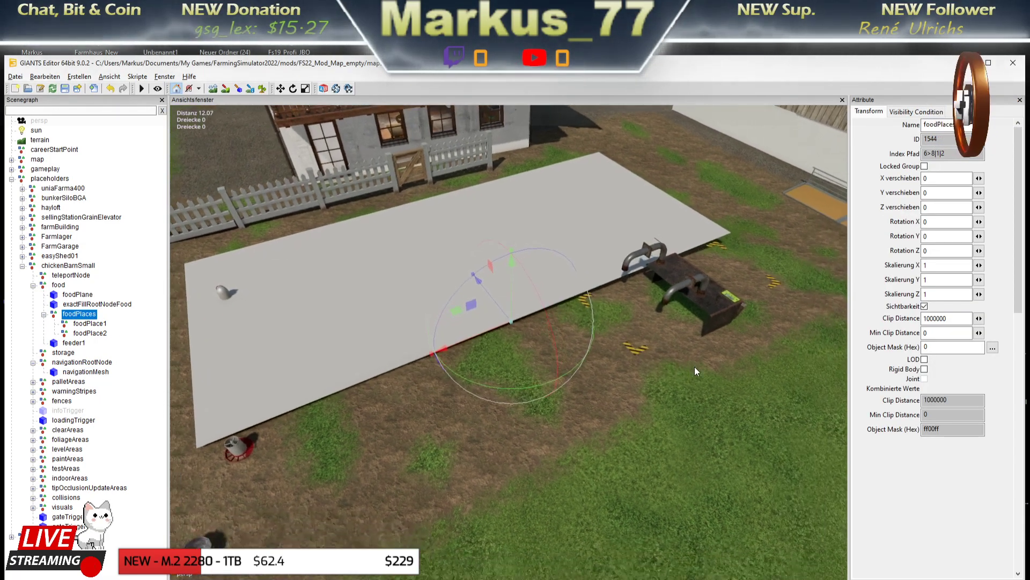
scroll(600, 360, up, 3)
scroll(642, 372, up, 3)
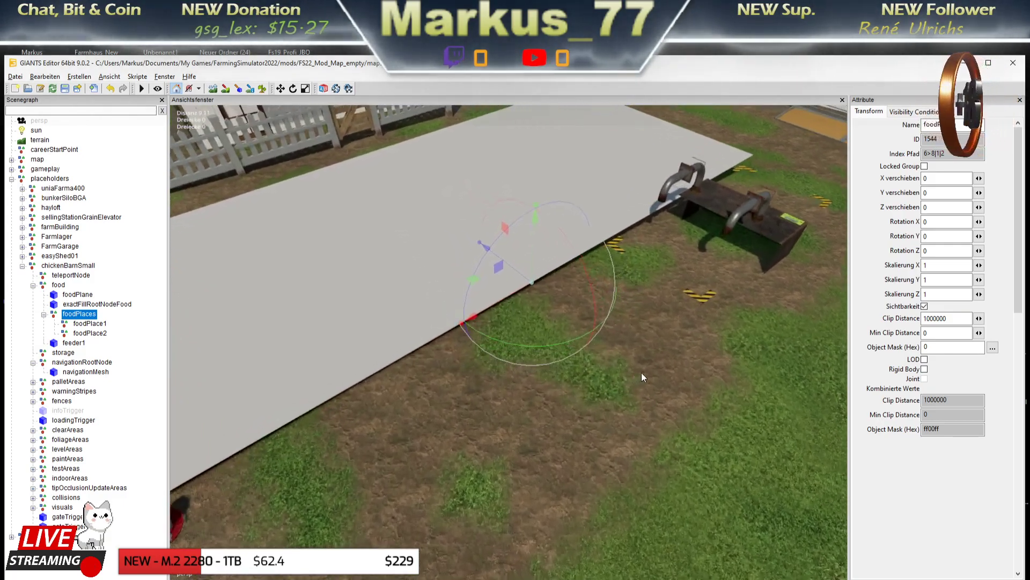
scroll(555, 300, down, 3)
scroll(404, 342, down, 3)
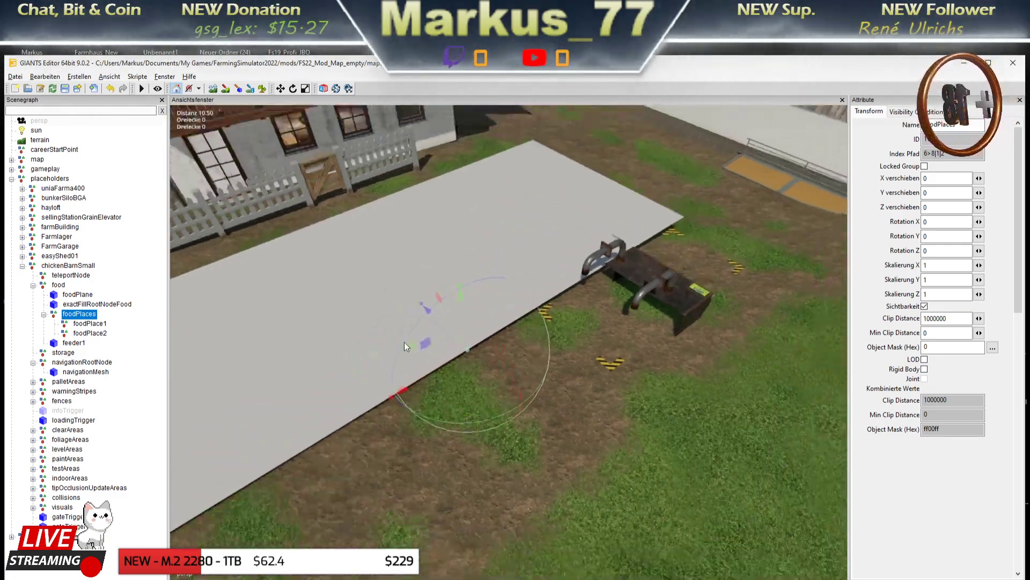
scroll(522, 337, up, 2)
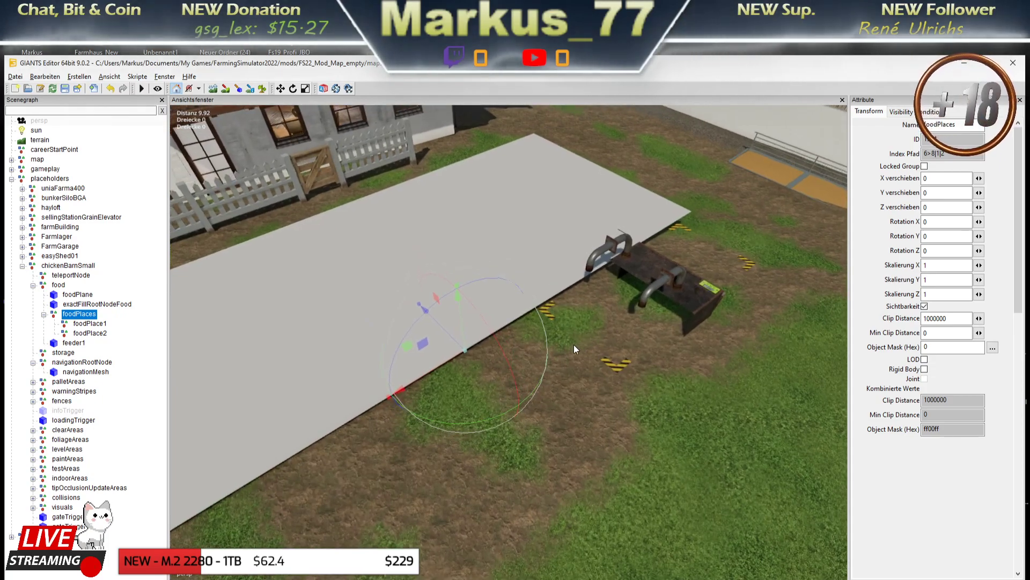
Check the food, foodPlane and exactFillRootNodeFood nodes, then select feeder1
click(59, 285)
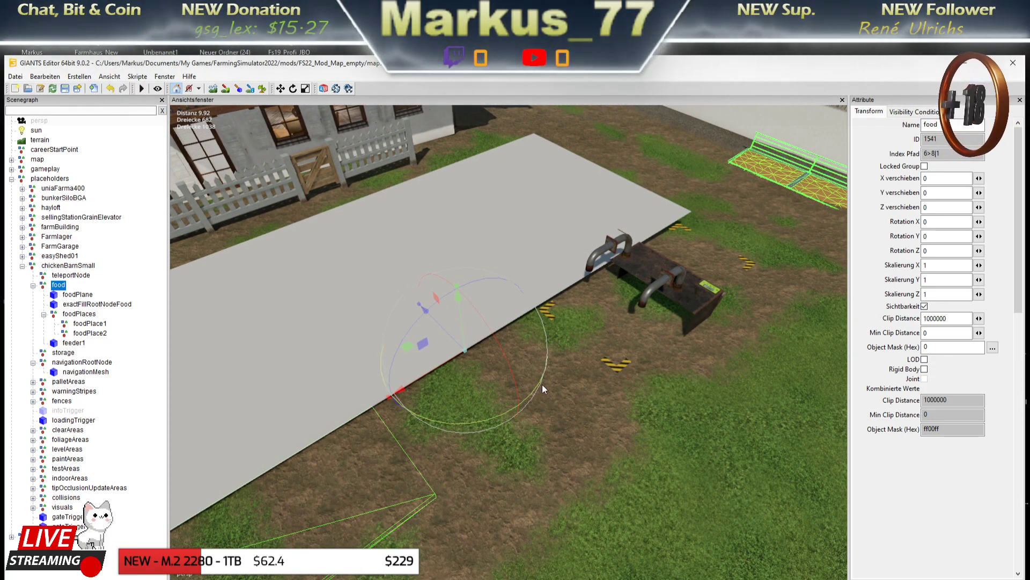
click(77, 295)
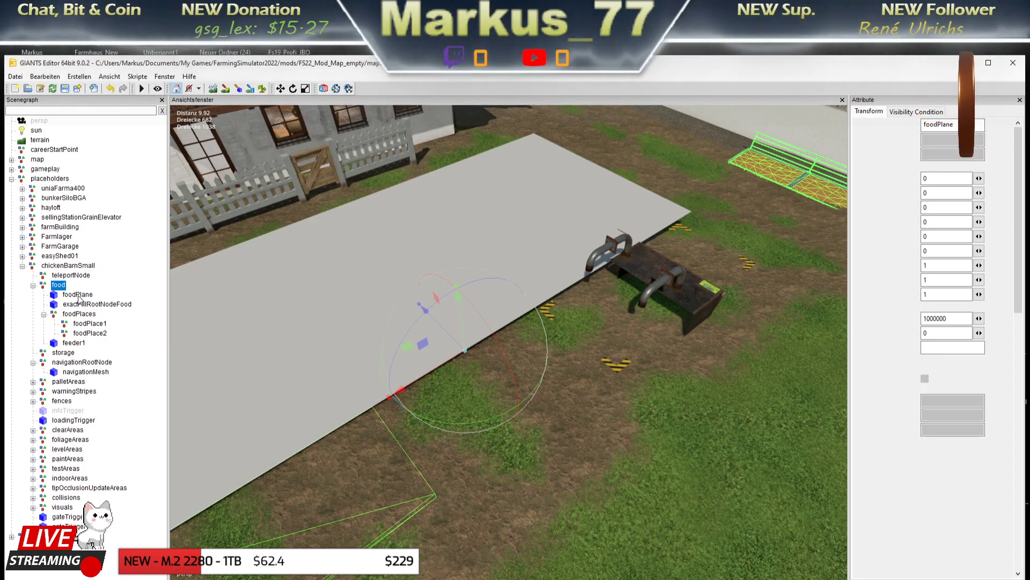
click(80, 306)
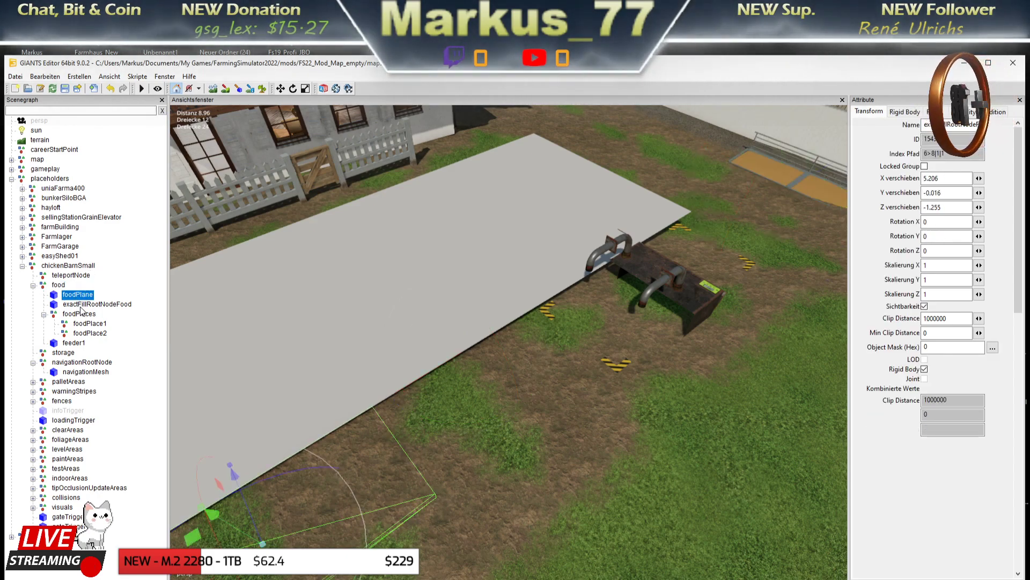
click(78, 316)
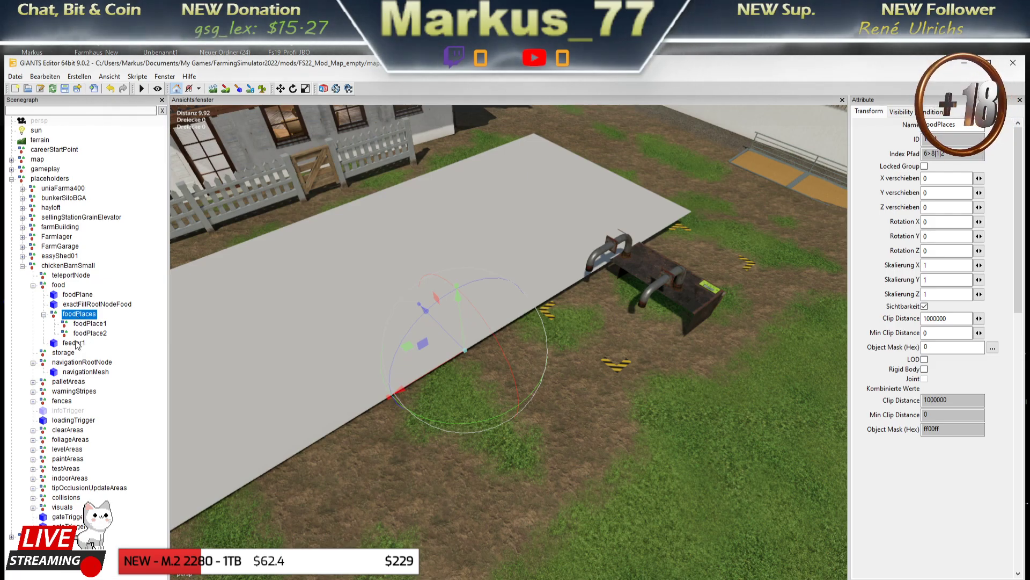
click(74, 343)
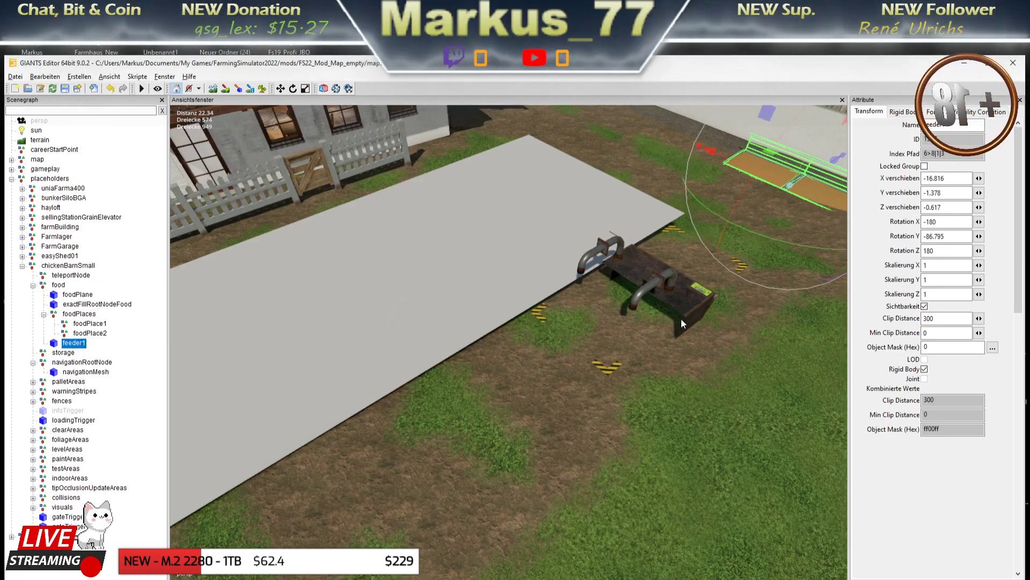
Focus on feeder1, slide it toward the barn wall and turn it to about -89° on Y
key(f)
mouse_move(446, 344)
middle_down()
mouse_move(559, 339)
mouse_move(447, 315)
middle_up()
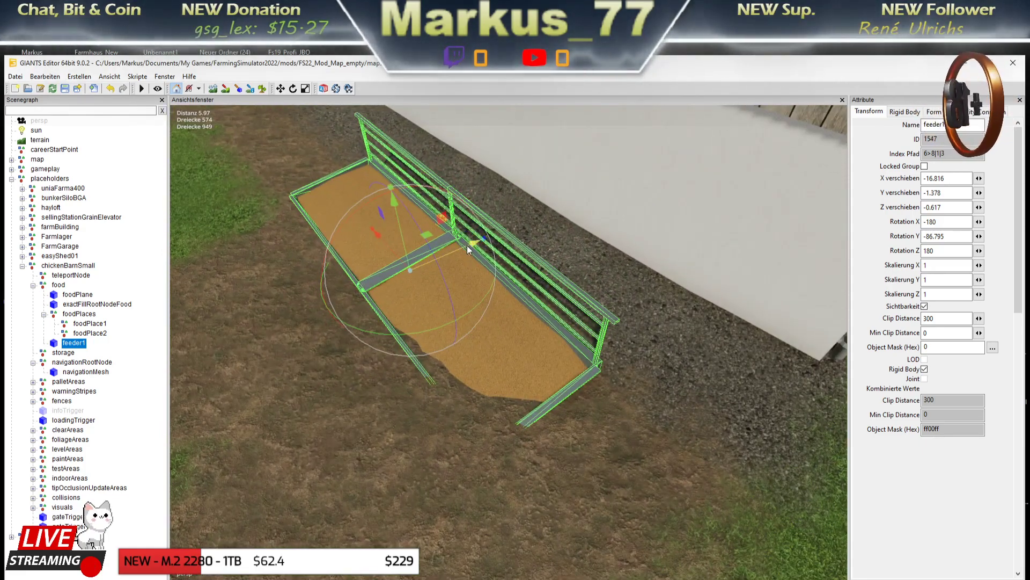
drag(468, 248, 576, 210)
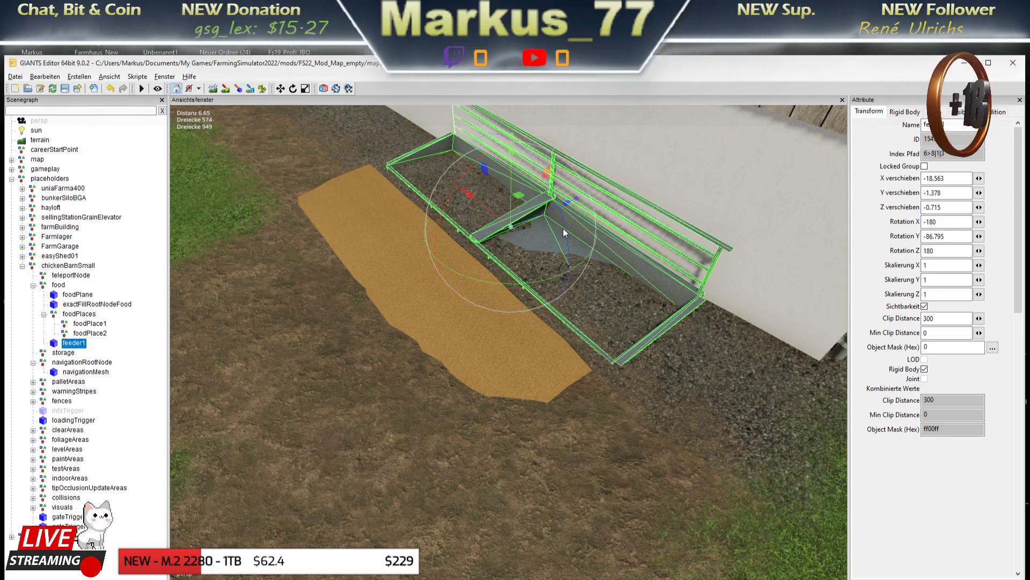
middle_drag(563, 227, 472, 330)
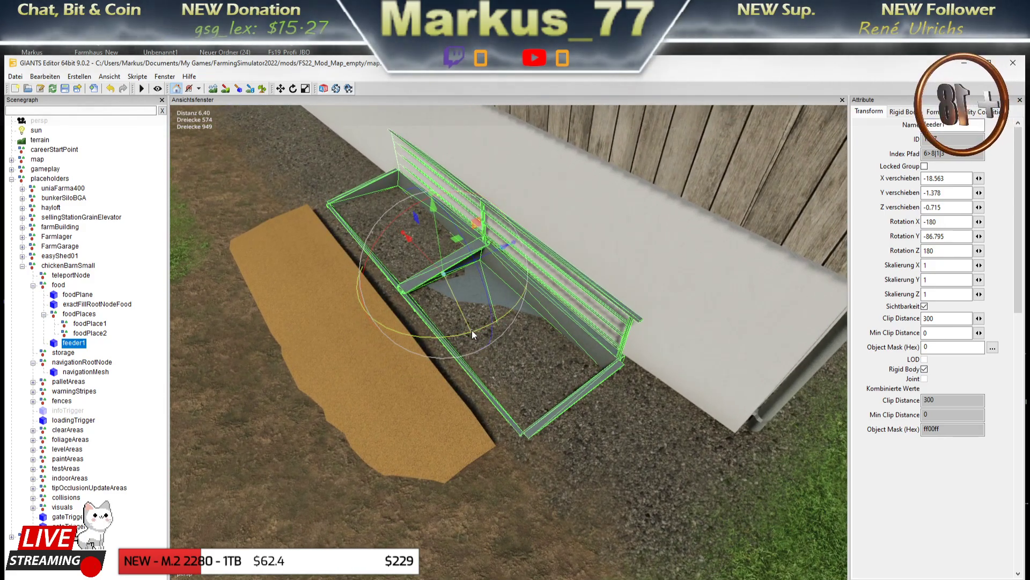
drag(472, 330, 484, 339)
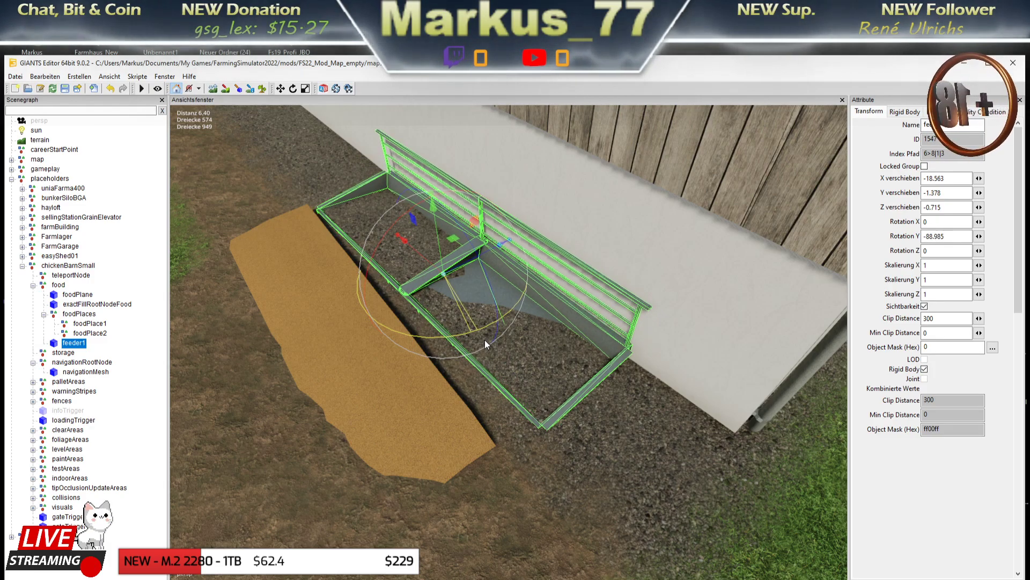
drag(485, 340, 484, 339)
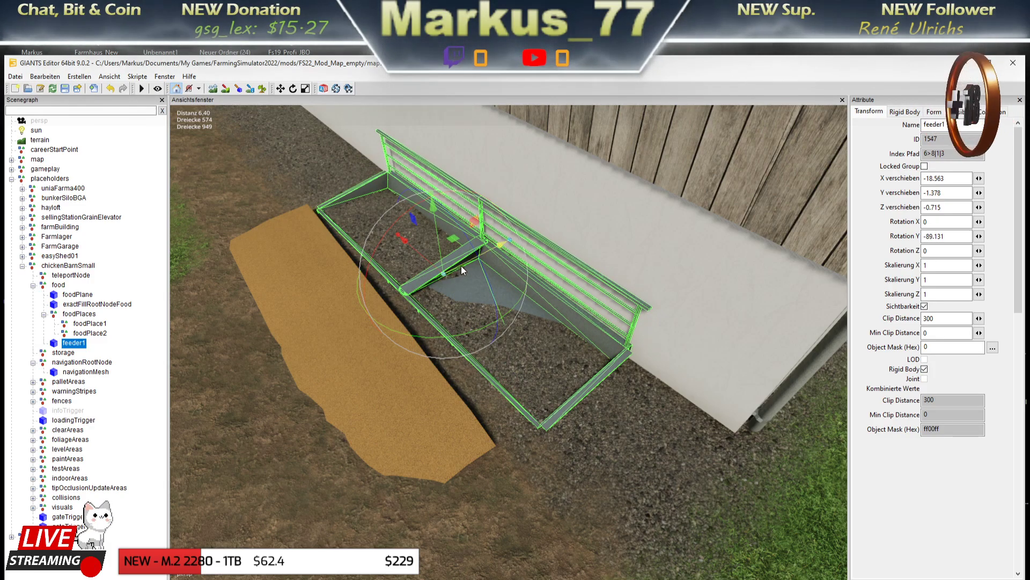
drag(459, 263, 462, 262)
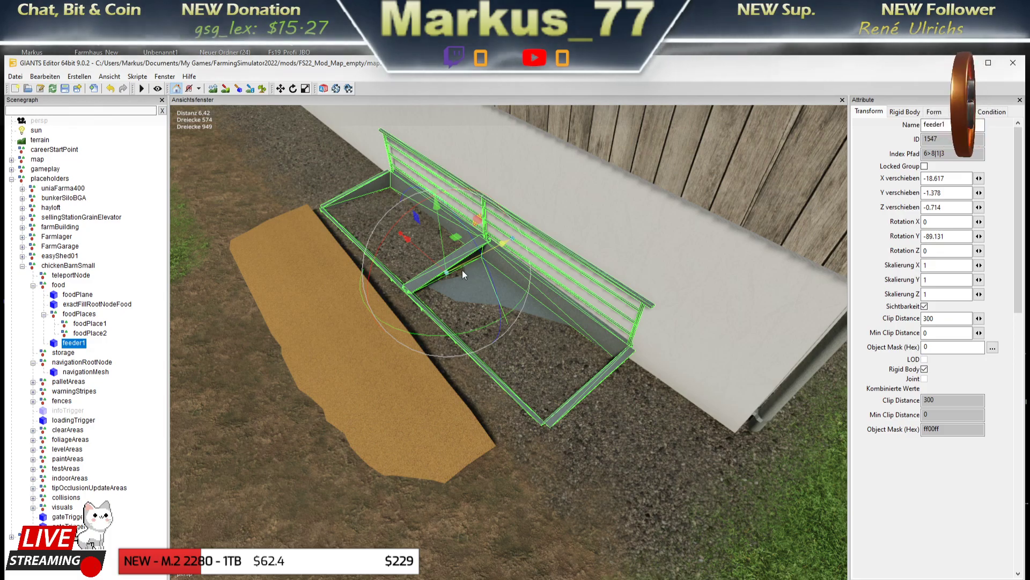
scroll(462, 269, down, 5)
Slide feeder1 along the wall and lift it above the gravel to X -18.57, Y -1.343, Z 2.44
middle_drag(318, 310, 497, 372)
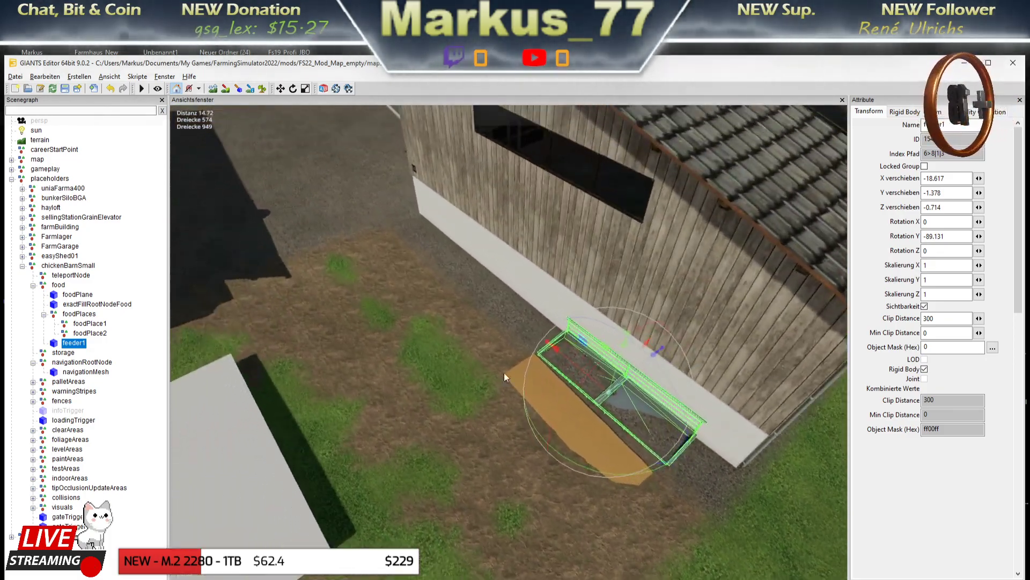
scroll(504, 372, up, 3)
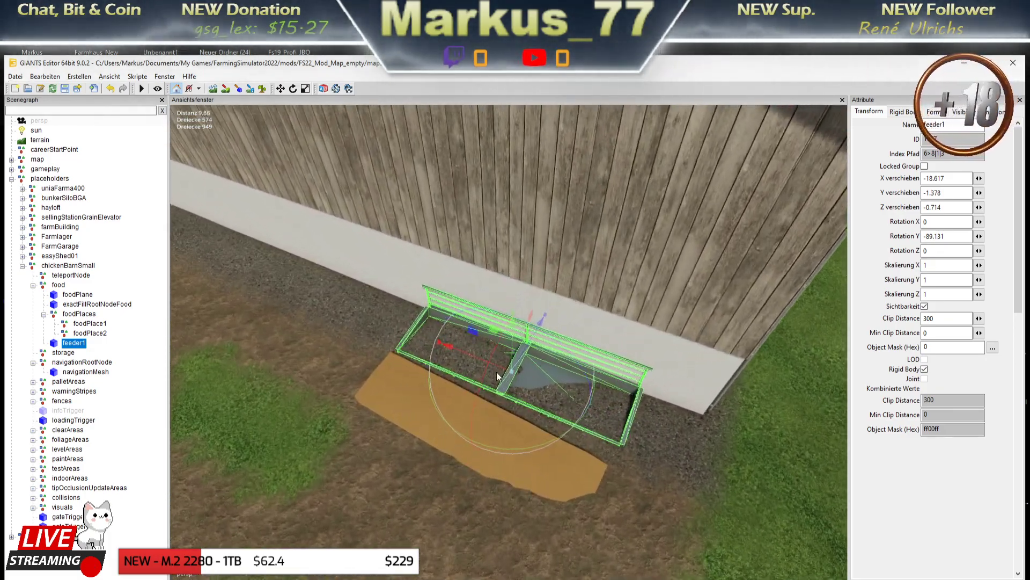
mouse_move(499, 369)
mouse_down()
mouse_move(267, 319)
mouse_move(316, 344)
mouse_move(432, 371)
mouse_up()
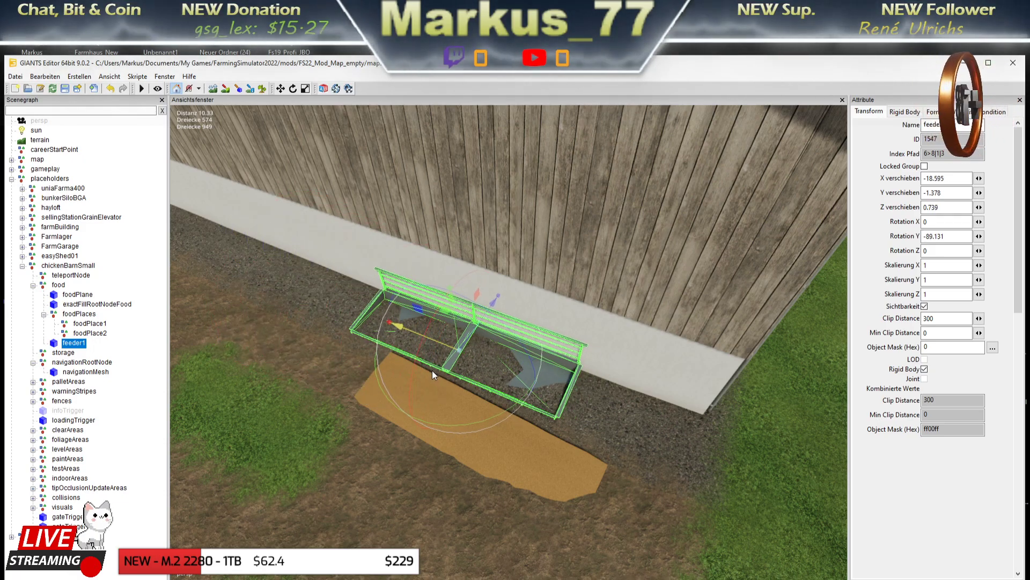
middle_drag(431, 370, 400, 353)
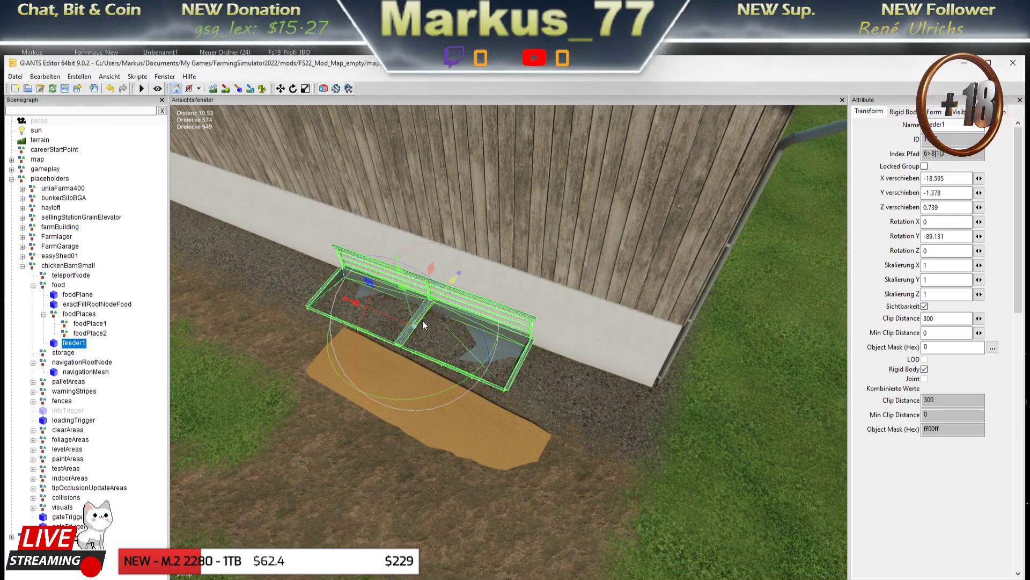
drag(407, 323, 336, 317)
middle_drag(336, 317, 440, 361)
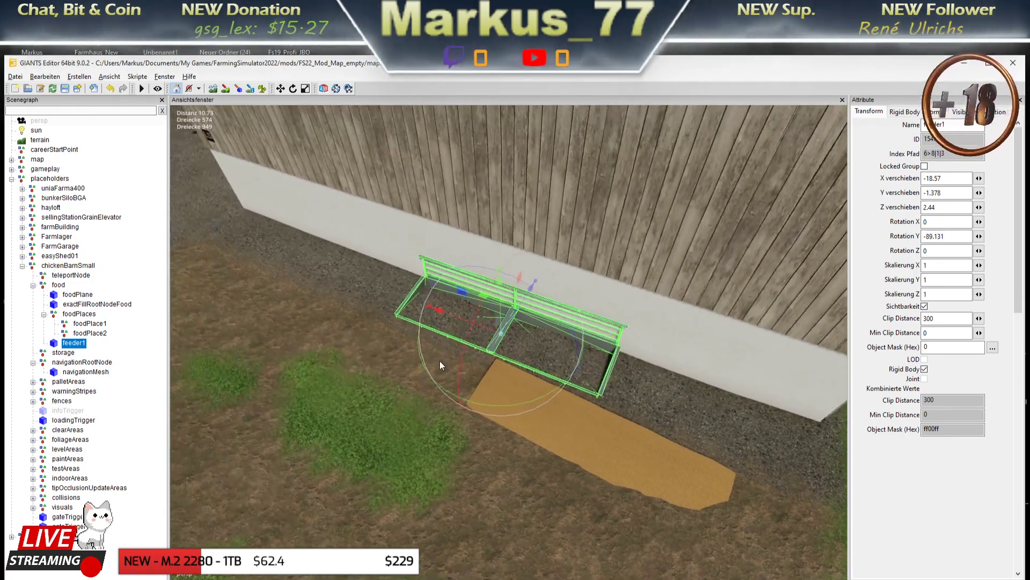
scroll(439, 361, up, 5)
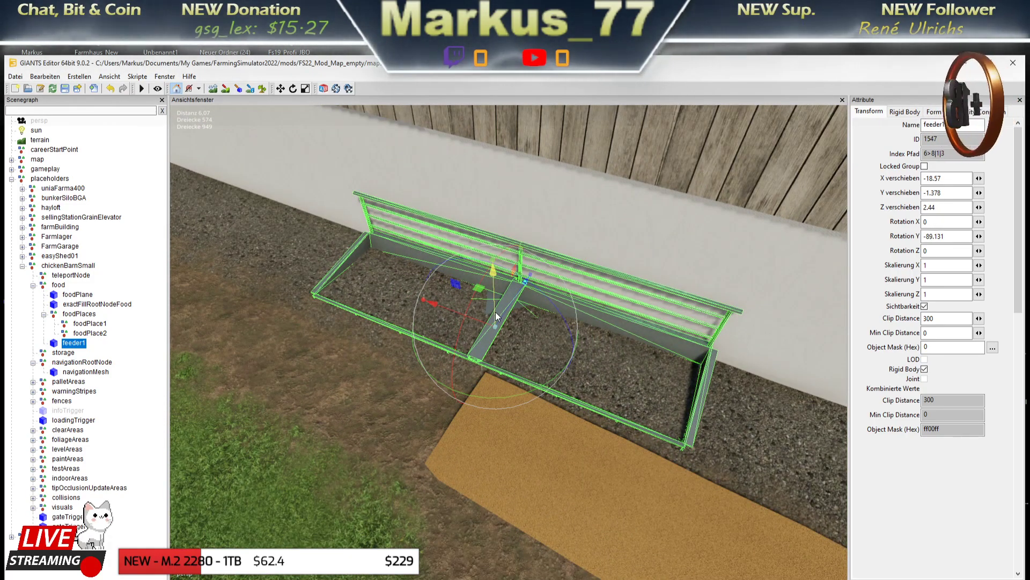
drag(495, 312, 502, 316)
scroll(503, 394, down, 4)
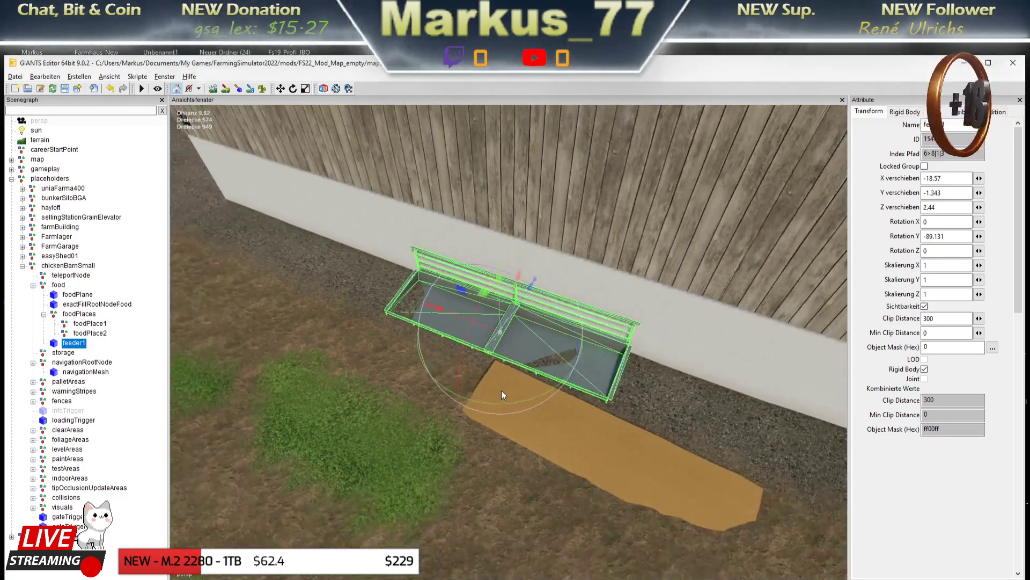
middle_drag(501, 391, 500, 356)
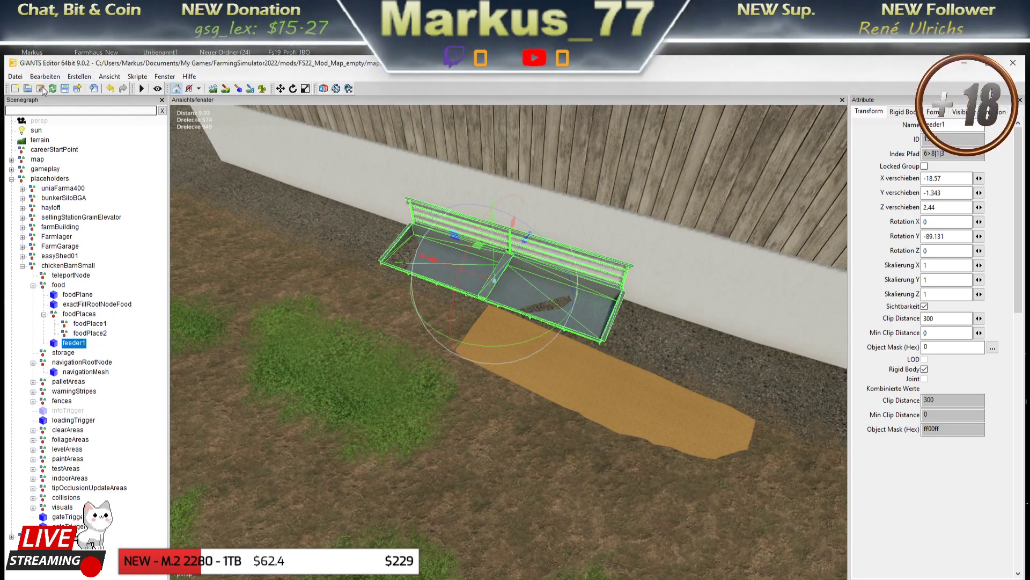
Create a cube and parent it under foodPlace1 in the Scenegraph
click(80, 77)
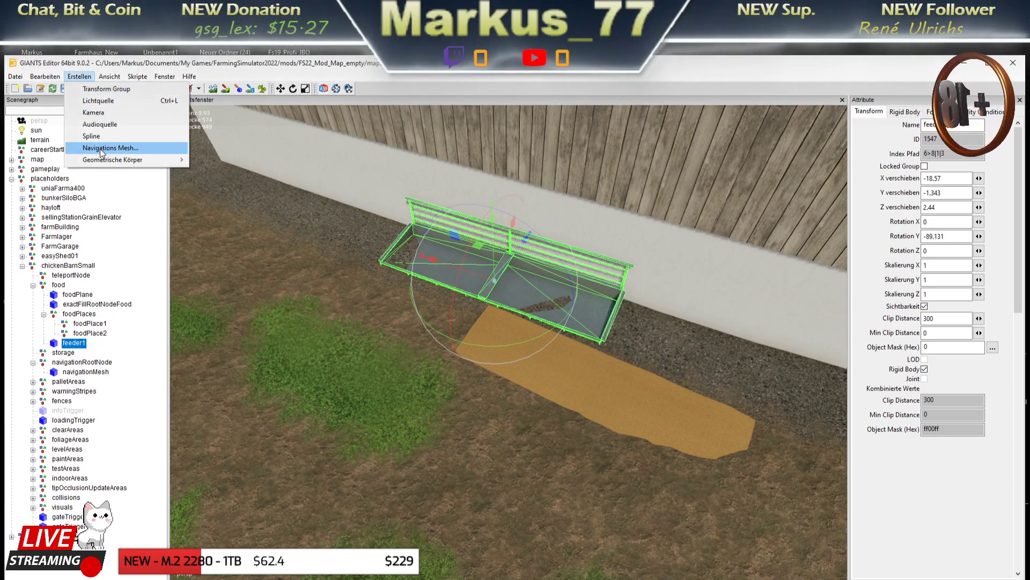
mouse_move(94, 162)
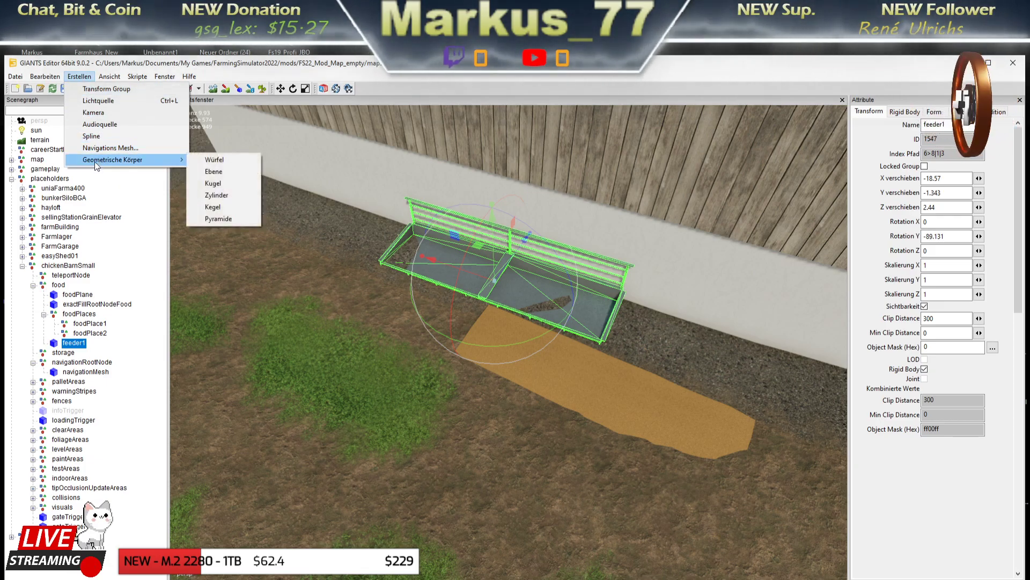
click(212, 161)
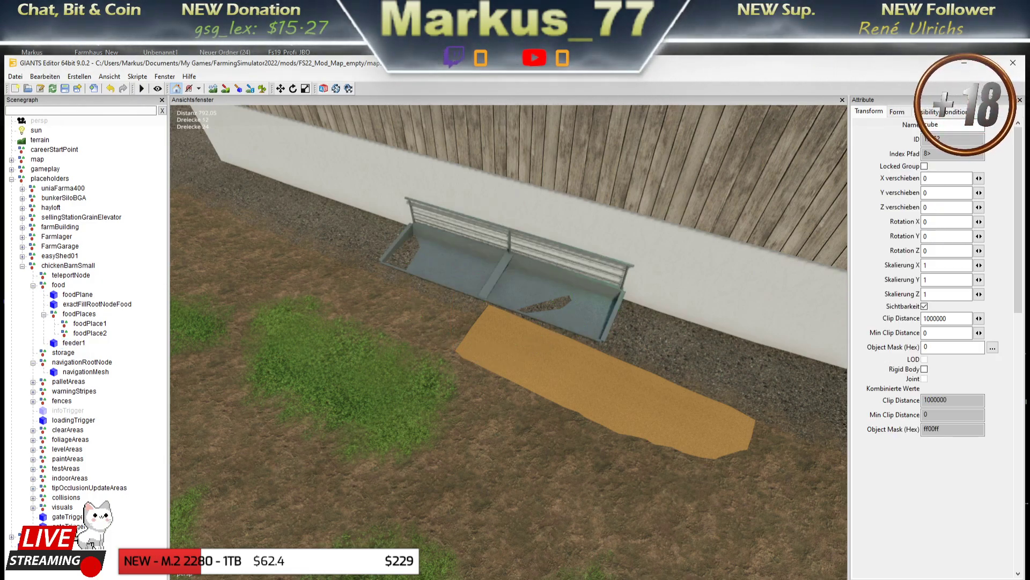
click(67, 516)
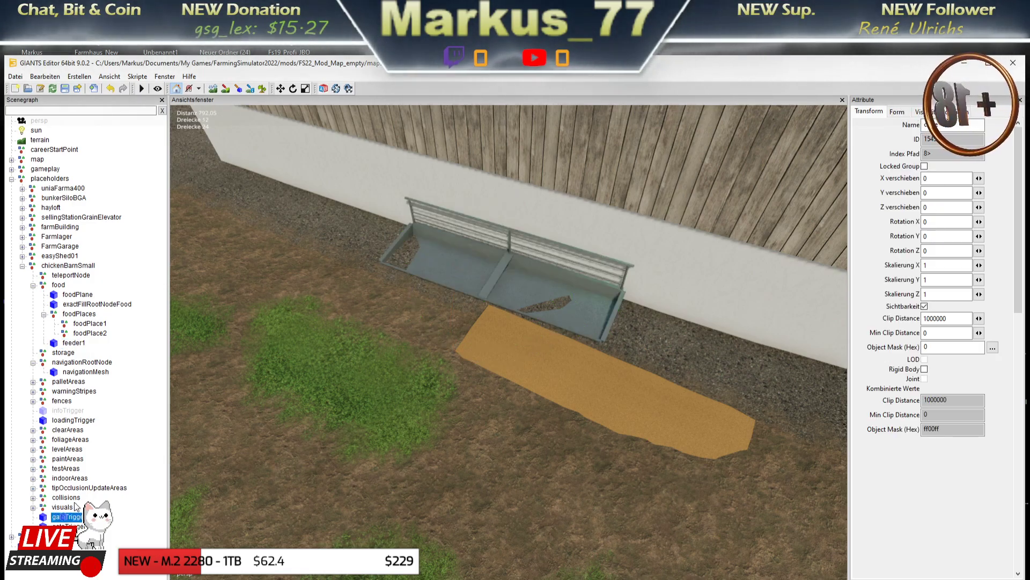
drag(76, 506, 92, 327)
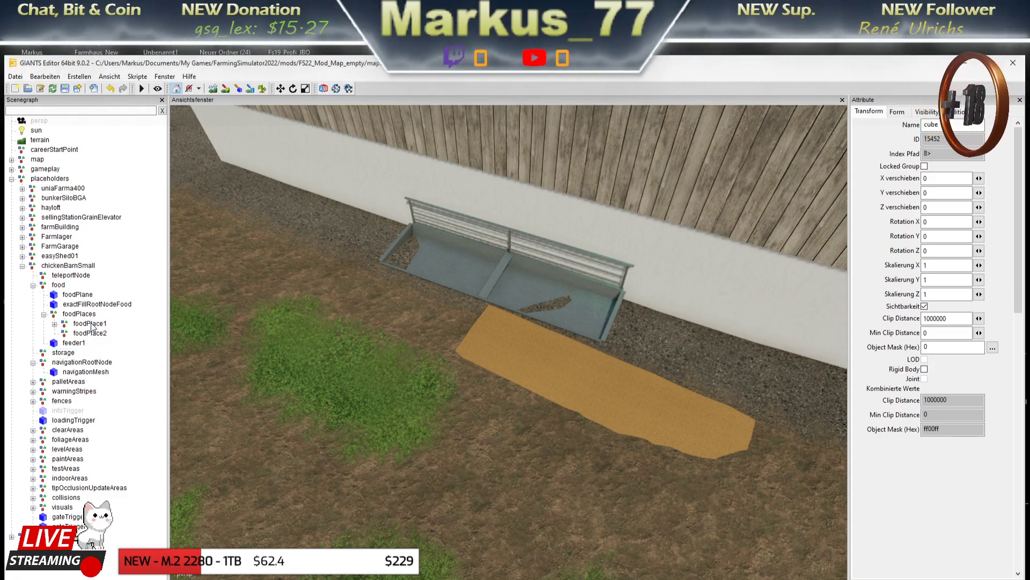
click(55, 324)
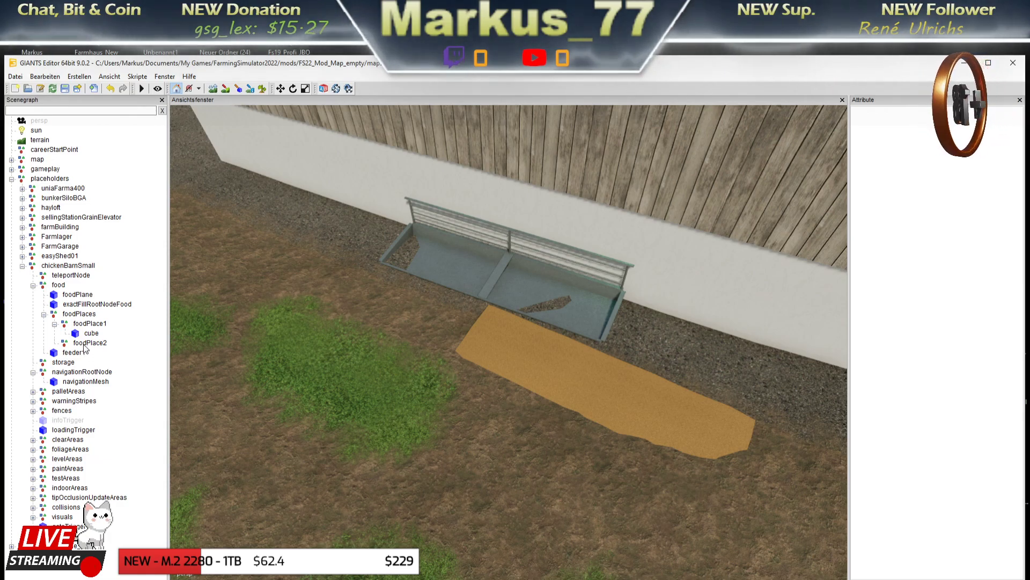
click(89, 334)
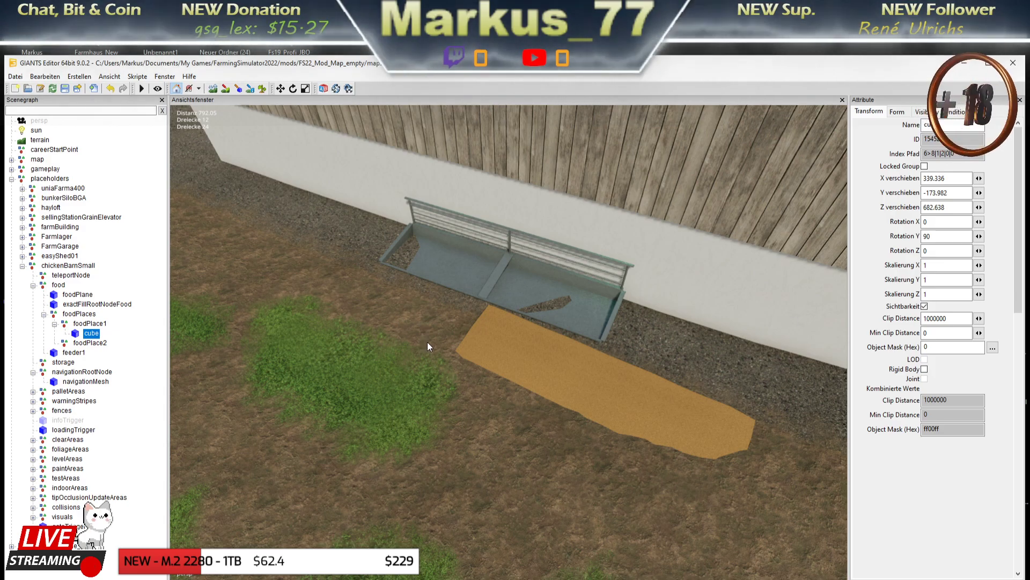
Snap the cube onto the feeder trough's left end at X -23.697, Y -2.001, Z 3.575
key(ctrl+space)
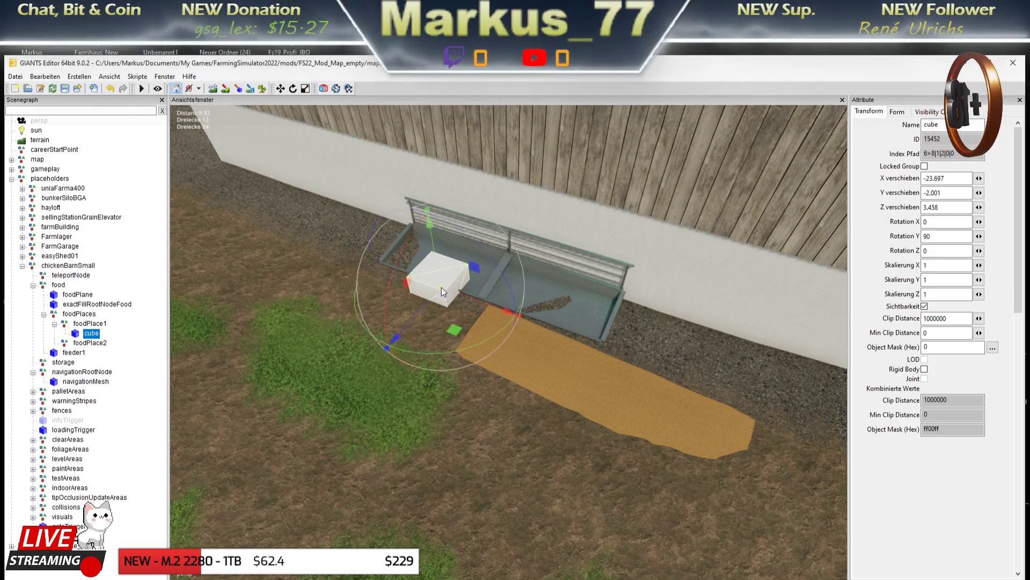
mouse_move(440, 333)
middle_down()
mouse_move(497, 329)
mouse_move(459, 309)
middle_up()
scroll(497, 330, up, 3)
drag(480, 297, 456, 291)
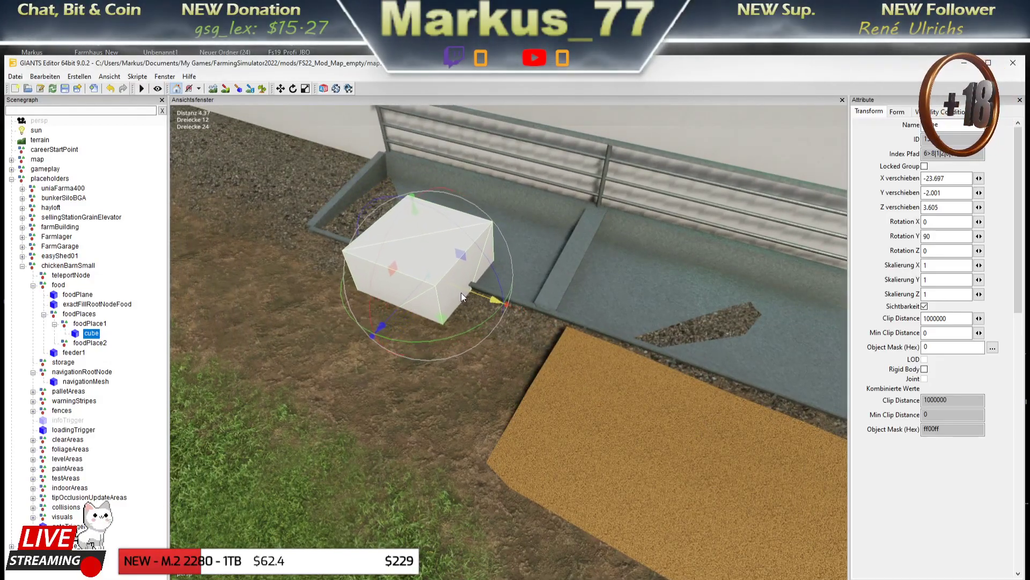
scroll(505, 309, down, 5)
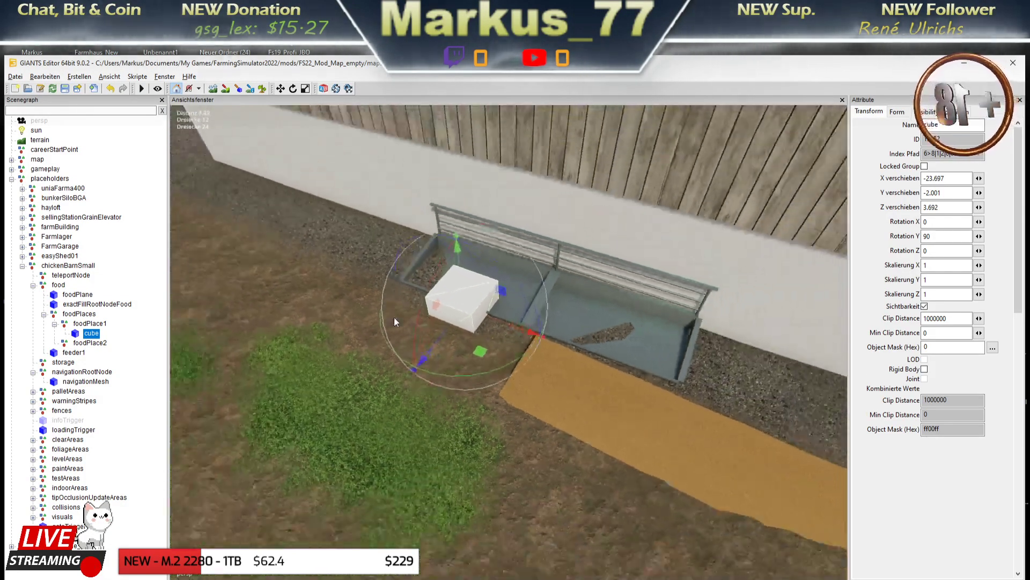
middle_drag(394, 317, 516, 320)
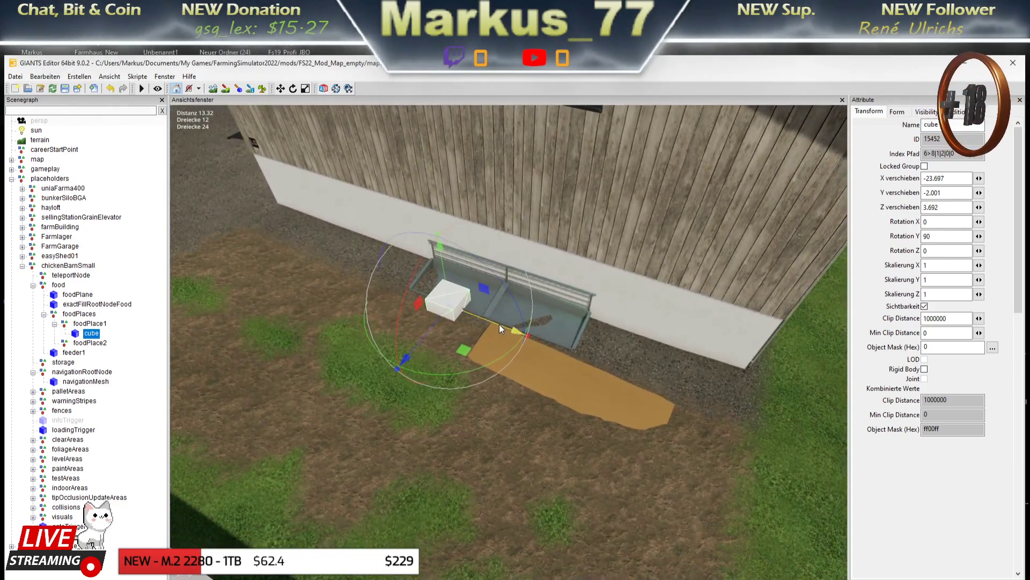
drag(499, 325, 502, 328)
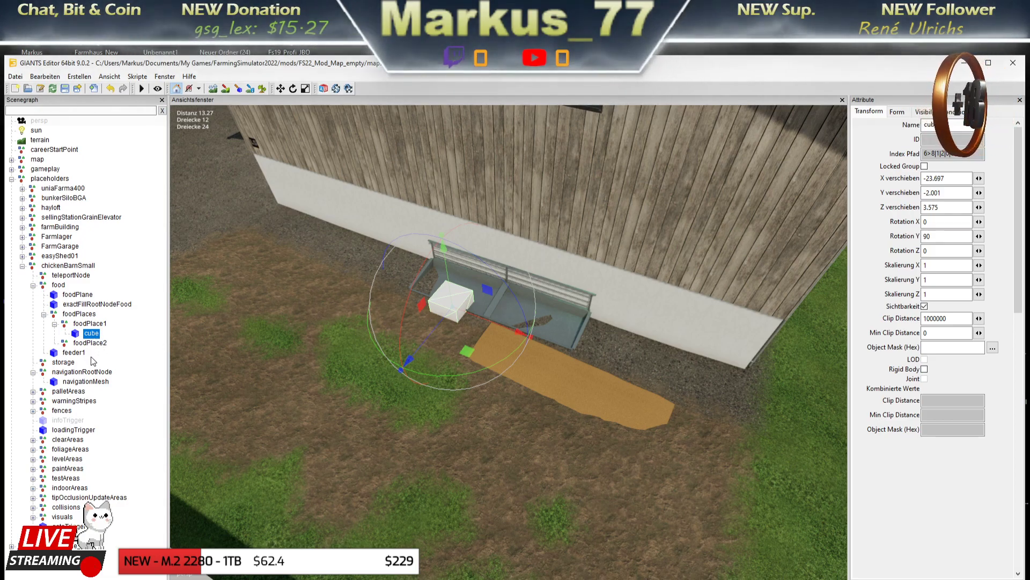
Remove an accidental duplicate cube and move foodPlace2's cube toward the orange food strip
key(ctrl+d)
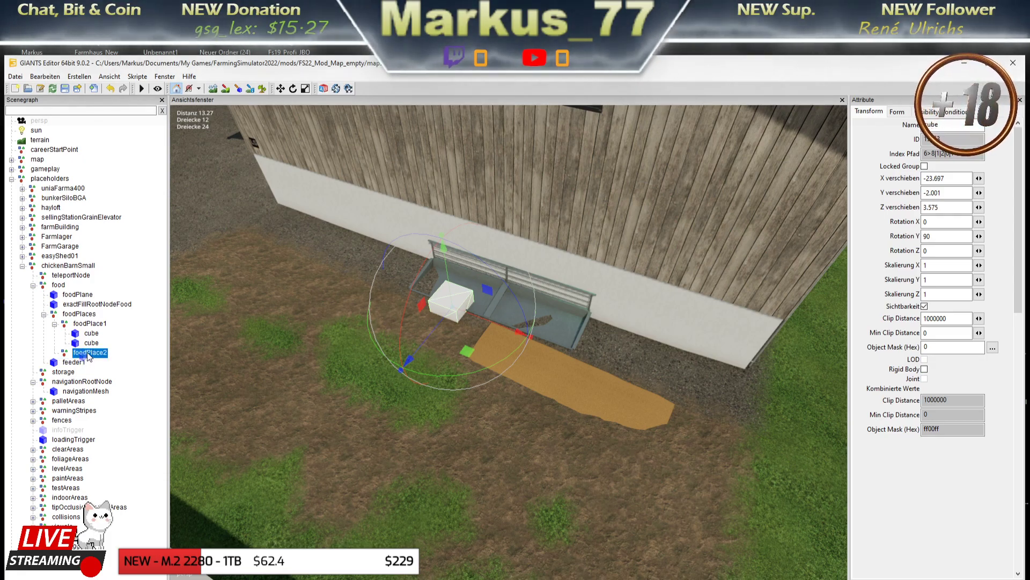
key(Delete)
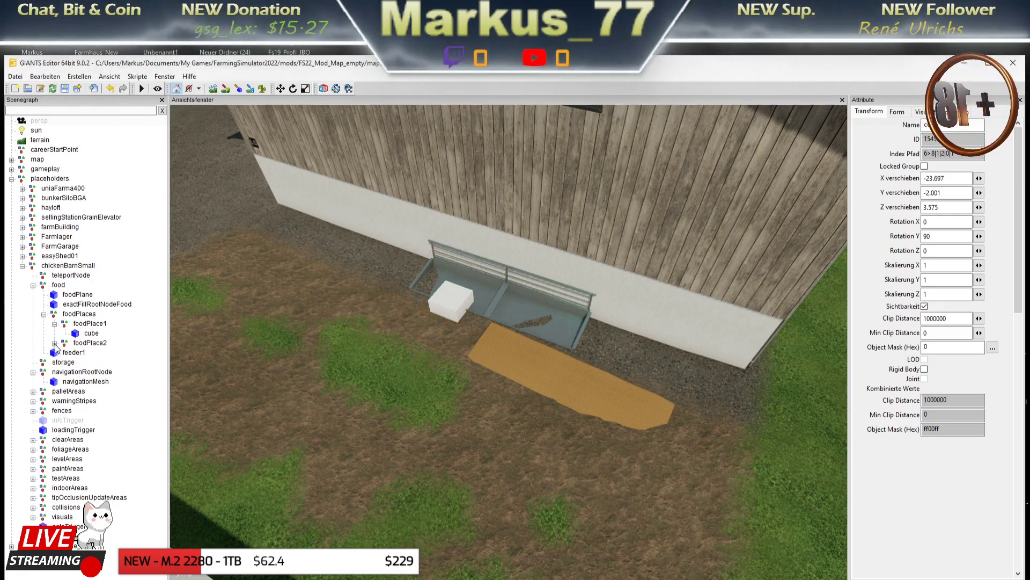
click(54, 343)
click(452, 301)
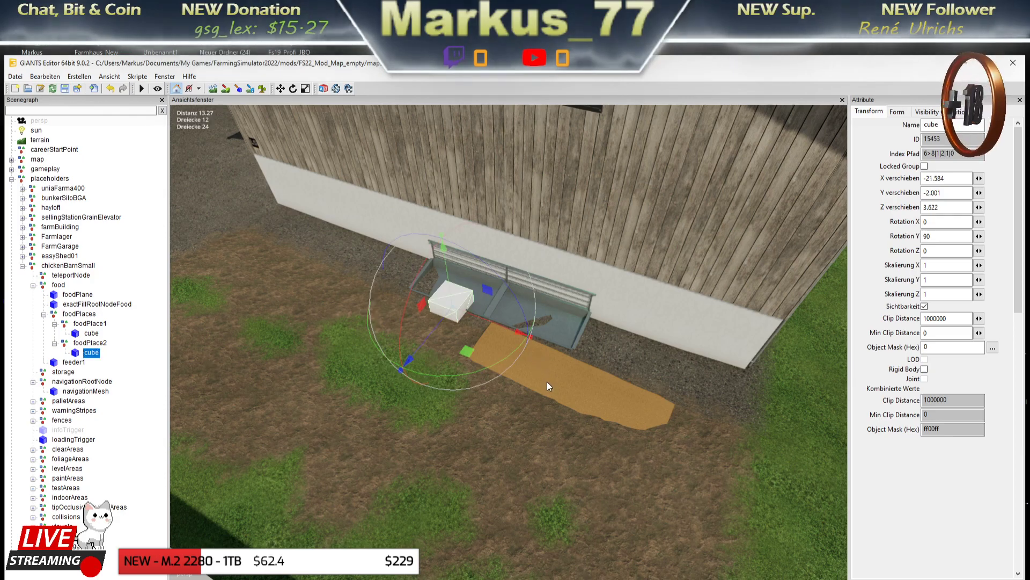
scroll(553, 386, up, 3)
scroll(682, 377, up, 3)
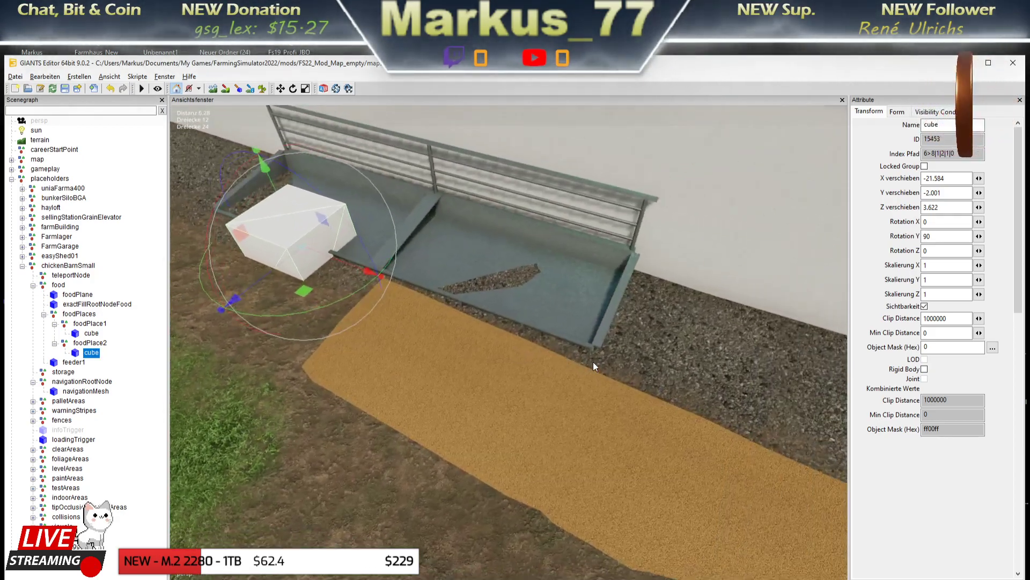
drag(361, 263, 571, 342)
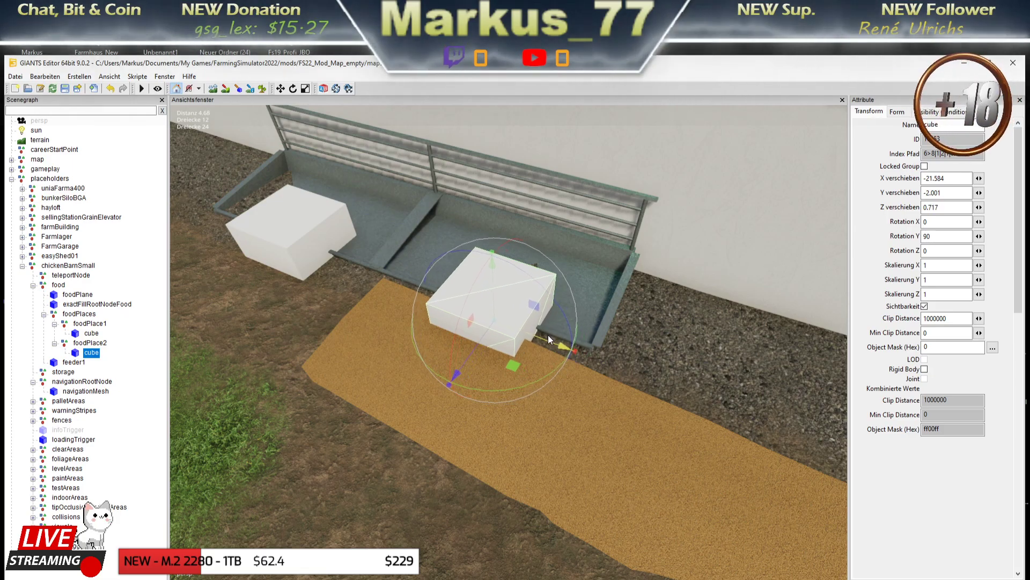
Nudge the second cube into the trough's right half at X -21.584, Z 0.739
scroll(572, 343, down, 5)
mouse_move(453, 344)
middle_down()
mouse_move(553, 381)
mouse_move(504, 369)
middle_up()
scroll(511, 365, up, 5)
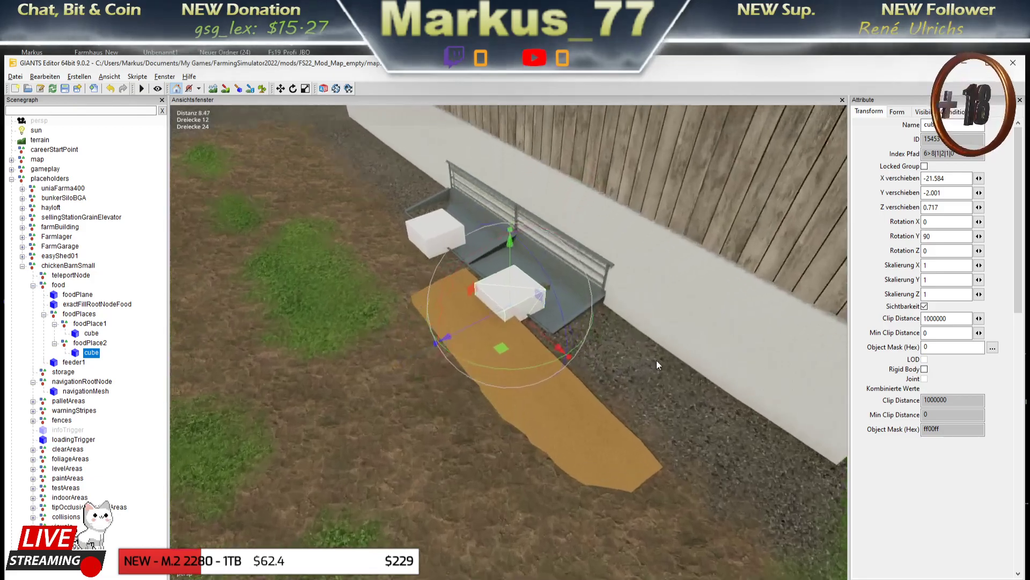
mouse_move(656, 359)
middle_down()
mouse_move(765, 362)
mouse_move(663, 355)
middle_up()
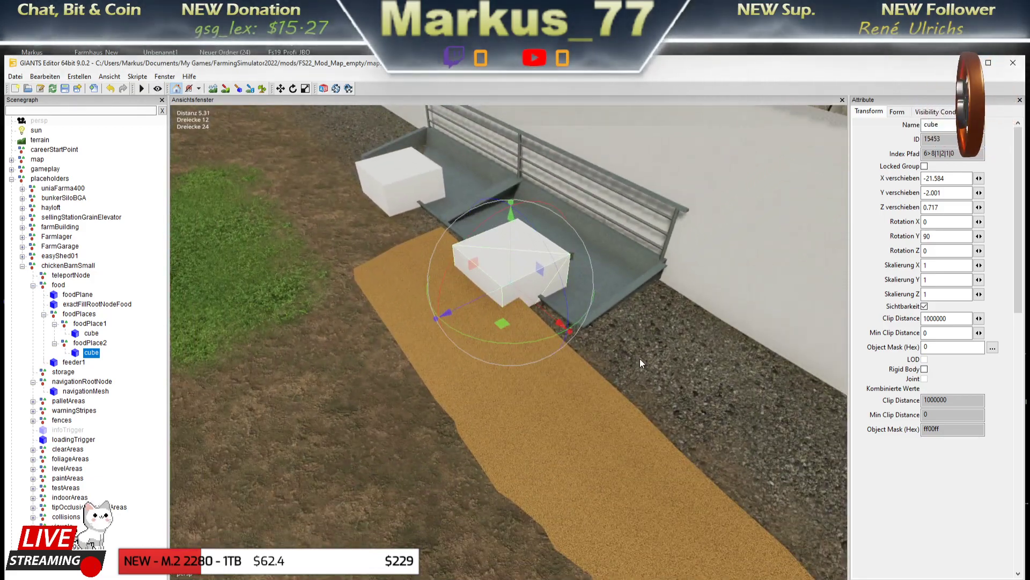
scroll(630, 378, down, 5)
scroll(530, 385, down, 3)
scroll(464, 400, down, 2)
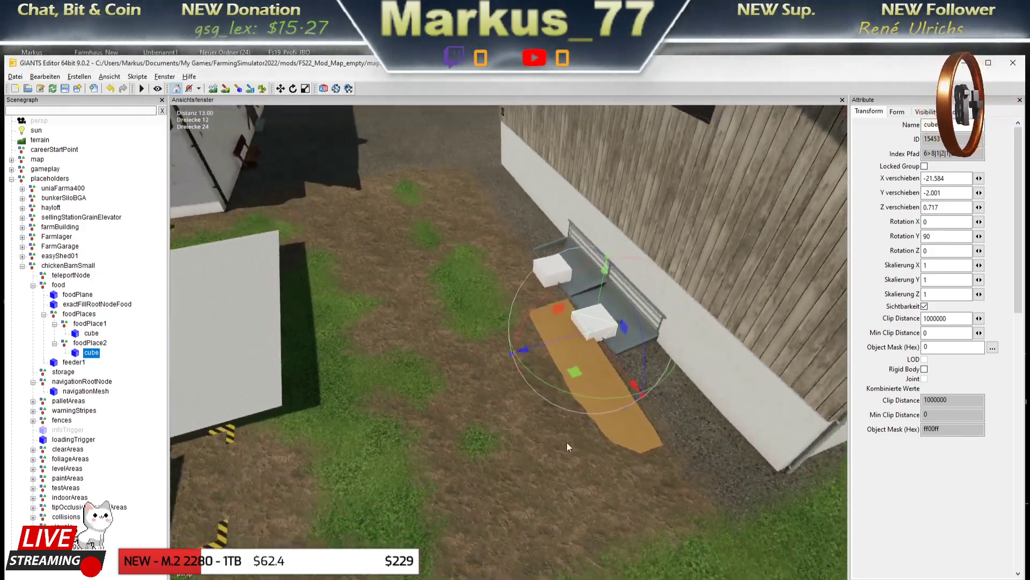
middle_drag(567, 442, 603, 416)
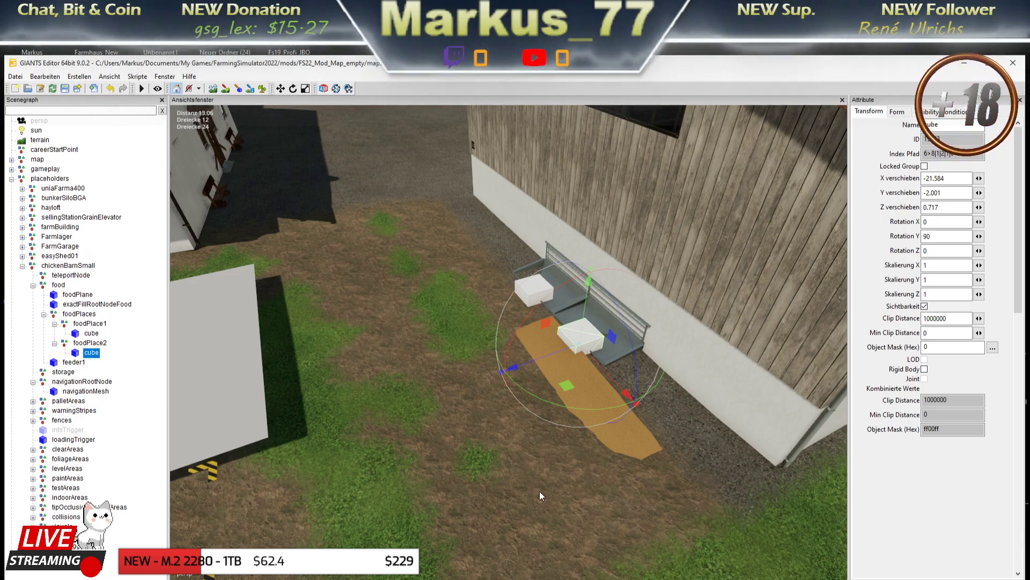
drag(603, 370, 602, 371)
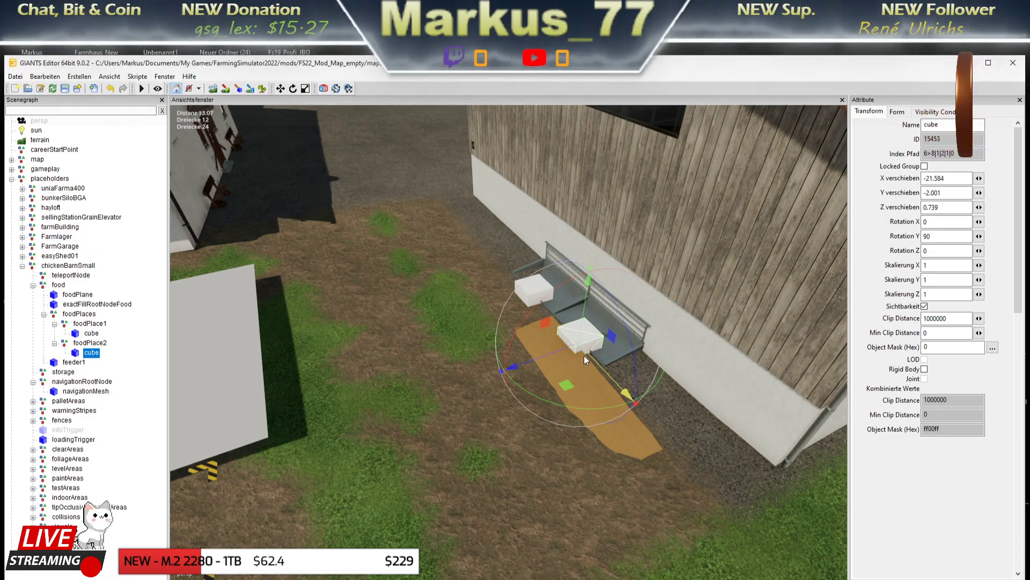
scroll(635, 378, up, 3)
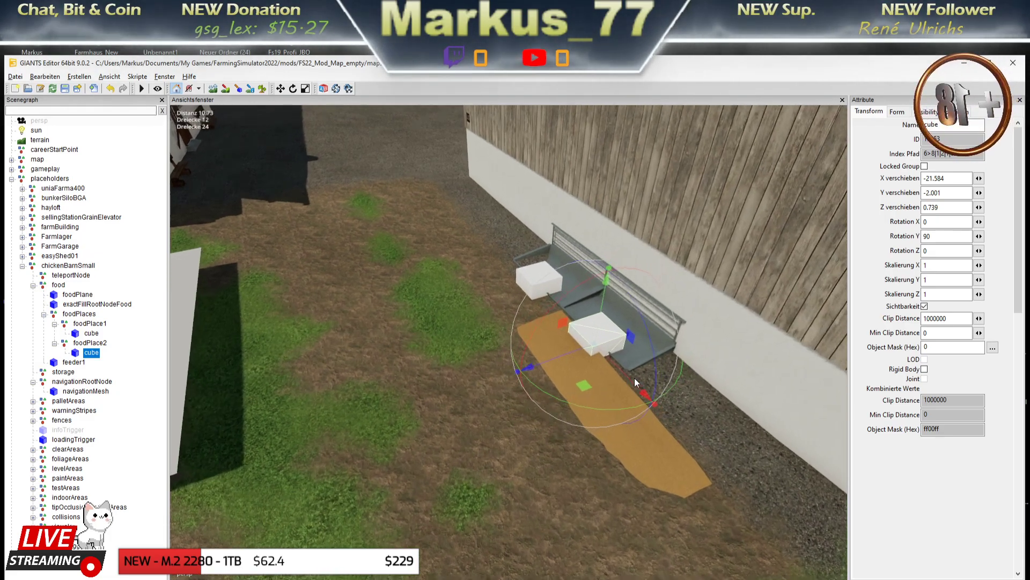
scroll(634, 378, up, 3)
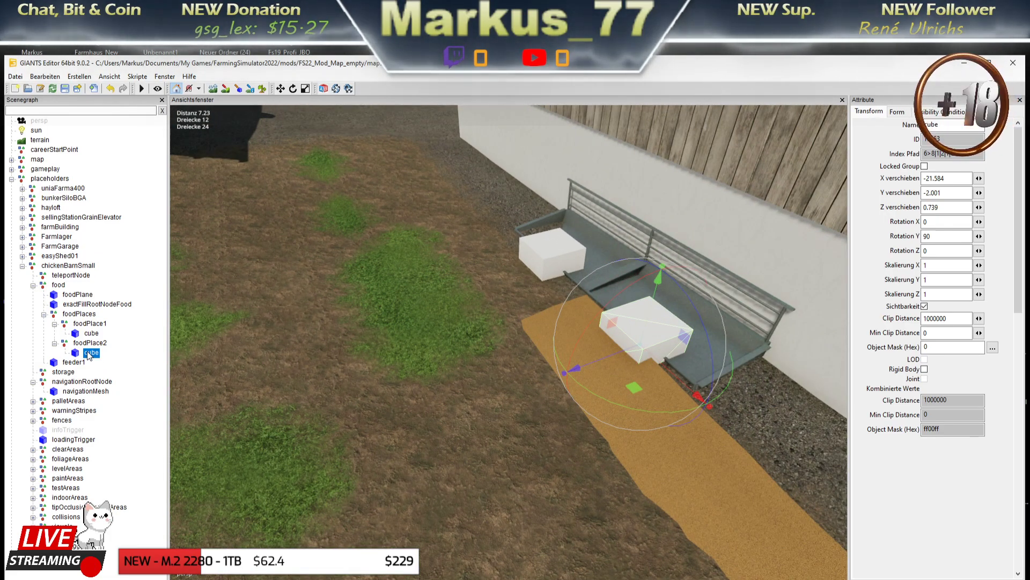
drag(949, 209, 898, 209)
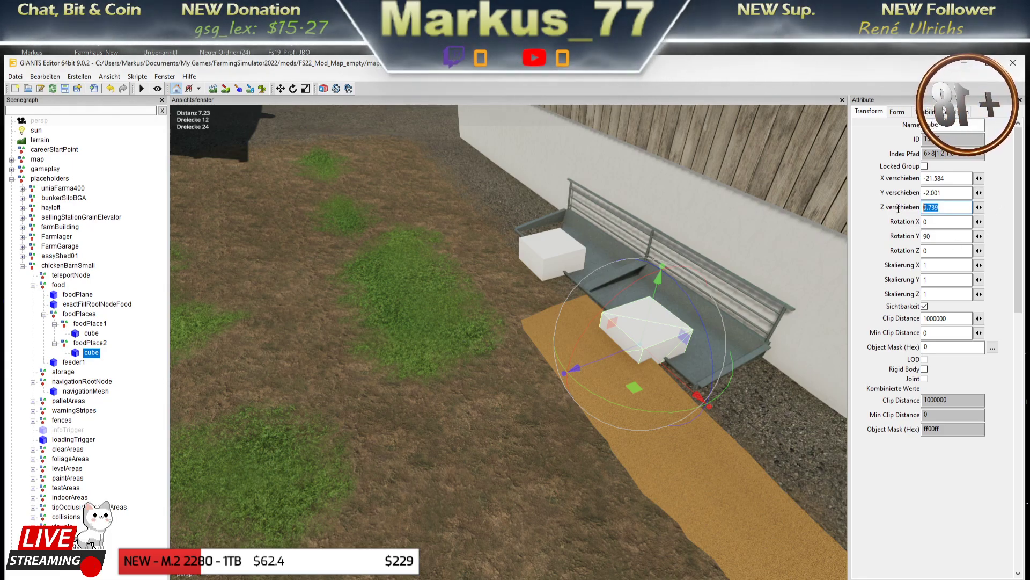
Reset the position values of the cube under foodPlace1 to 0
text(00)
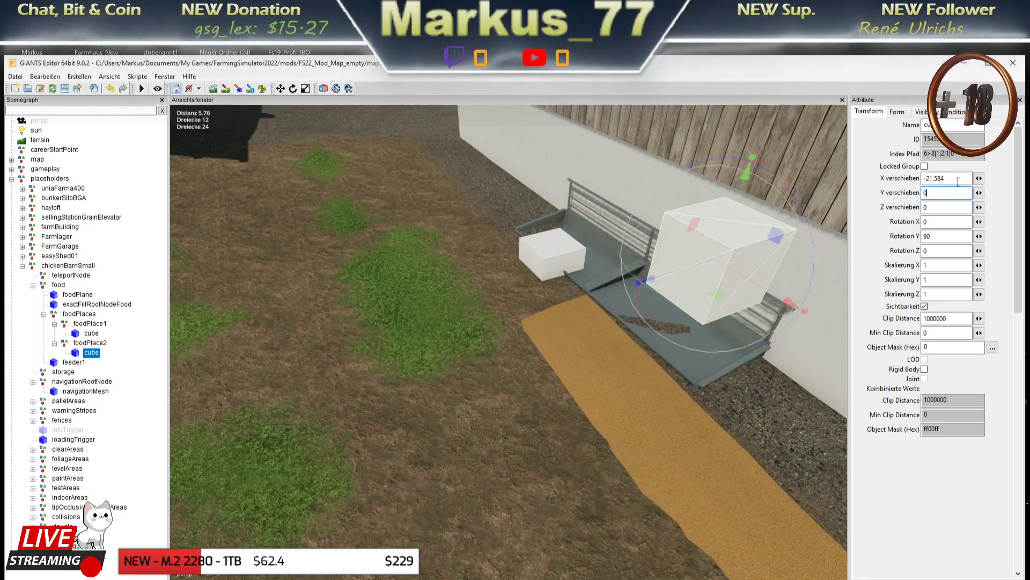
text(0)
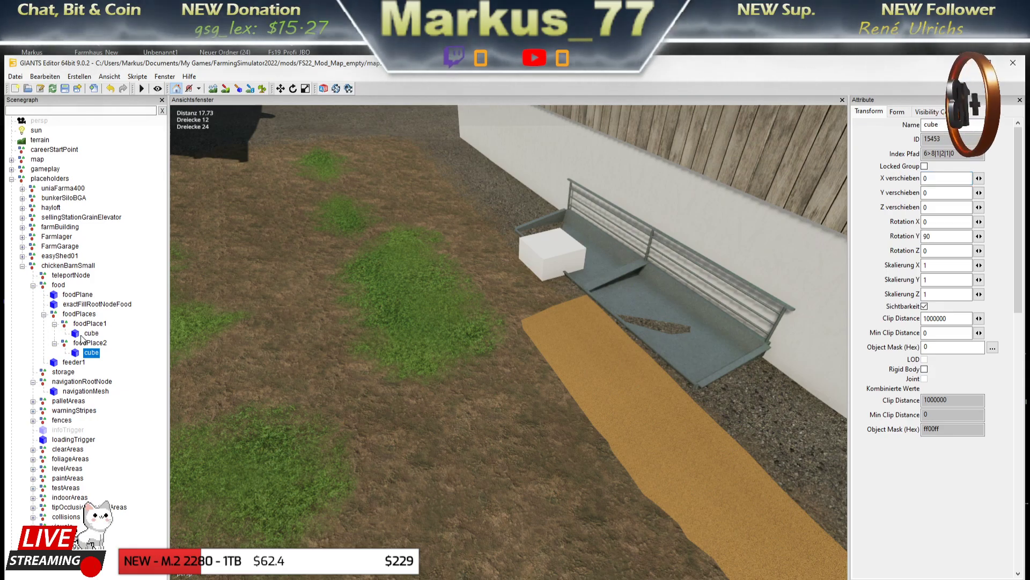
click(87, 333)
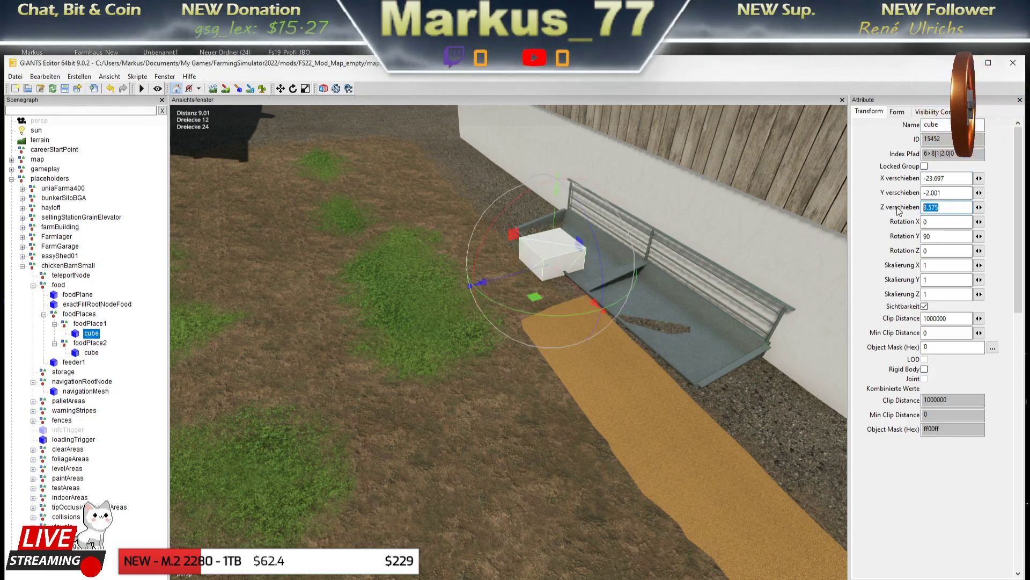
text(0)
key(shift+Tab)
text(0)
key(shift+Tab)
text(0)
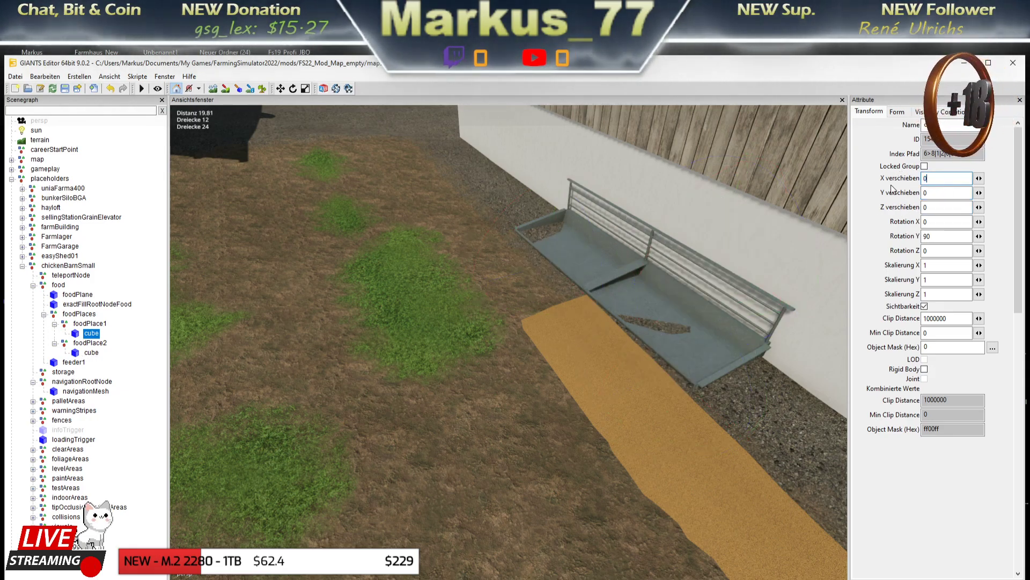
Move foodPlace1 onto the left end of the feeder trough
click(88, 323)
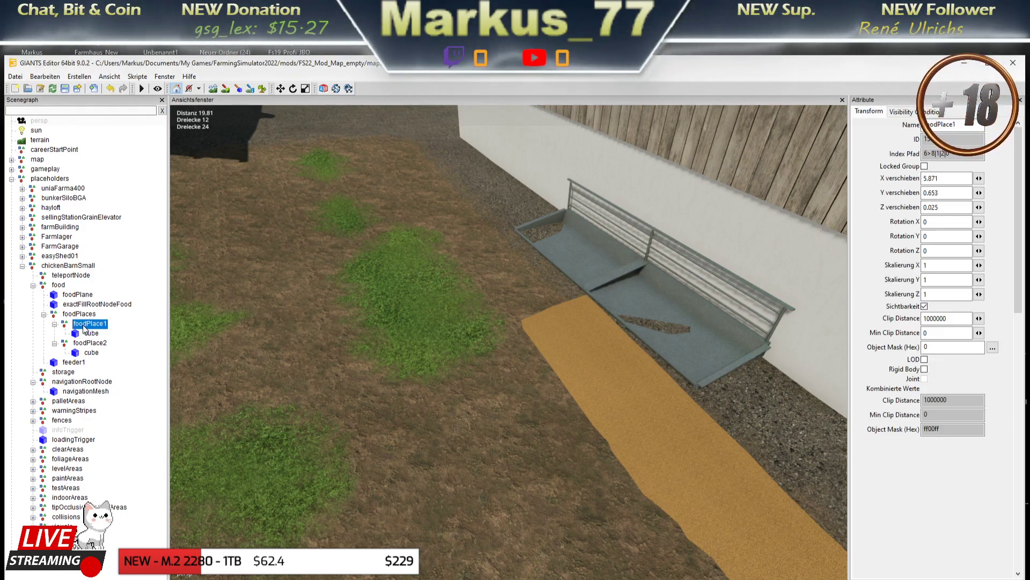
ctrl+shift+click(543, 262)
scroll(533, 303, up, 5)
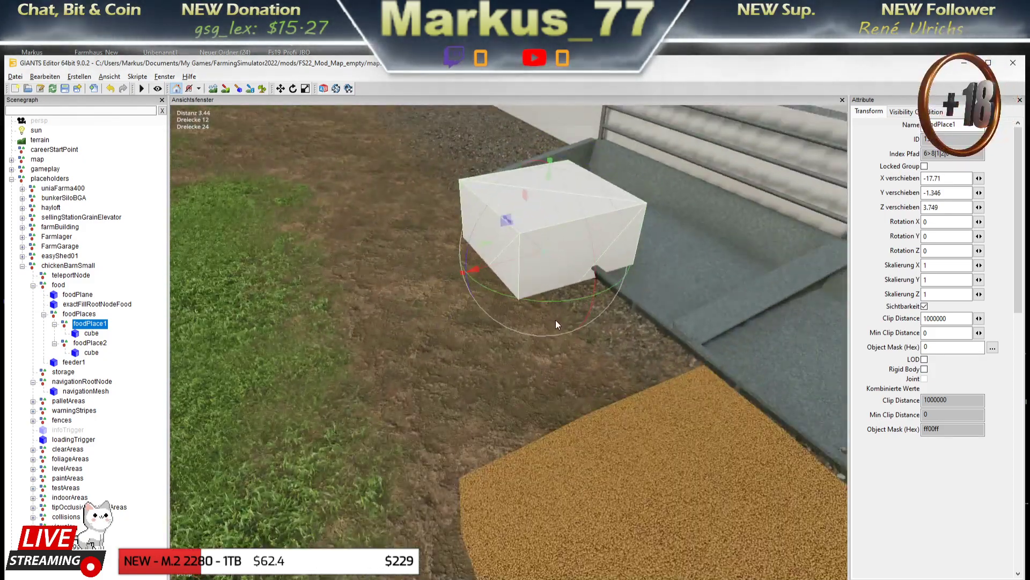
scroll(556, 320, up, 1)
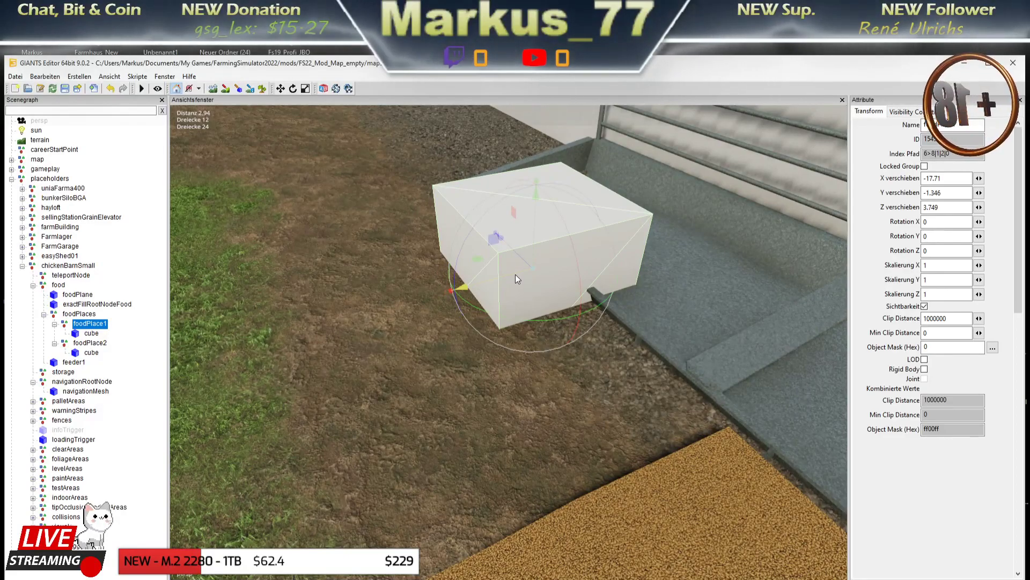
mouse_move(516, 275)
mouse_down()
mouse_move(538, 265)
mouse_move(555, 284)
mouse_move(547, 288)
mouse_up()
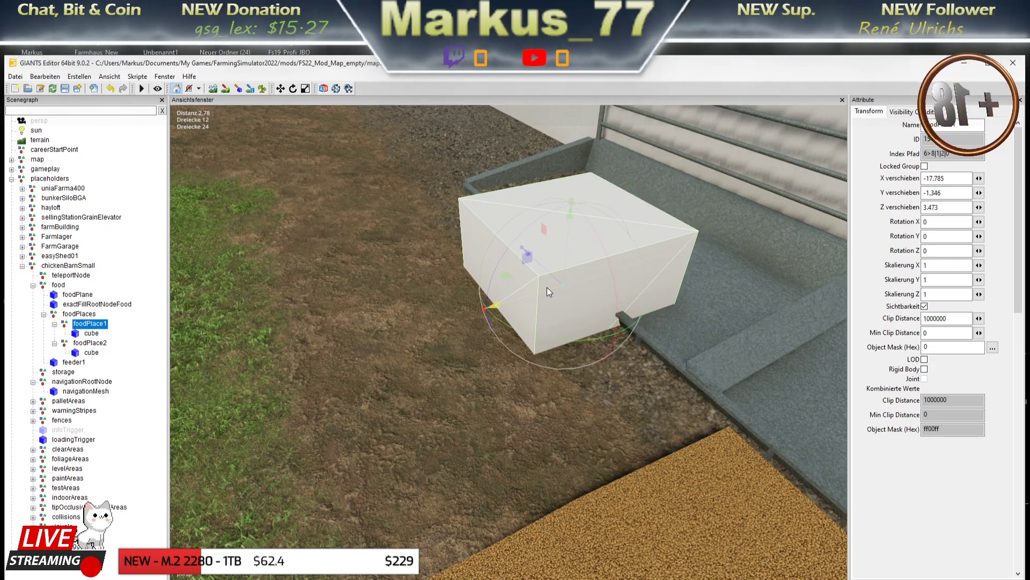
scroll(626, 313, down, 8)
scroll(516, 317, up, 4)
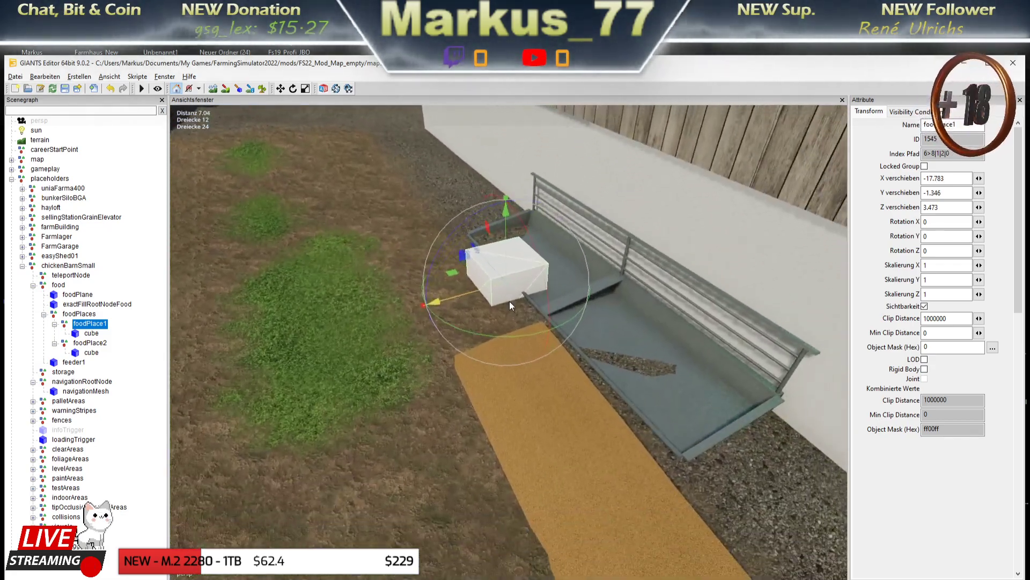
Place foodPlace2 on the feeder at X -17.747, Z 0.647 beside the first cube
click(89, 344)
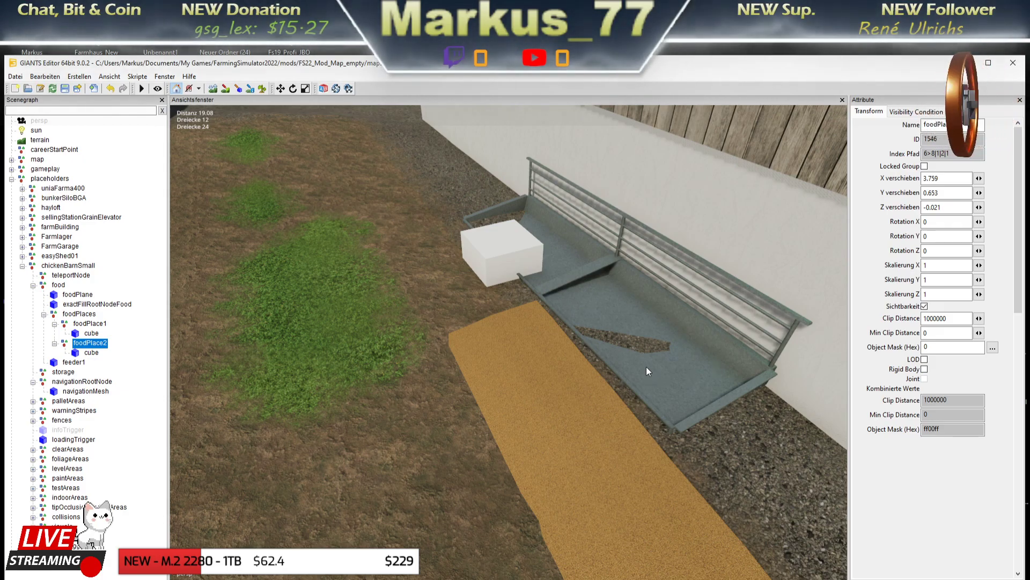
ctrl+click(604, 356)
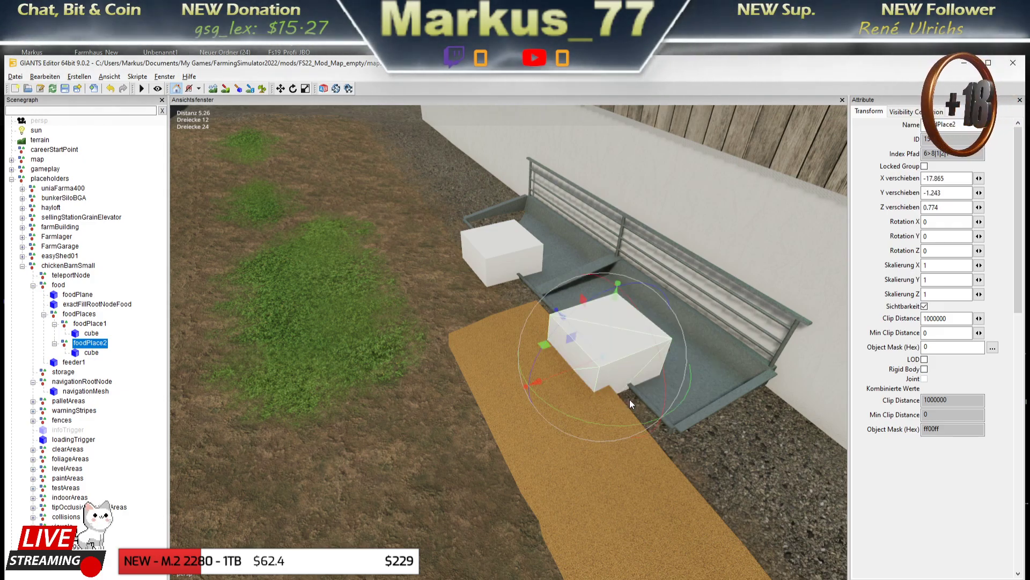
scroll(622, 392, up, 5)
scroll(616, 387, up, 1)
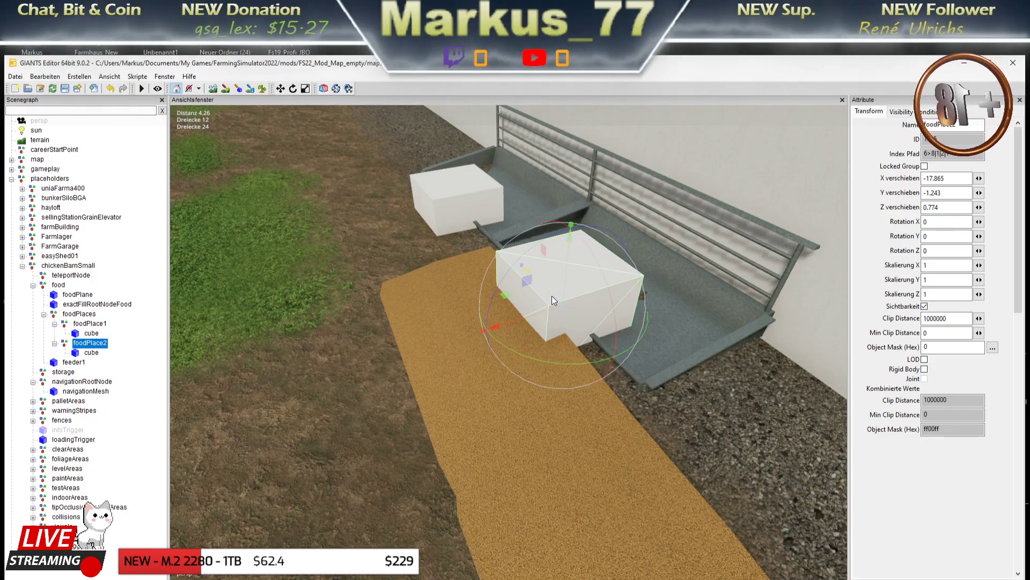
mouse_move(552, 296)
mouse_down()
mouse_move(561, 304)
mouse_move(544, 323)
mouse_up()
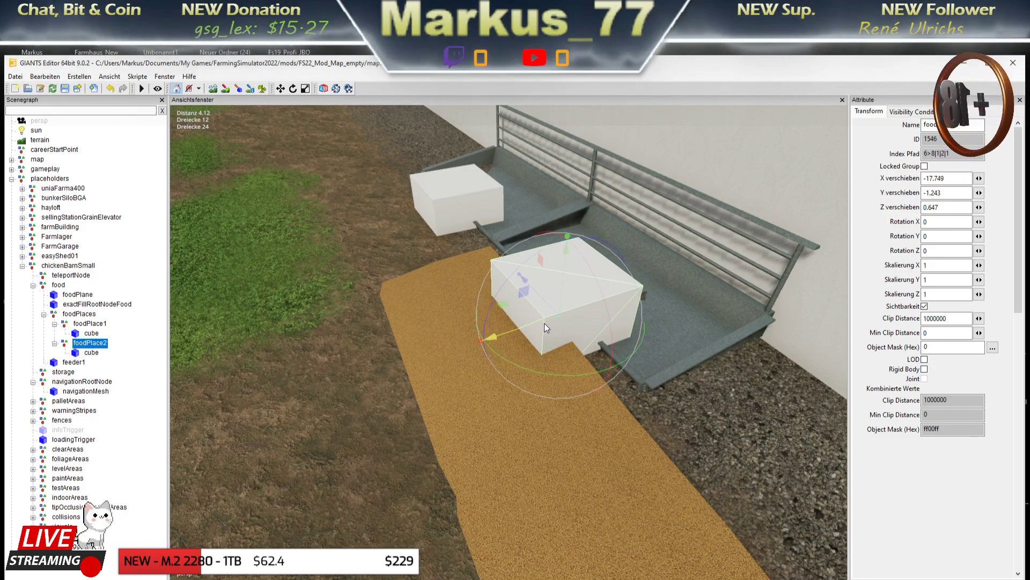
mouse_move(674, 352)
middle_down()
mouse_move(501, 329)
mouse_move(552, 347)
middle_up()
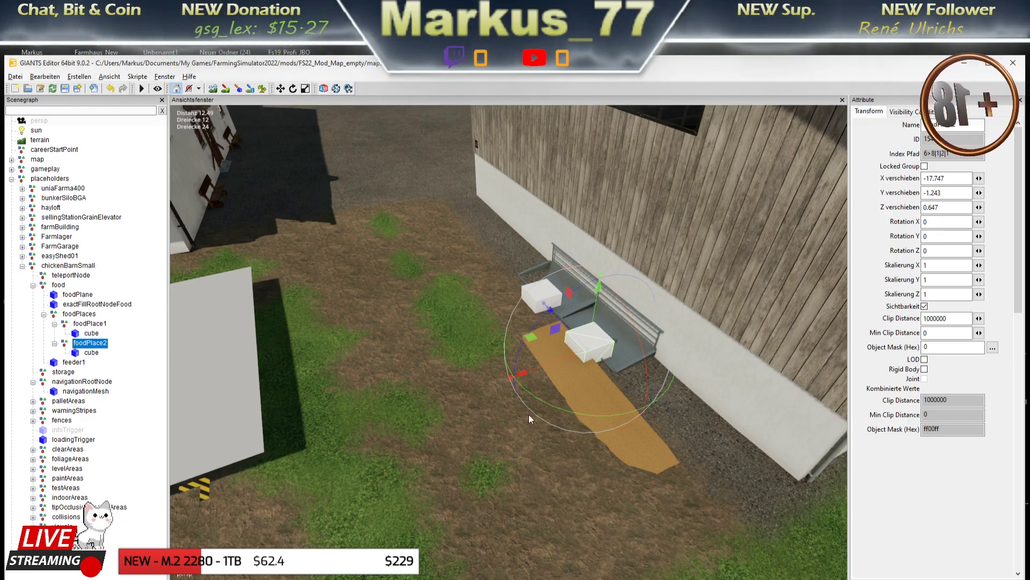
scroll(529, 414, down, 5)
middle_drag(418, 420, 632, 314)
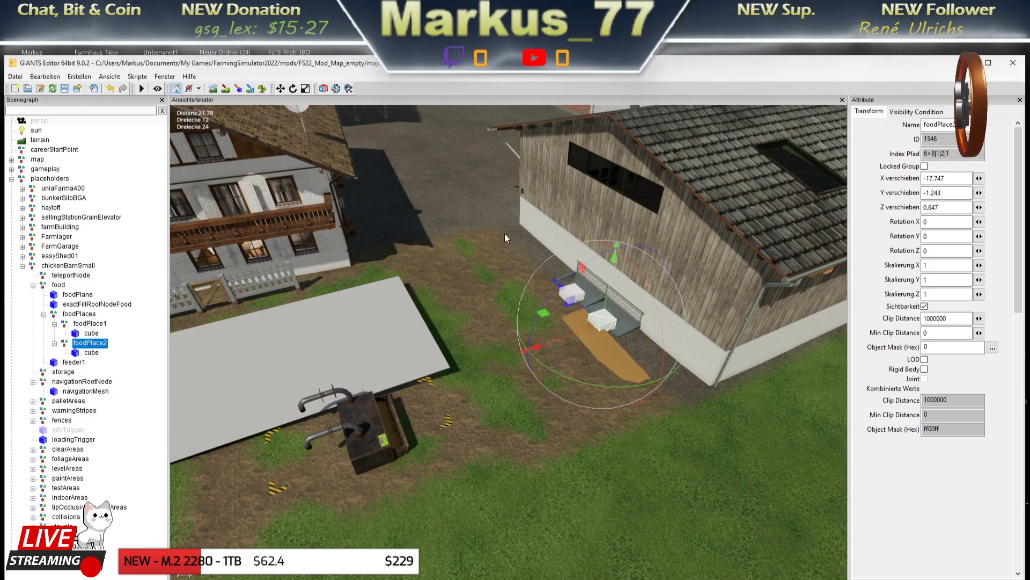
mouse_move(534, 267)
middle_down()
mouse_move(677, 299)
mouse_move(674, 281)
mouse_move(688, 291)
mouse_move(669, 265)
middle_up()
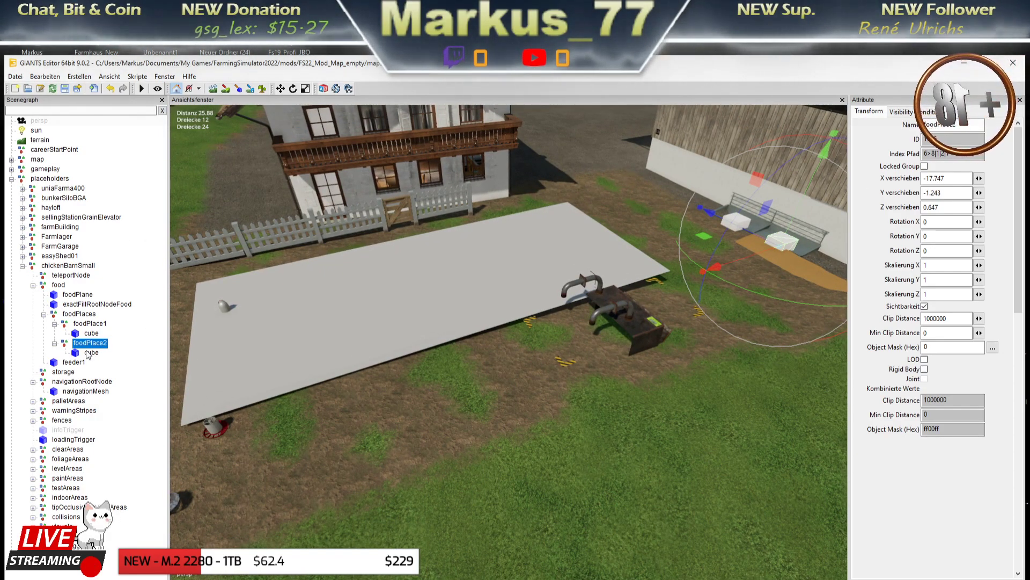
Create an empty Transform Group and a flat plane (Ebene) from the Erstellen menu
click(78, 77)
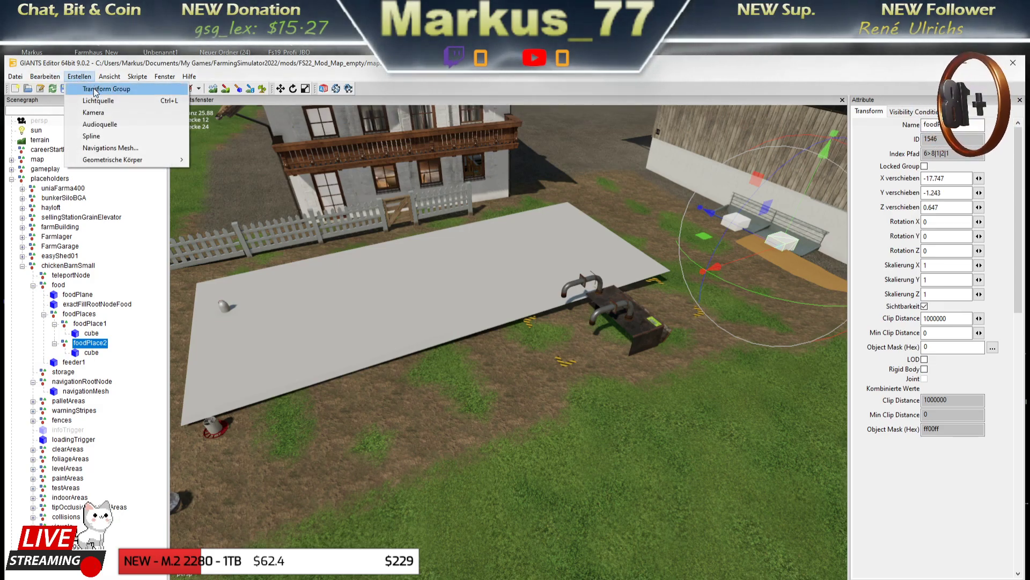
click(95, 90)
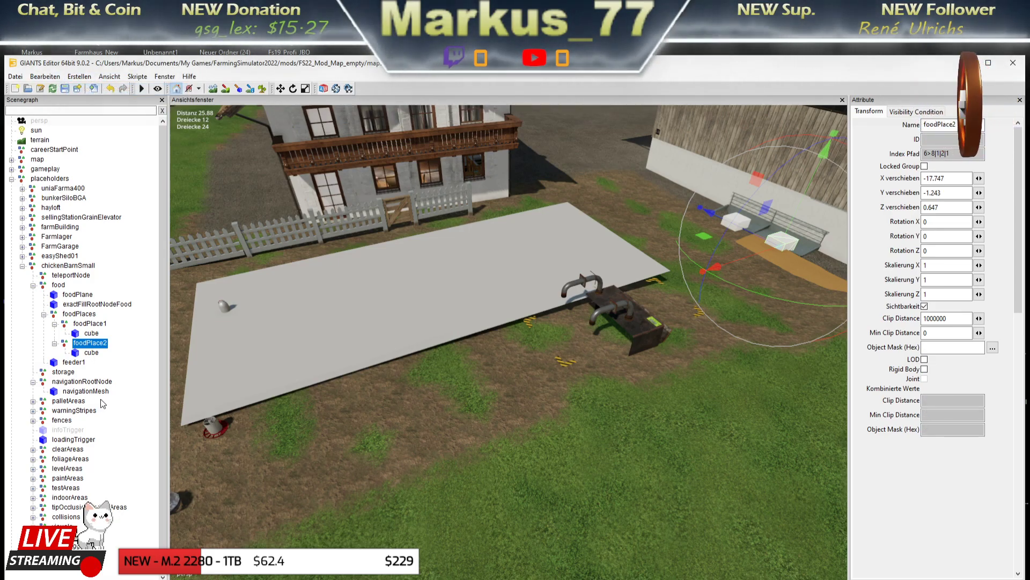
click(77, 78)
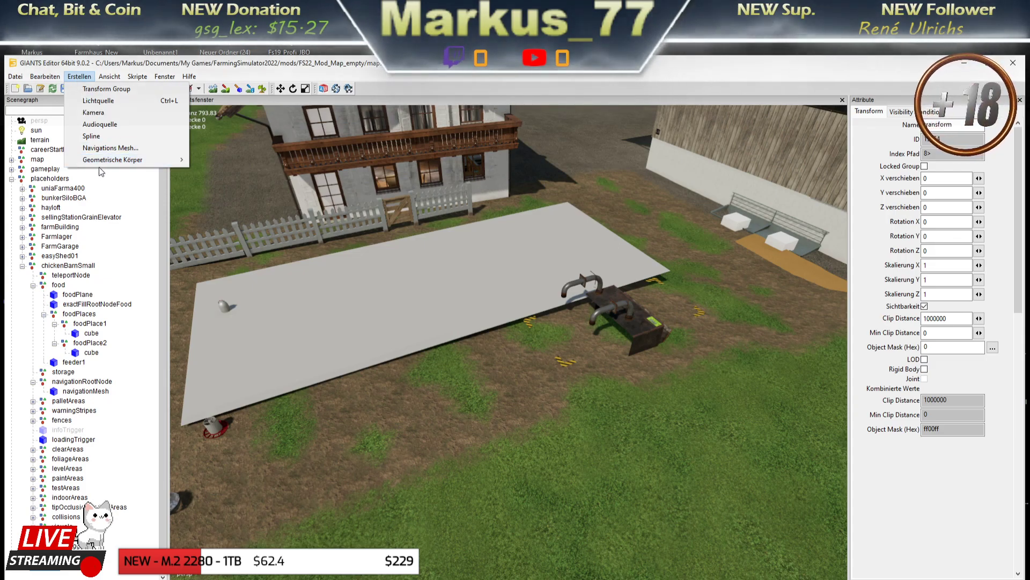
mouse_move(97, 159)
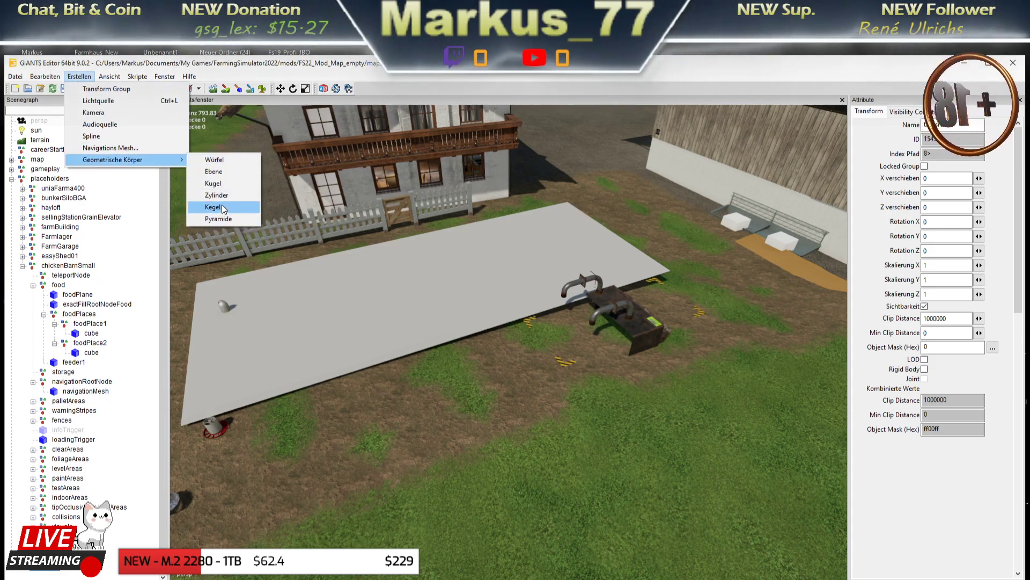
click(215, 173)
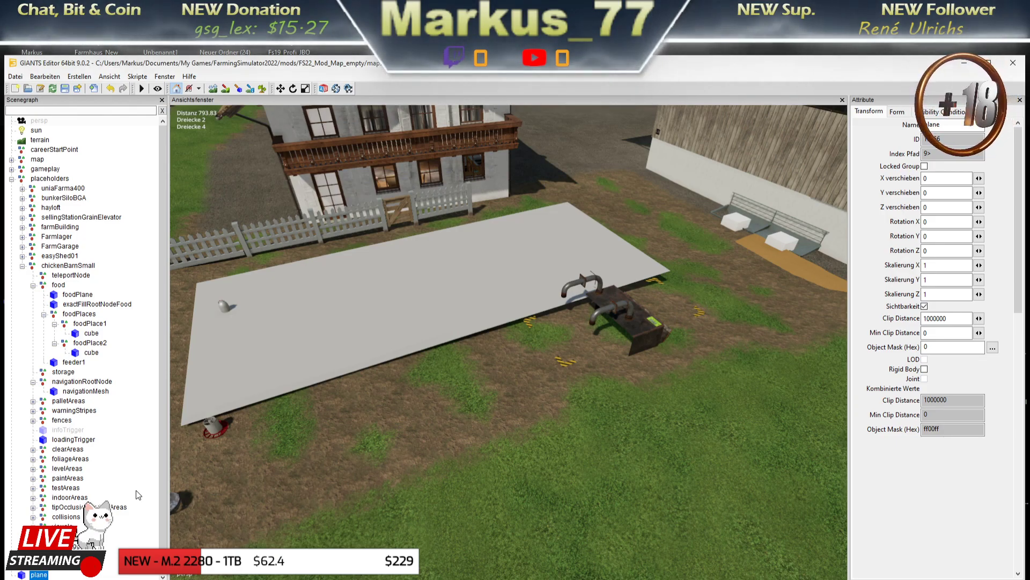
Check the new transform group and plane, then select navigationMesh under navigationRootNode
click(39, 570)
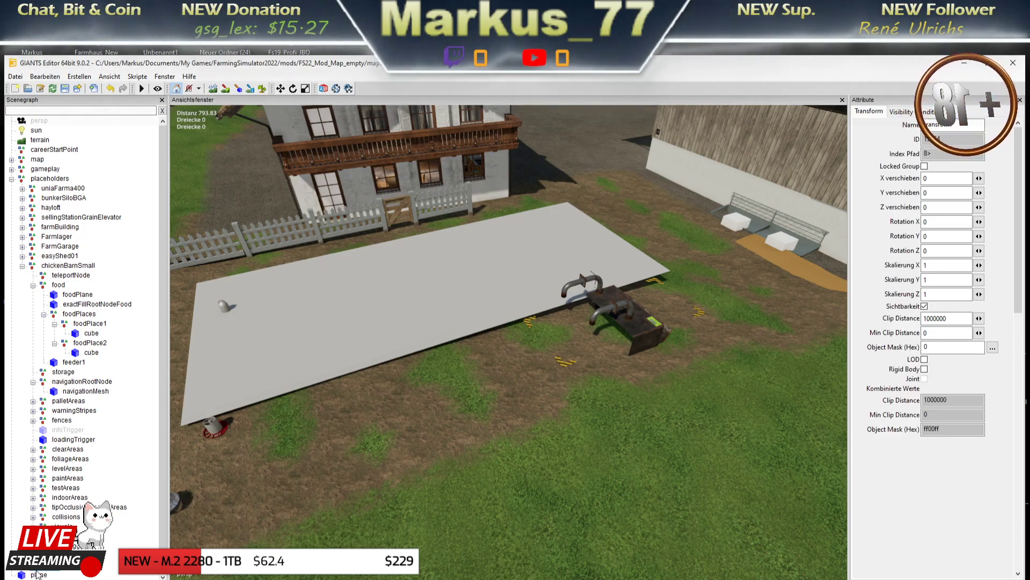
click(38, 575)
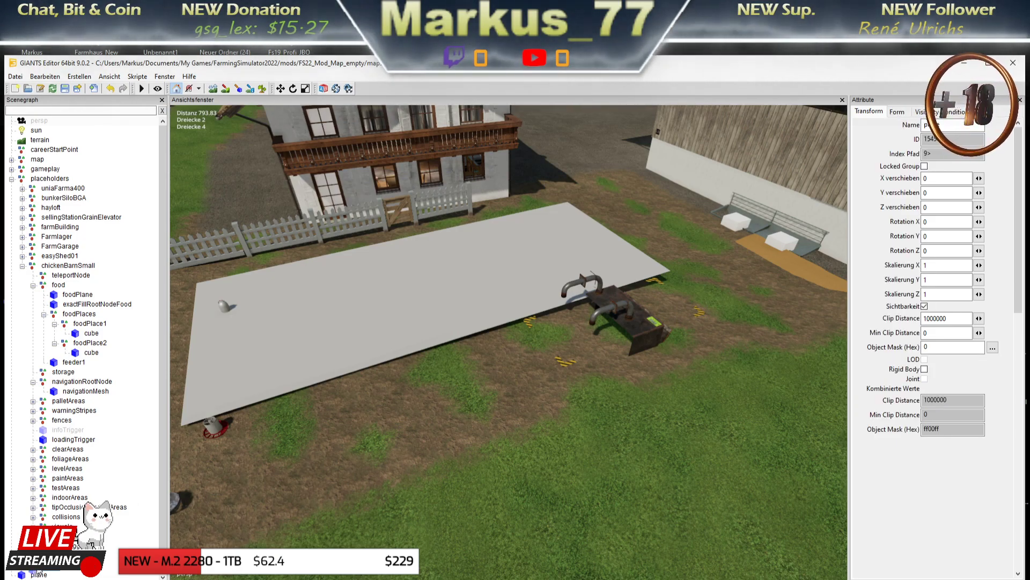
key(Up)
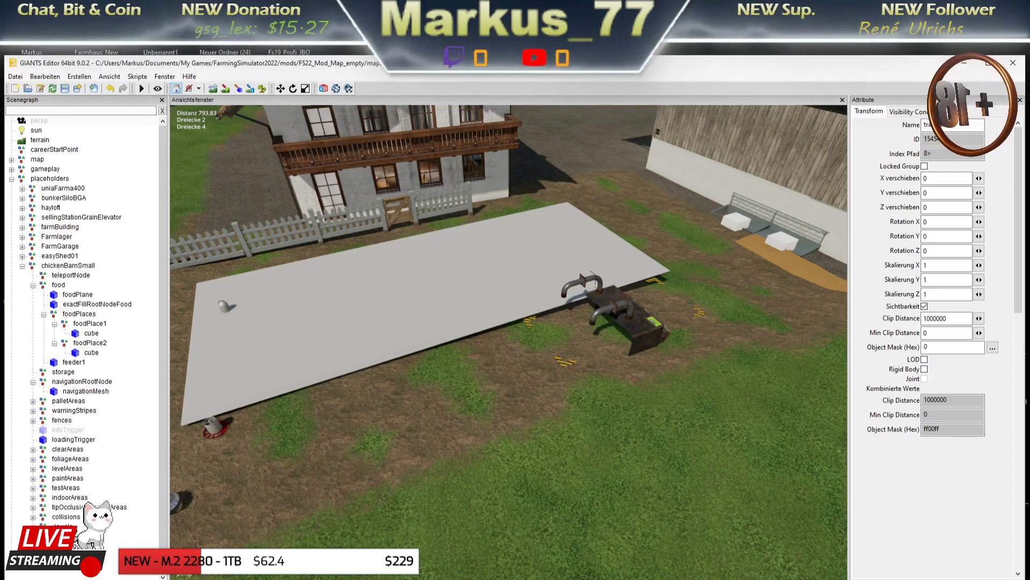
click(78, 391)
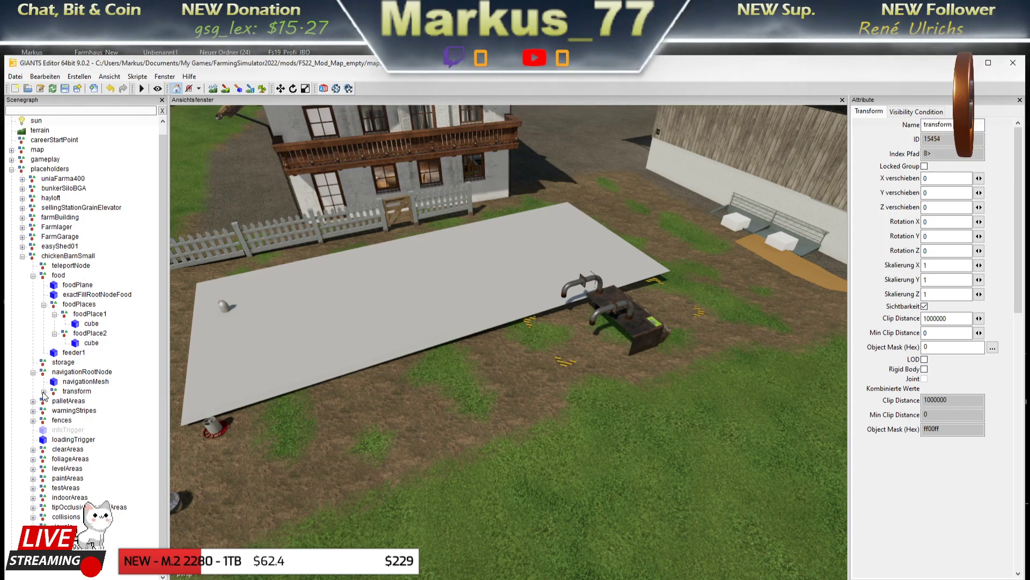
Set the transform group's Y and Z position and its Y rotation to 0
click(44, 391)
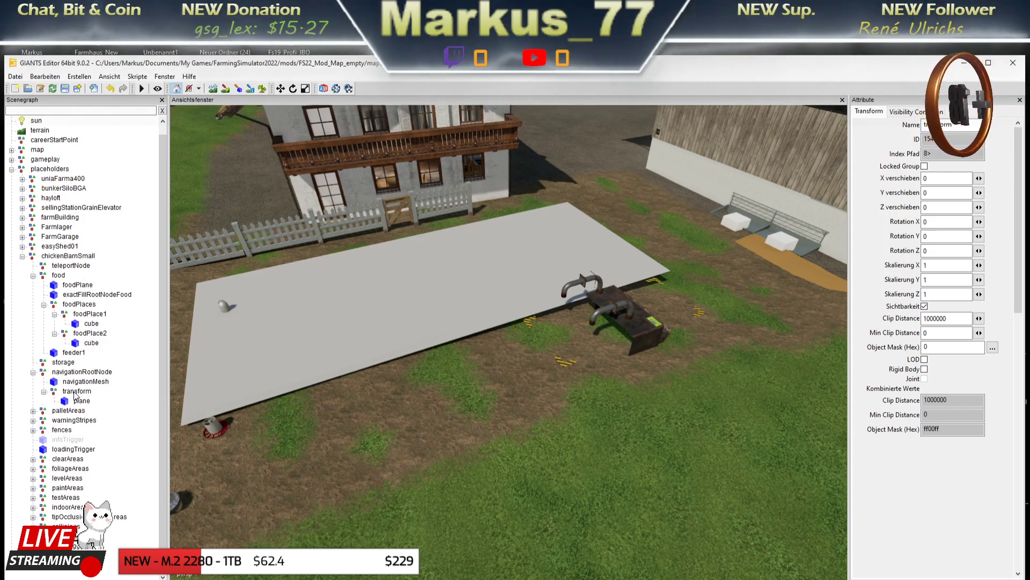
click(76, 392)
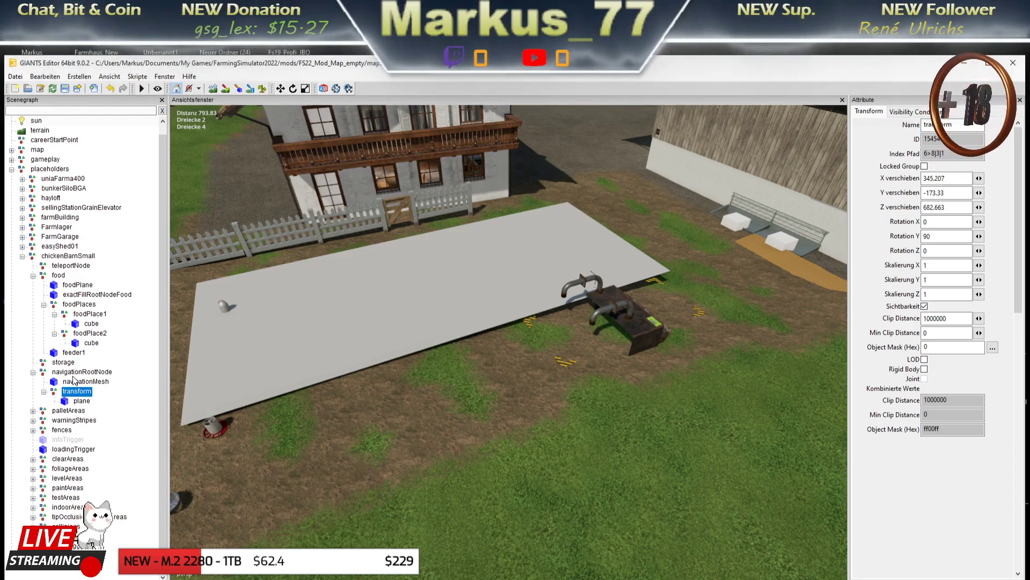
click(81, 401)
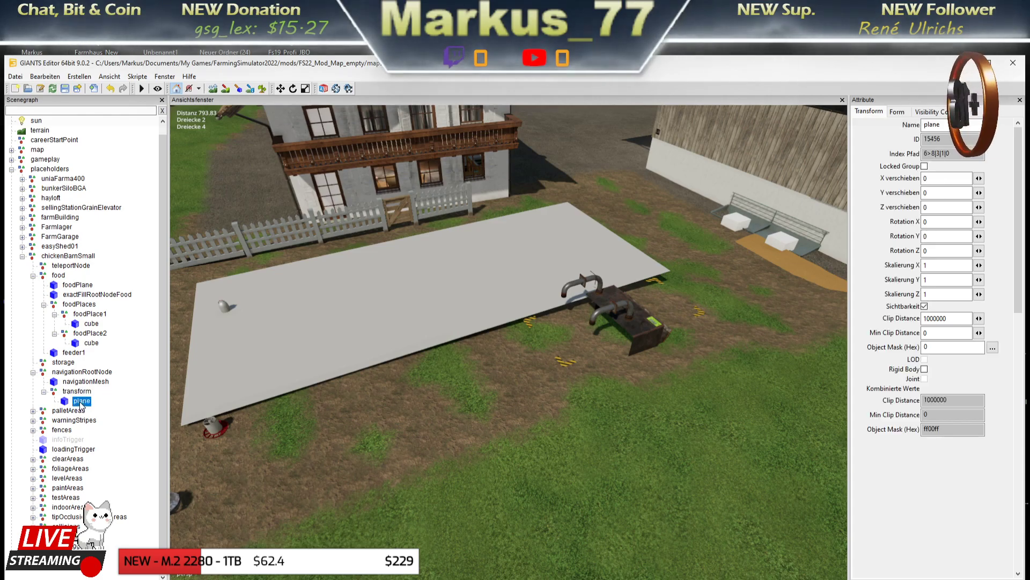
click(79, 391)
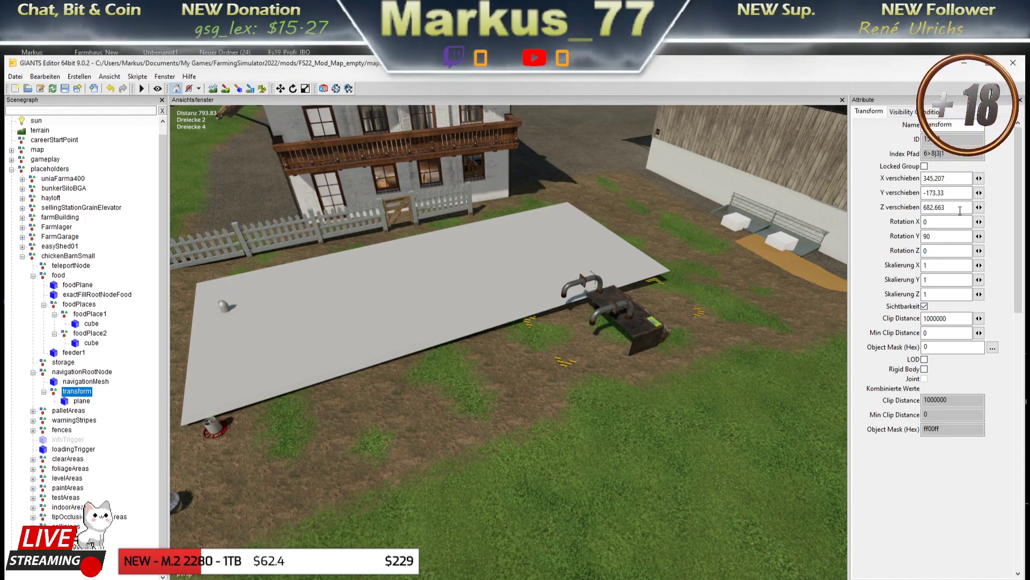
drag(960, 210, 908, 214)
text(0)
drag(960, 192, 924, 193)
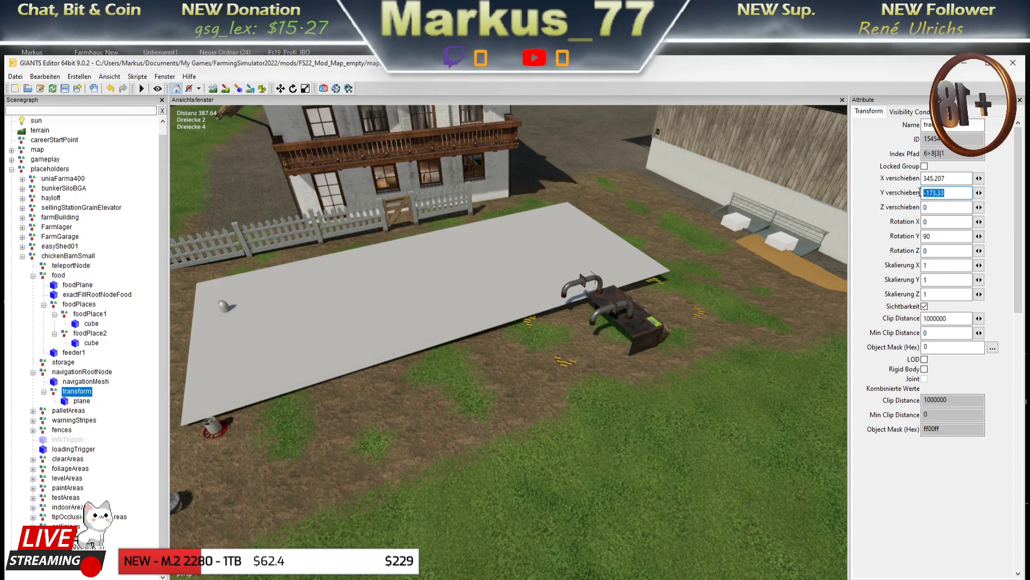
text(00)
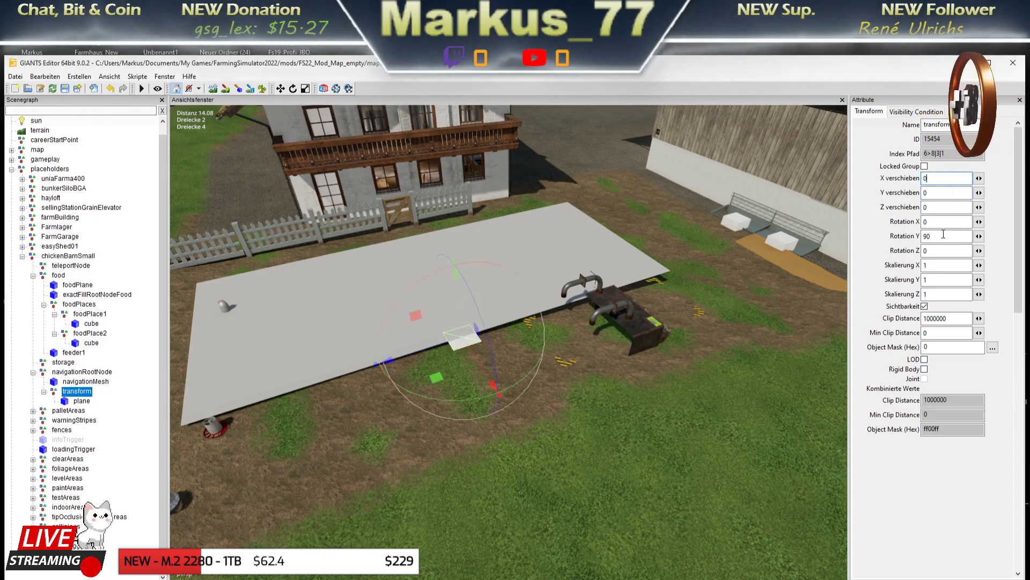
double_click(942, 236)
text(0)
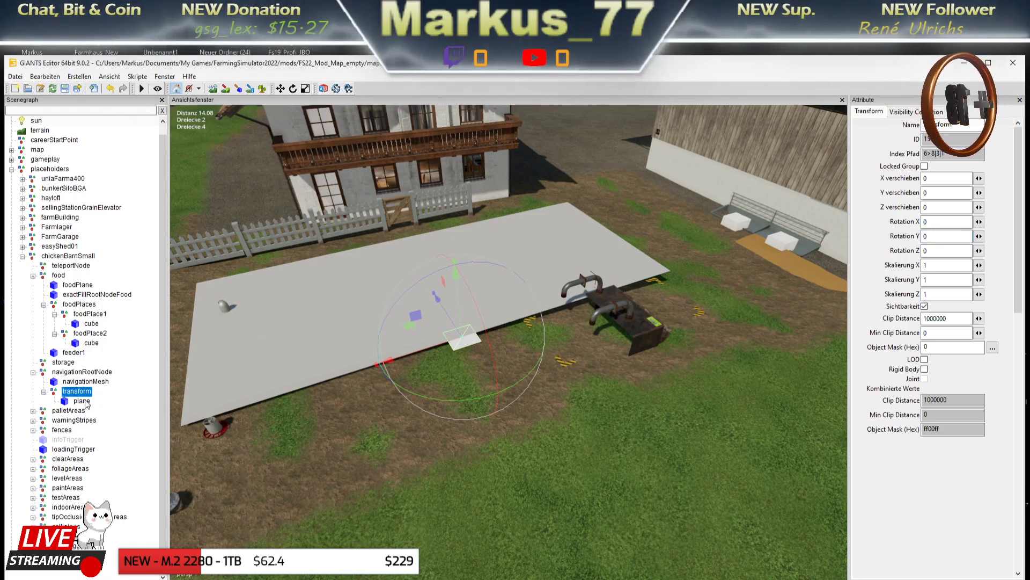
key(Down)
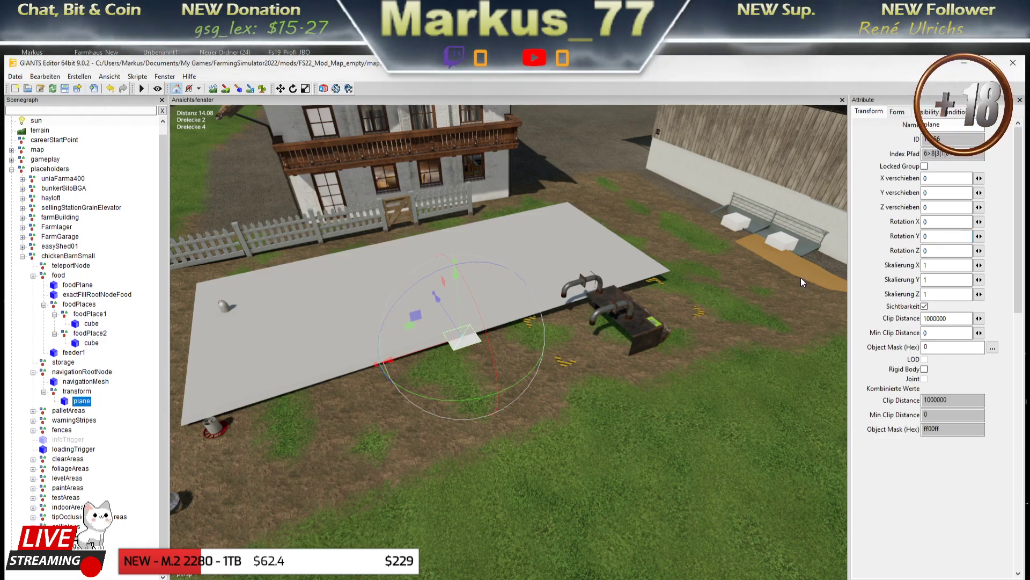
Rename the group navmesh_muster and select the plane inside it
click(75, 391)
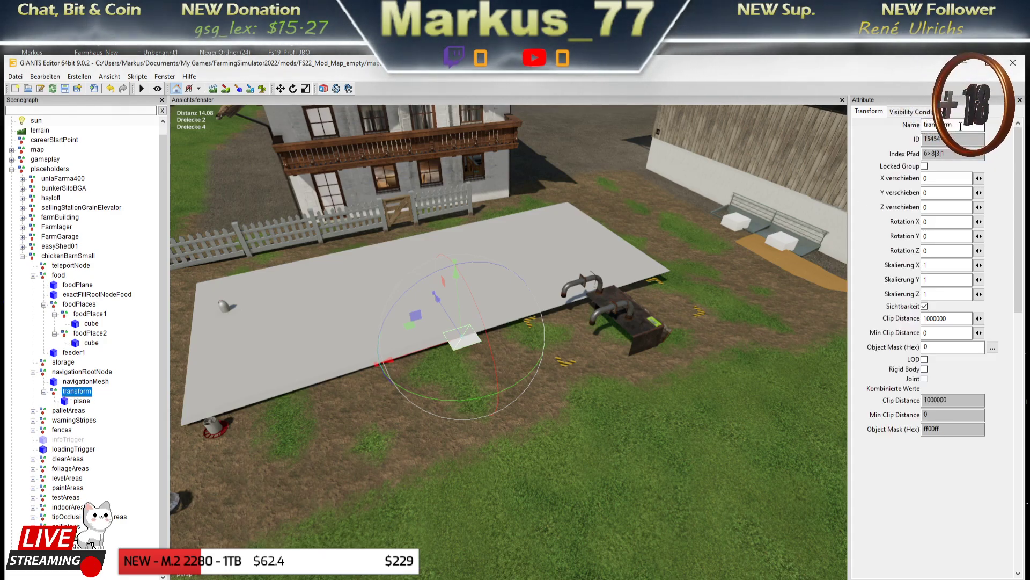
double_click(936, 125)
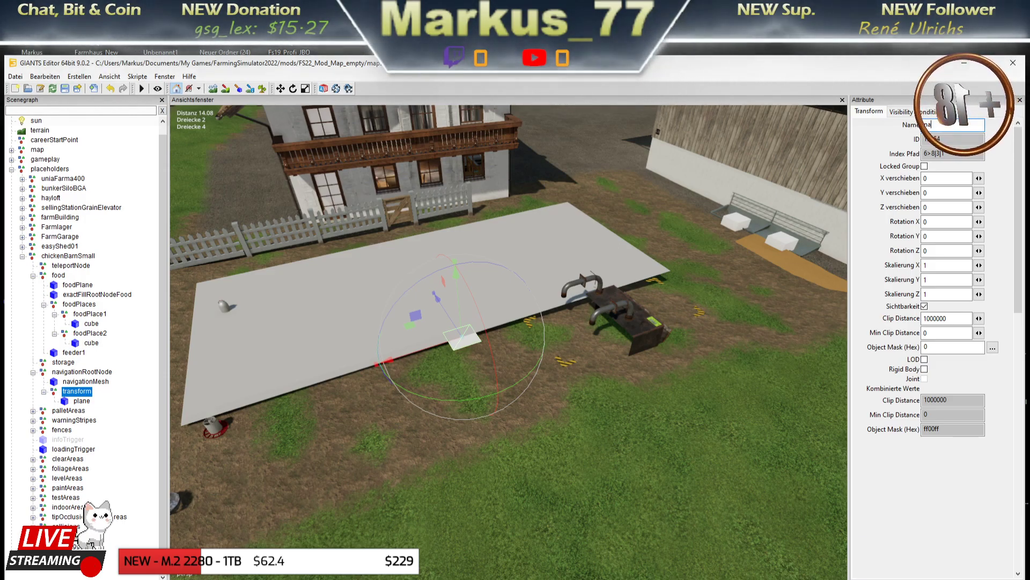
text(navmesh_)
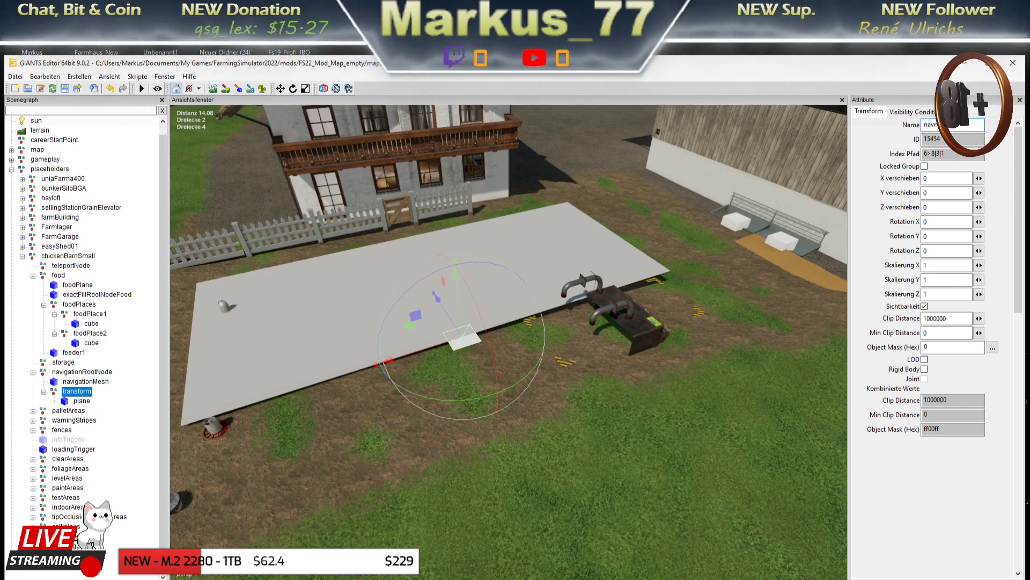
text(muster)
key(Return)
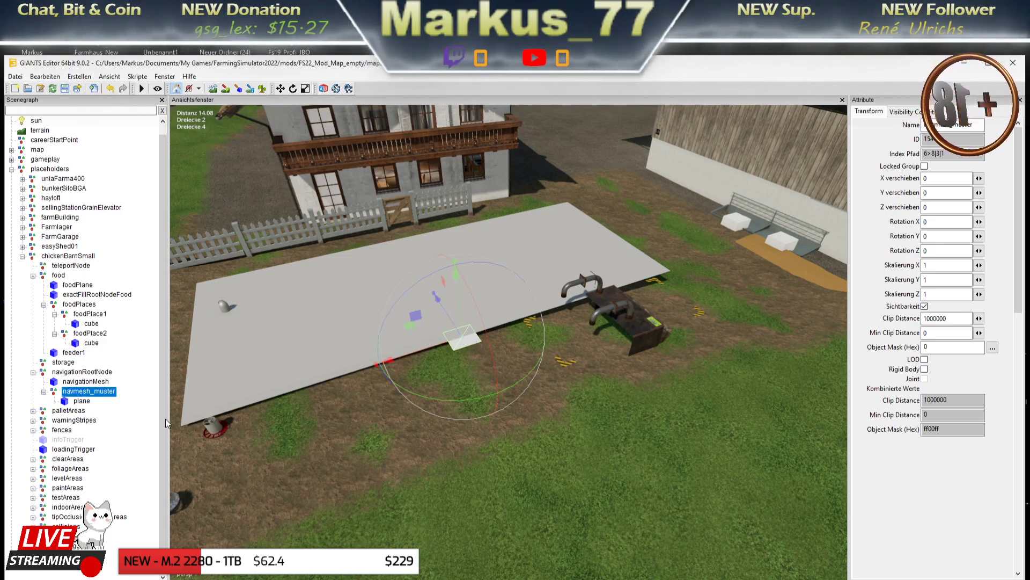
click(82, 400)
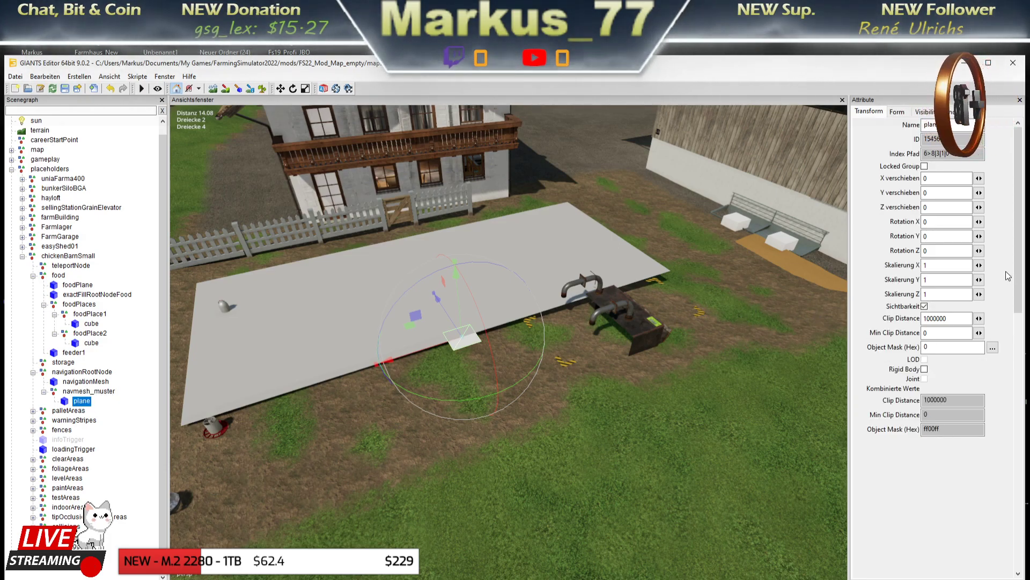
click(935, 114)
Set the plane's Build Nav Mesh Mask to Hex fe (decimal 254) and confirm
click(897, 113)
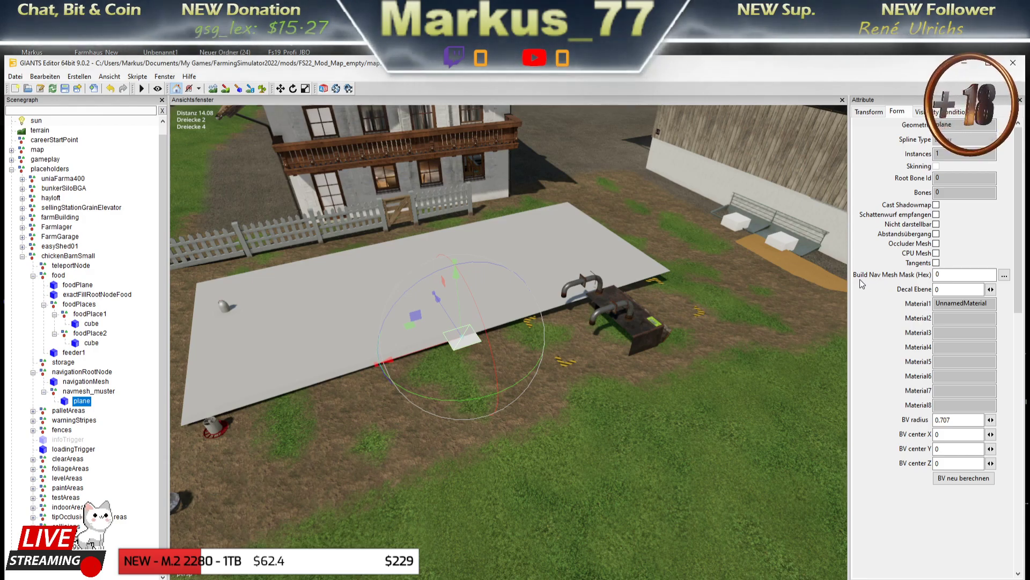
click(1004, 276)
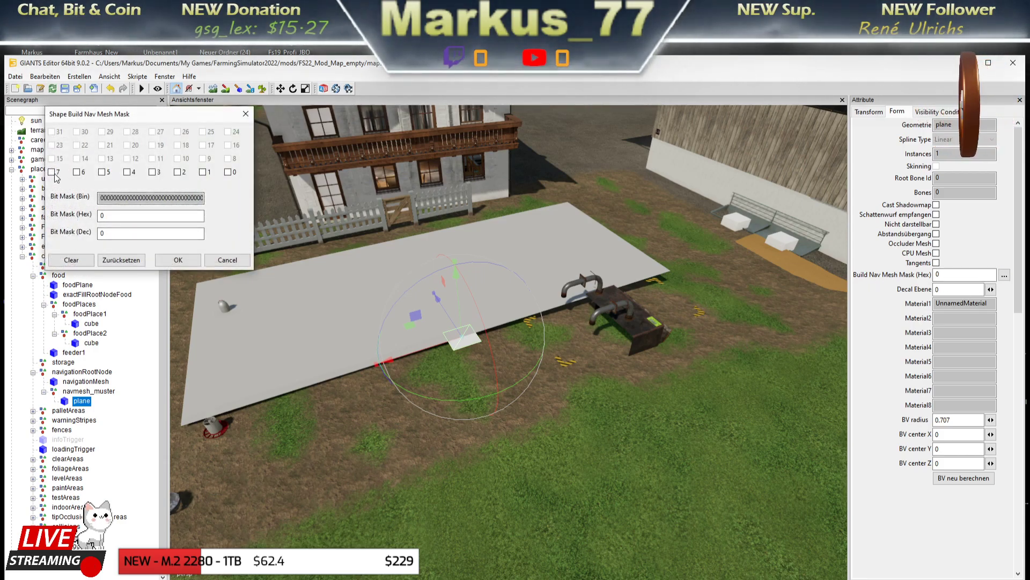
click(52, 173)
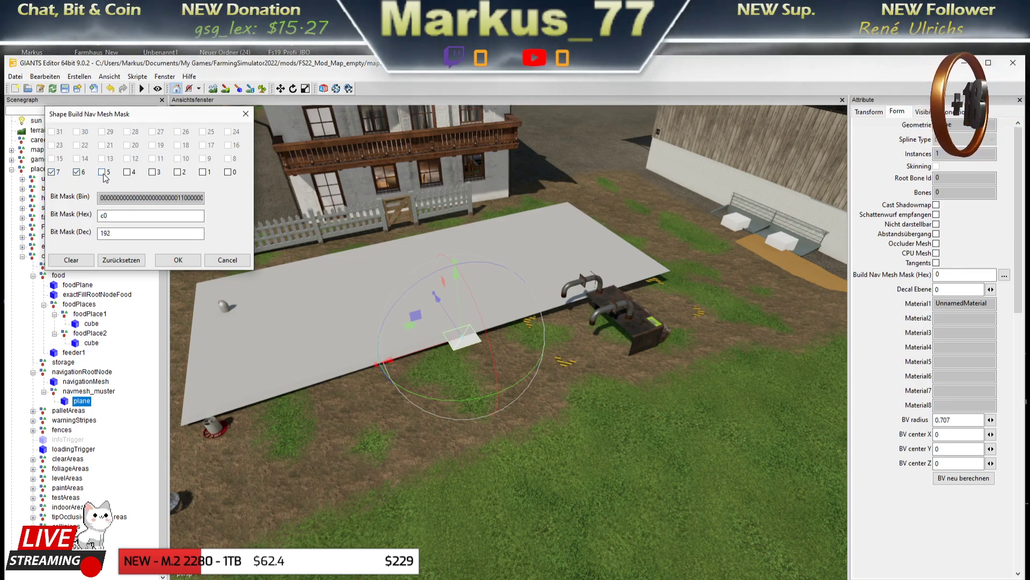
click(128, 172)
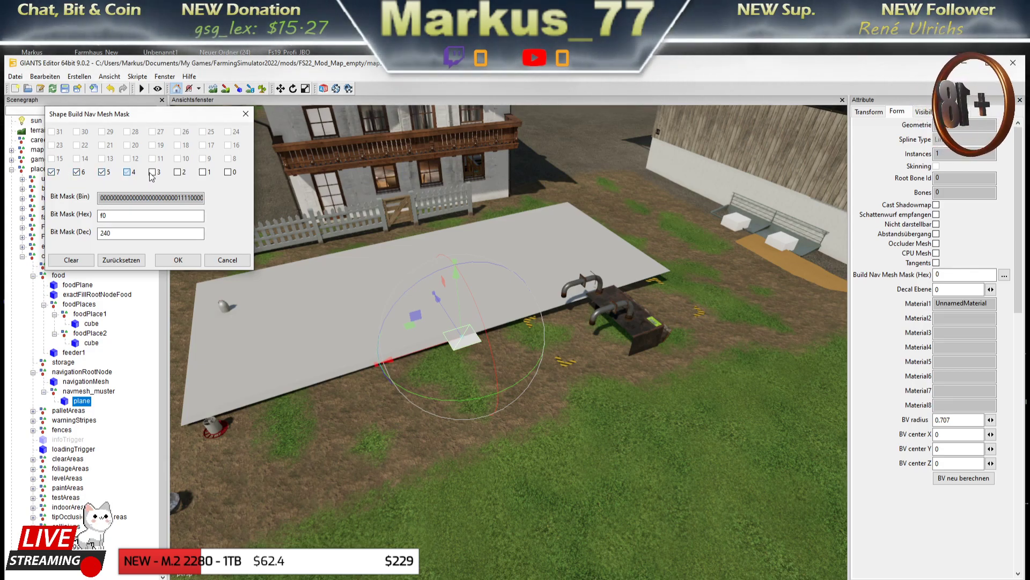
click(177, 172)
click(203, 173)
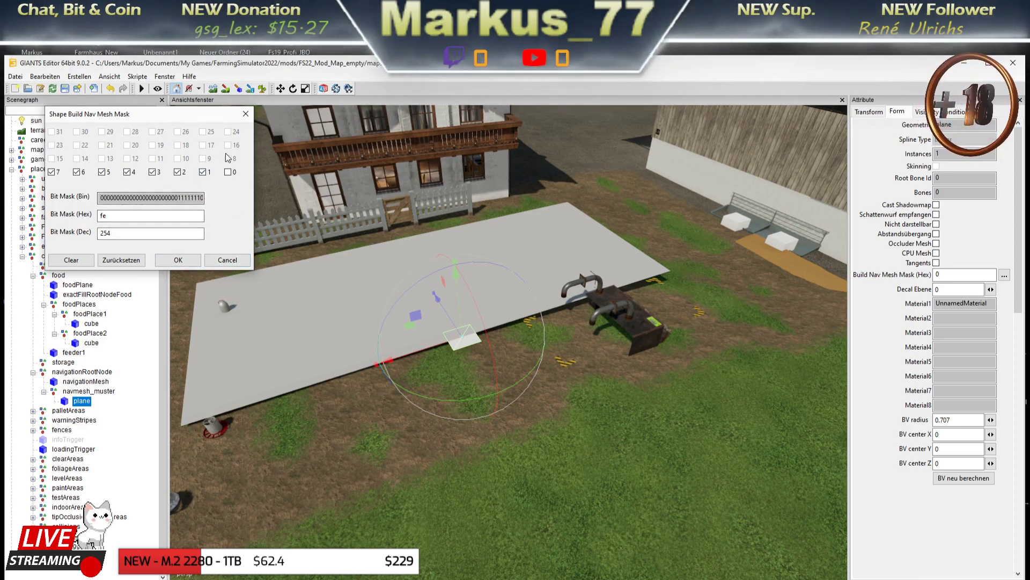
click(182, 263)
Move the navmesh plane over to the feeding bench and stretch it into a long strip
middle_drag(522, 422, 382, 433)
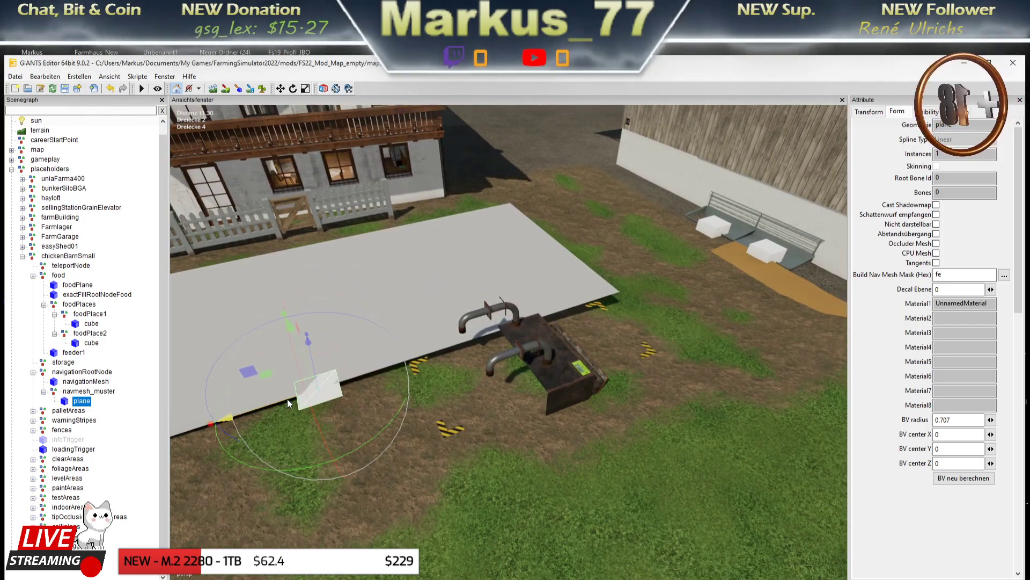
drag(288, 398, 785, 311)
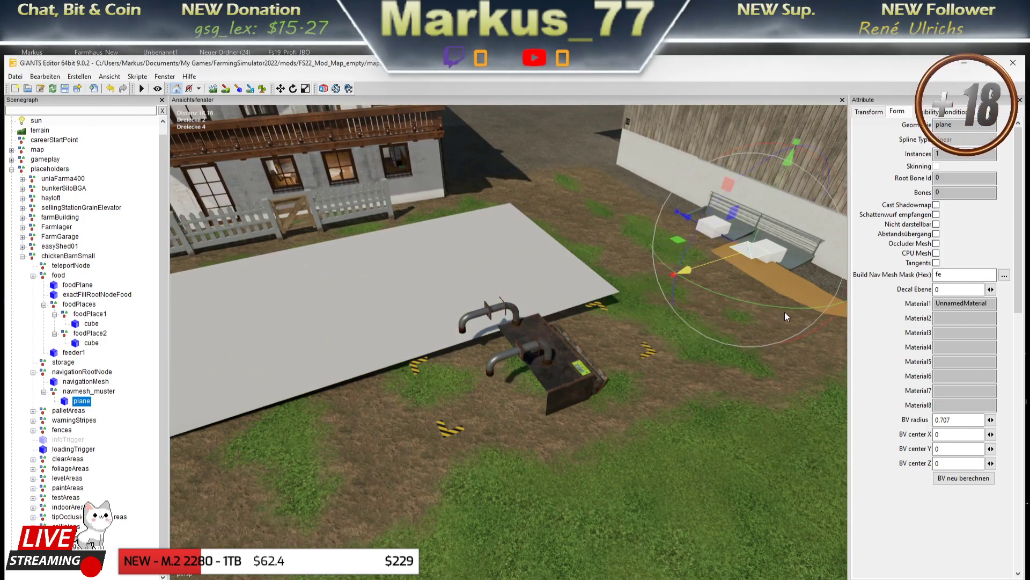
mouse_move(685, 311)
middle_down()
mouse_move(597, 421)
mouse_move(549, 366)
middle_up()
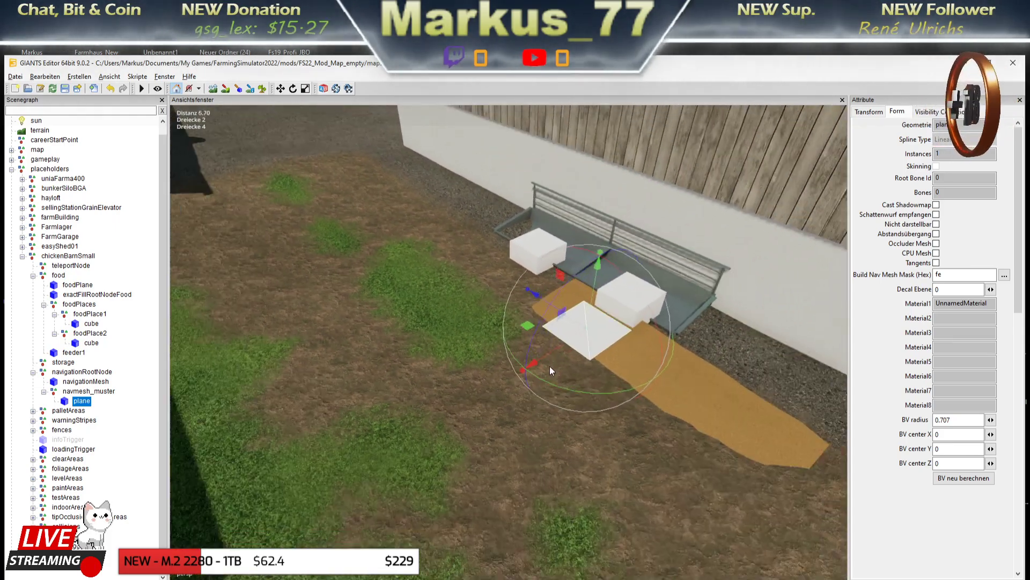
scroll(550, 366, down, 2)
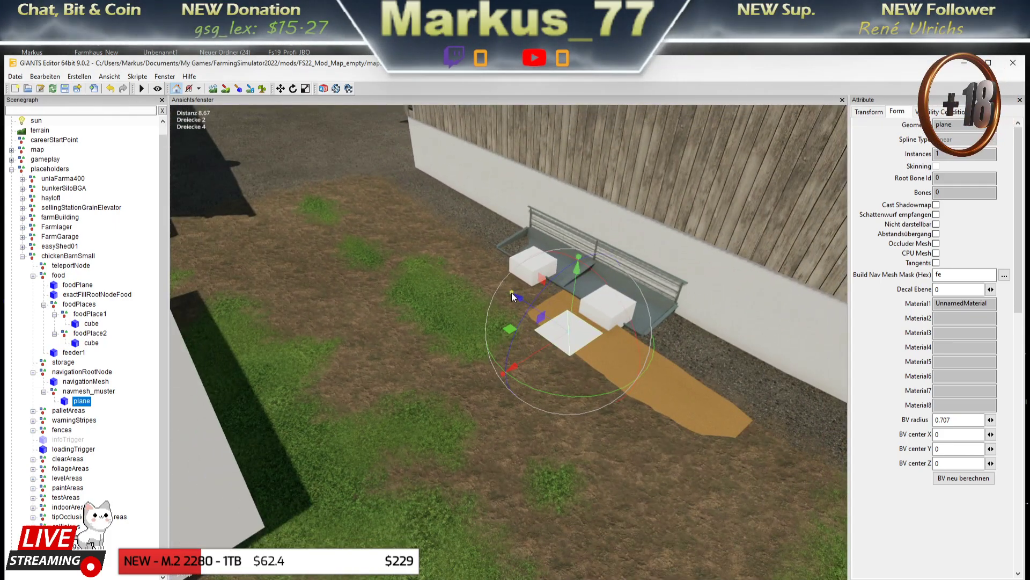
drag(511, 292, 131, 182)
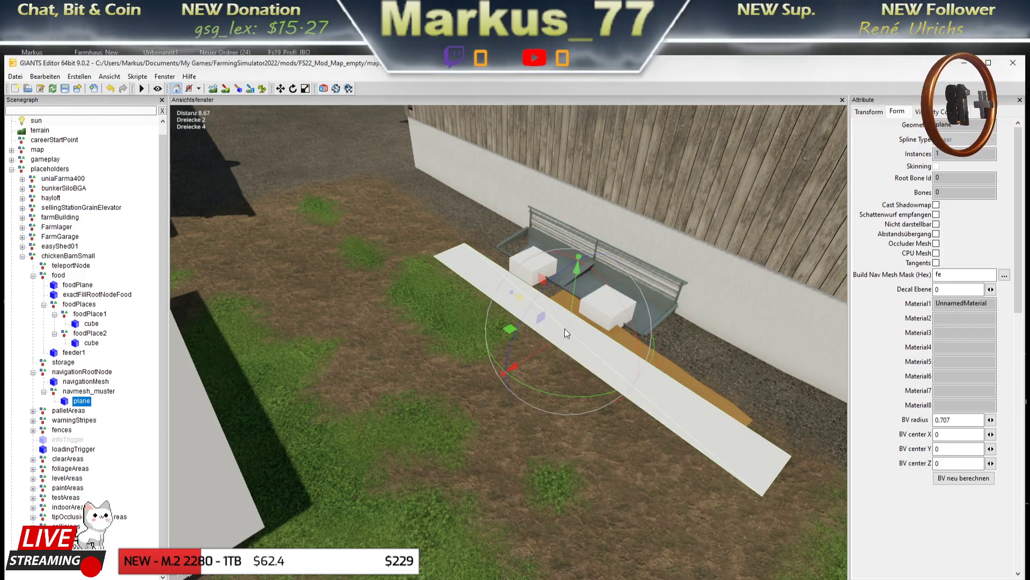
drag(561, 328, 427, 285)
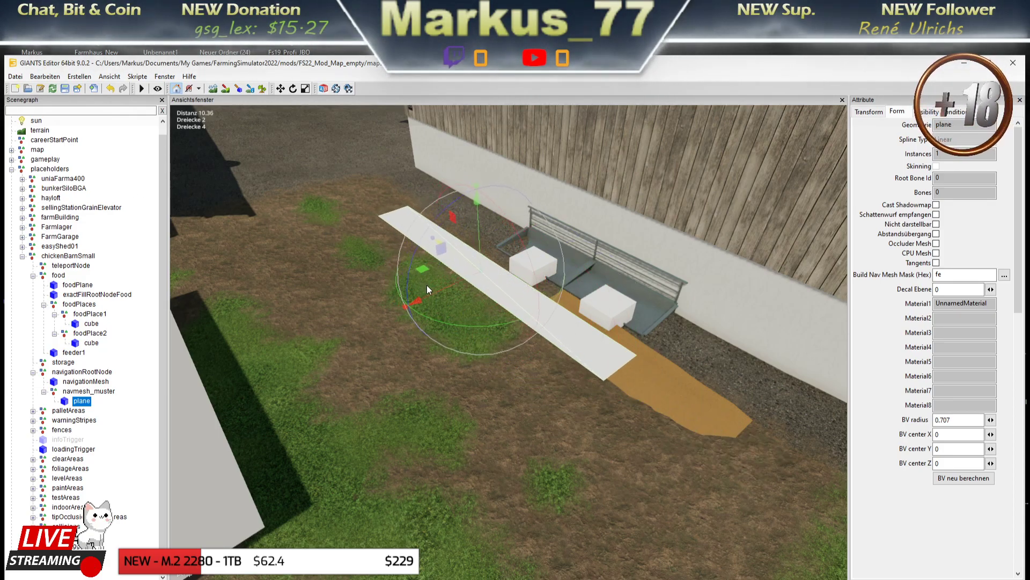
middle_drag(427, 285, 433, 391)
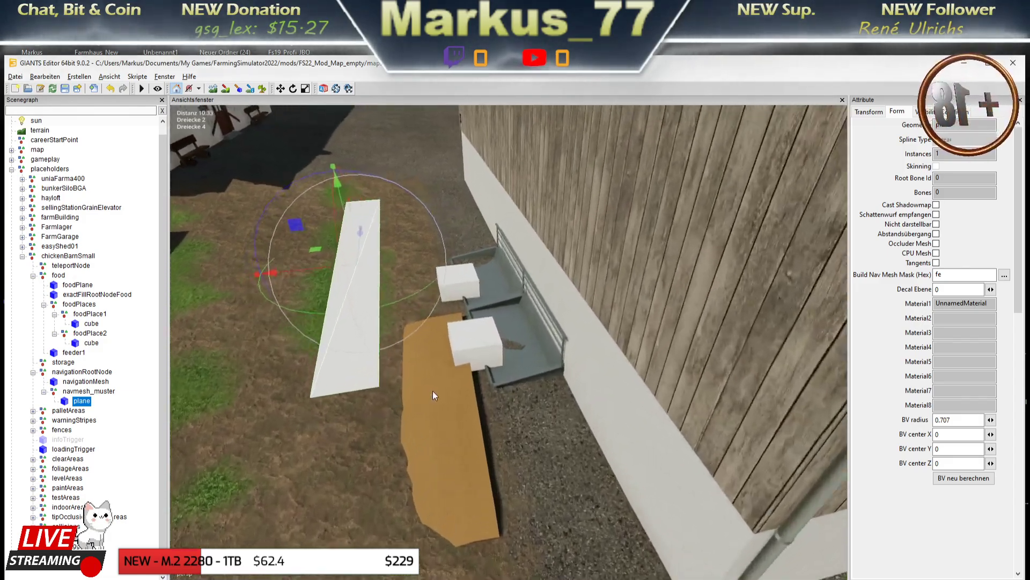
Widen the plane along X, lower it to ground level and shift it against the barn wall
drag(256, 275, 110, 275)
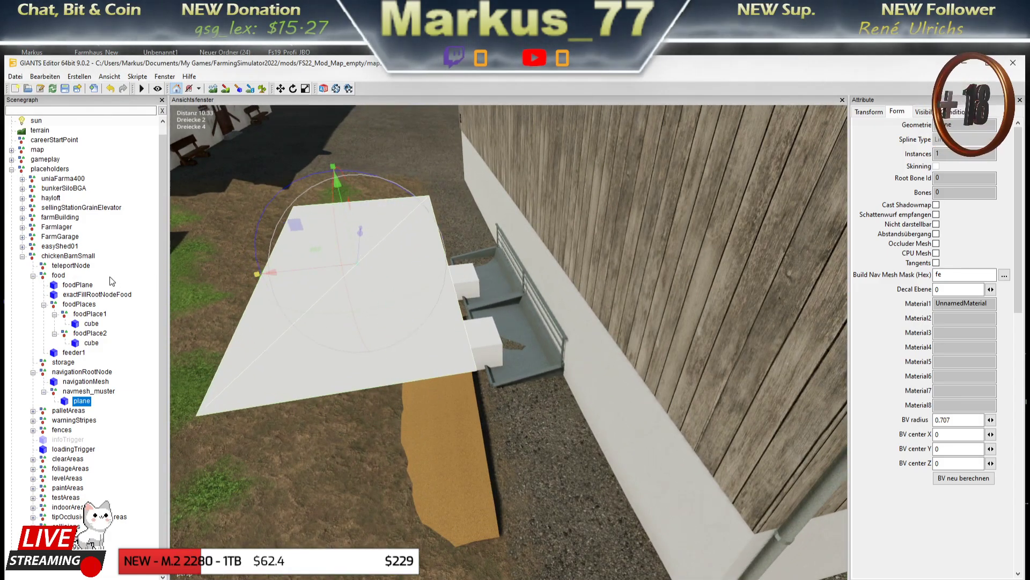
drag(349, 227, 354, 279)
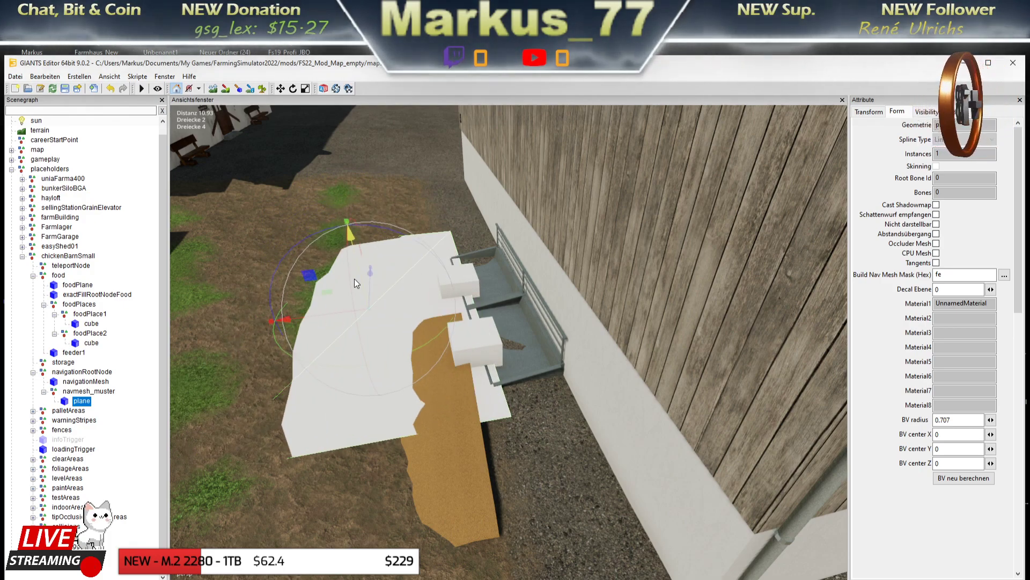
mouse_move(327, 314)
mouse_down()
mouse_move(401, 323)
mouse_move(379, 344)
mouse_up()
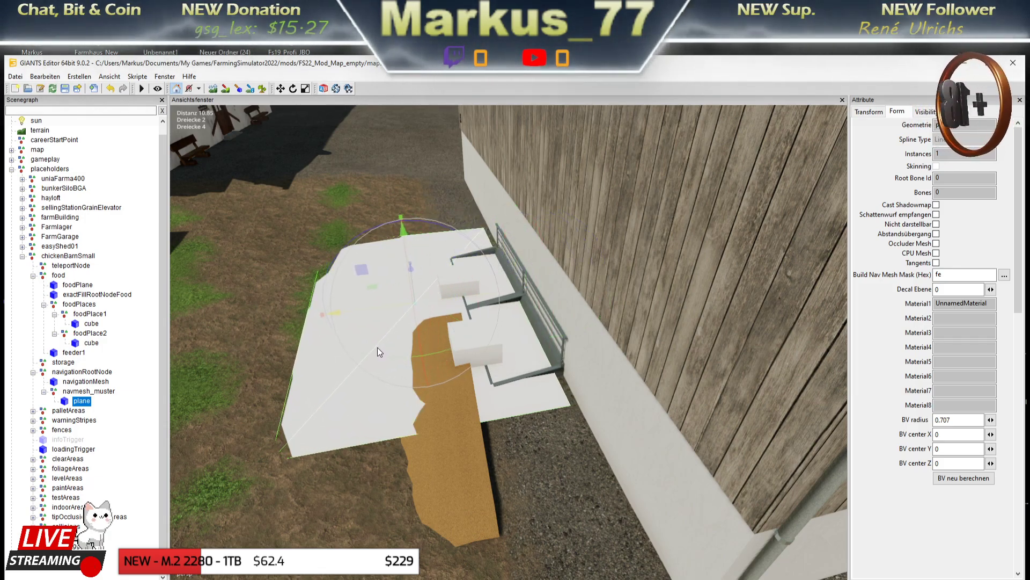
drag(379, 350, 377, 352)
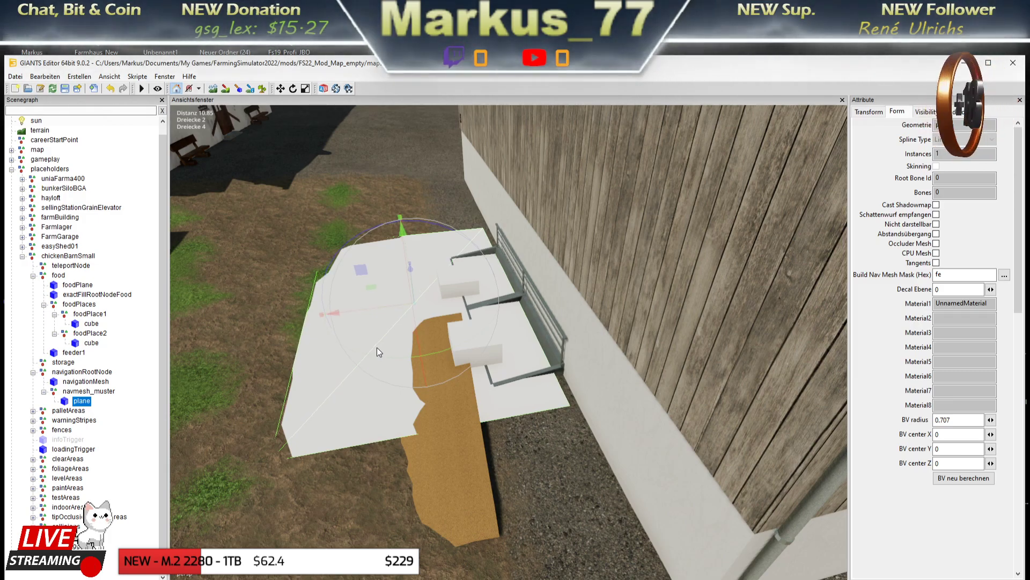
middle_drag(419, 378, 462, 365)
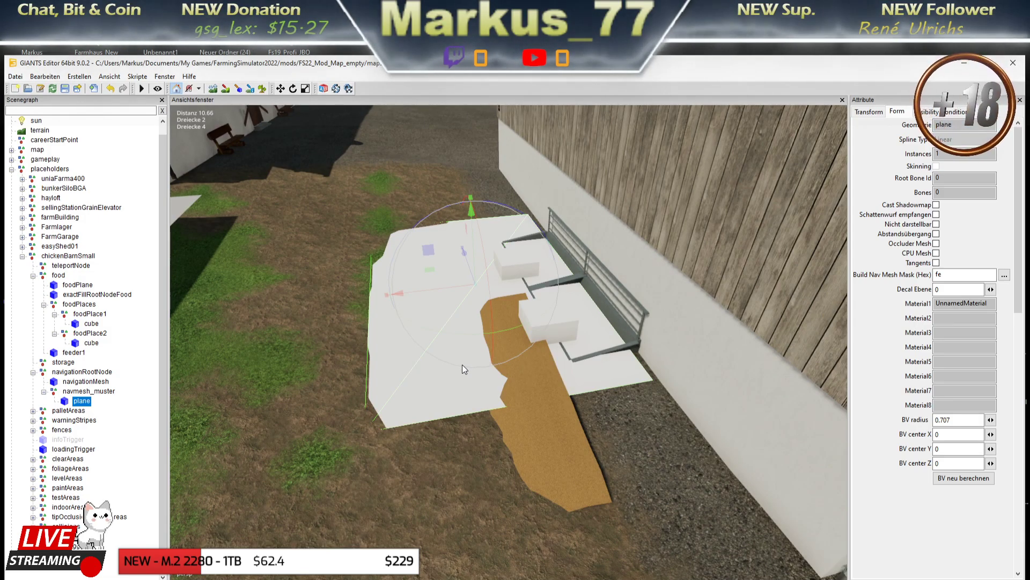
middle_drag(466, 374, 433, 406)
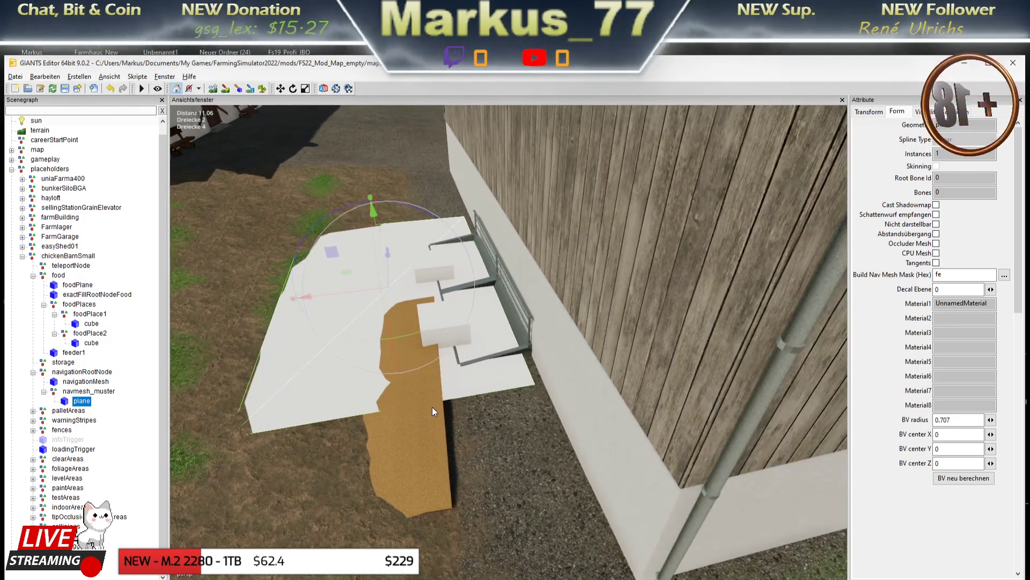
scroll(433, 407, up, 3)
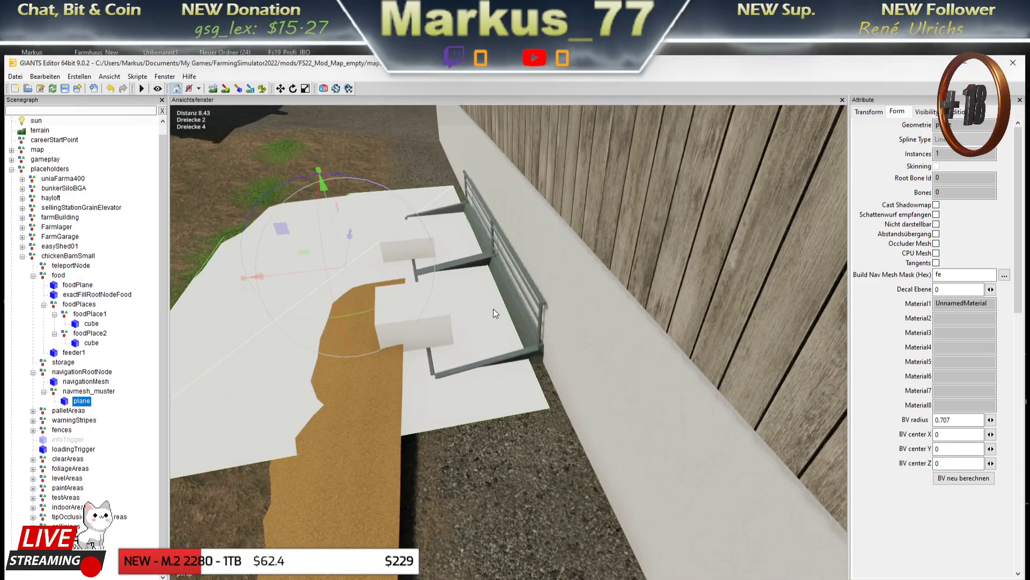
middle_drag(430, 389, 575, 432)
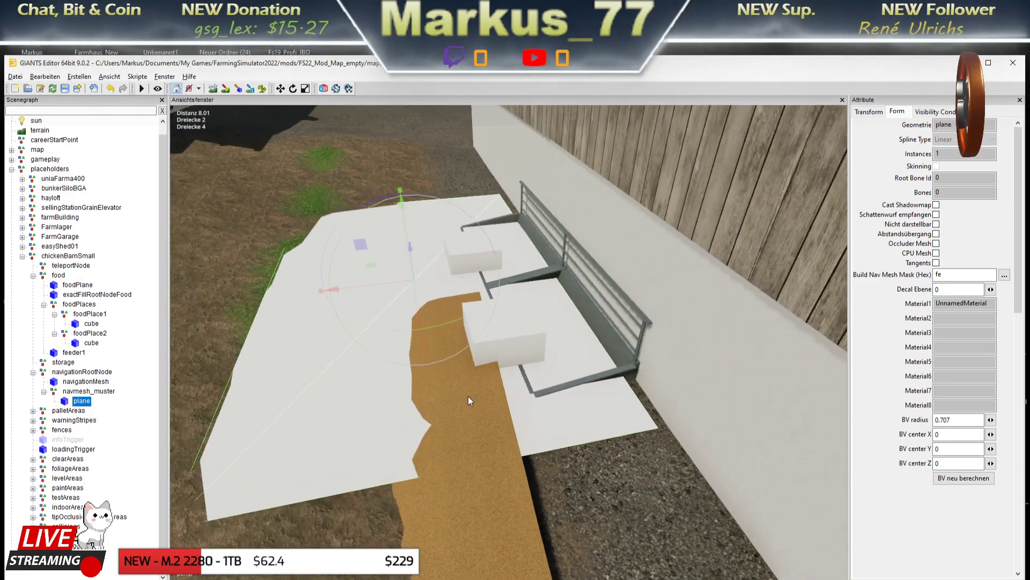
scroll(430, 443, down, 3)
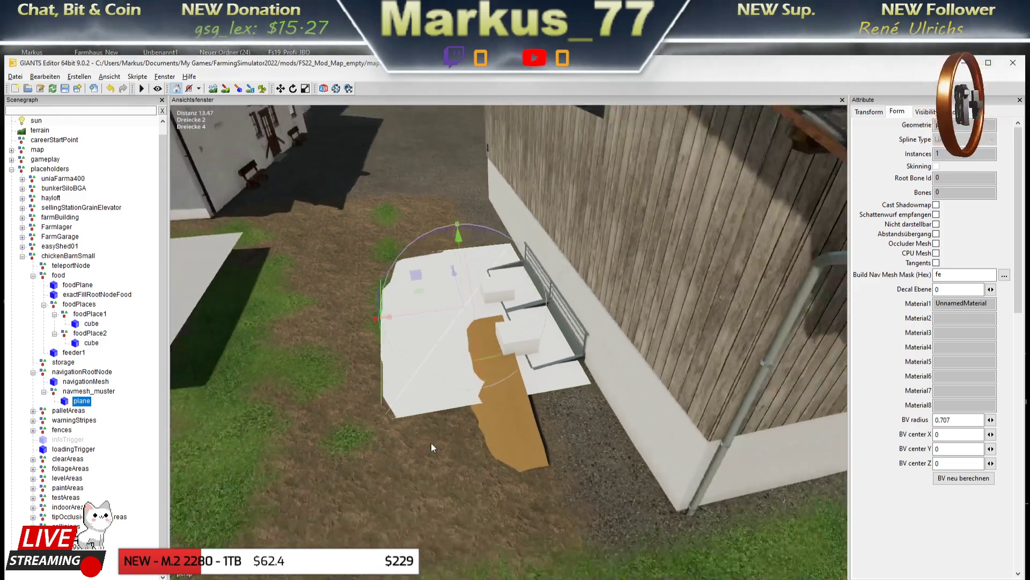
middle_drag(430, 443, 476, 424)
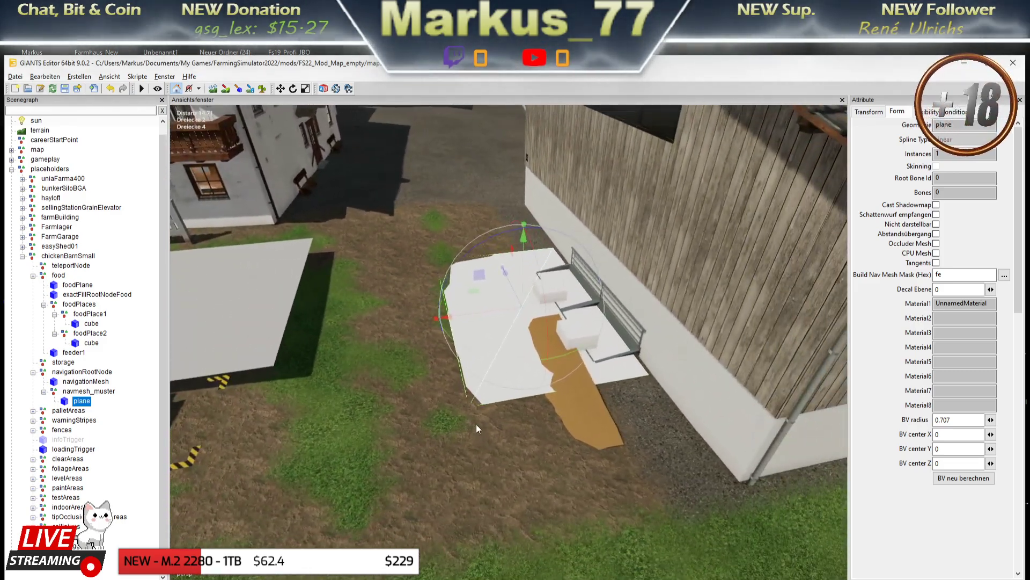
scroll(475, 424, up, 2)
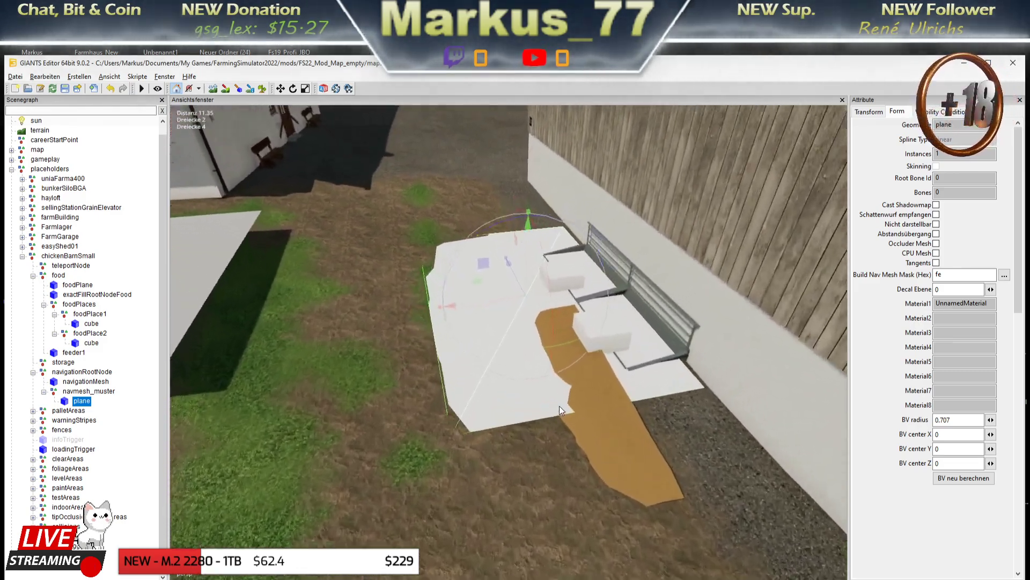
middle_drag(559, 406, 546, 379)
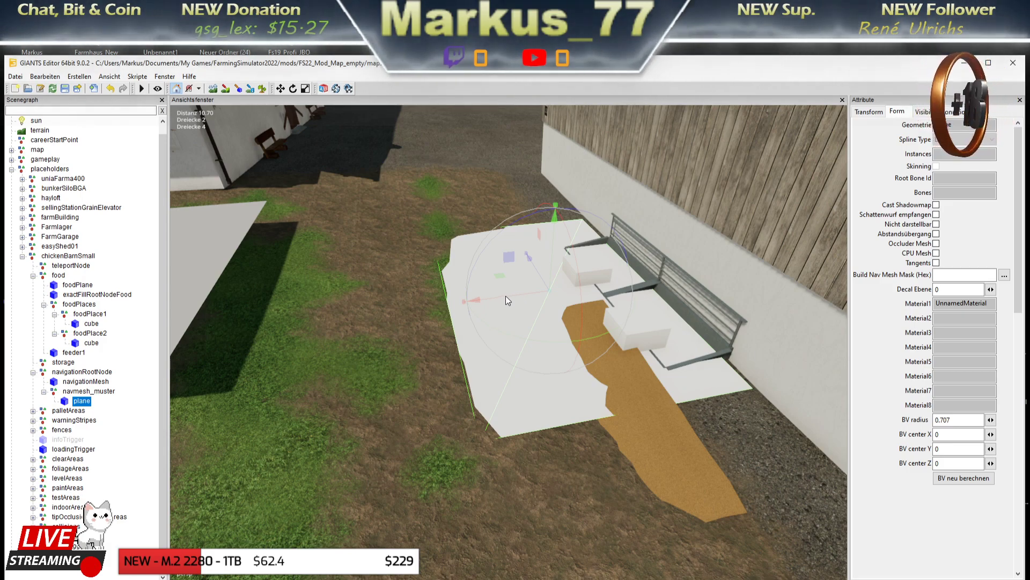
Duplicate the plane, then move, raise and rotate the copy onto the grass at left
key(ctrl+d)
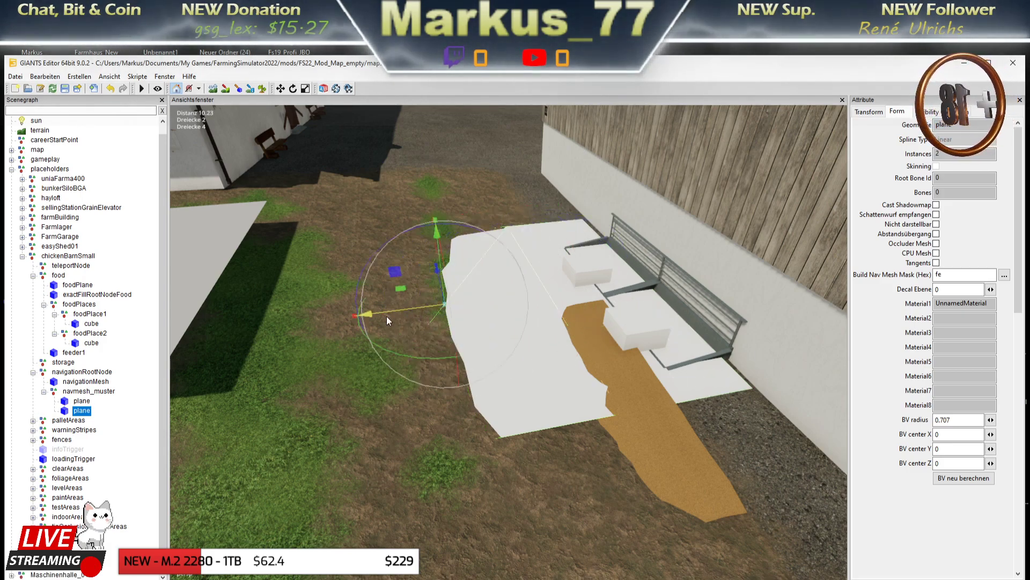
drag(498, 297, 304, 321)
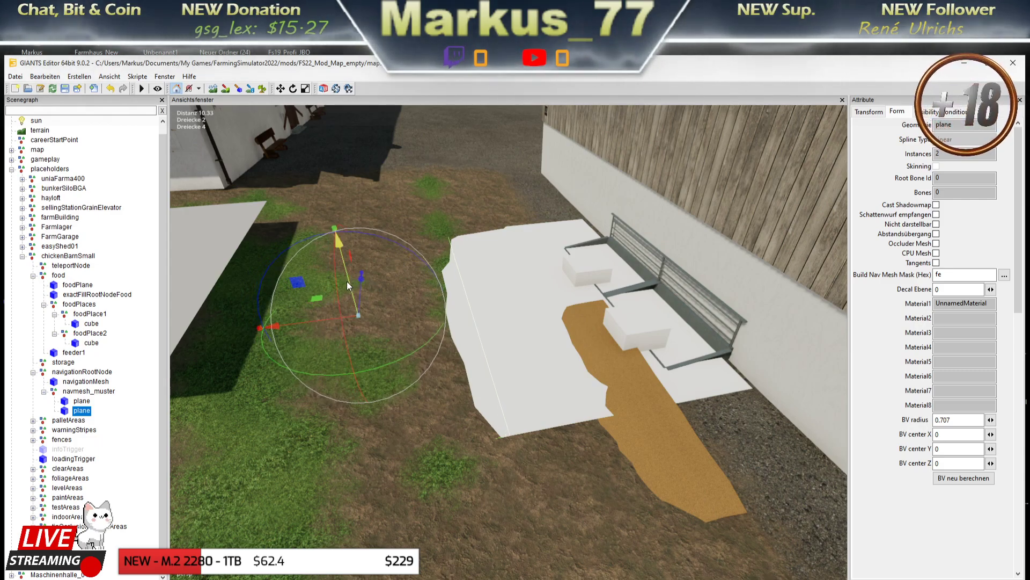
drag(350, 282, 363, 272)
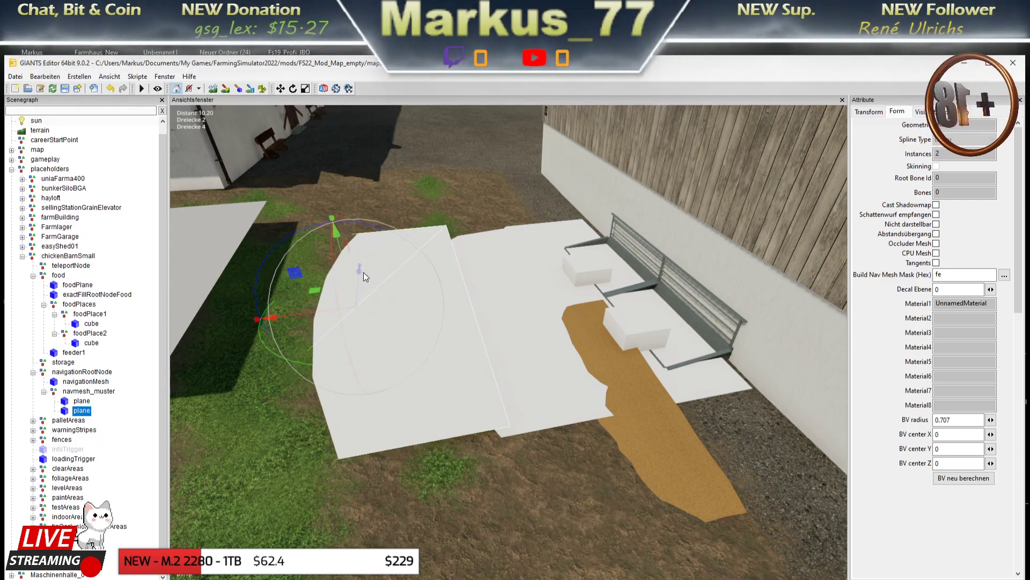
drag(403, 238, 408, 244)
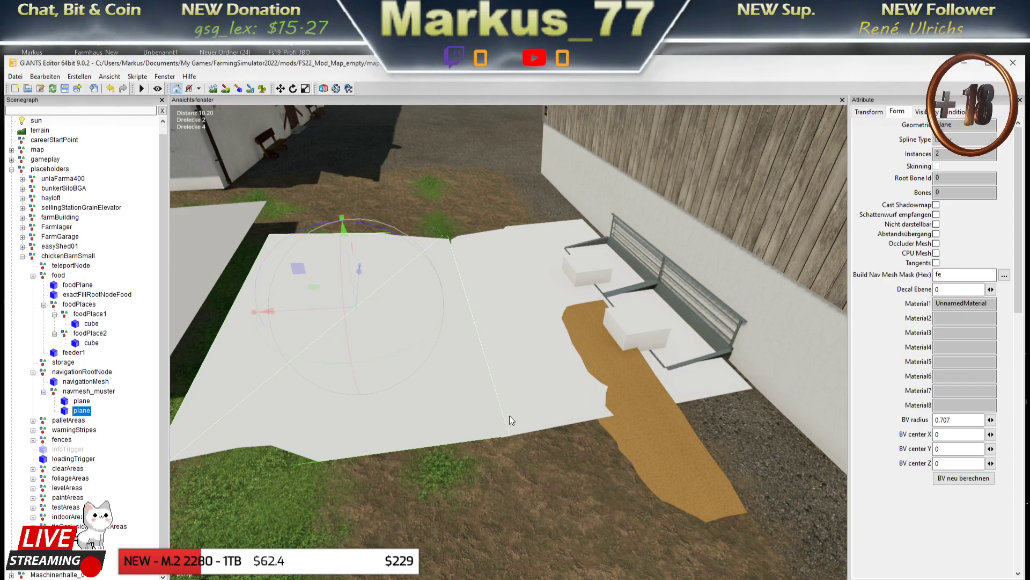
mouse_move(459, 384)
middle_down()
mouse_move(520, 375)
mouse_move(494, 375)
middle_up()
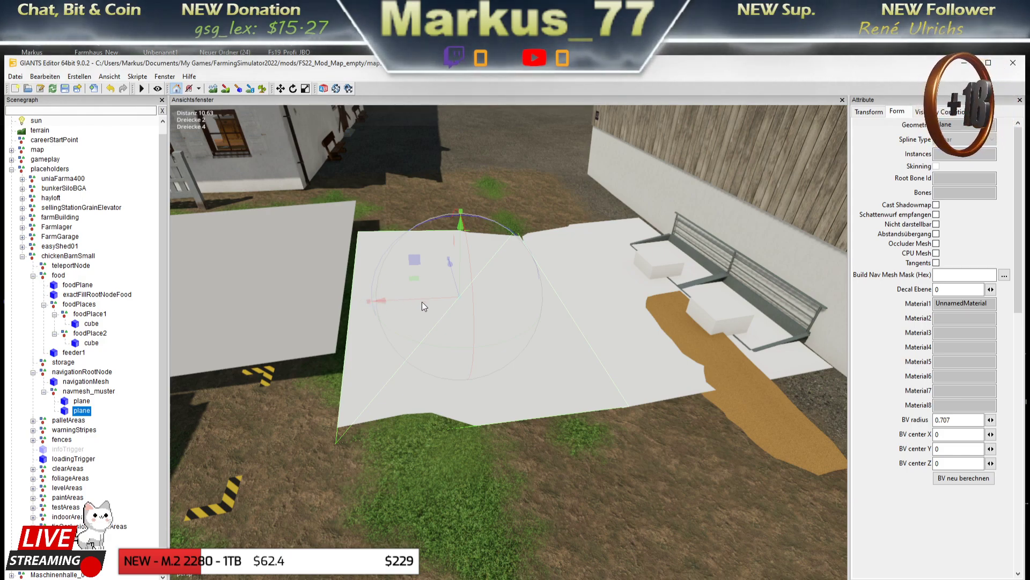
Duplicate the plane again and place, rotate and tilt the third copy across the yard
key(ctrl+d)
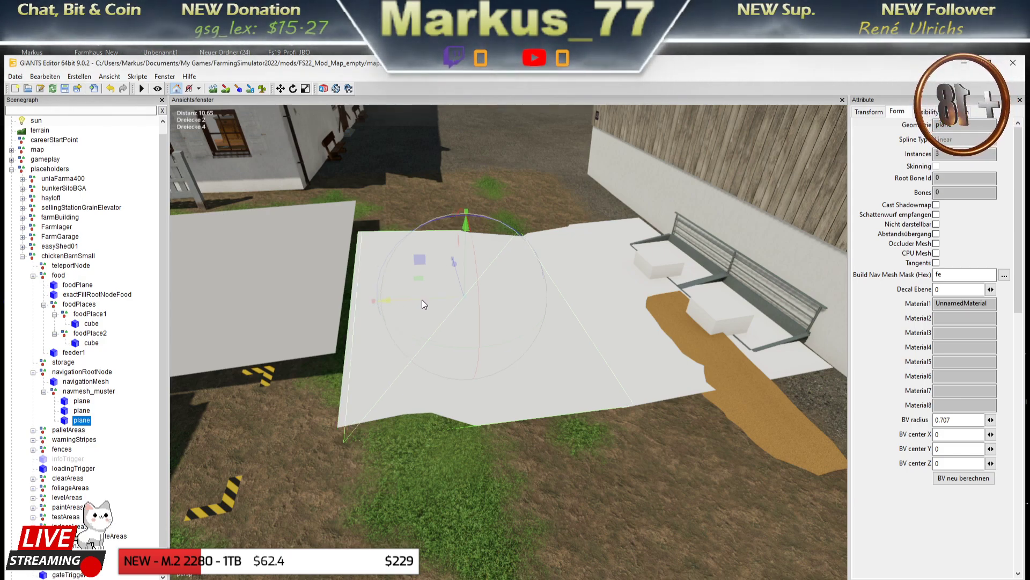
mouse_move(421, 300)
mouse_down()
mouse_move(208, 328)
mouse_move(230, 330)
mouse_up()
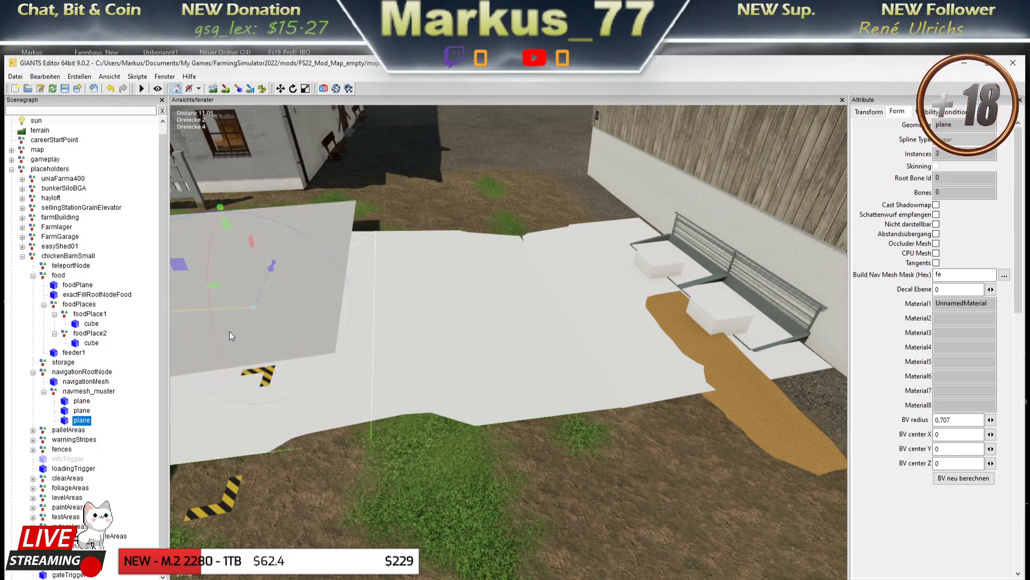
middle_drag(378, 348, 395, 350)
scroll(395, 350, up, 2)
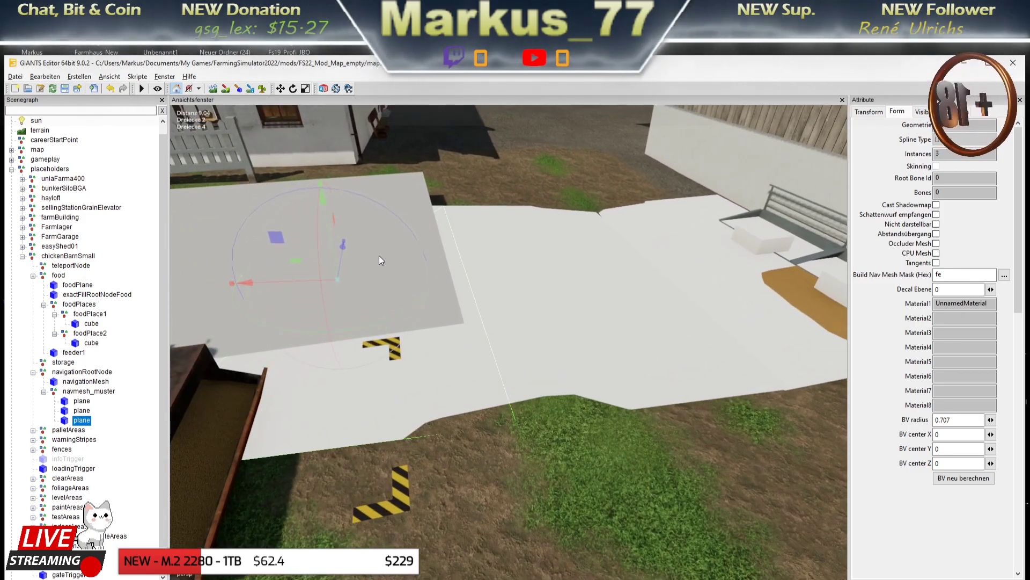
drag(333, 251, 358, 230)
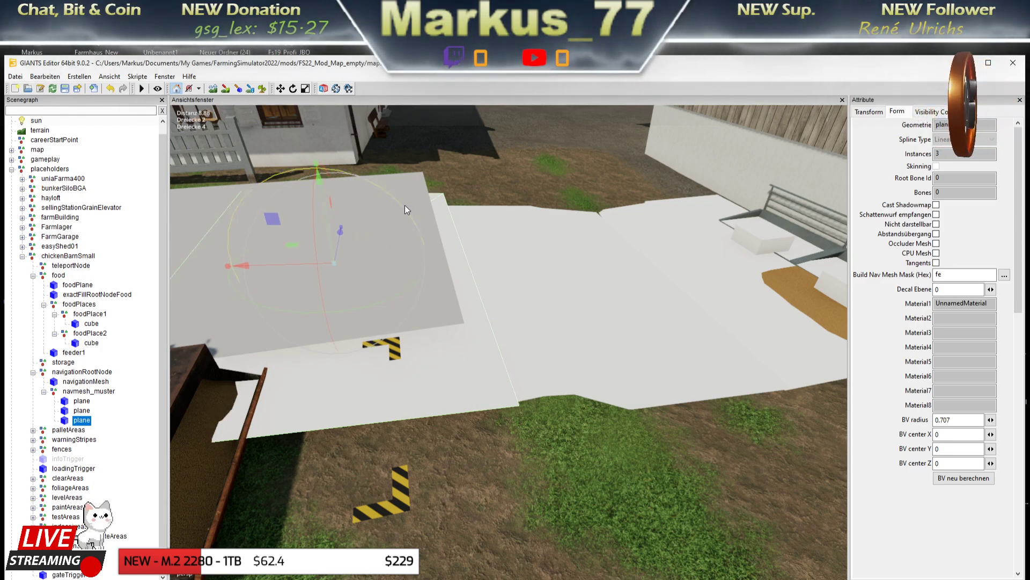
drag(403, 206, 415, 212)
drag(224, 255, 341, 272)
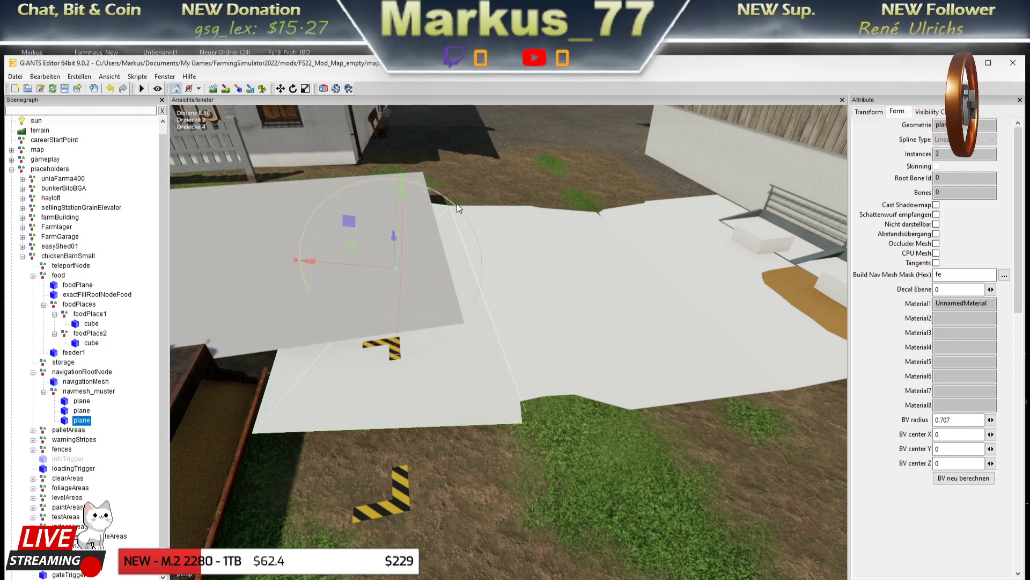
drag(460, 213, 464, 219)
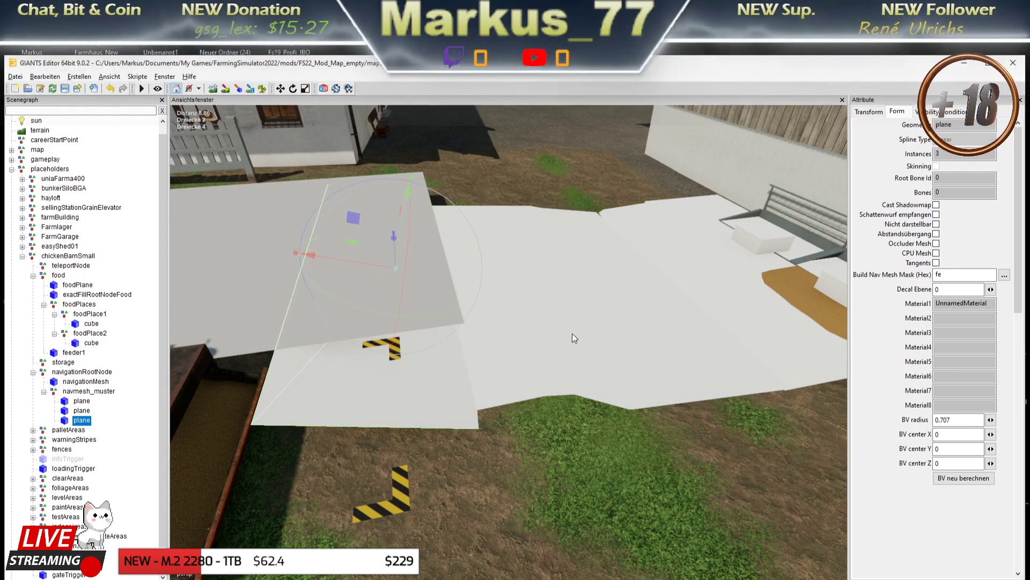
Select the navmesh_muster group in the Scenegraph as the export selection
scroll(572, 333, down, 5)
middle_drag(205, 390, 534, 421)
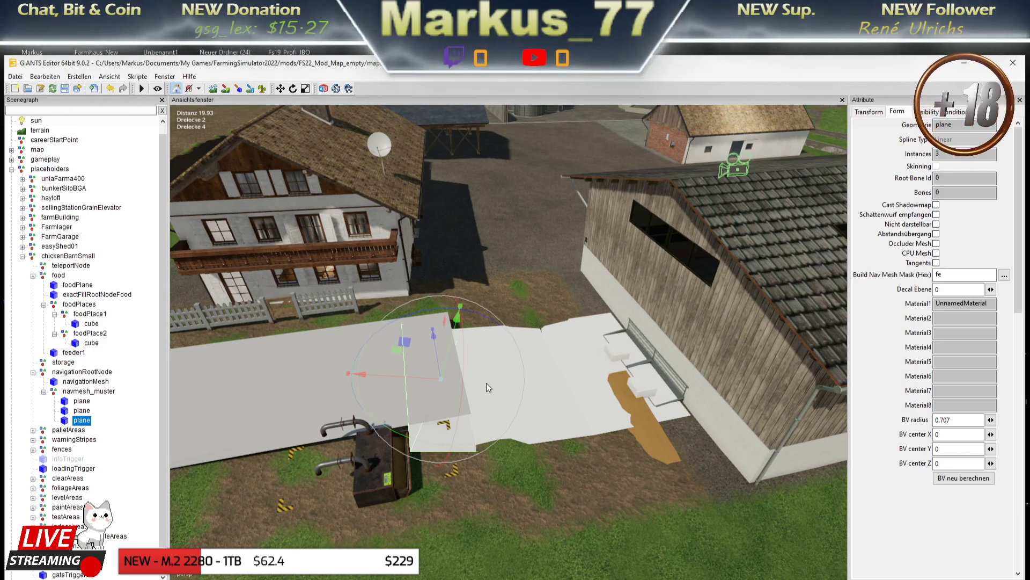
middle_drag(487, 382, 449, 395)
scroll(450, 399, down, 3)
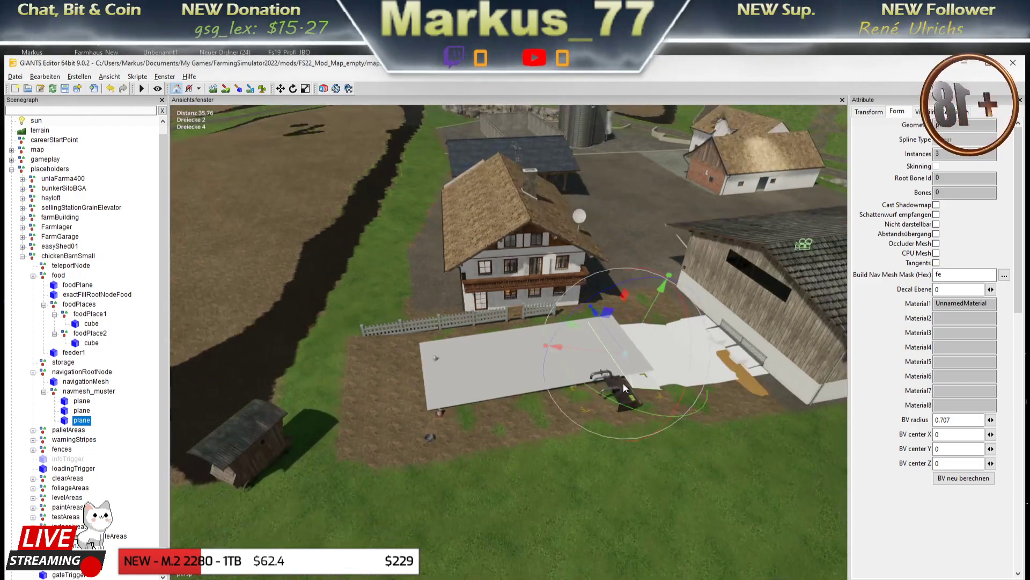
middle_drag(623, 383, 472, 403)
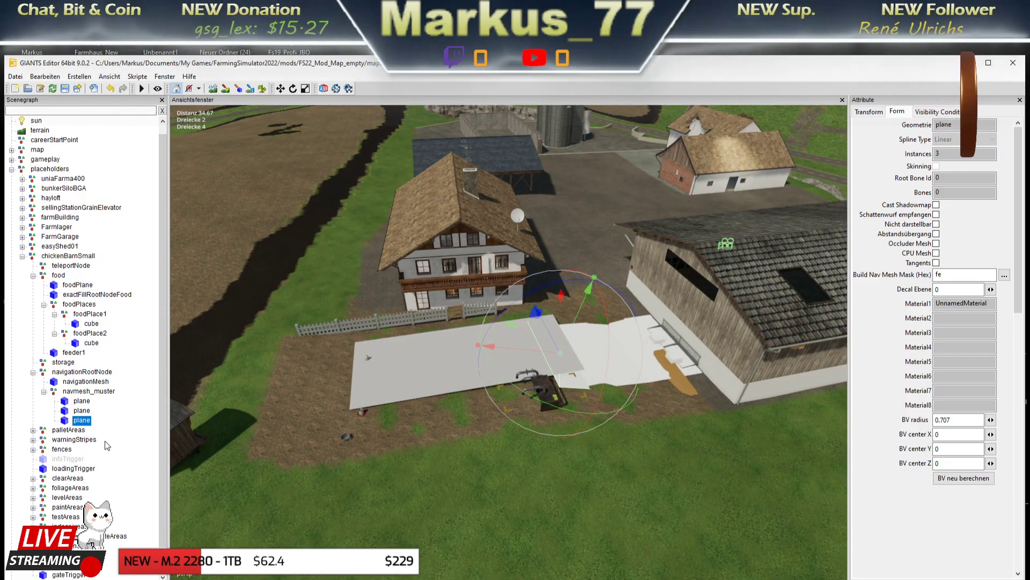
click(81, 392)
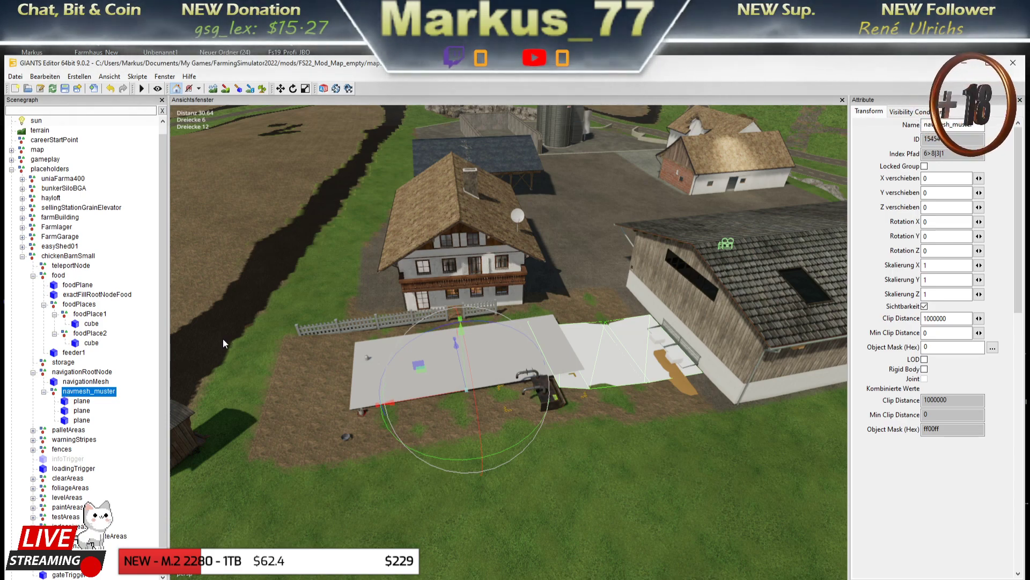
Start exporting the selection with files into mods/FS22_Mod_Map_empty/placeable/Animal/chickenBarn_Hof1
click(14, 78)
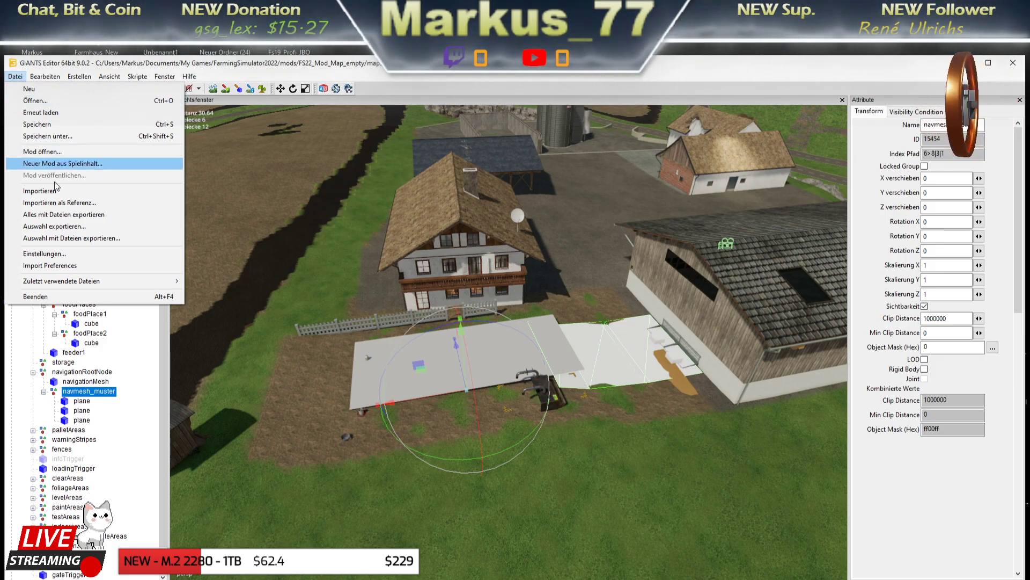
click(43, 238)
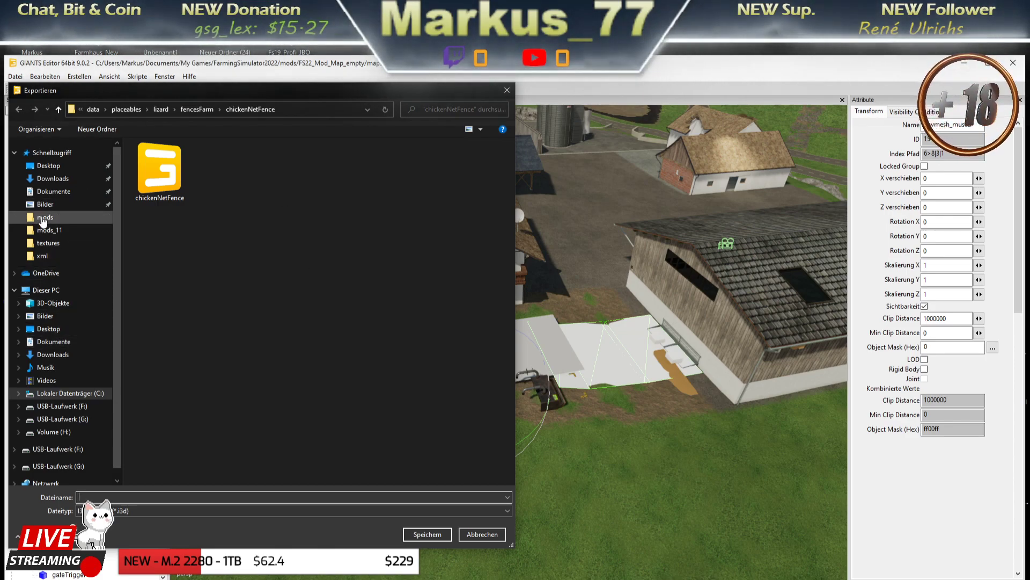
click(43, 218)
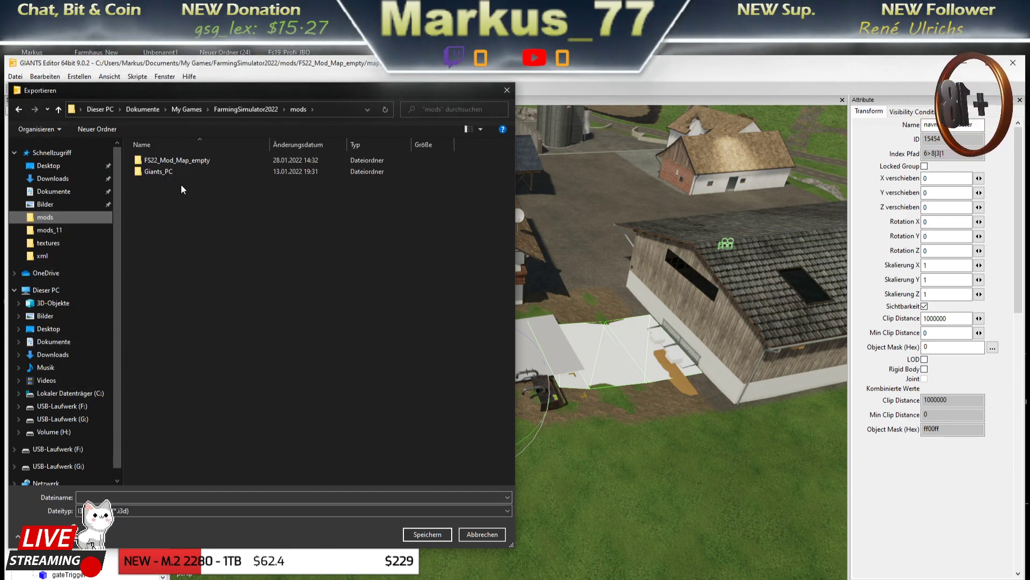
click(154, 160)
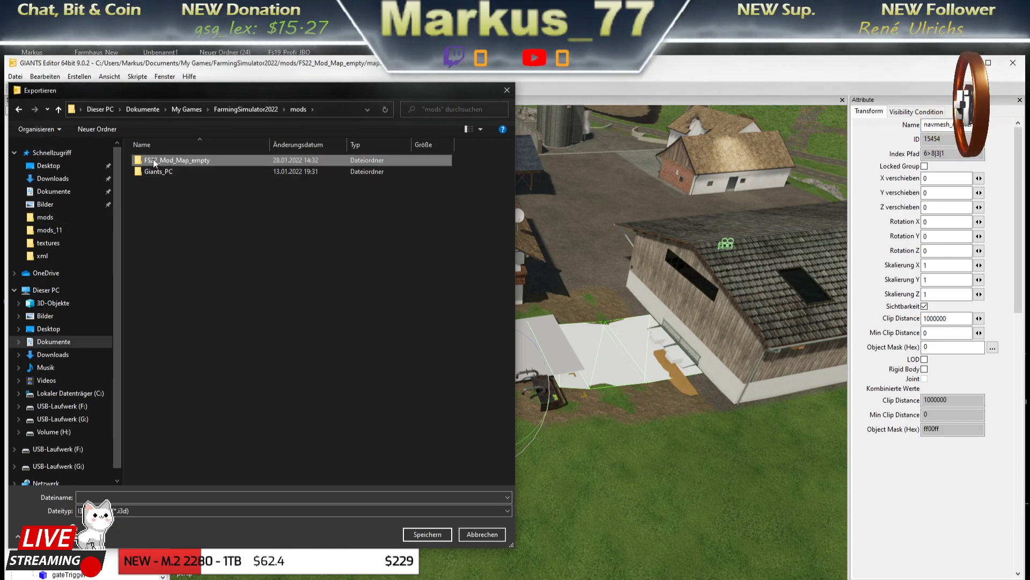
double_click(153, 161)
double_click(153, 172)
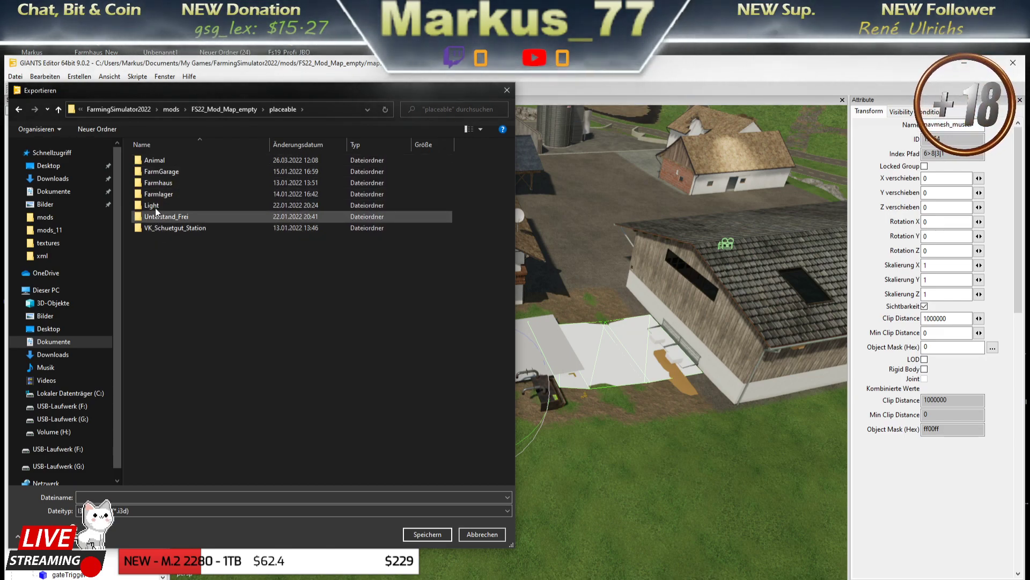
double_click(156, 161)
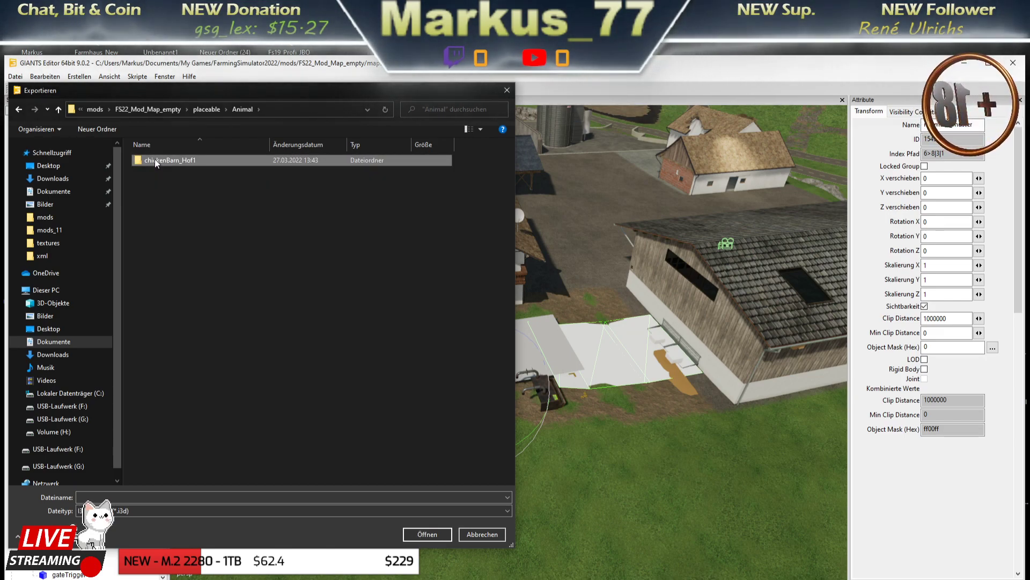
double_click(156, 161)
Save the export as navigationMesh_test, keeping the parent folder structure
click(157, 173)
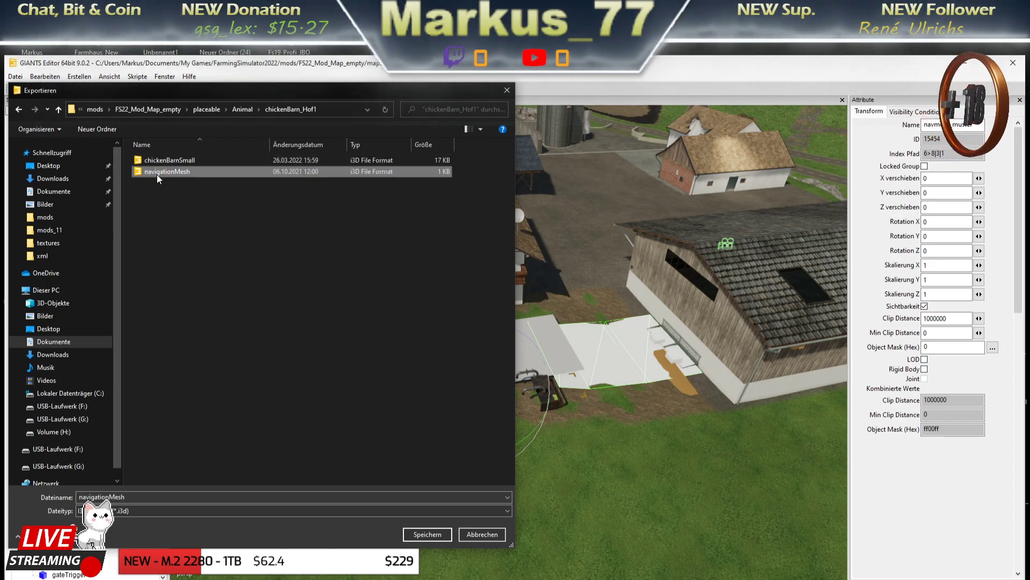
double_click(135, 496)
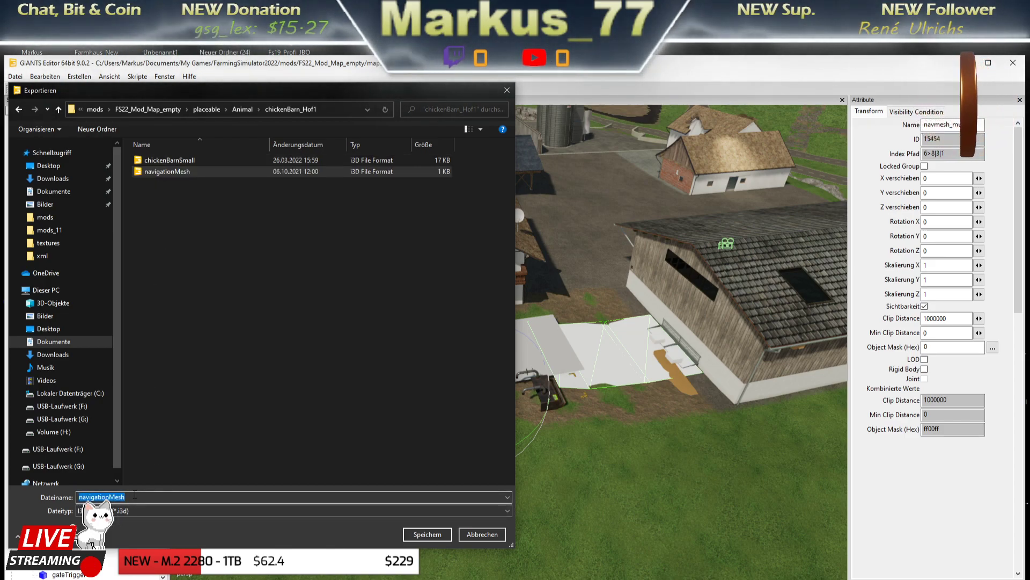
key(End)
text(_)
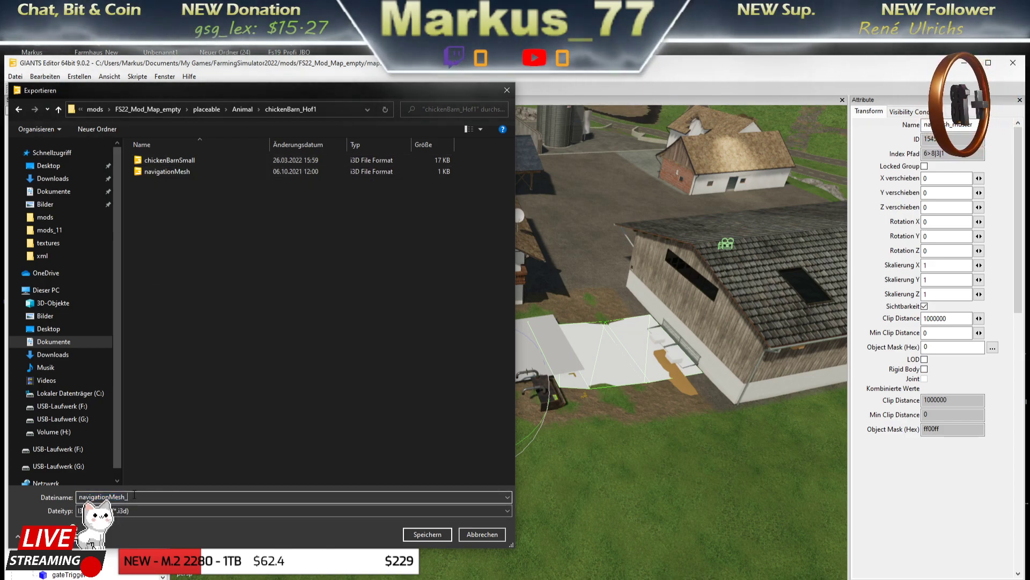
text(test)
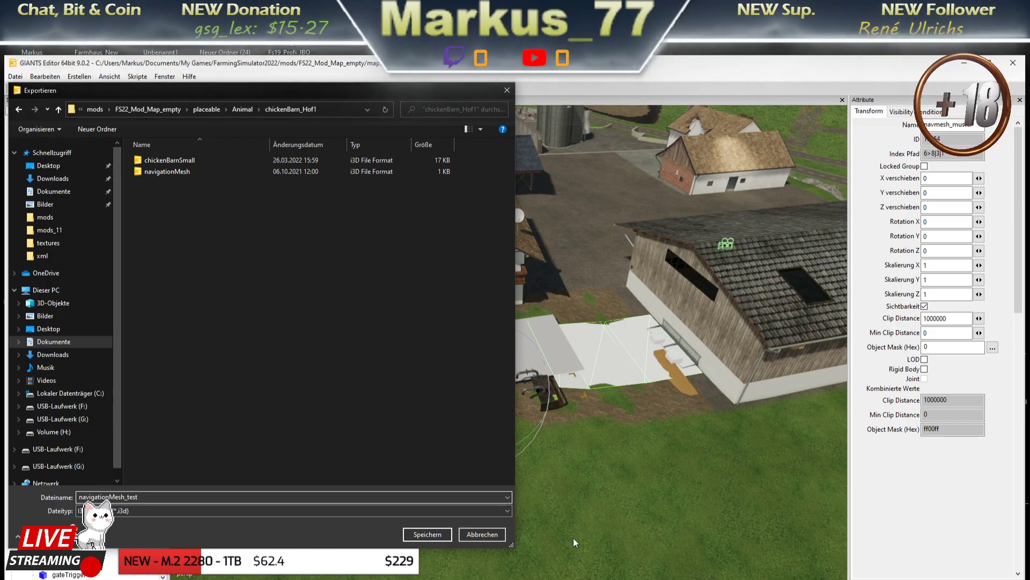
click(433, 536)
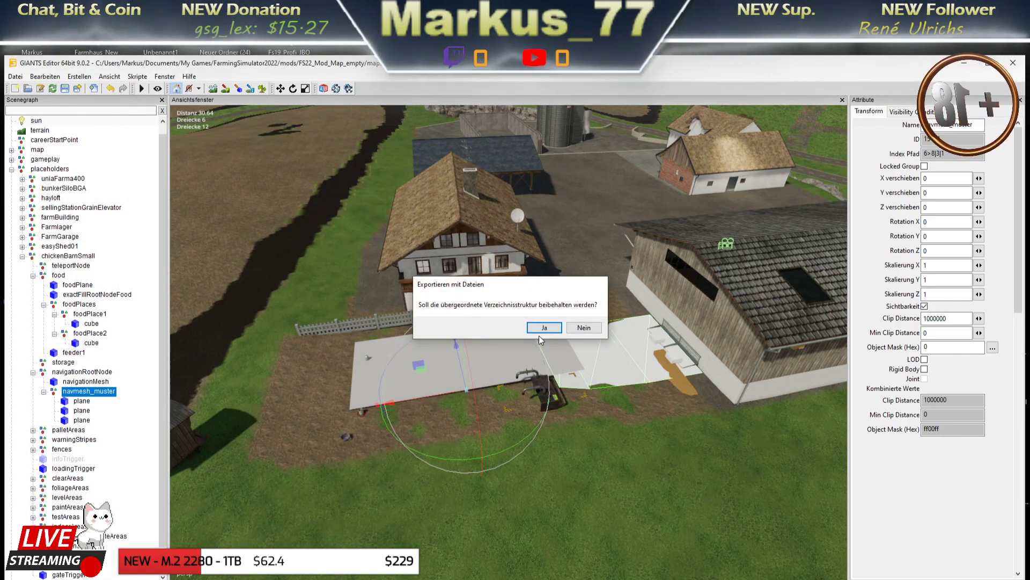
click(547, 328)
click(547, 328)
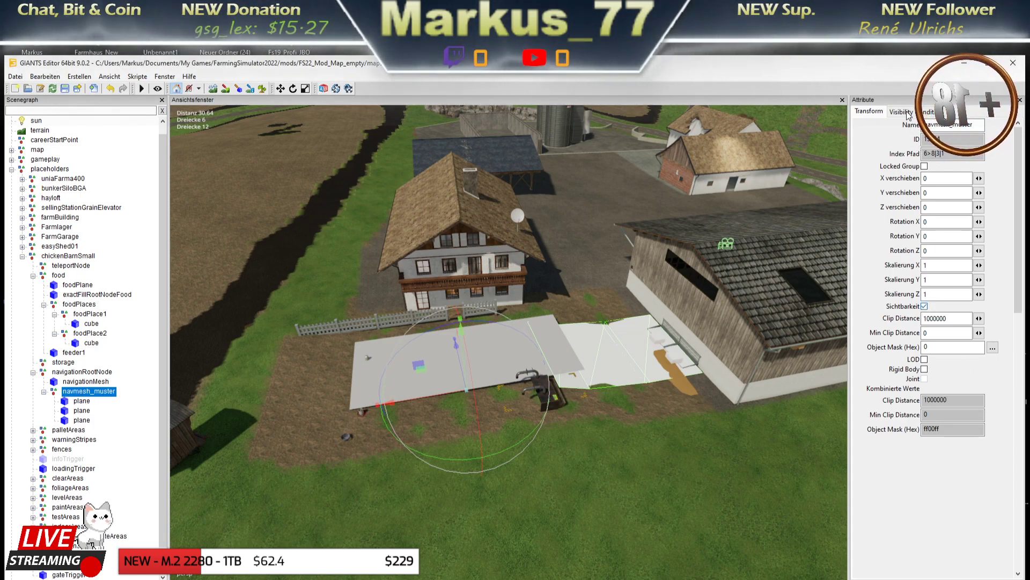
Hide navmesh_muster, set navigationMesh to Nicht darstellbar, then select chickenBarnSmall
click(924, 306)
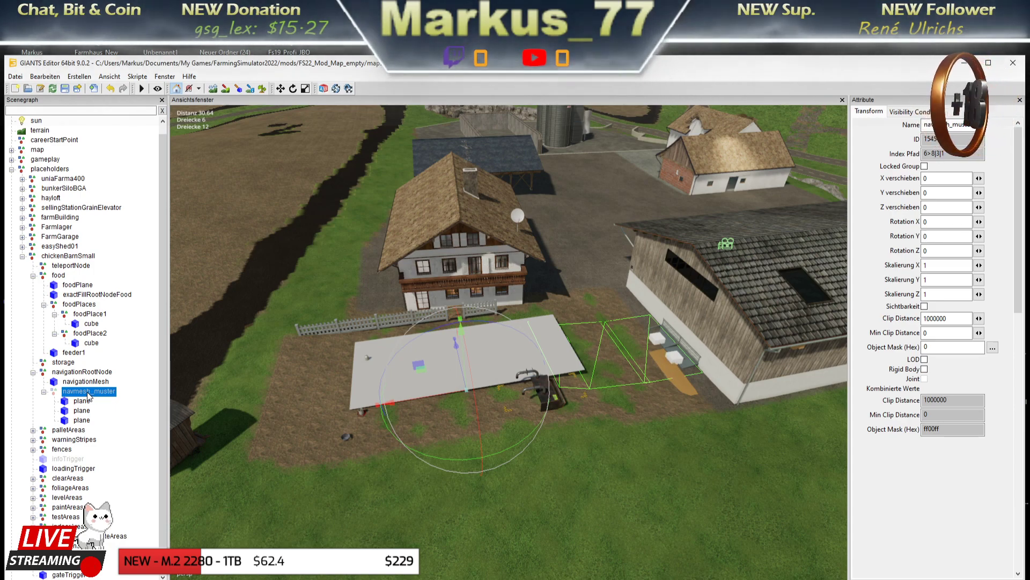
click(43, 392)
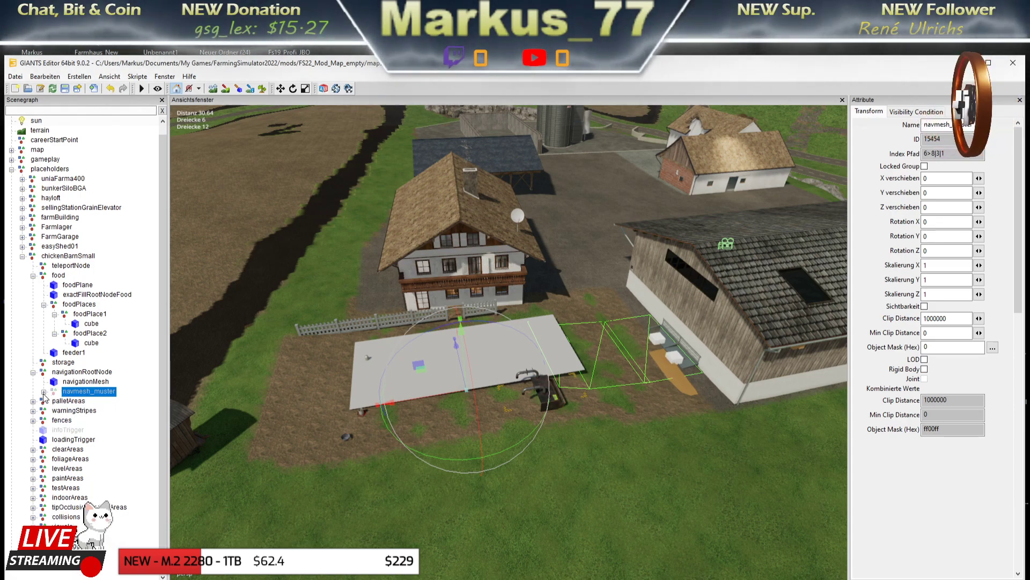
click(77, 382)
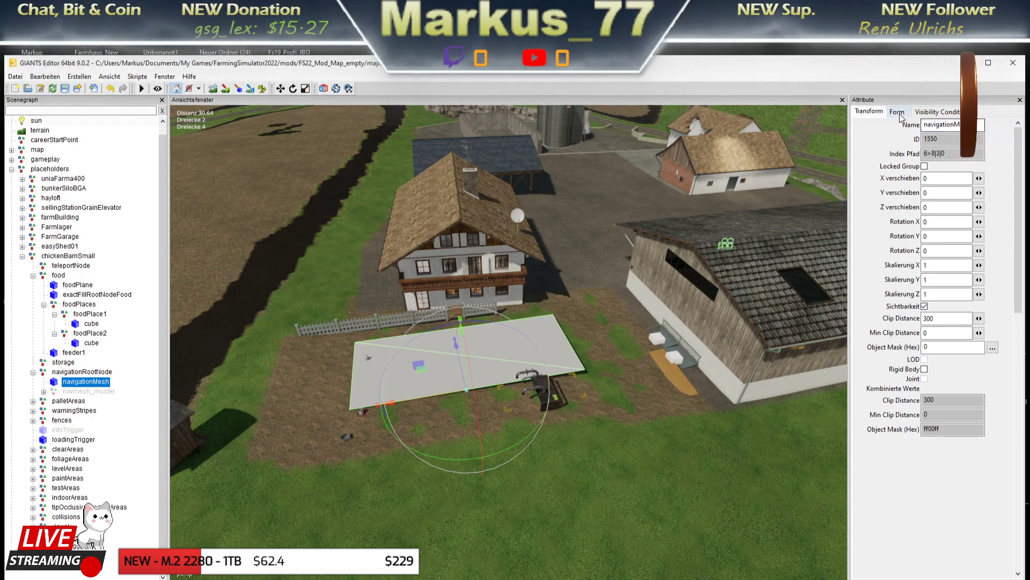
click(898, 112)
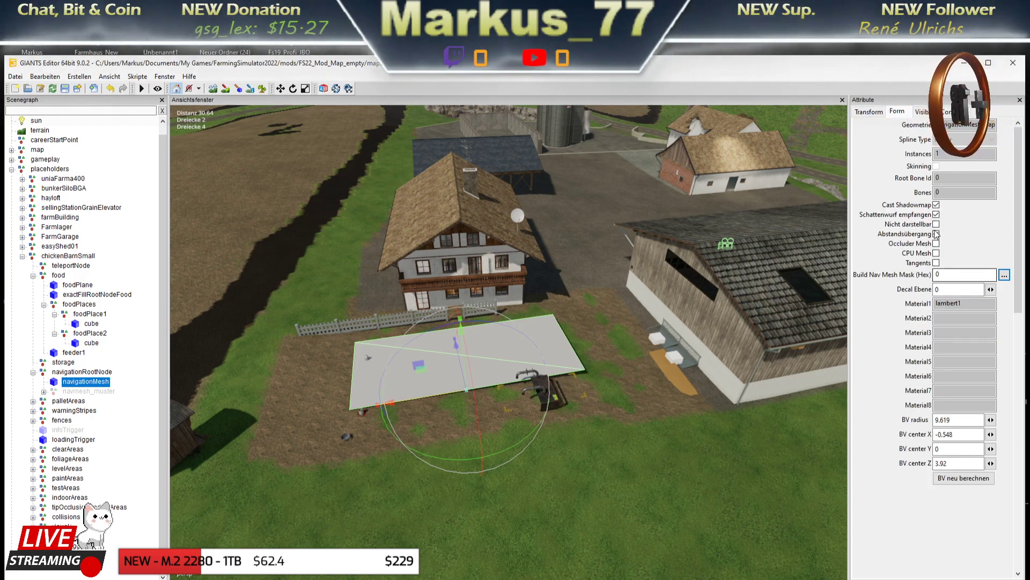
click(936, 225)
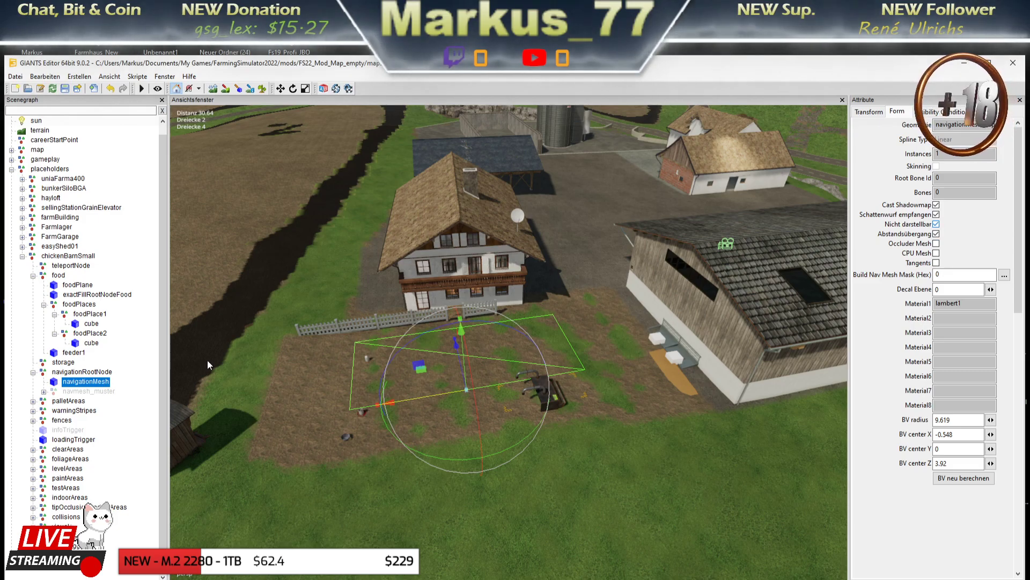
click(32, 373)
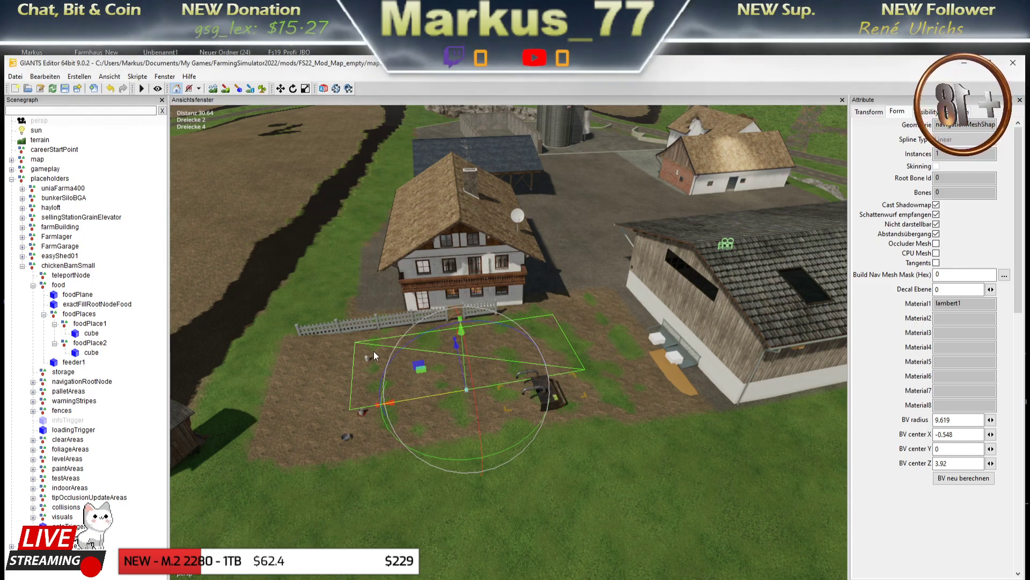
click(68, 266)
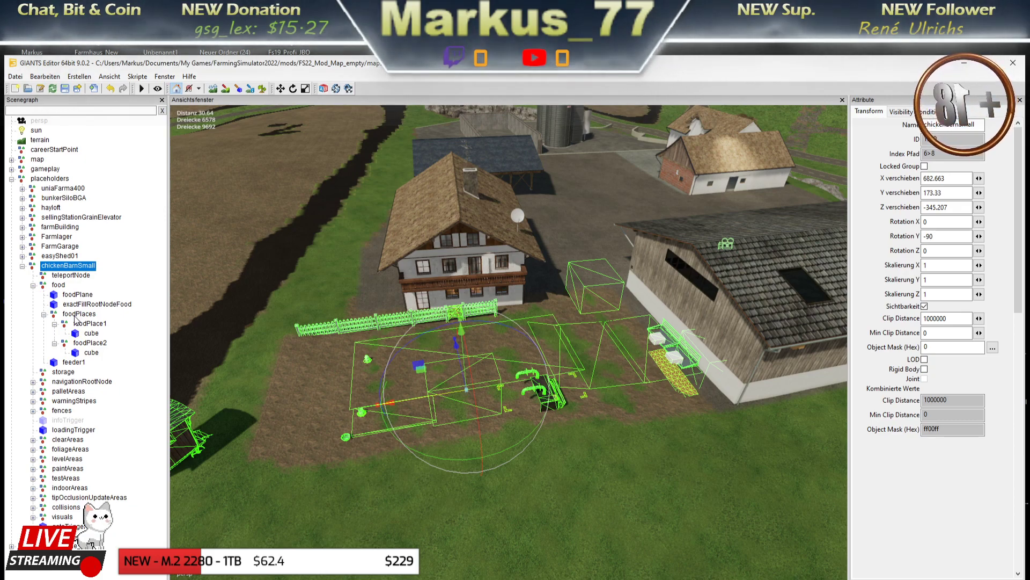
Hide the foodPlace1 marker cube, select the foodPlace2 cube, and expand navigationRootNode and navmesh_muster
click(58, 285)
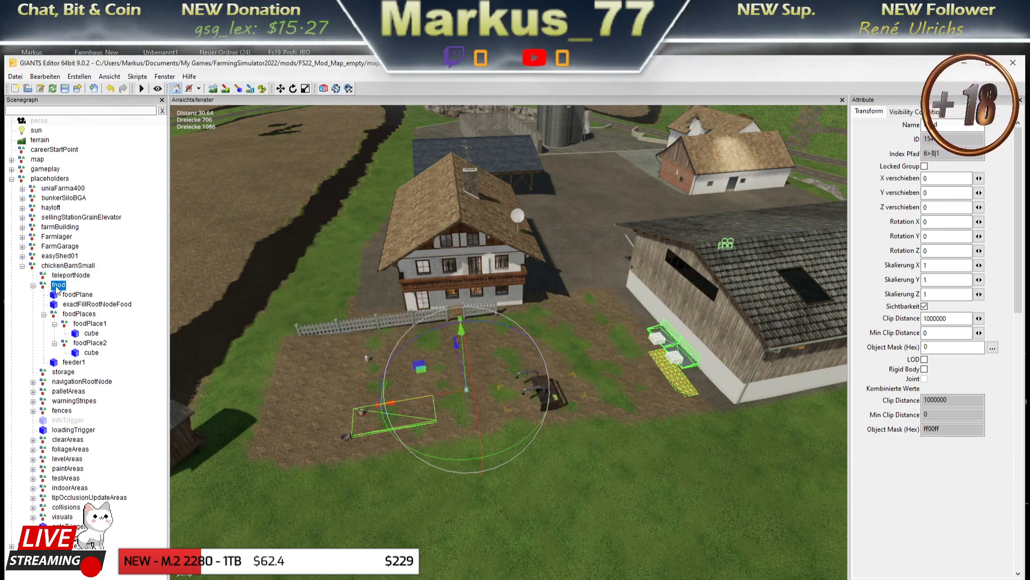
click(86, 324)
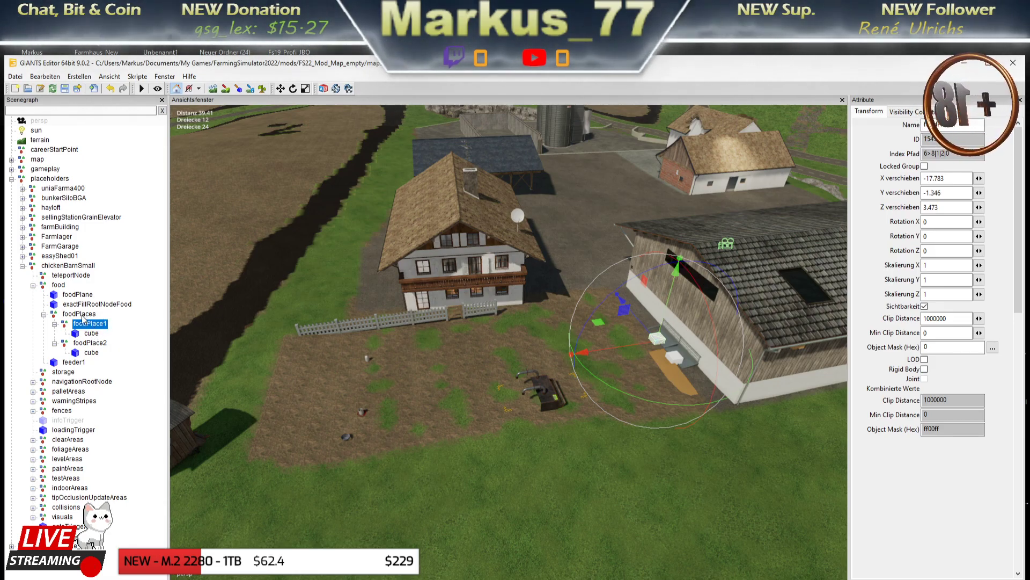
click(89, 335)
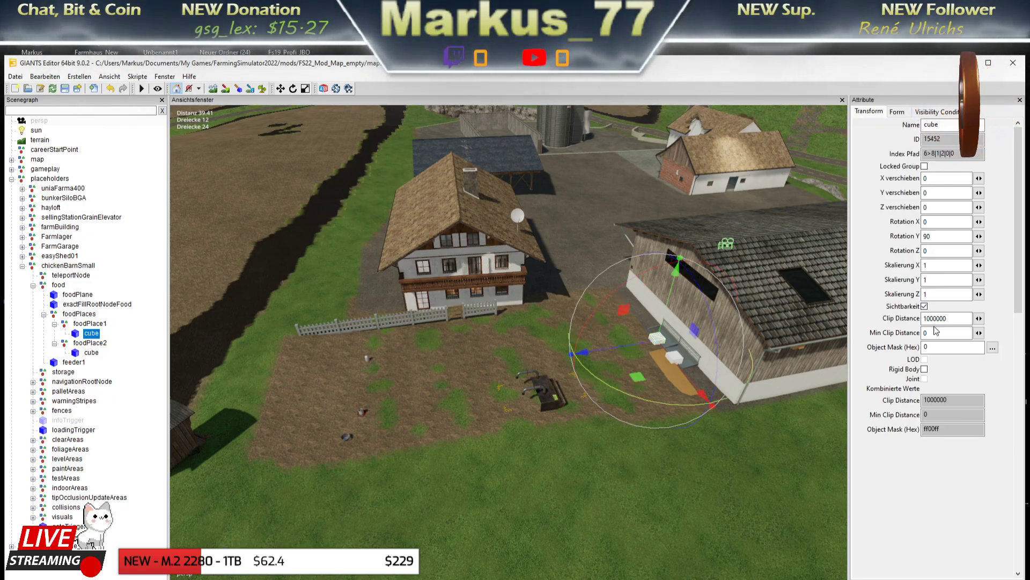
click(925, 307)
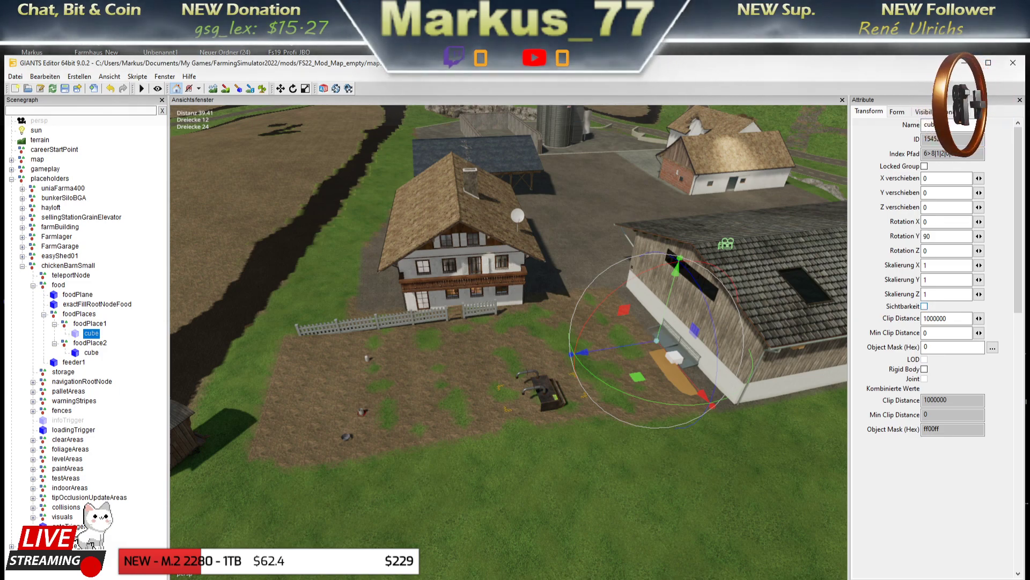
click(92, 353)
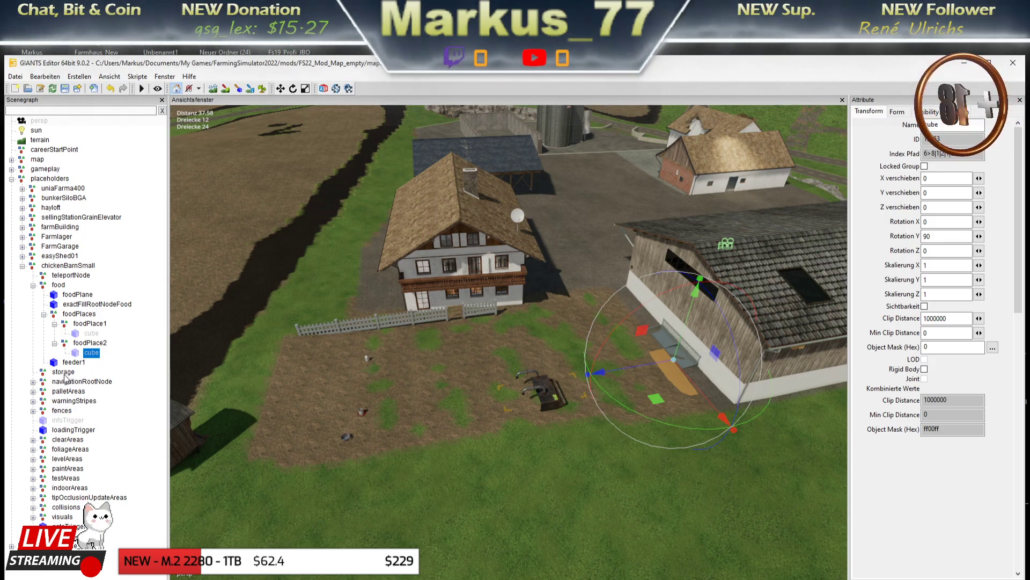
click(33, 382)
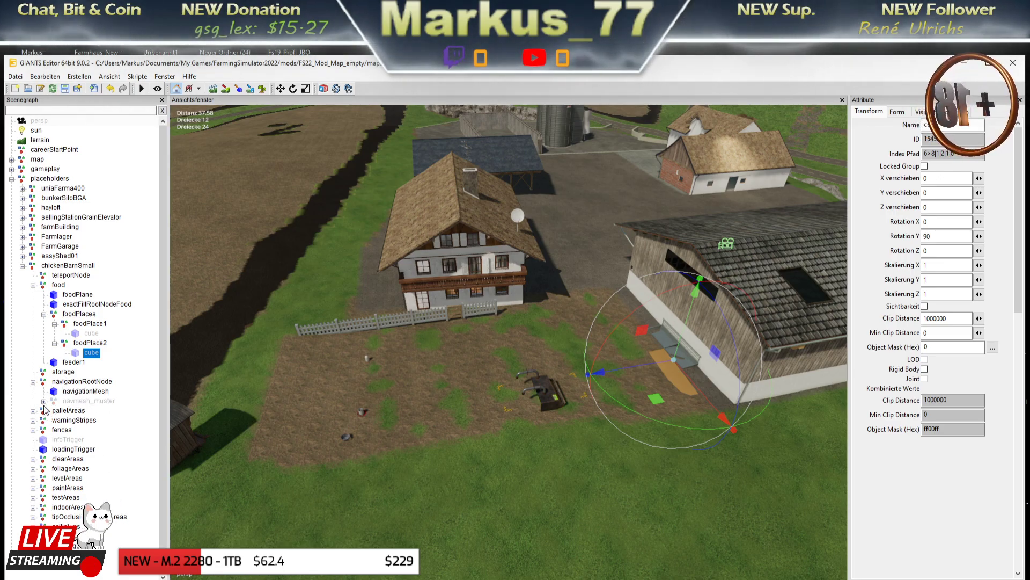
click(44, 401)
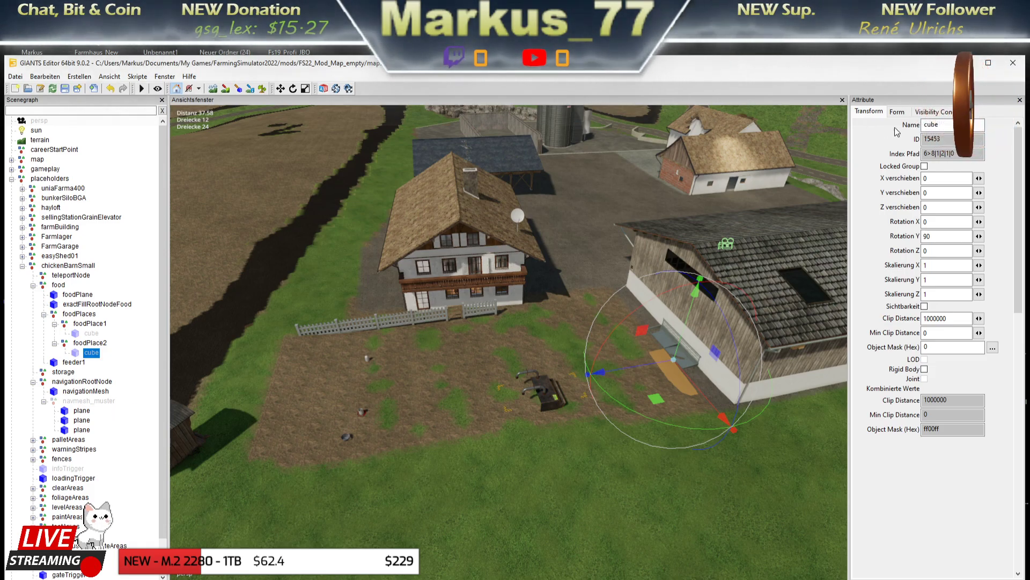
click(902, 112)
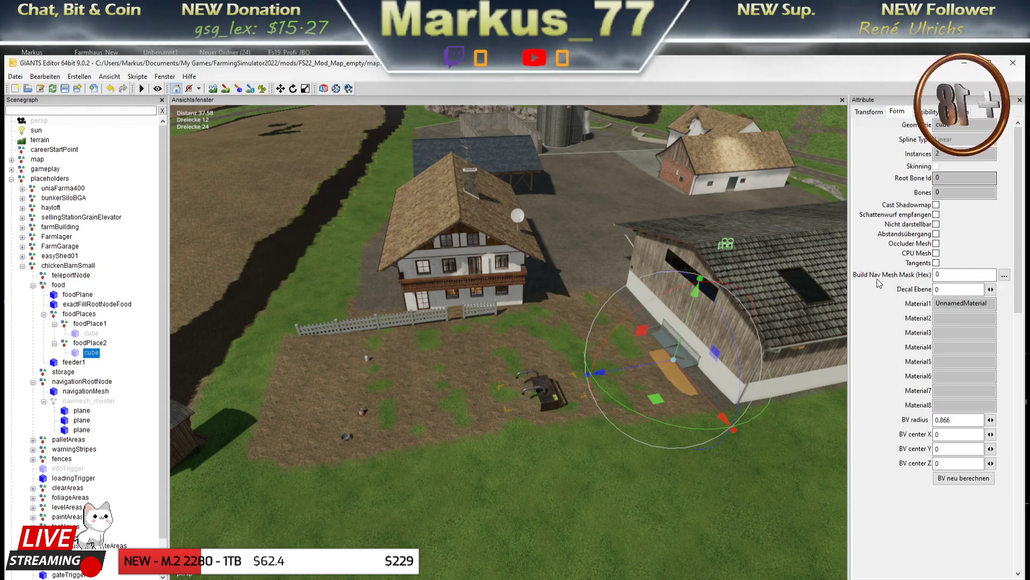
click(1004, 276)
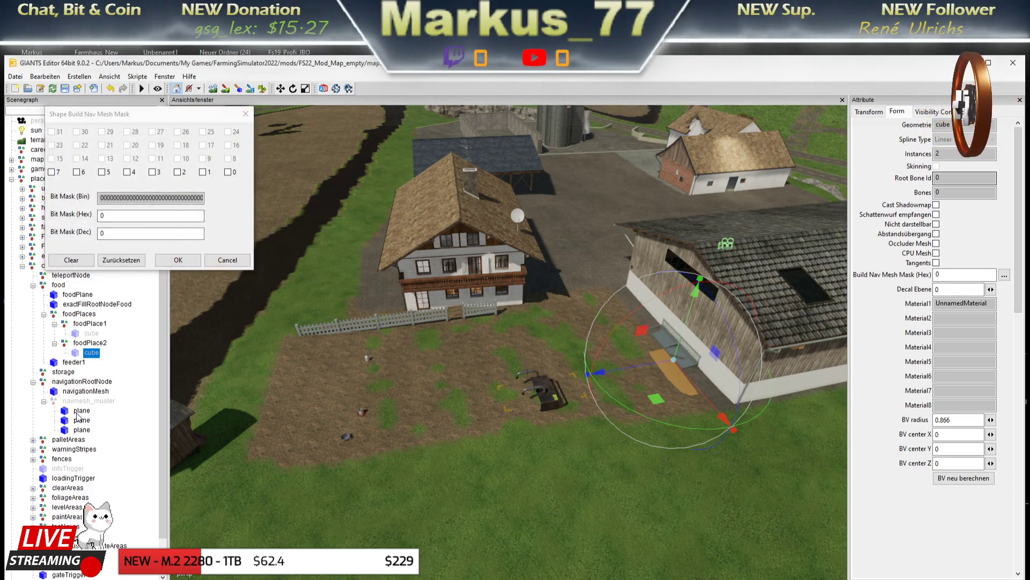
click(247, 115)
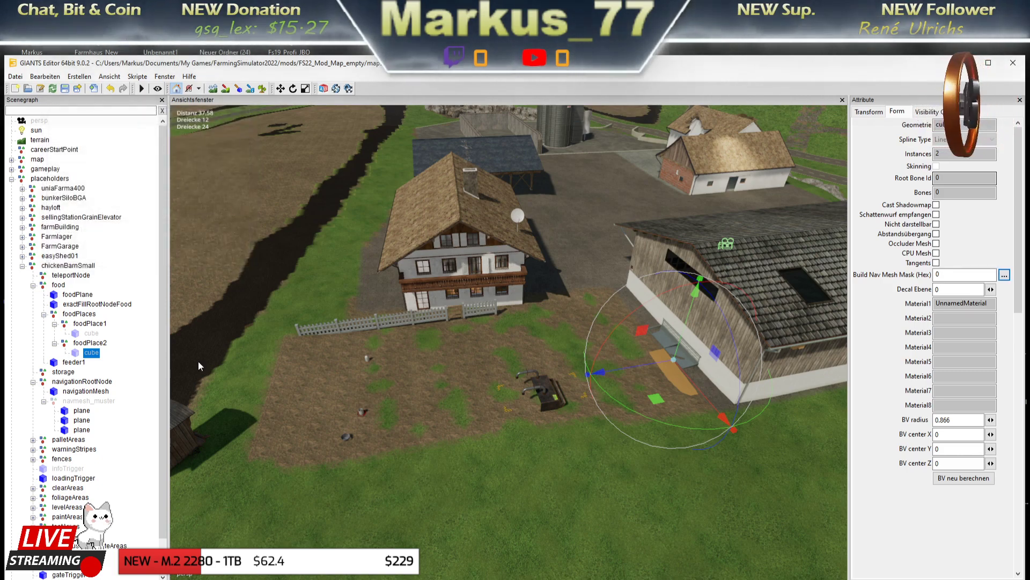
click(80, 411)
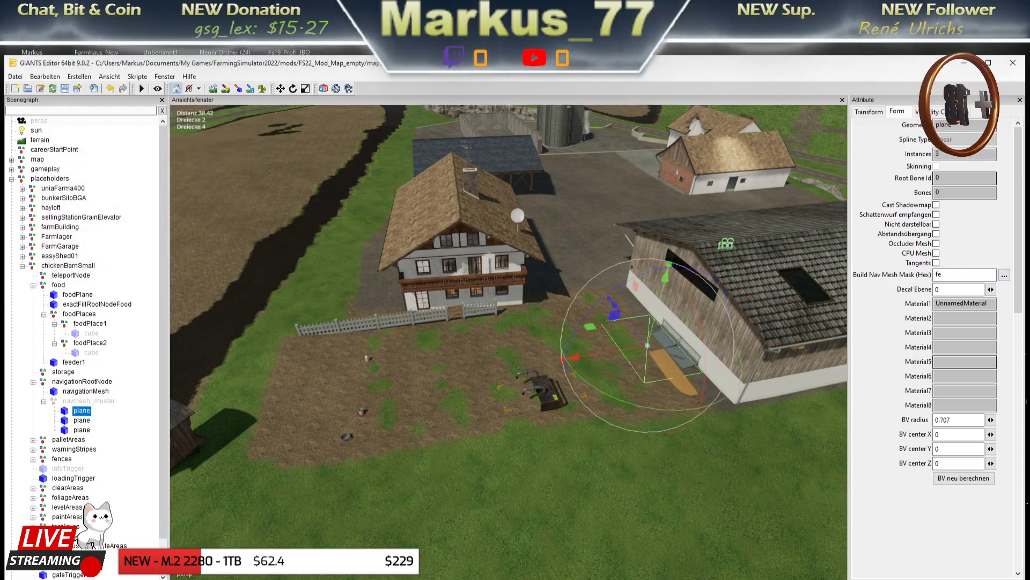
click(1004, 275)
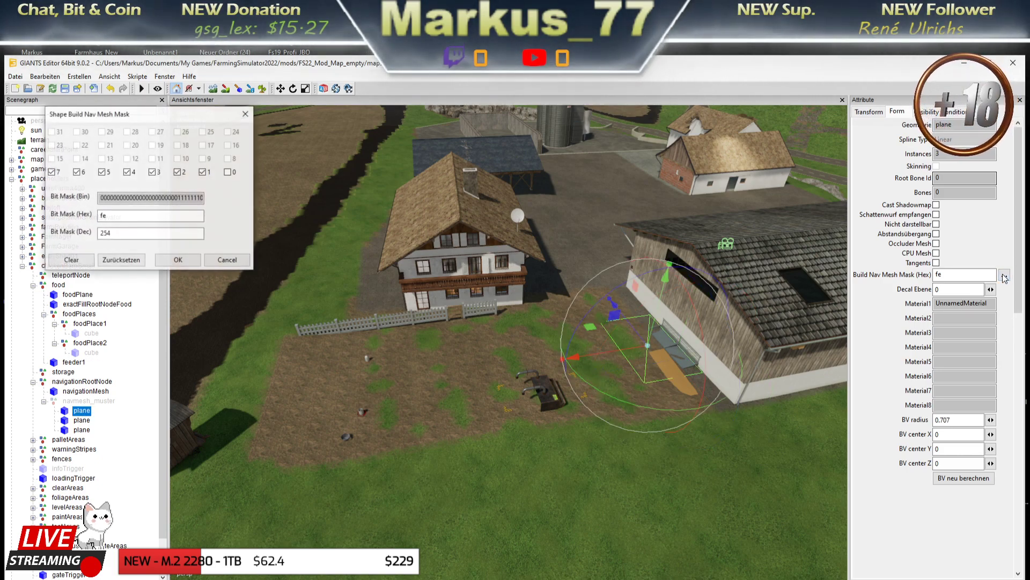
click(246, 114)
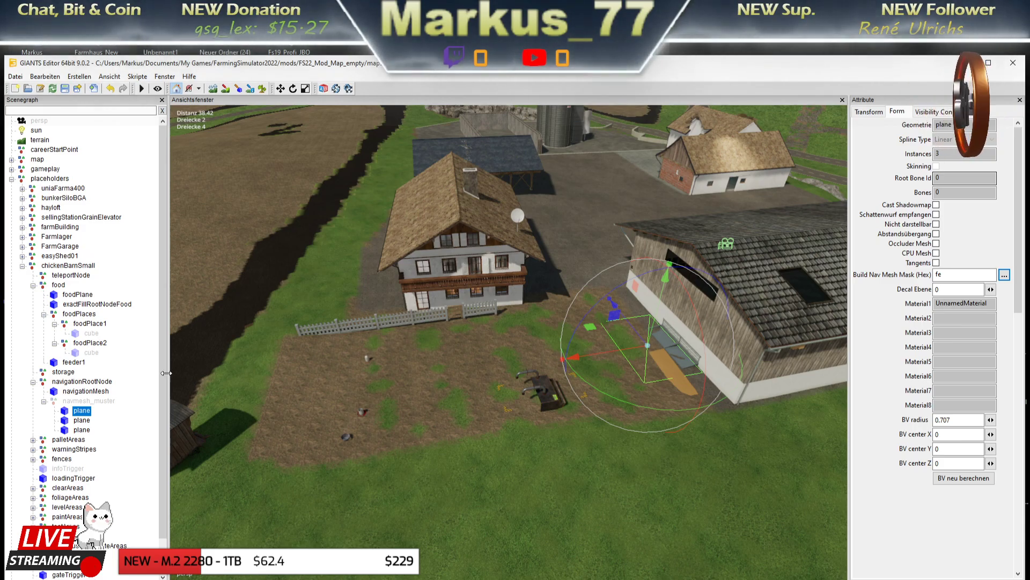
click(81, 392)
click(78, 401)
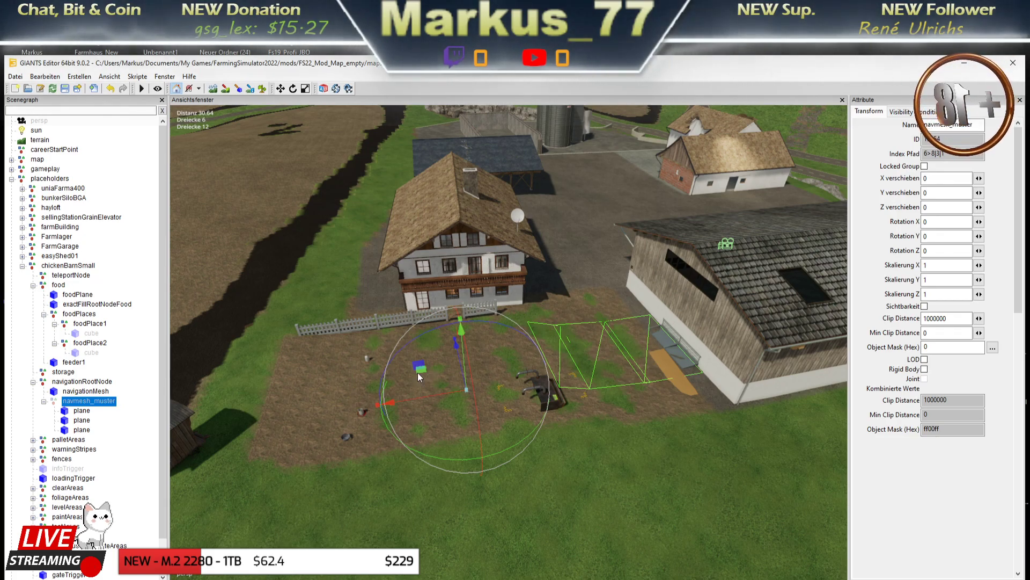
Close the chickenNetFence window and open chickenBarn_Hof1's navigationMesh.i3d in editor version 9.0.2
click(964, 63)
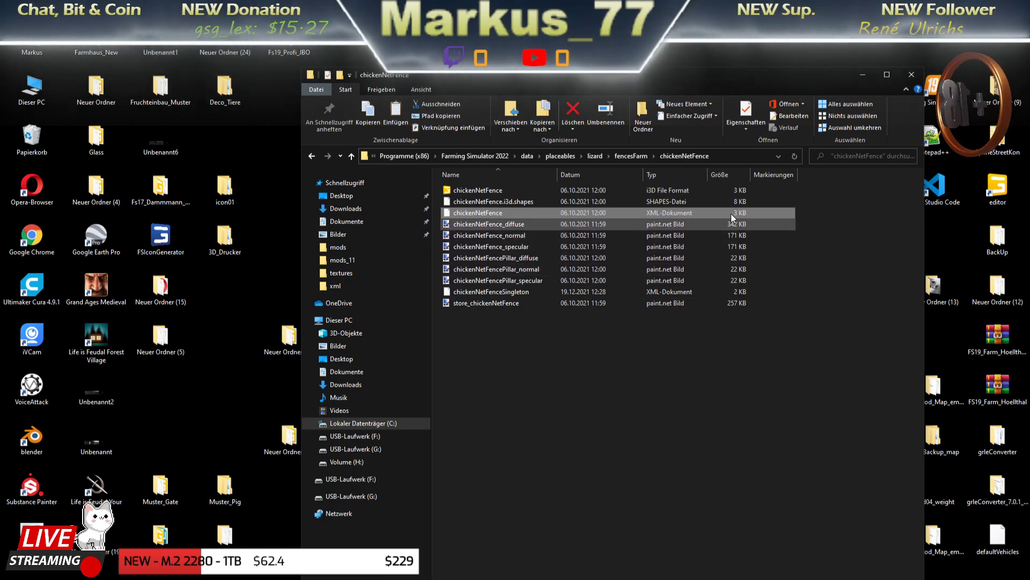
click(912, 74)
click(281, 576)
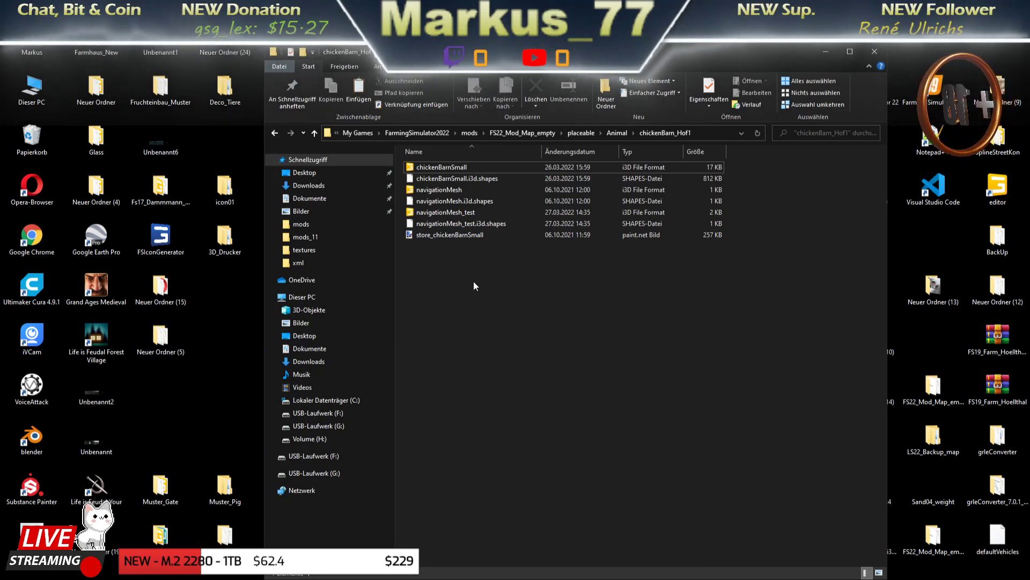
click(430, 189)
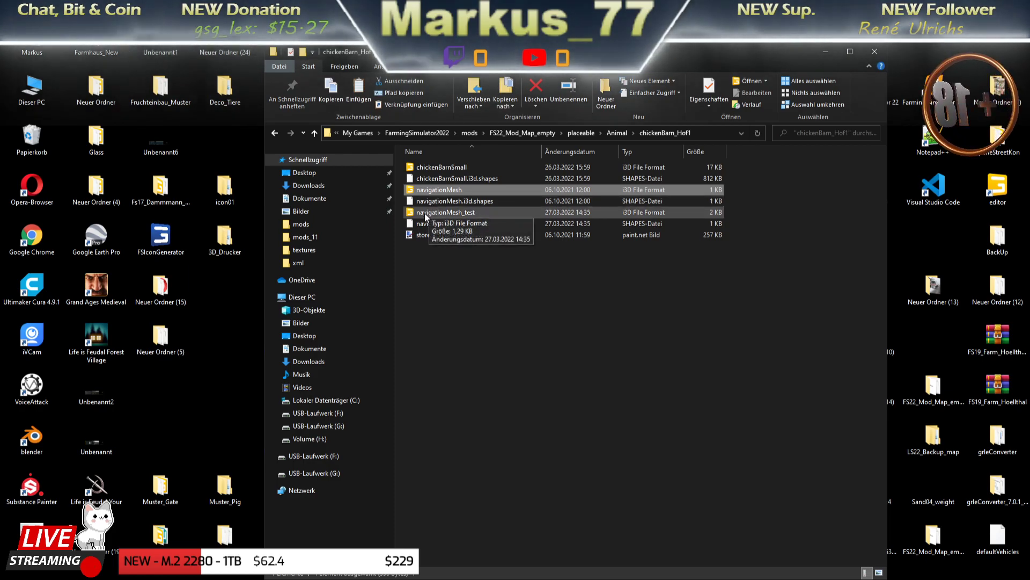
double_click(429, 190)
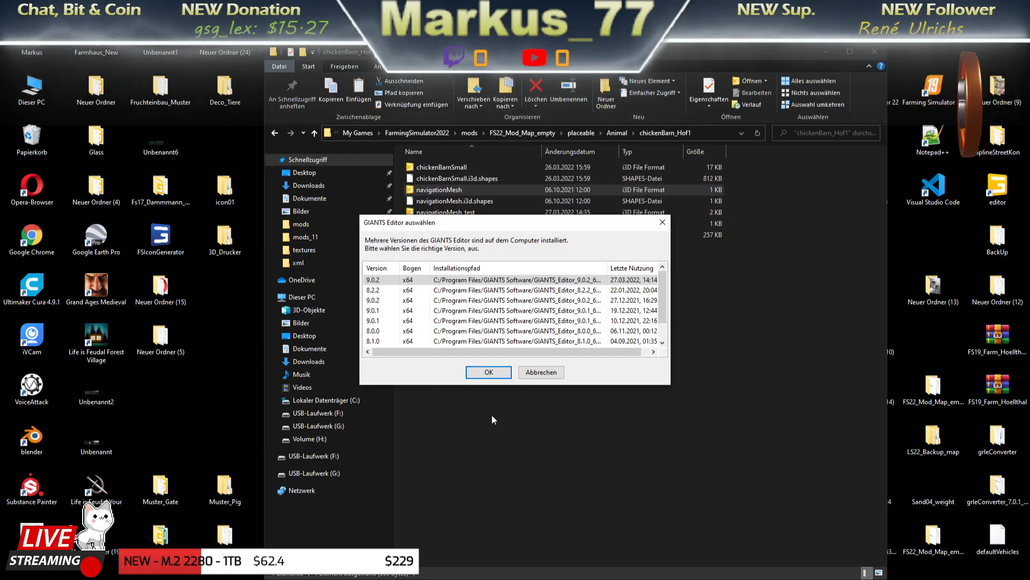
click(489, 372)
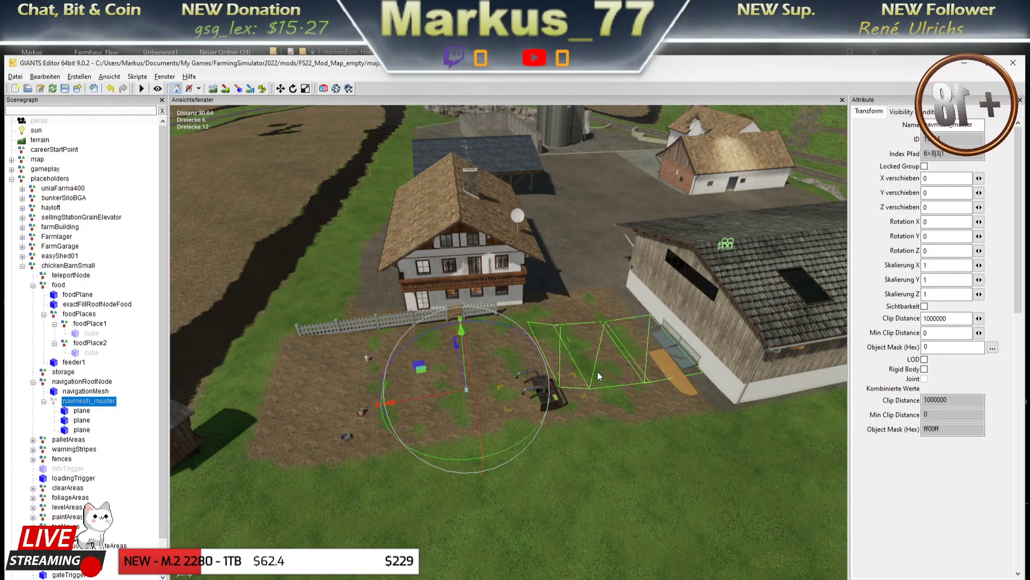
Zoom in on the navmesh and feeder beside the chicken barn
right_drag(597, 371, 727, 367)
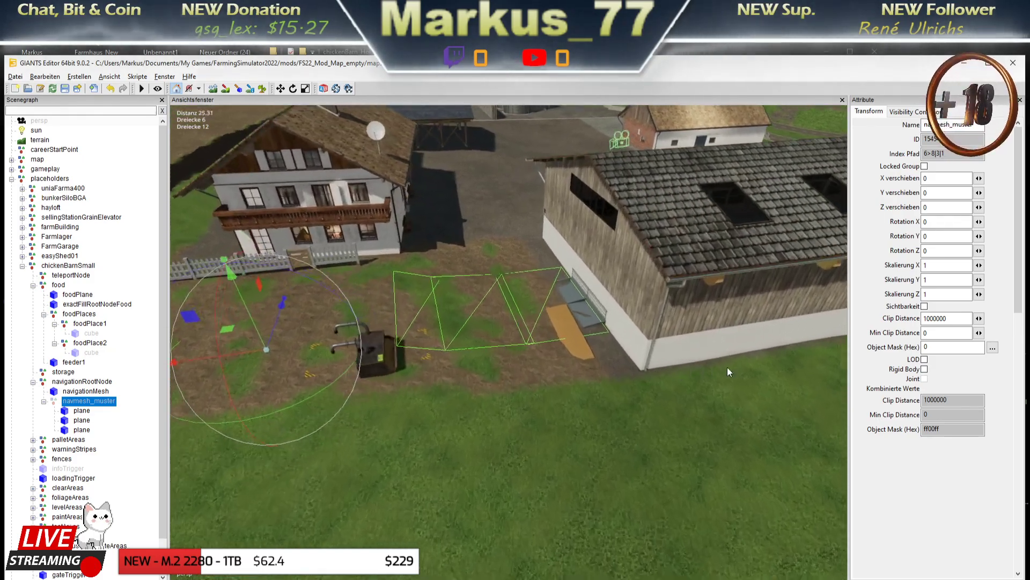
scroll(727, 367, up, 3)
middle_drag(468, 355, 579, 411)
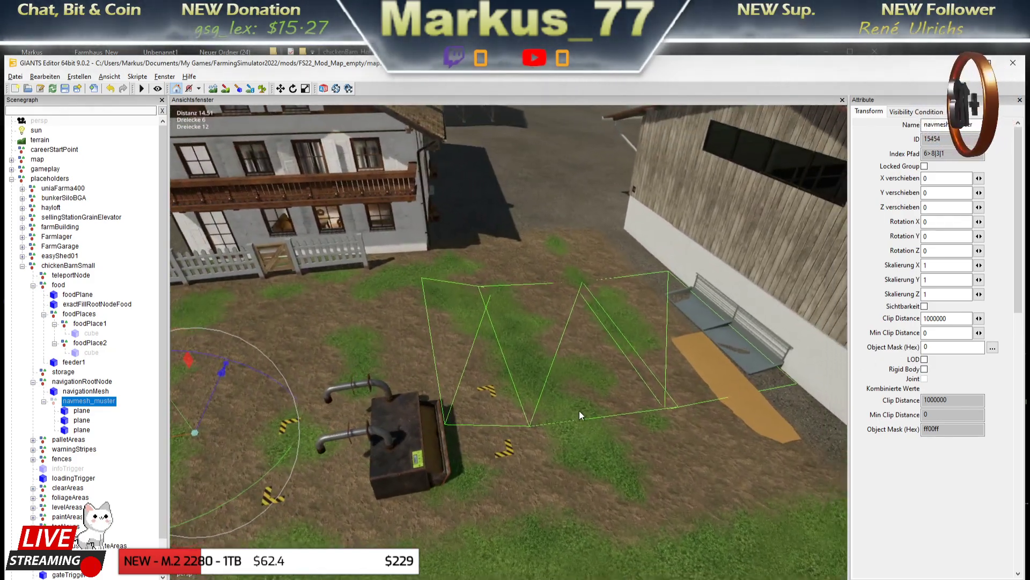
mouse_move(495, 387)
middle_down()
mouse_move(547, 410)
mouse_move(488, 402)
mouse_move(499, 408)
middle_up()
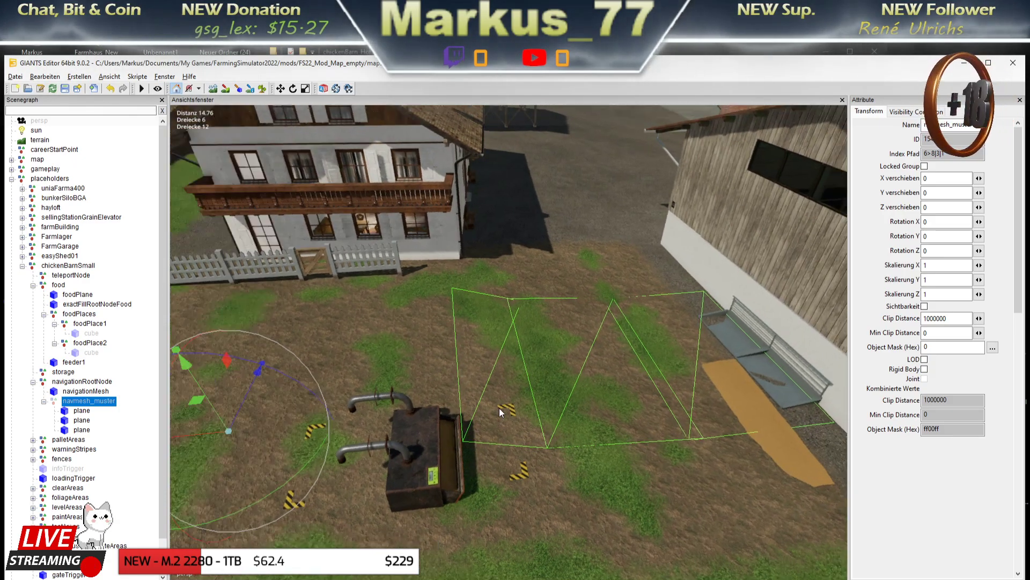
middle_drag(357, 378, 671, 380)
middle_drag(494, 453, 472, 420)
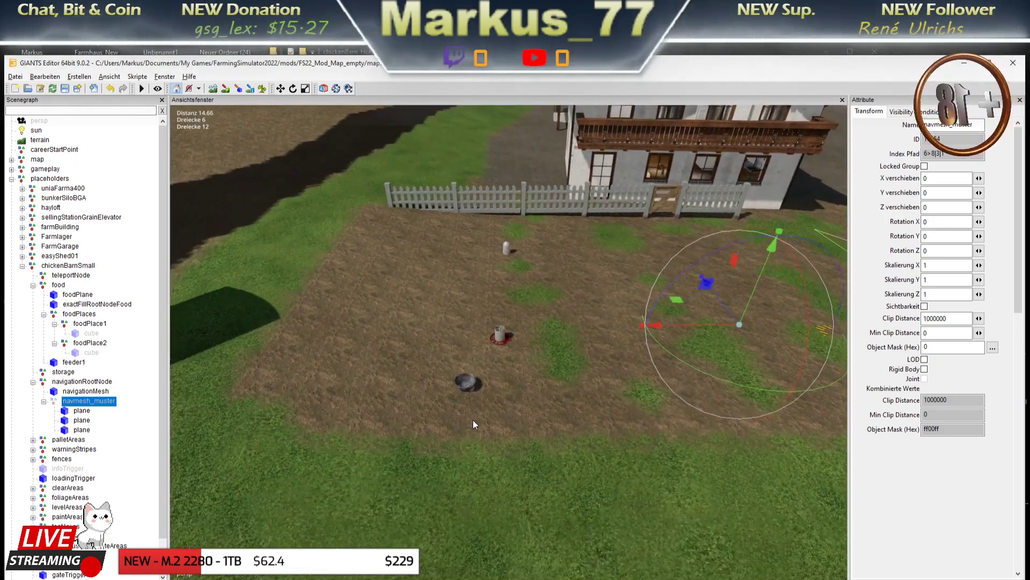
scroll(472, 420, up, 3)
scroll(532, 440, up, 1)
scroll(489, 362, down, 2)
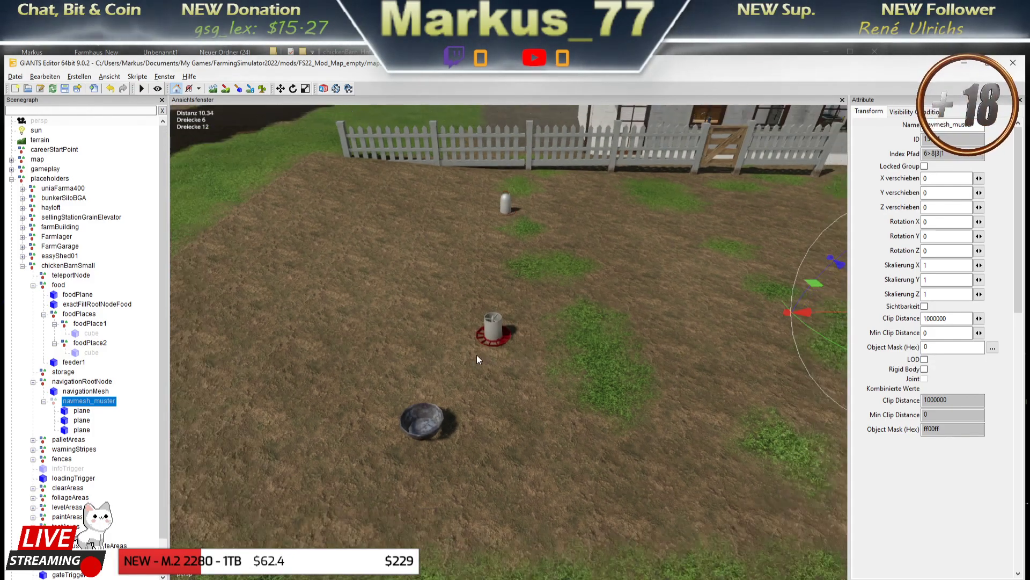
scroll(476, 355, down, 1)
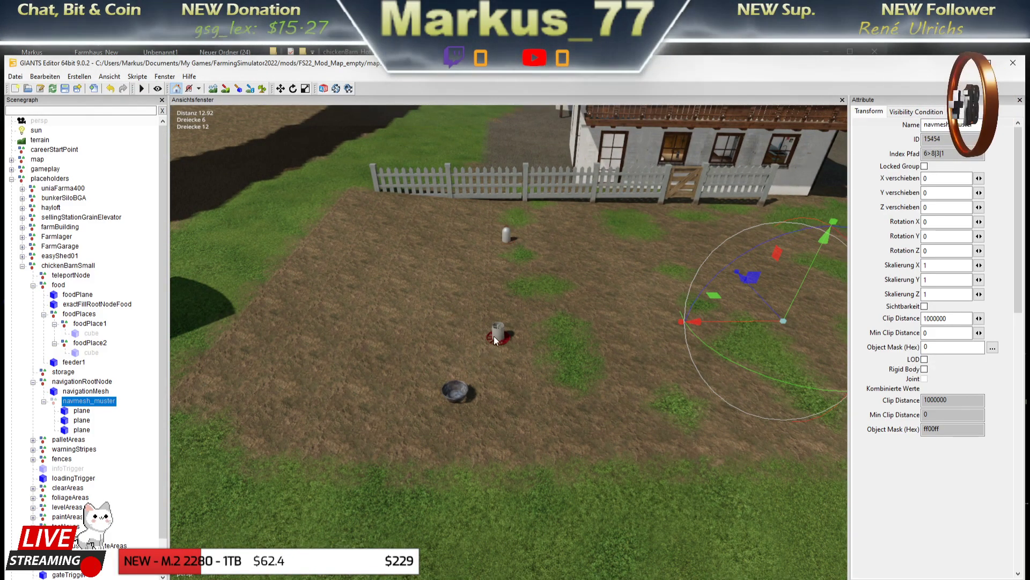
scroll(549, 395, up, 2)
scroll(639, 392, up, 2)
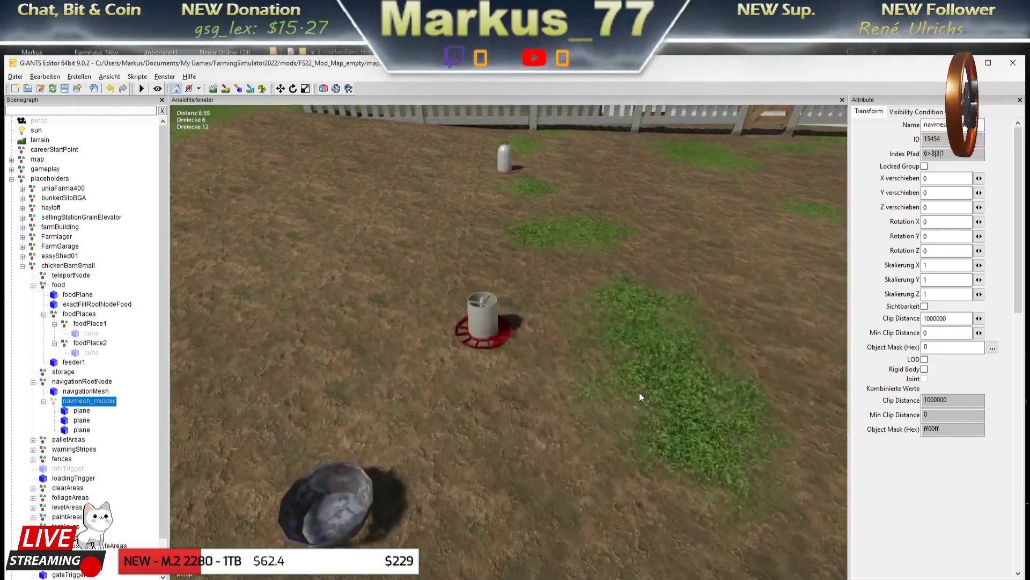
scroll(484, 358, up, 1)
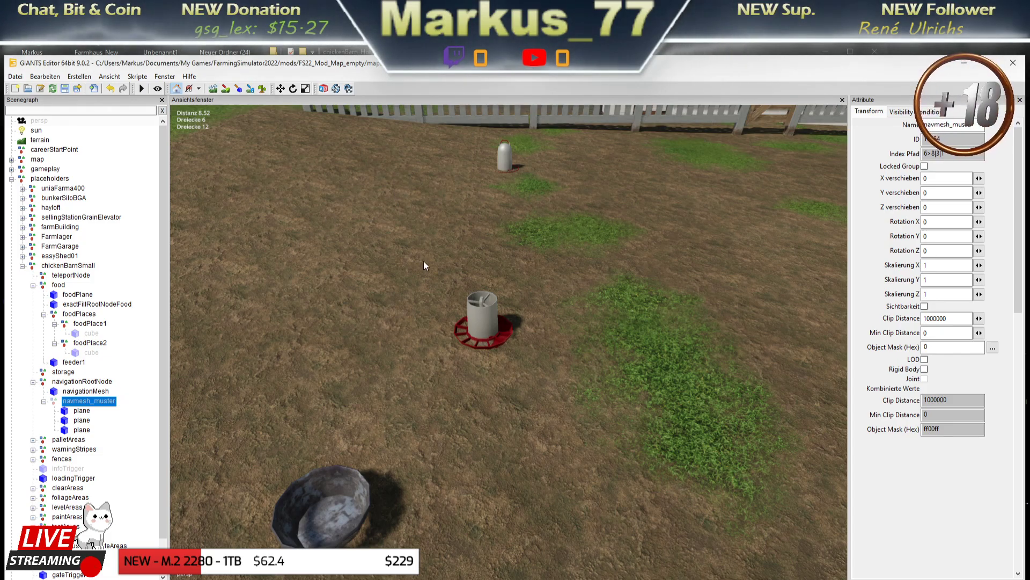
Pull back to view the navmesh outline together with the house, fence and feeder box
middle_drag(494, 395, 453, 407)
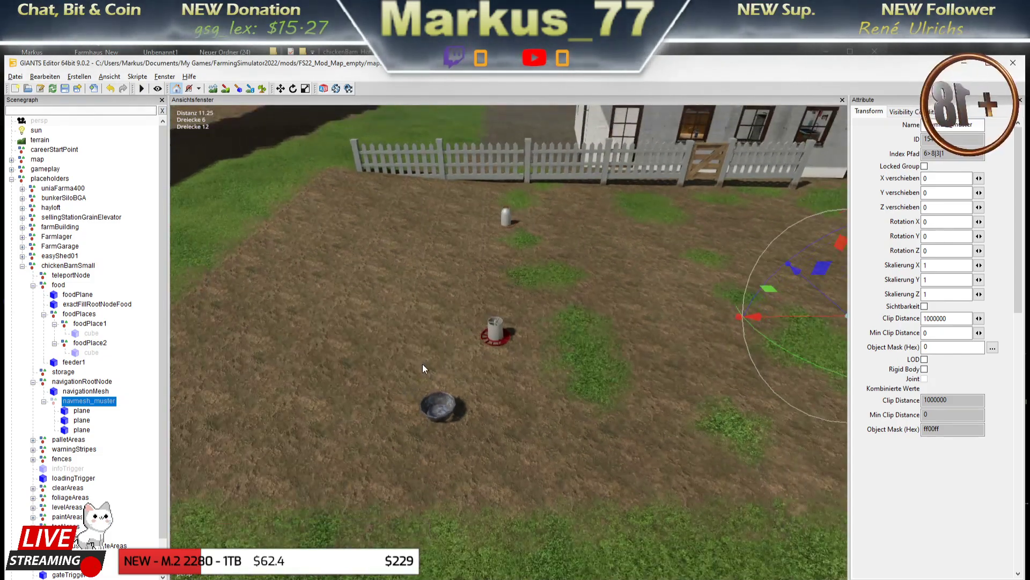
scroll(483, 376, up, 1)
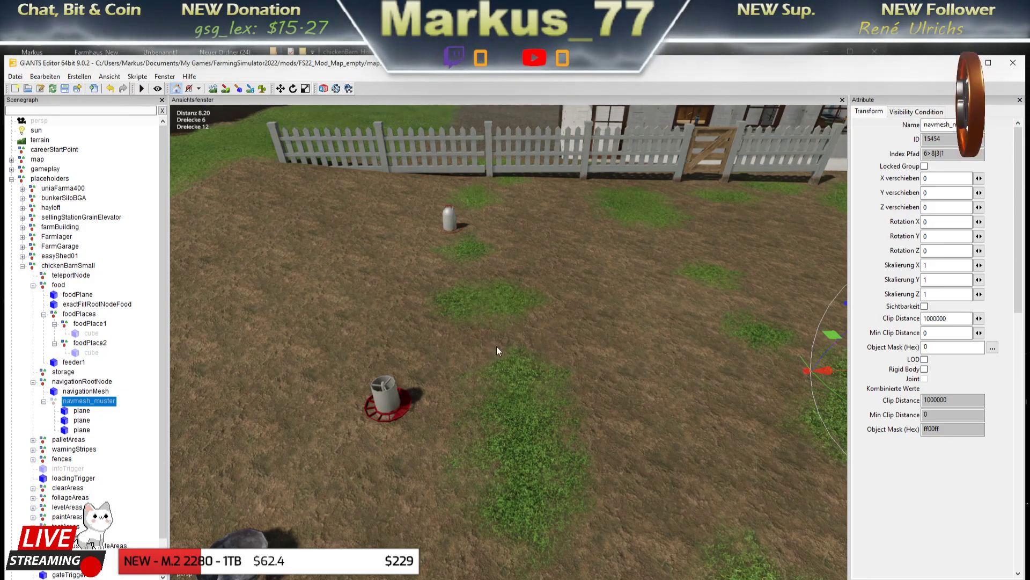
scroll(392, 411, down, 2)
scroll(459, 411, down, 2)
scroll(460, 410, down, 2)
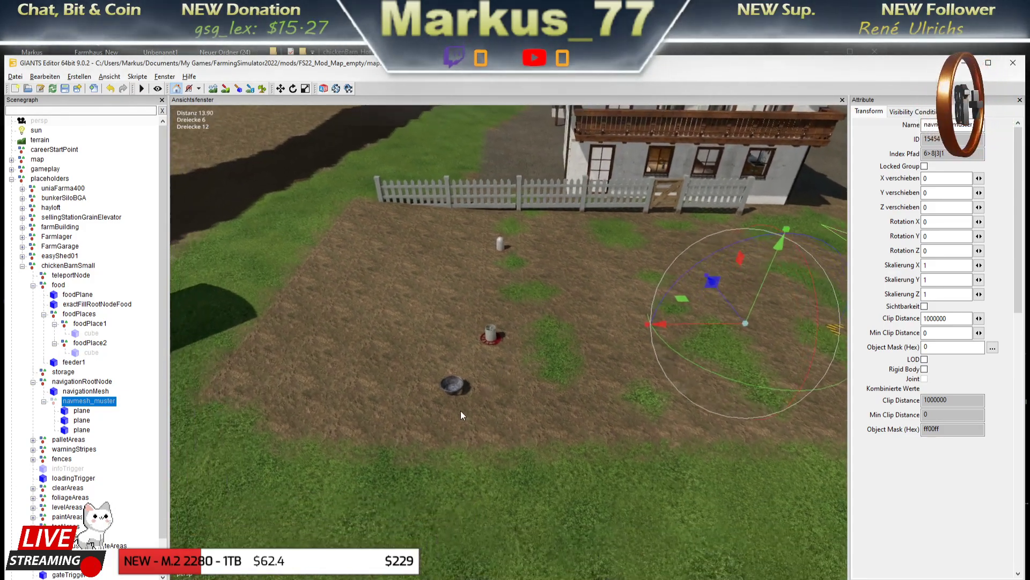
scroll(460, 415, up, 2)
scroll(559, 398, up, 1)
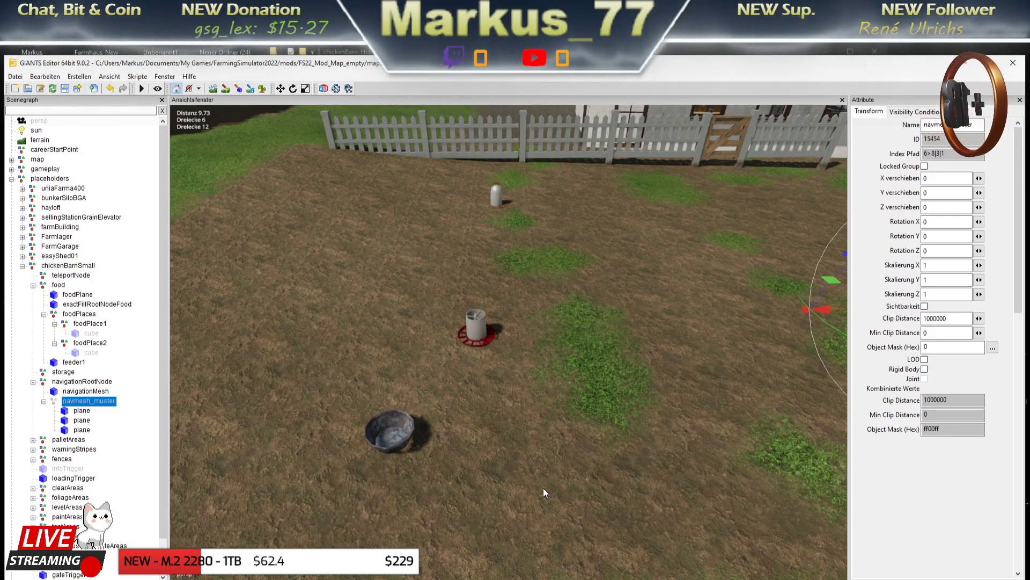
scroll(552, 348, down, 5)
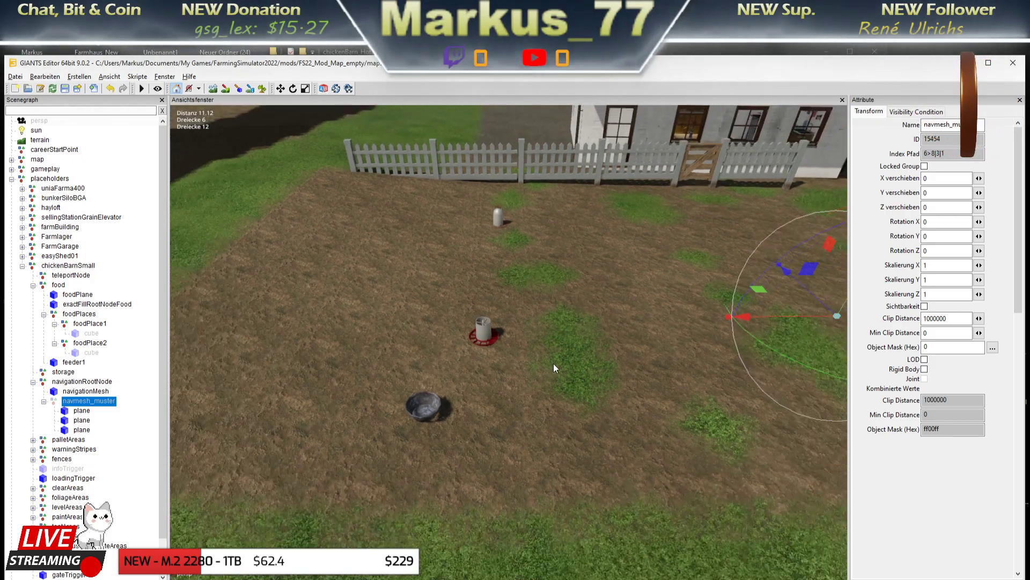
middle_drag(553, 363, 362, 374)
middle_drag(456, 369, 251, 361)
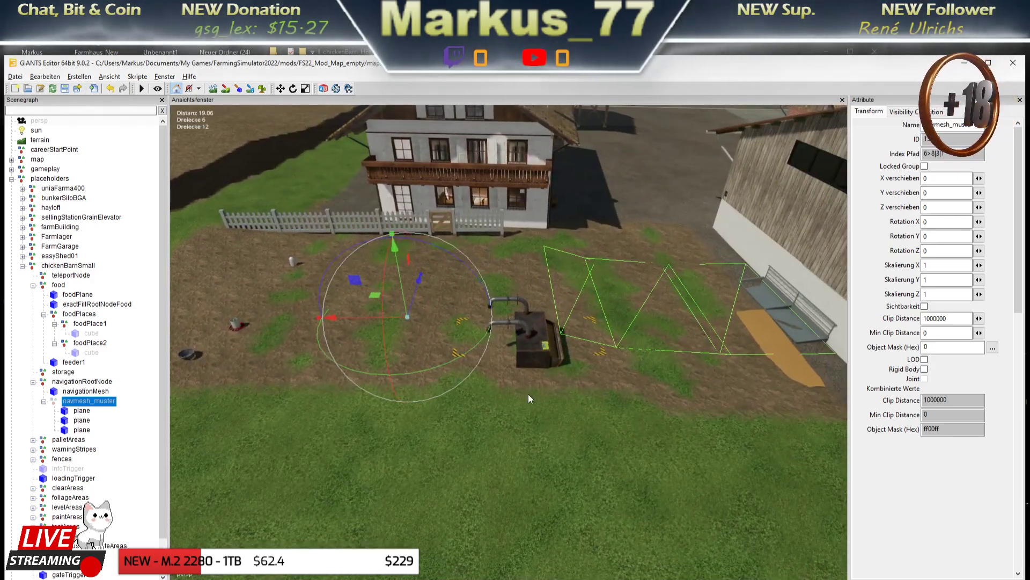
scroll(644, 392, up, 3)
mouse_move(736, 385)
middle_down()
mouse_move(514, 395)
mouse_move(494, 414)
mouse_move(395, 397)
mouse_move(628, 365)
mouse_move(282, 342)
middle_up()
scroll(494, 414, down, 2)
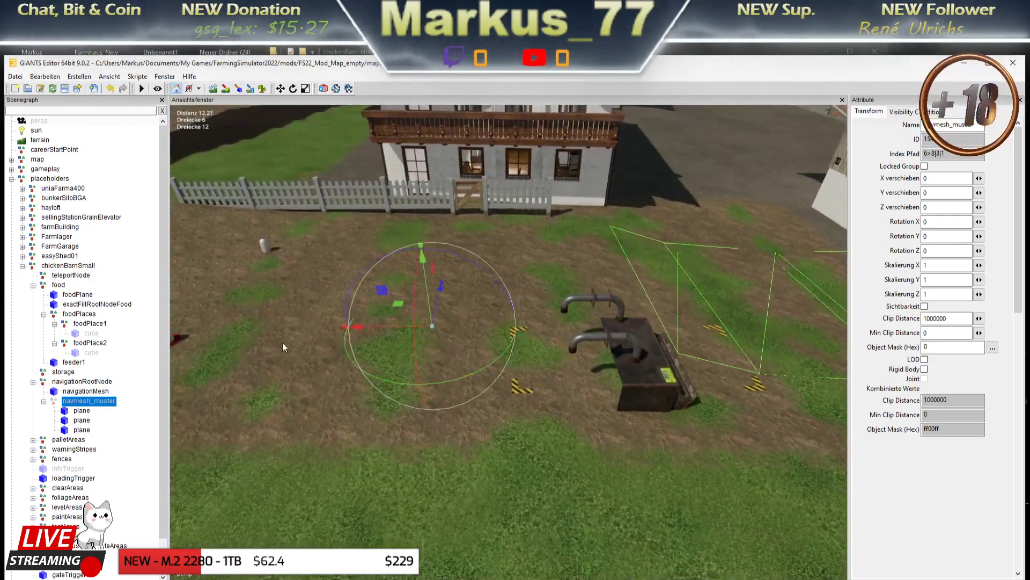
mouse_move(321, 404)
middle_down()
mouse_move(356, 426)
mouse_move(580, 380)
mouse_move(279, 379)
mouse_move(439, 399)
mouse_move(497, 365)
middle_up()
scroll(398, 419, down, 2)
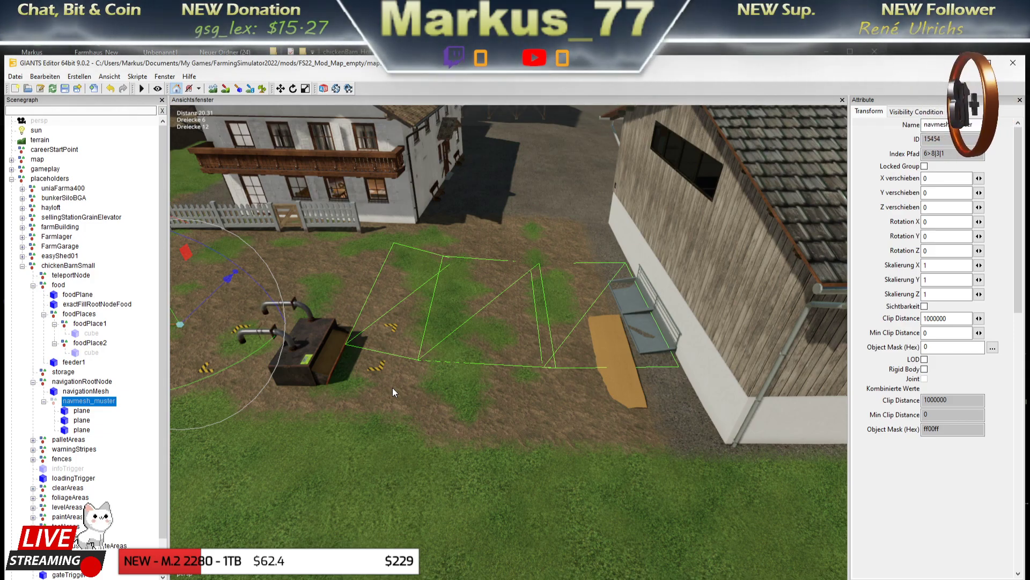
middle_drag(409, 340, 669, 336)
mouse_move(606, 340)
middle_down()
mouse_move(419, 375)
mouse_move(562, 385)
middle_up()
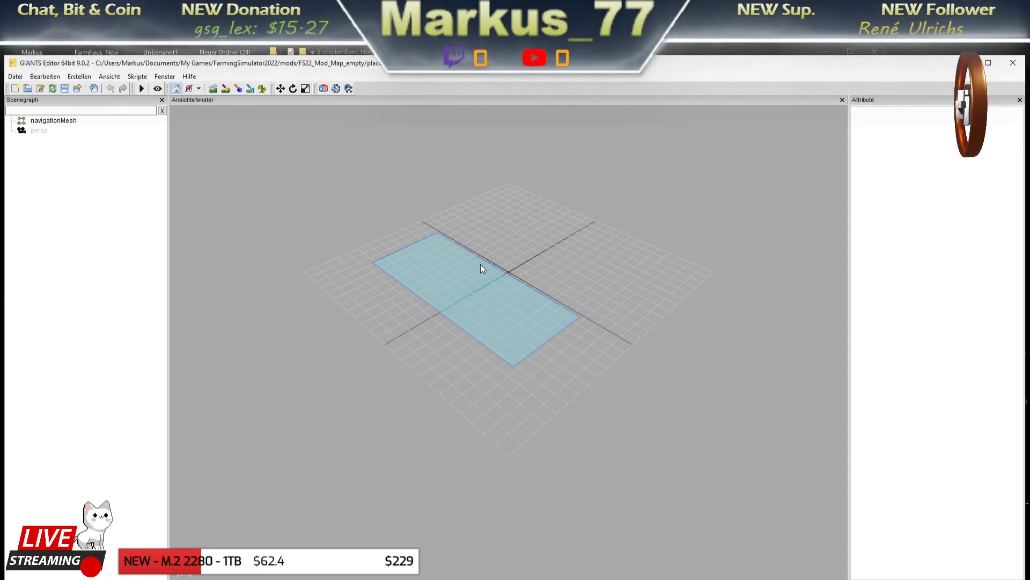
Import navigationMesh_test into the navigationMesh scene
click(15, 77)
click(37, 192)
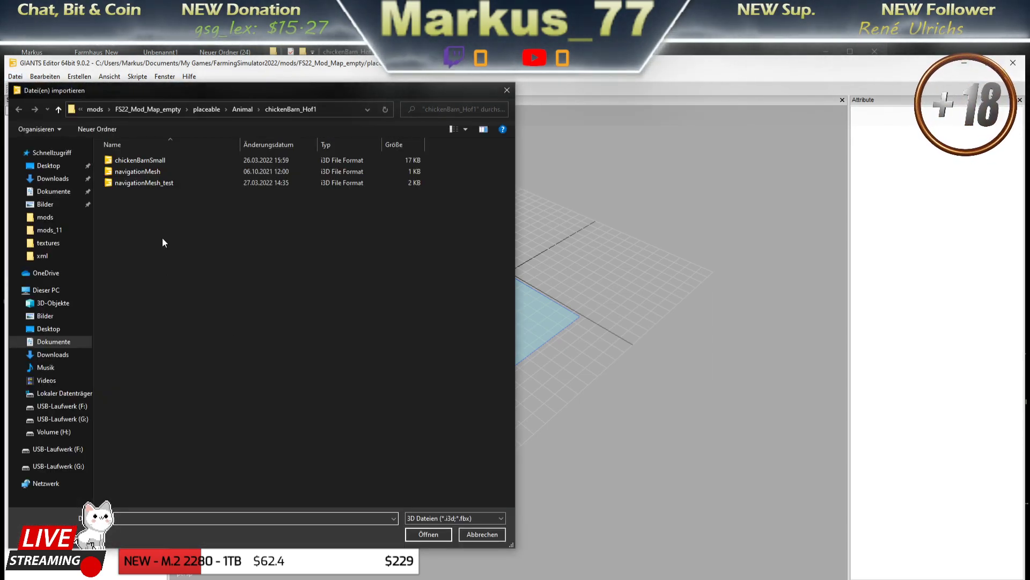
click(126, 184)
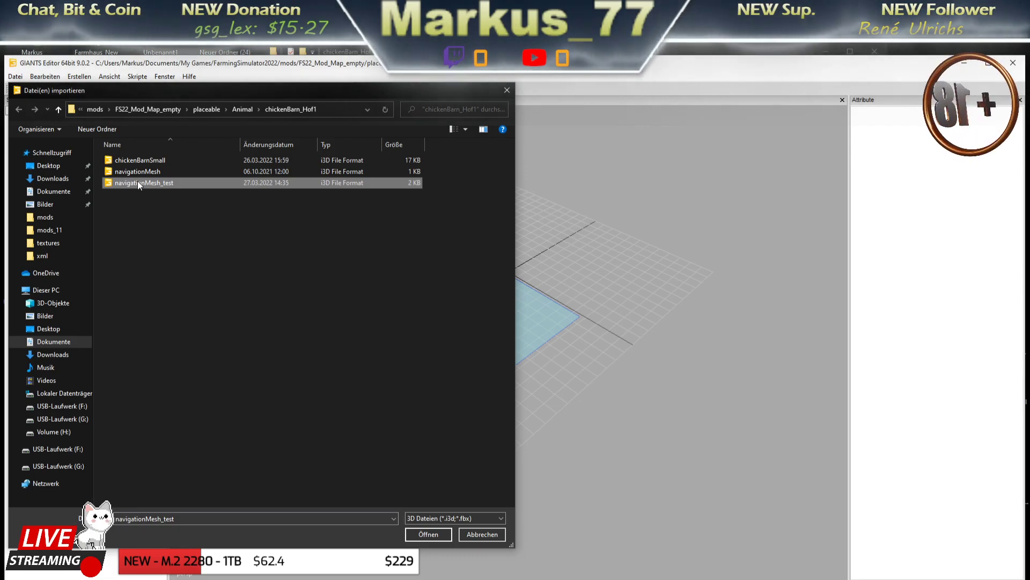
click(428, 535)
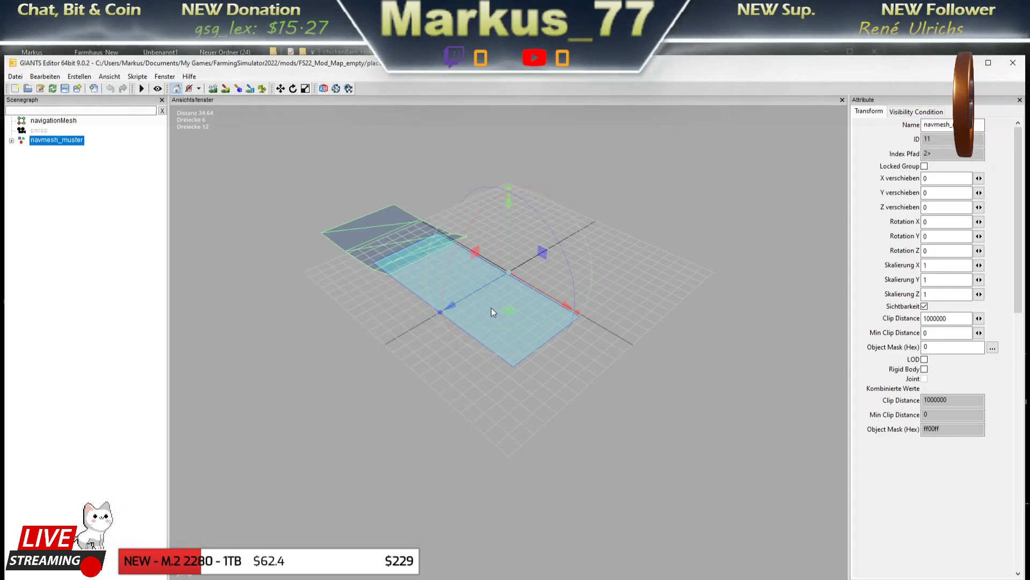
Frame the imported navmesh in the viewport and expand navmesh_muster in the Scenegraph
alt+middle_drag(481, 324, 480, 337)
mouse_move(480, 337)
alt+right_down()
mouse_move(637, 466)
mouse_move(726, 395)
alt+right_up()
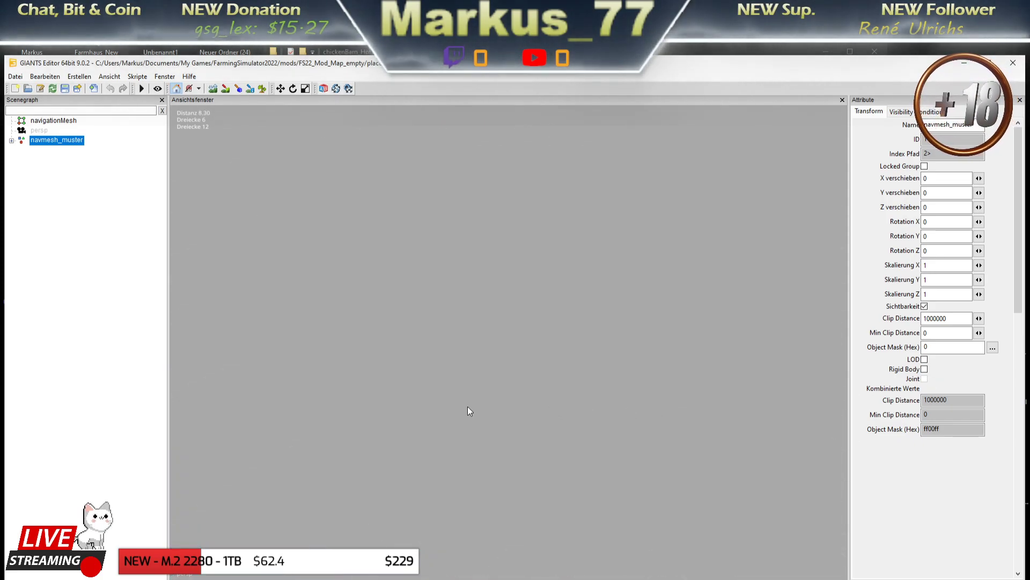
key(f)
alt+drag(523, 310, 408, 400)
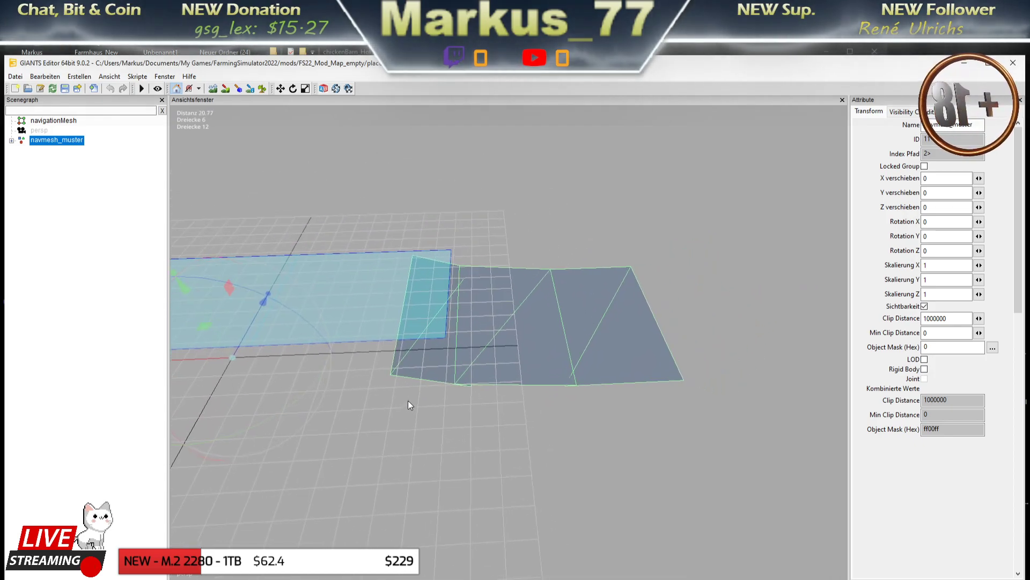
alt+right_drag(407, 400, 519, 350)
scroll(540, 383, down, 2)
scroll(540, 385, down, 2)
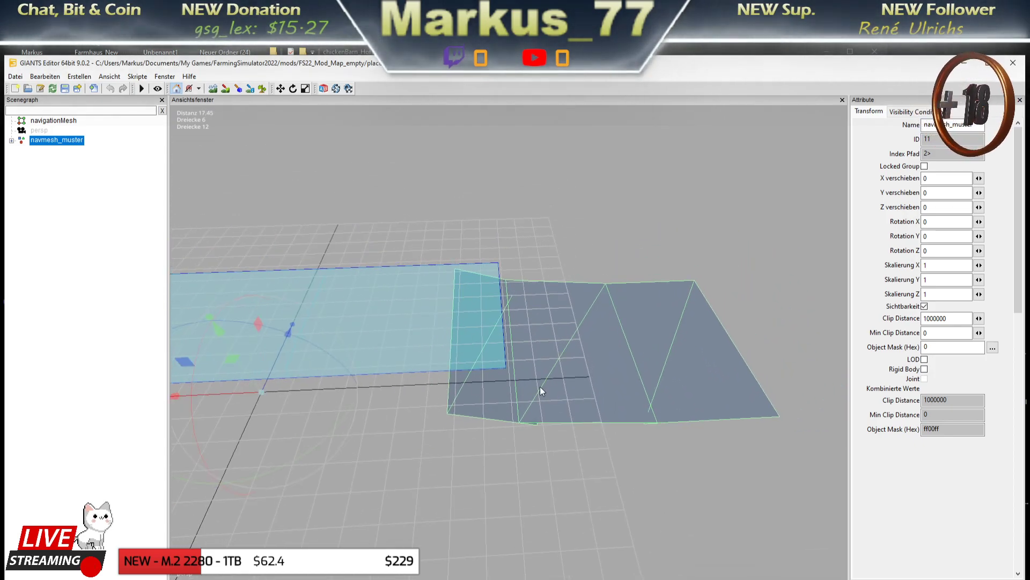
alt+middle_drag(480, 331, 620, 332)
alt+right_drag(620, 333, 520, 343)
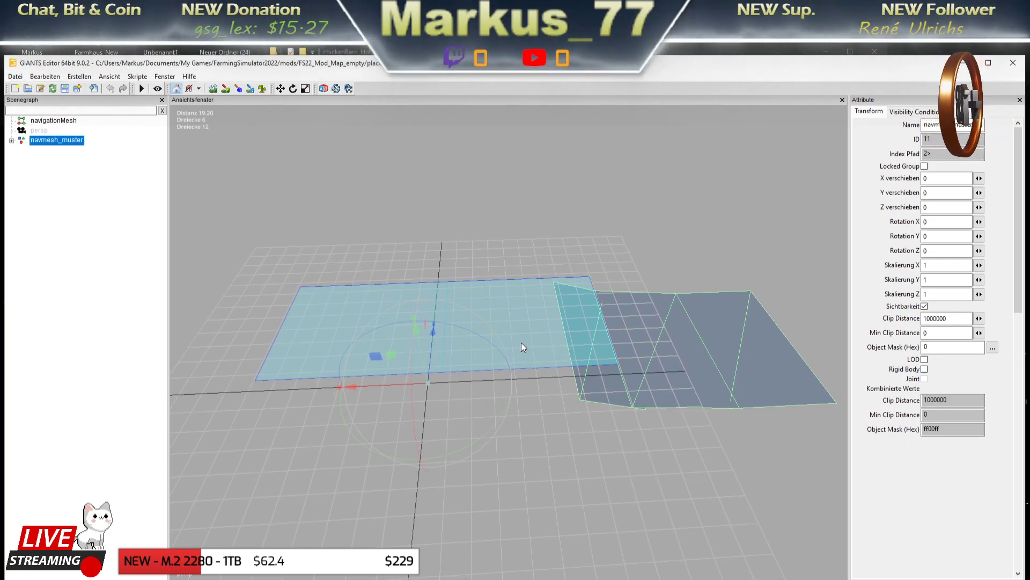
click(11, 141)
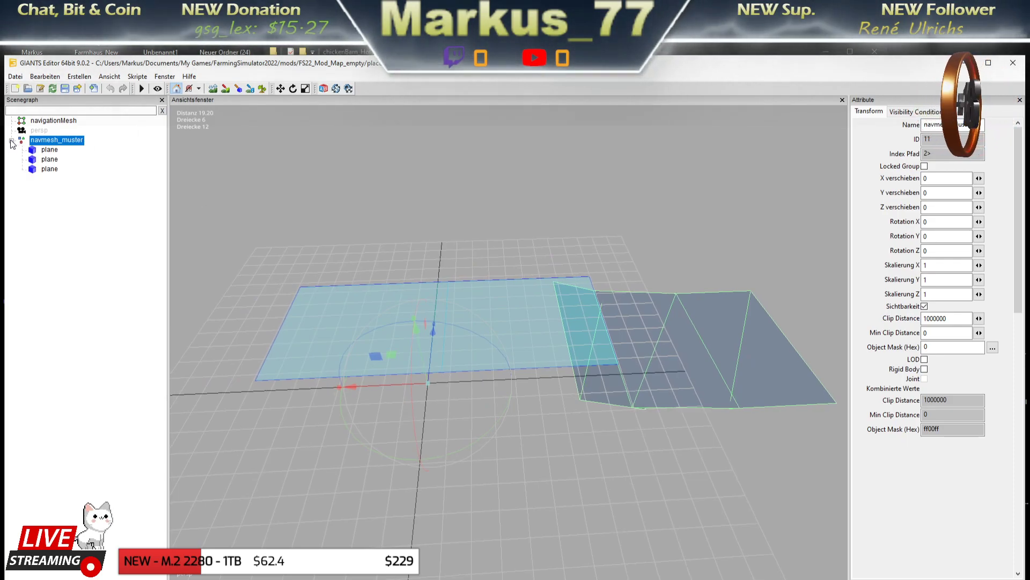
Drag all three planes to the Scenegraph root, then delete the emptied navmesh_muster group
click(50, 151)
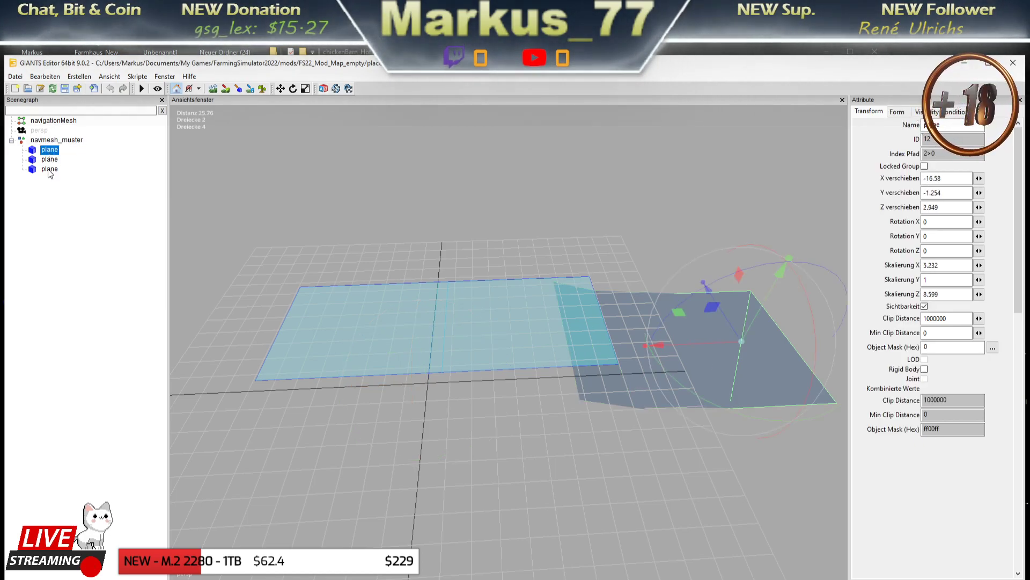
shift+click(49, 170)
drag(49, 173, 50, 211)
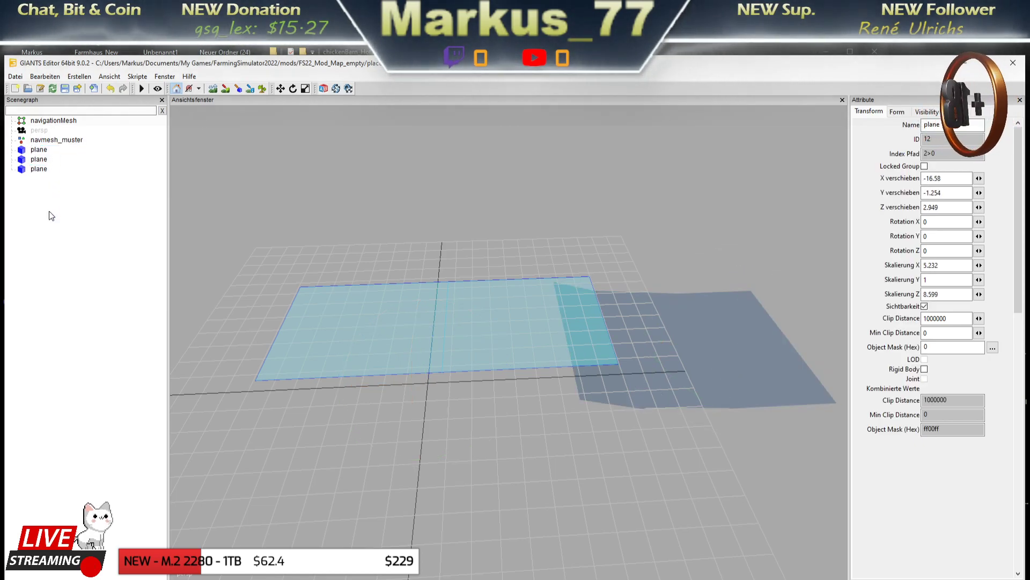
click(61, 142)
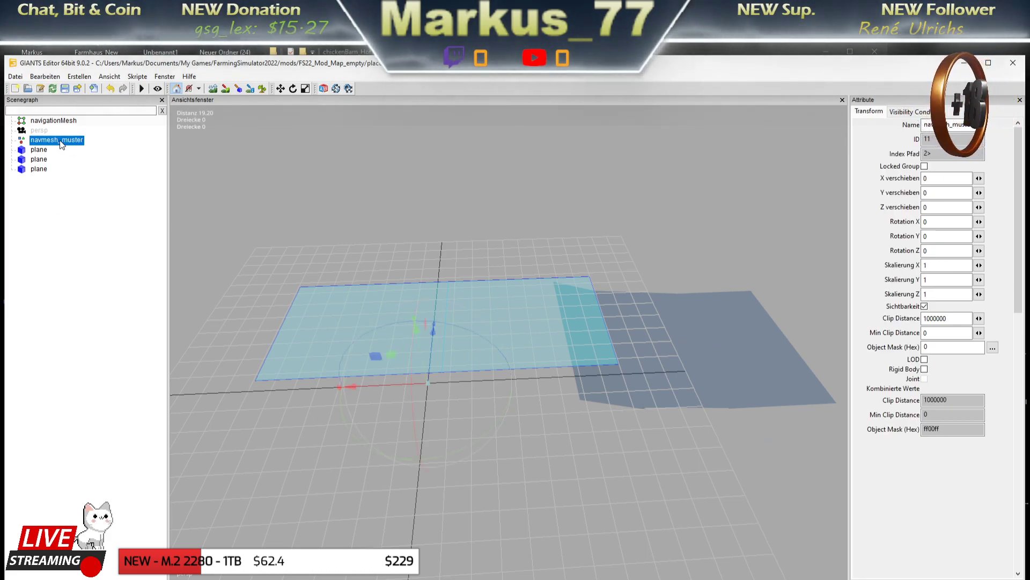
key(Delete)
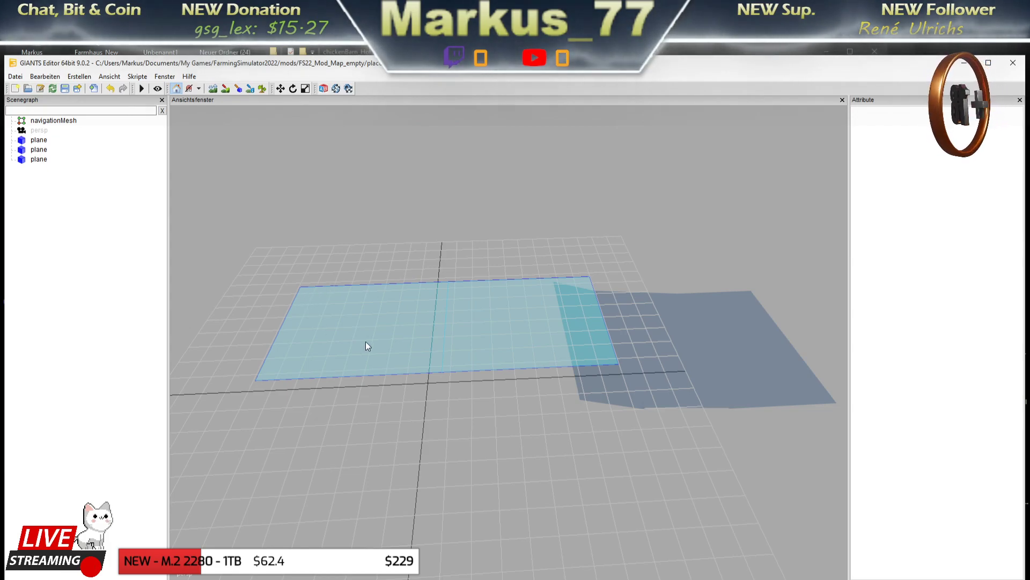
Check that Navigation Meshes are enabled in the Ansicht > Anzeigen display settings
click(103, 77)
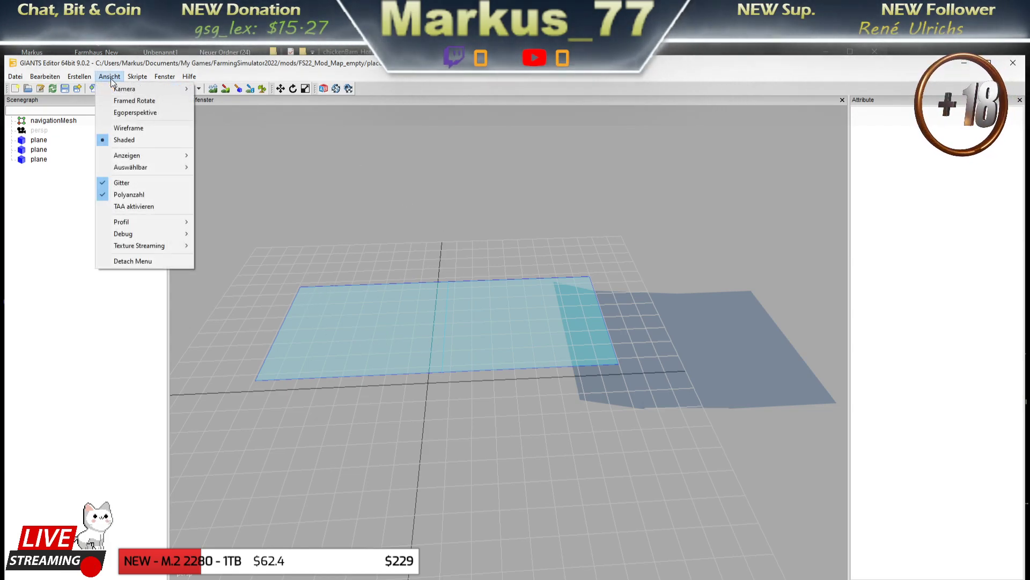
mouse_move(131, 156)
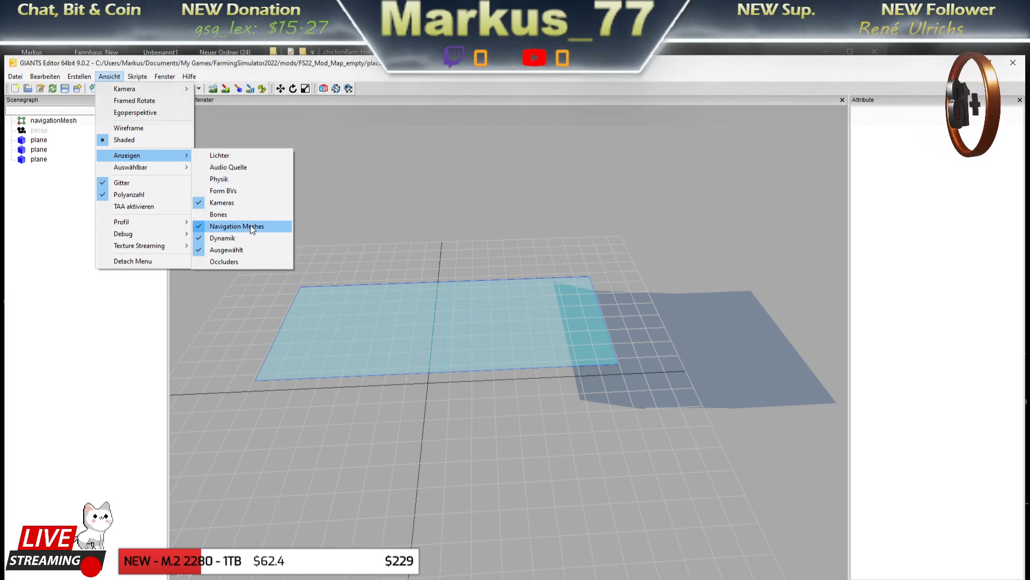
click(490, 82)
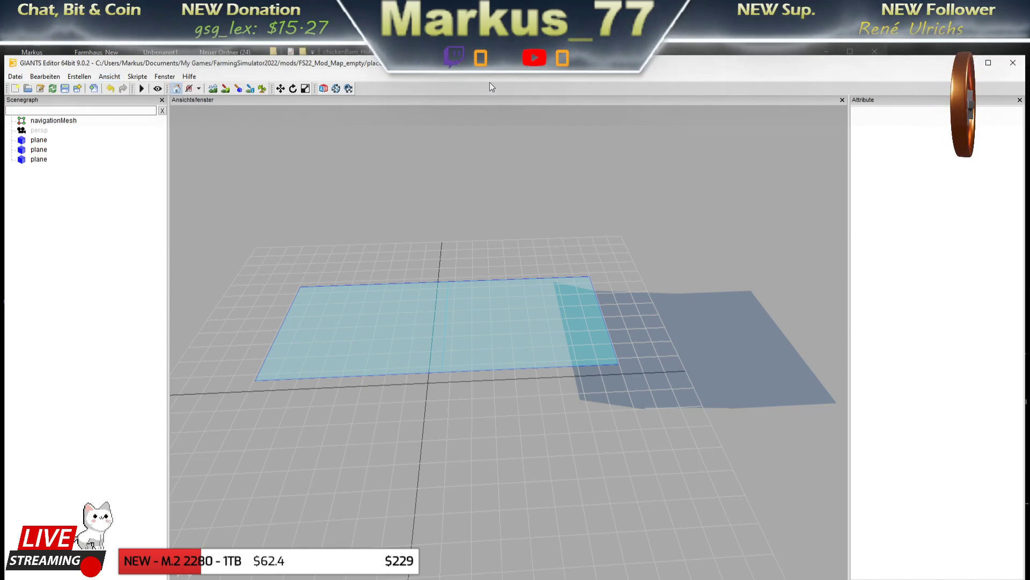
Inspect the three plane pieces and the navigationMesh node, then open the Erstellen menu
click(38, 150)
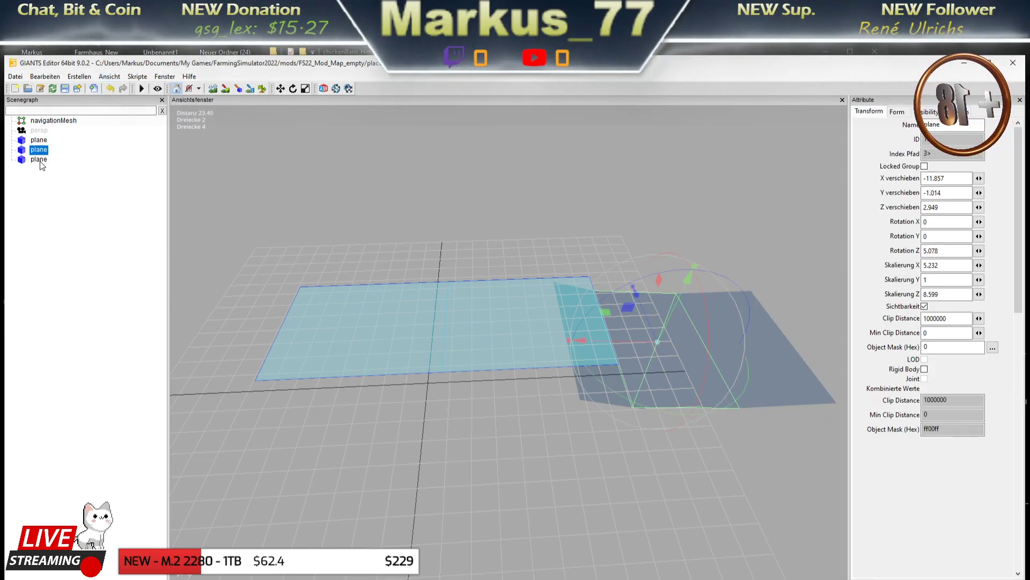
click(38, 160)
click(44, 123)
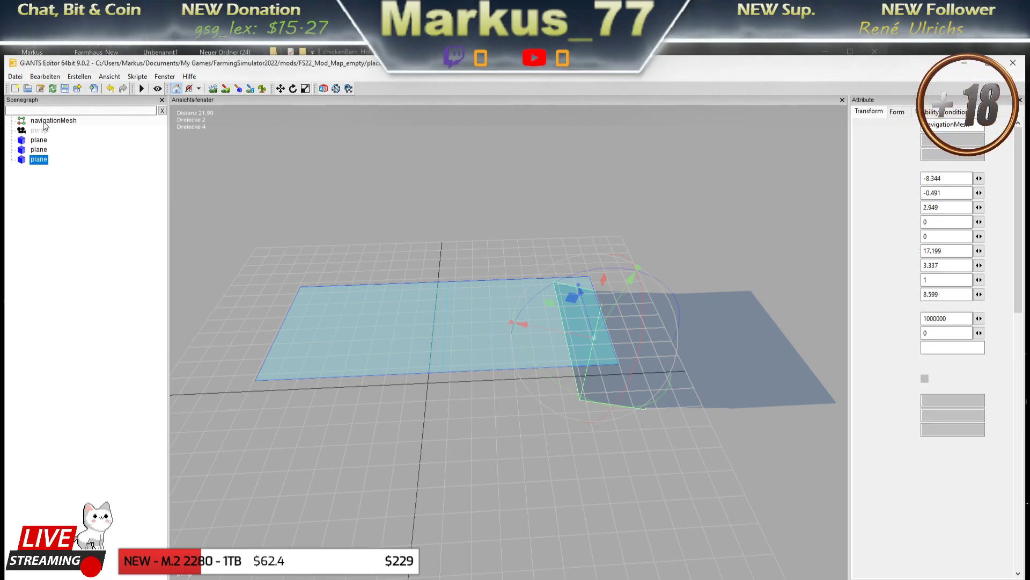
click(39, 160)
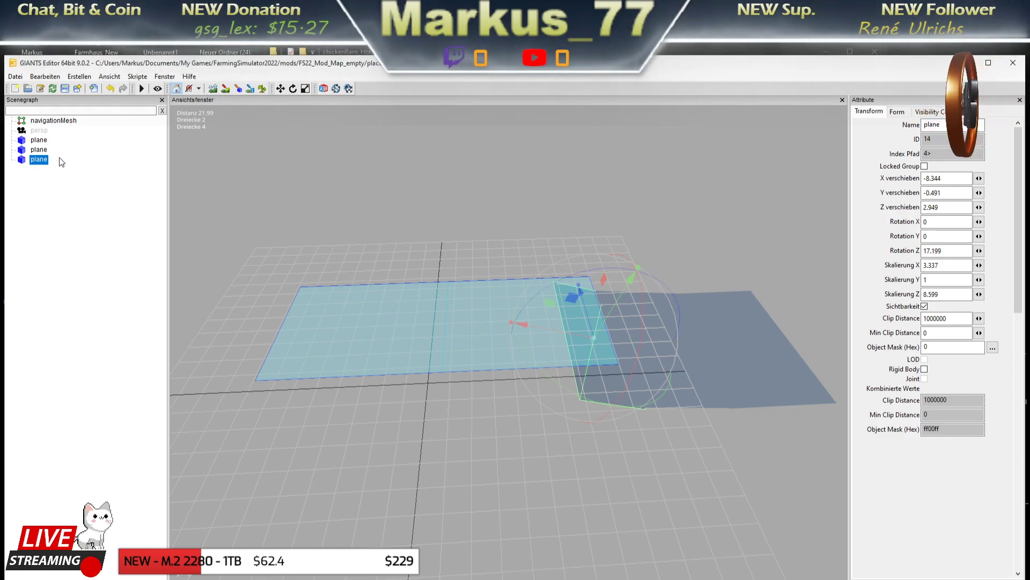
click(37, 141)
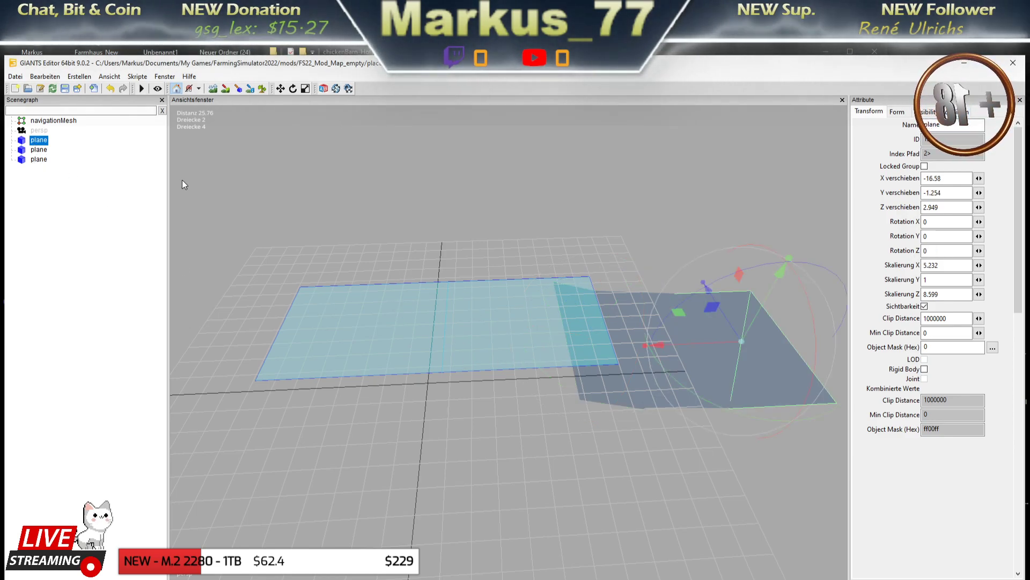
click(55, 78)
Set up a Navigations Mesh over the planes with default settings and shape build mask ff
mouse_move(80, 80)
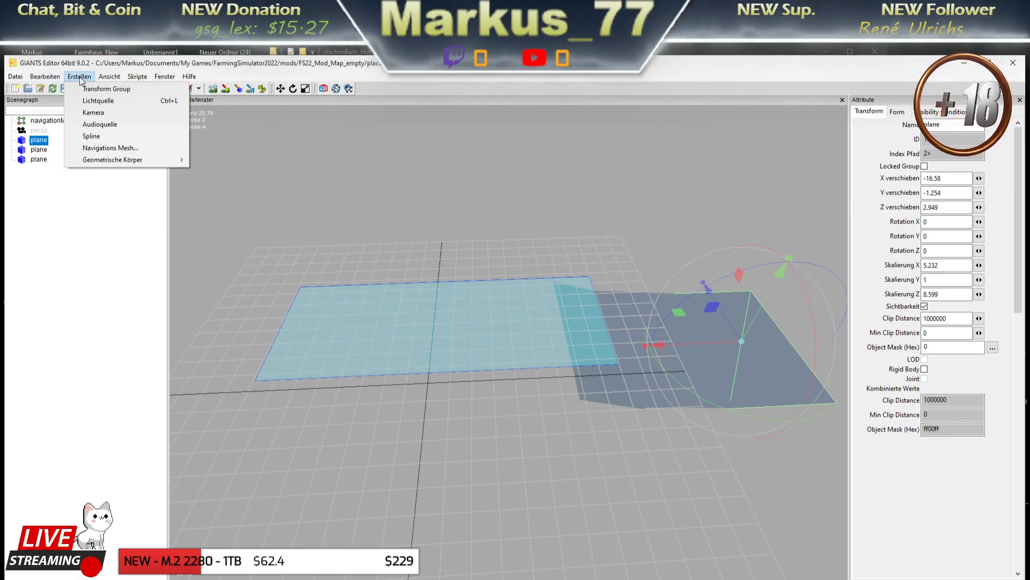
click(108, 148)
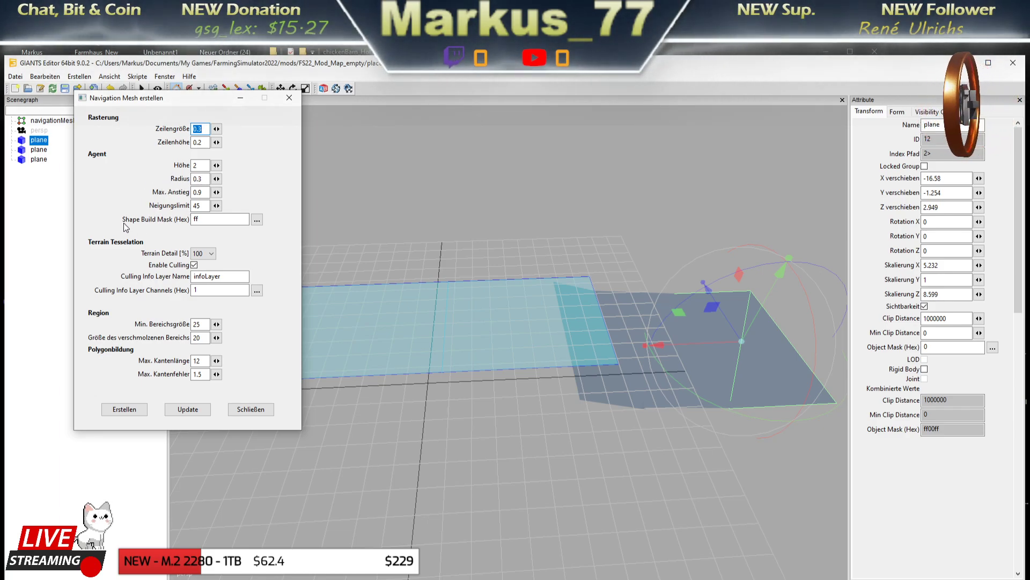
click(257, 220)
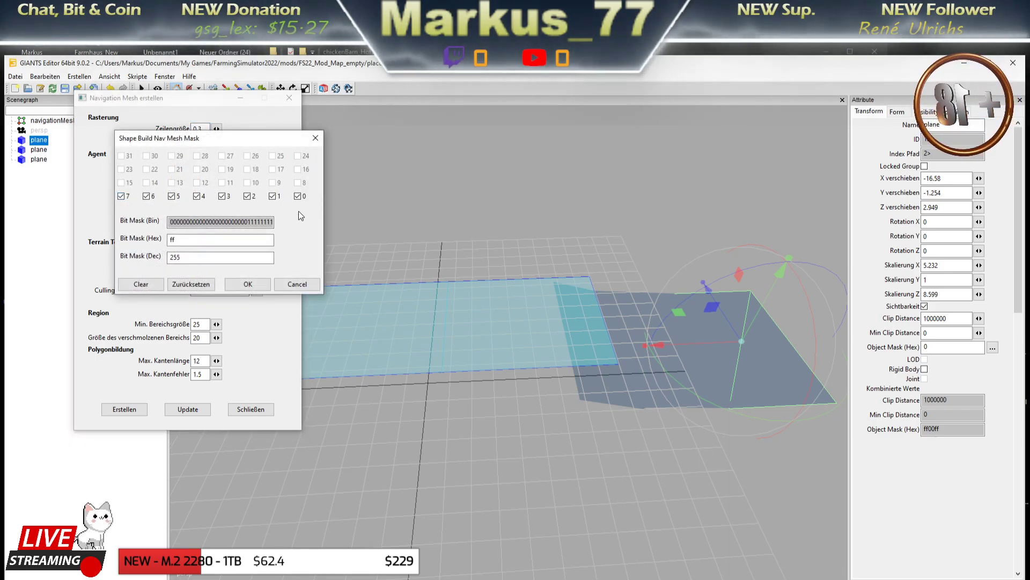
click(297, 285)
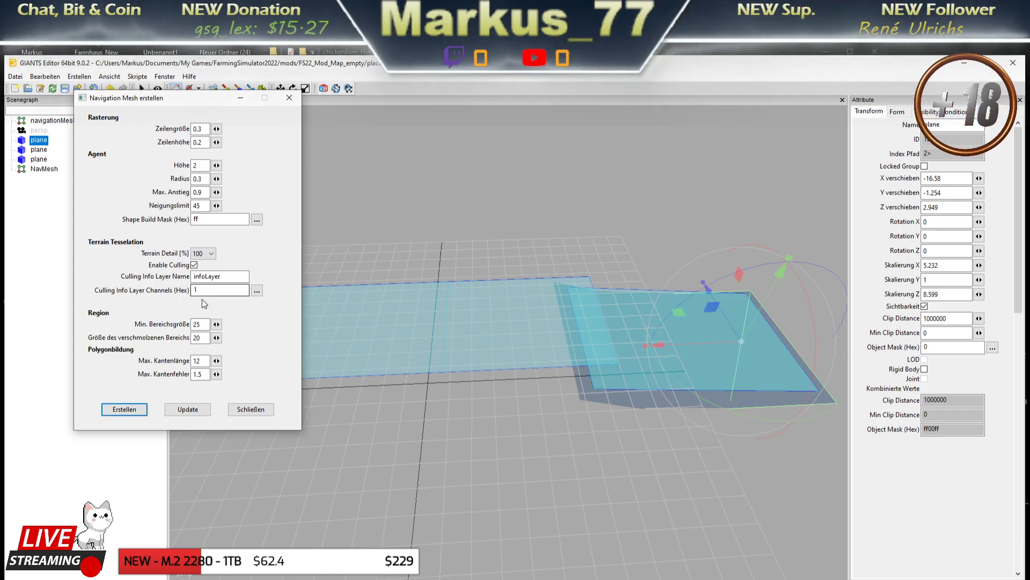
Generate NavMesh, then delete the old navigationMesh node and all three planes
click(251, 411)
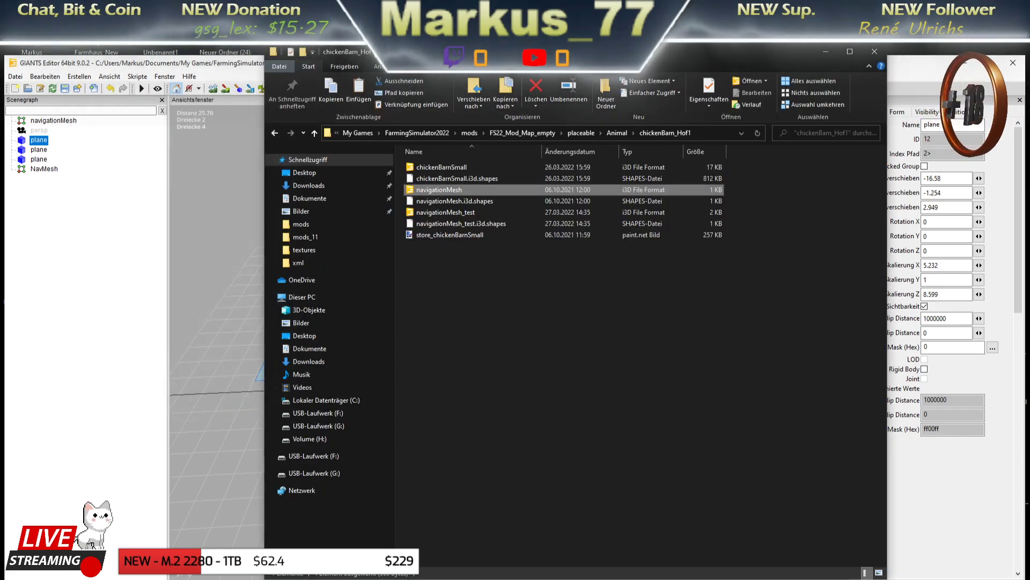
click(826, 50)
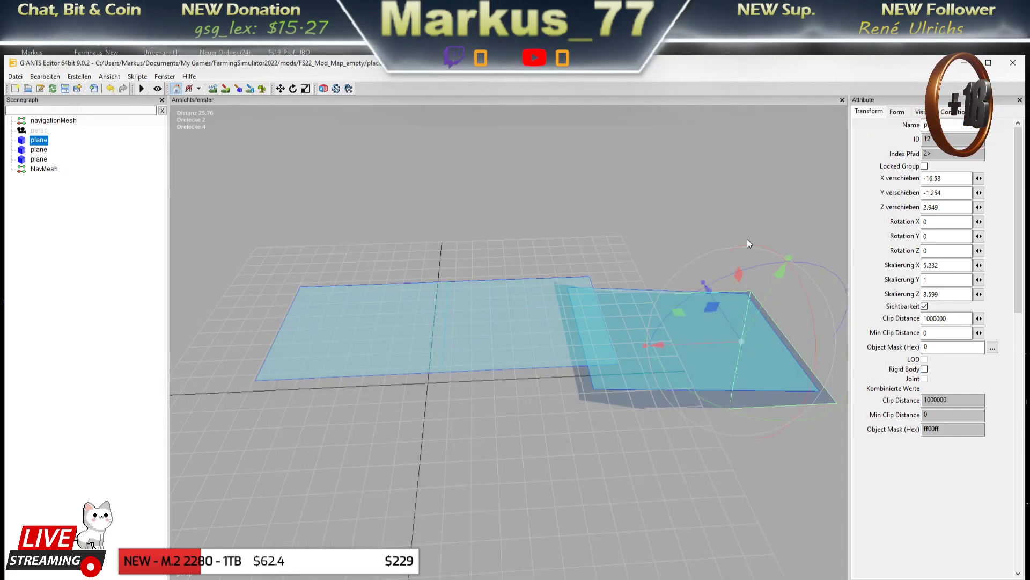
click(37, 169)
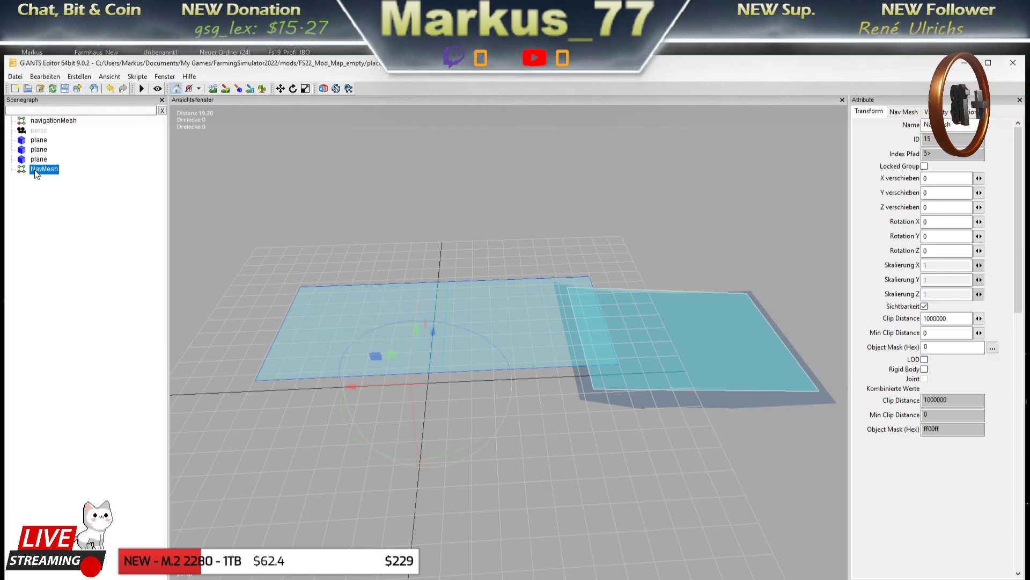
click(40, 122)
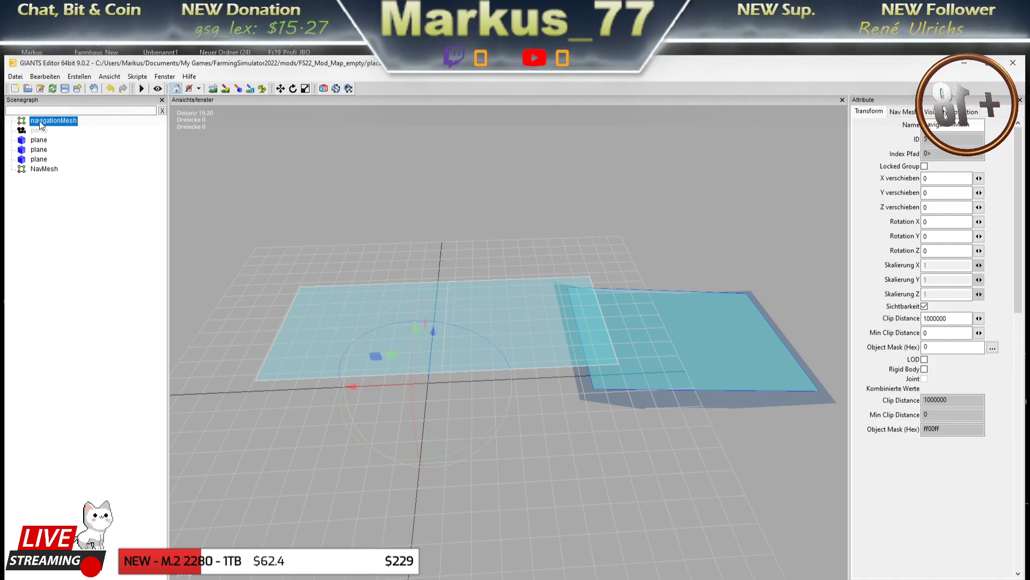
key(Delete)
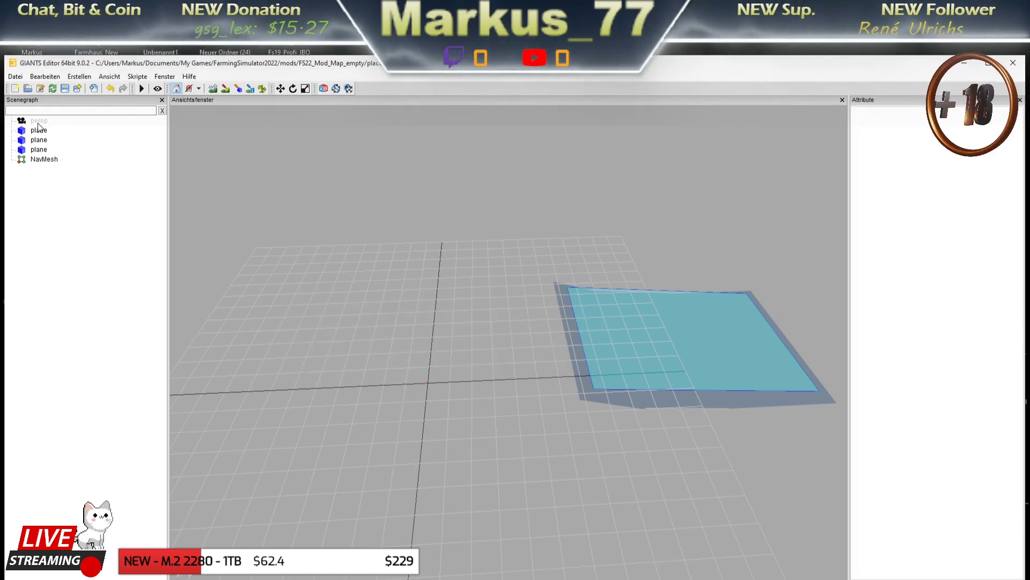
click(38, 131)
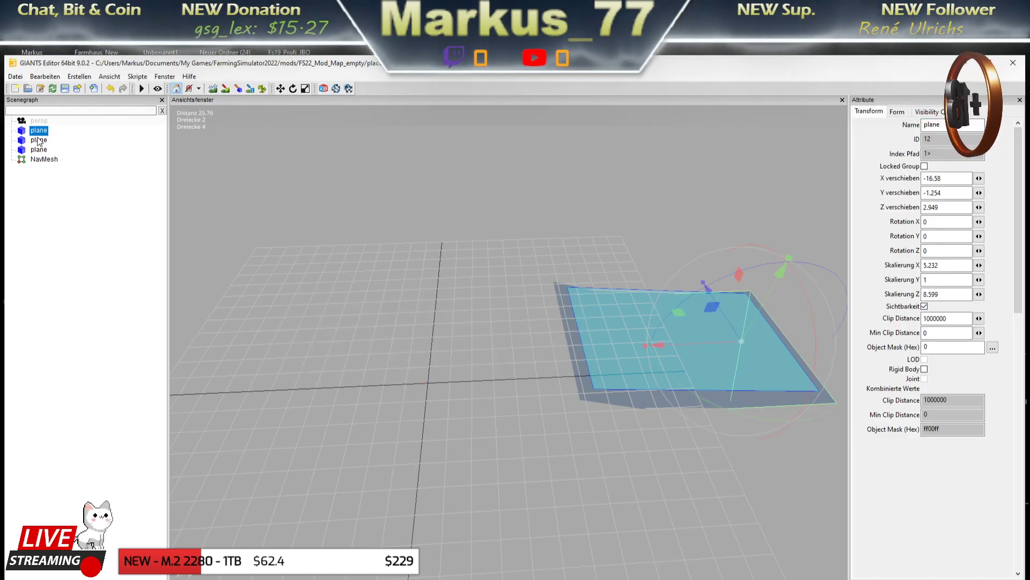
key(Delete)
click(38, 131)
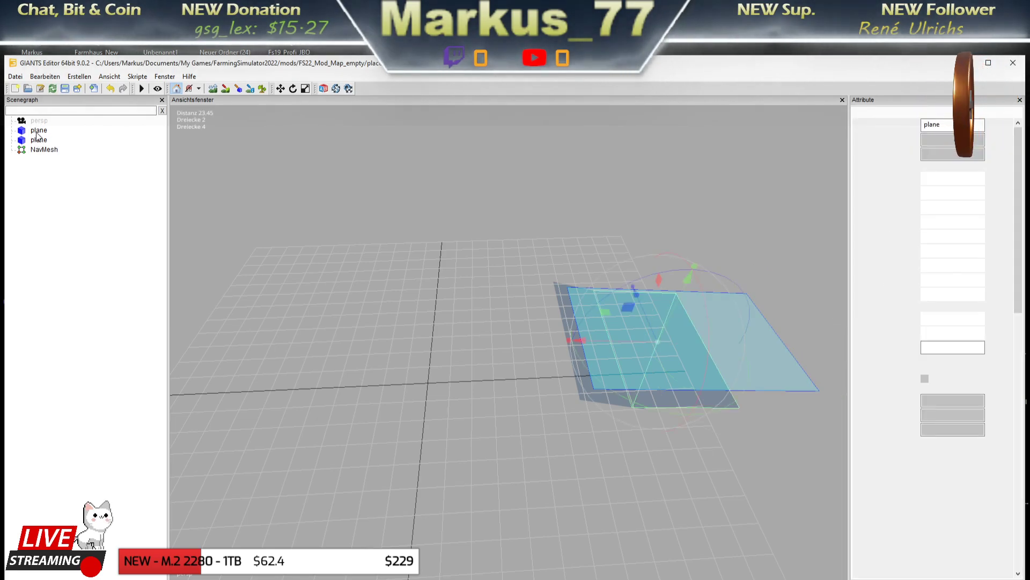
key(Delete)
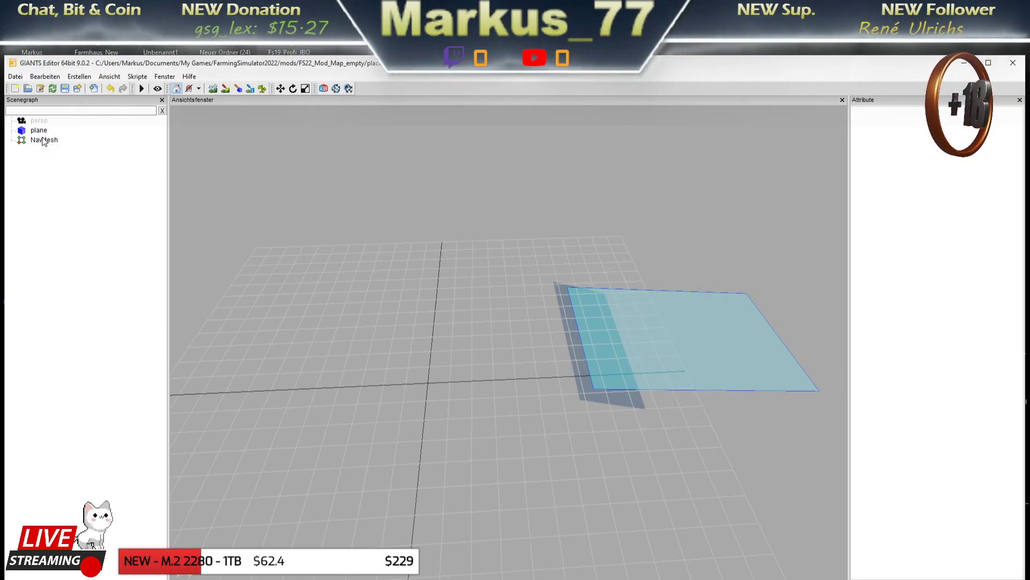
click(38, 132)
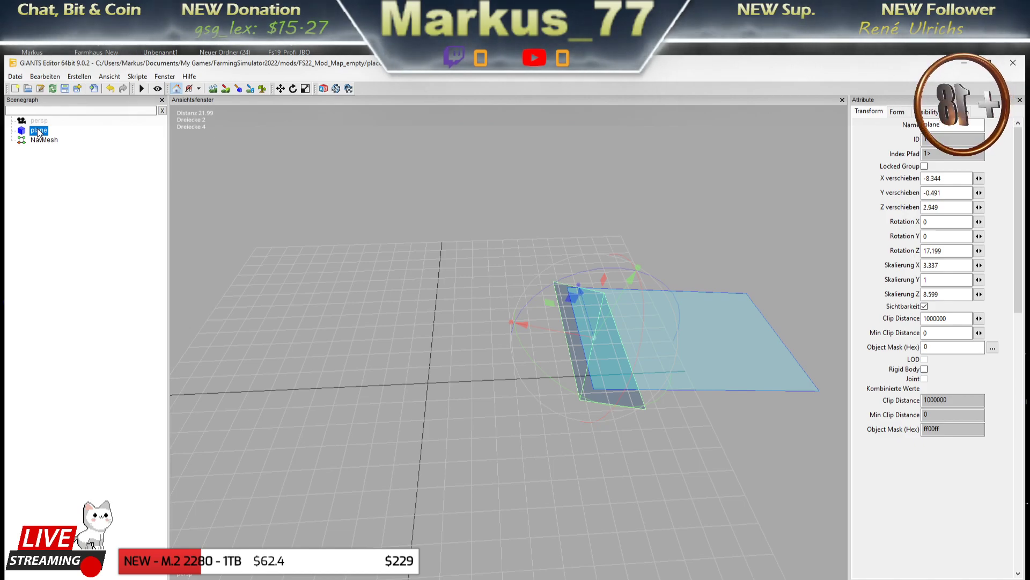
key(Delete)
Reorder the Scenegraph so the persp camera sits below NavMesh
click(43, 131)
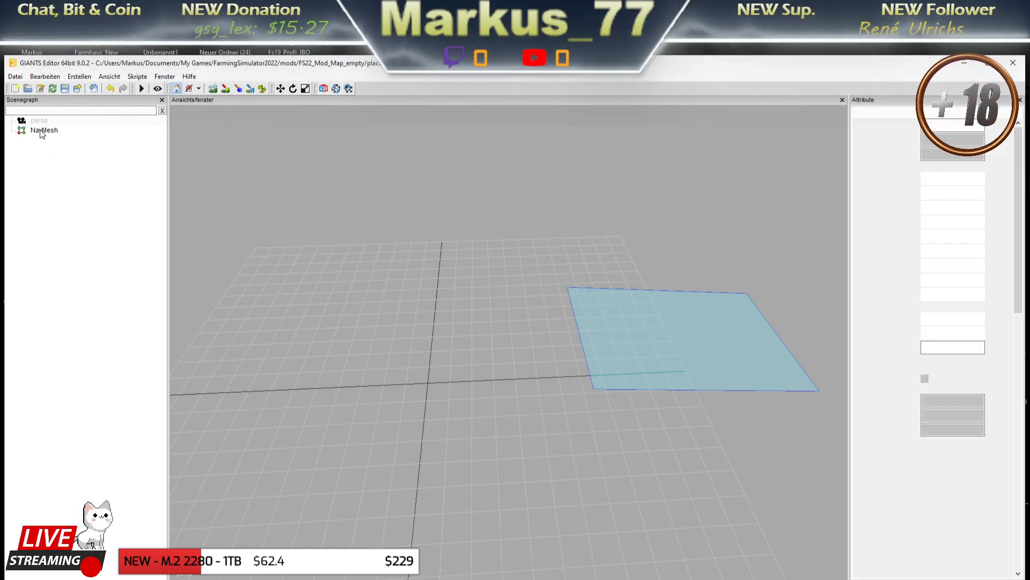
right_click(42, 131)
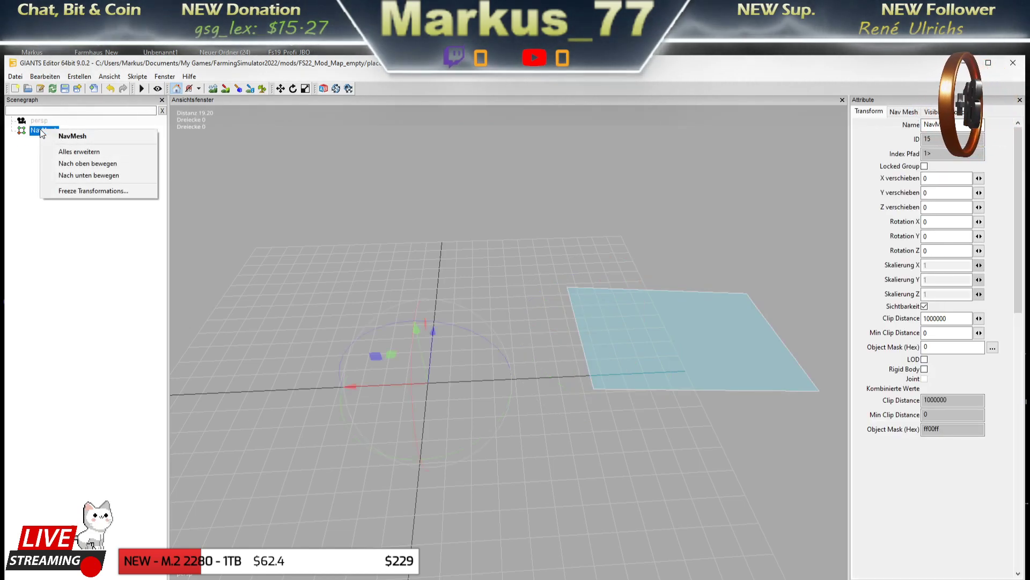
click(66, 163)
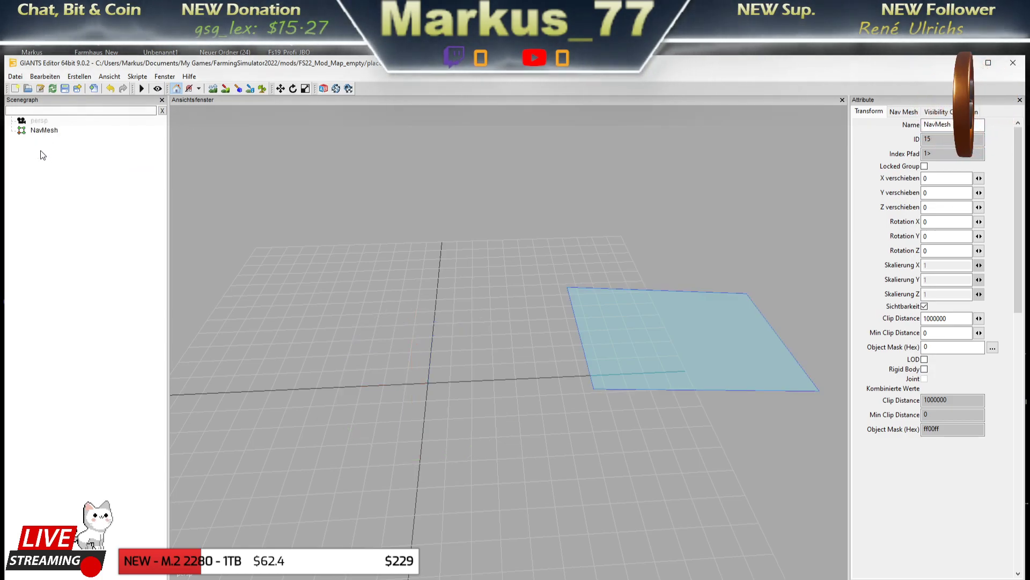
mouse_move(40, 135)
mouse_down()
mouse_move(70, 125)
mouse_move(80, 175)
mouse_up()
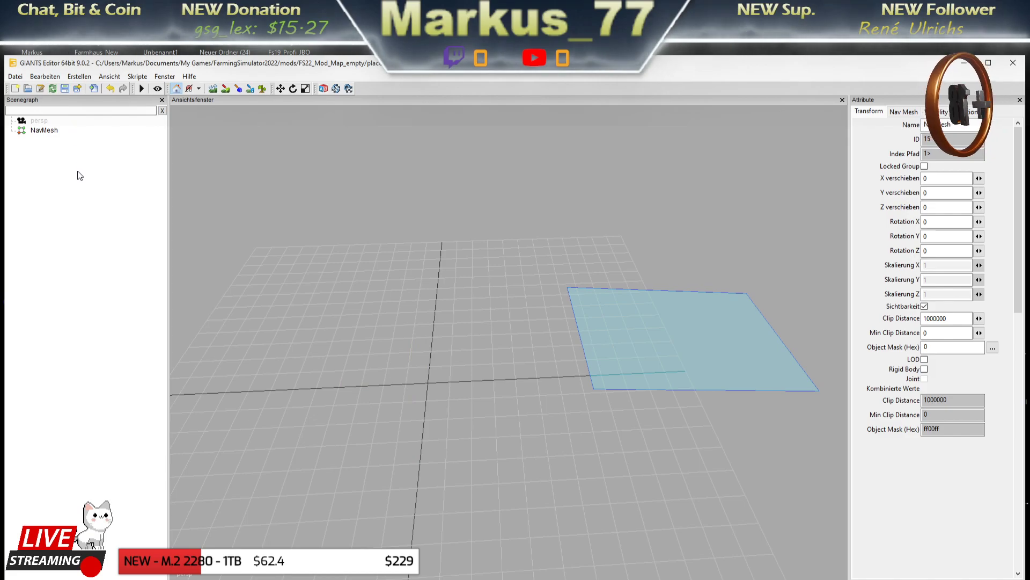
right_click(47, 134)
click(39, 122)
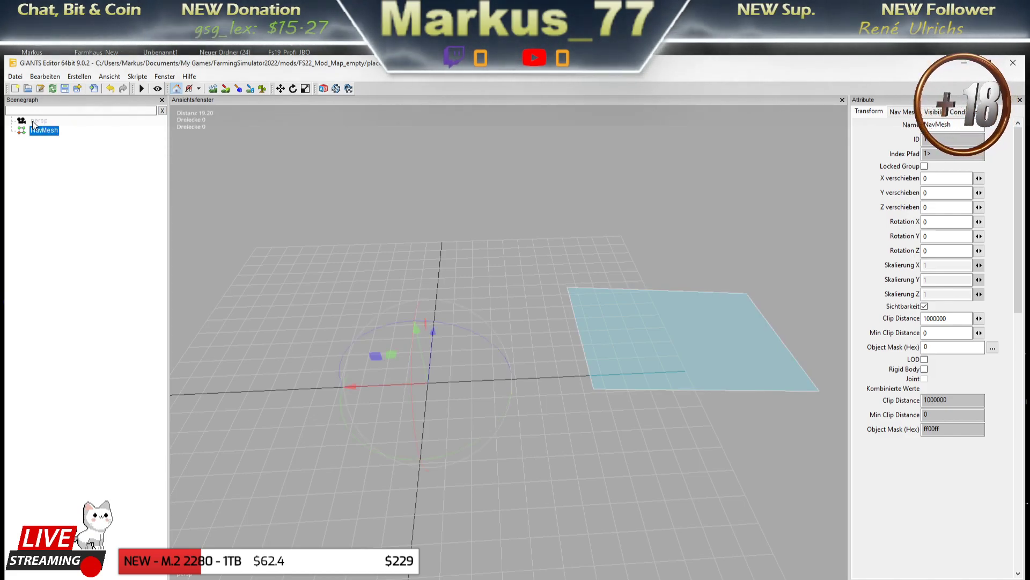
drag(34, 143, 33, 144)
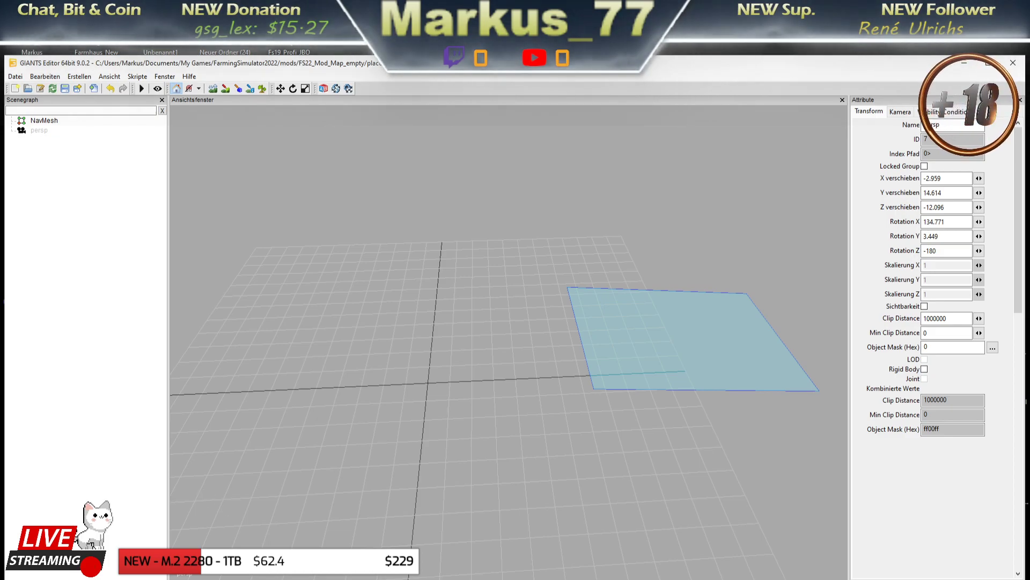
Reopen navigationMesh.i3d from the chickenBarn_Hof1 folder in GIANTS Editor 9.0.2
key(alt+Tab)
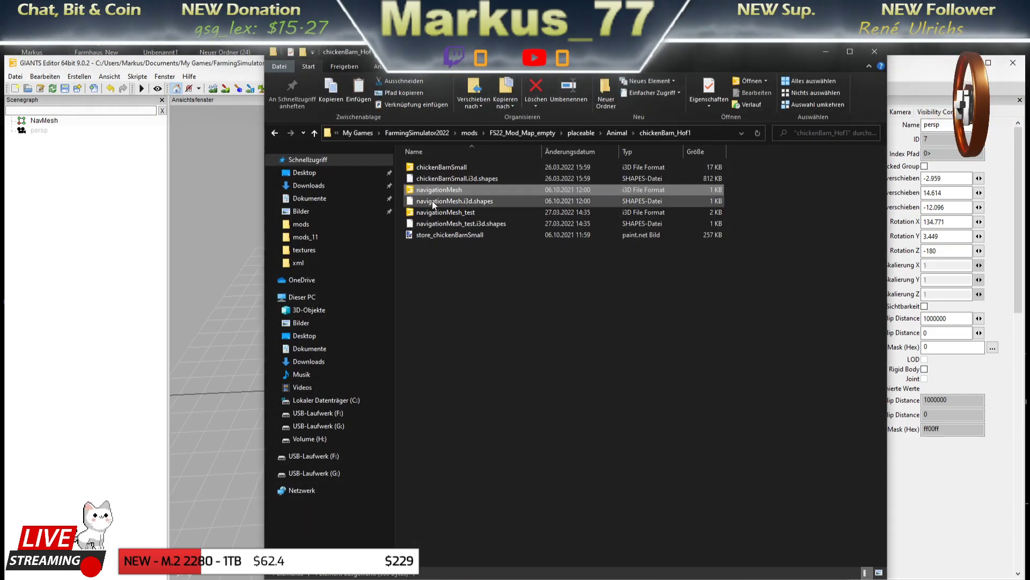
ctrl+click(433, 201)
click(430, 198)
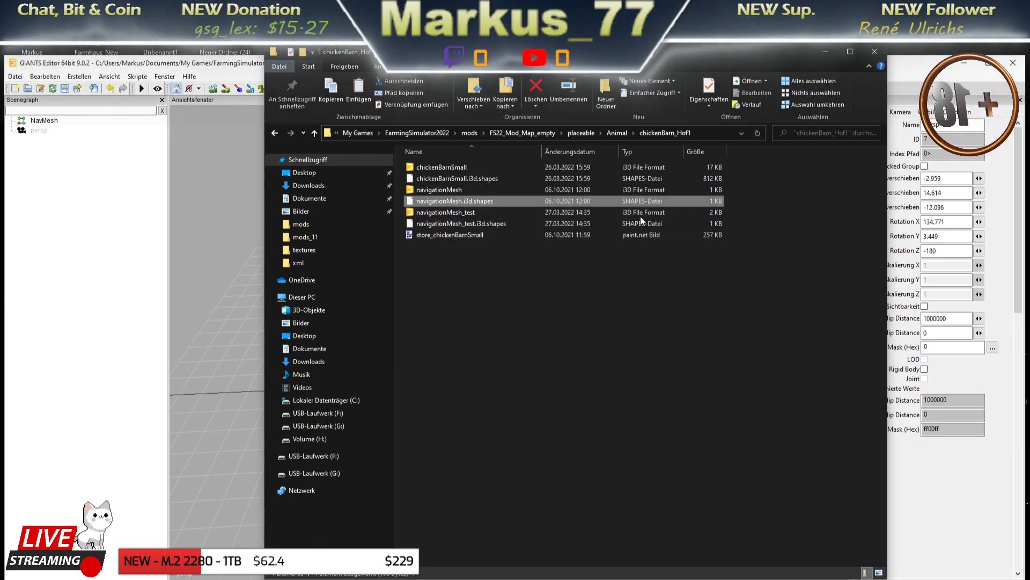
click(830, 50)
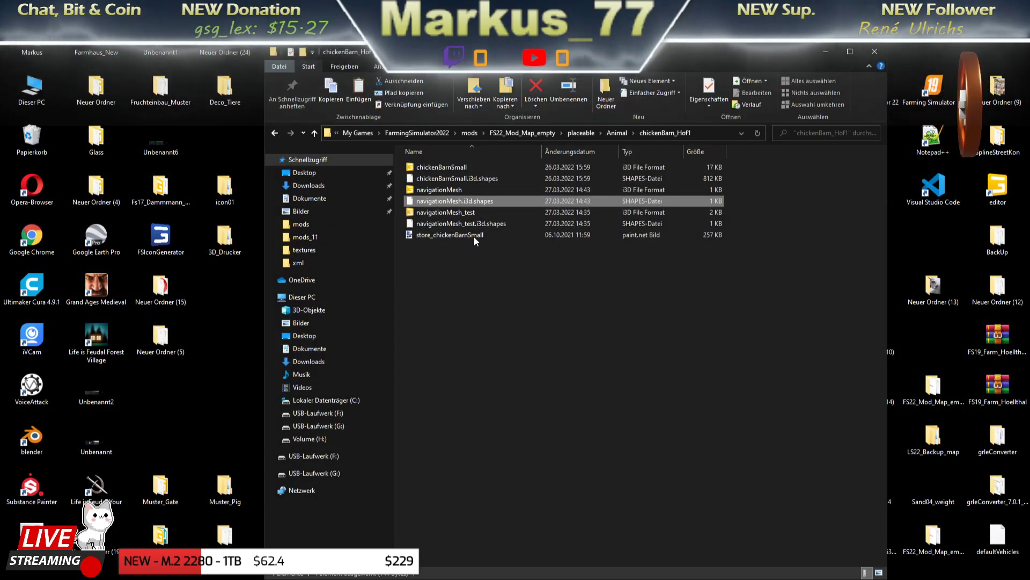
click(428, 190)
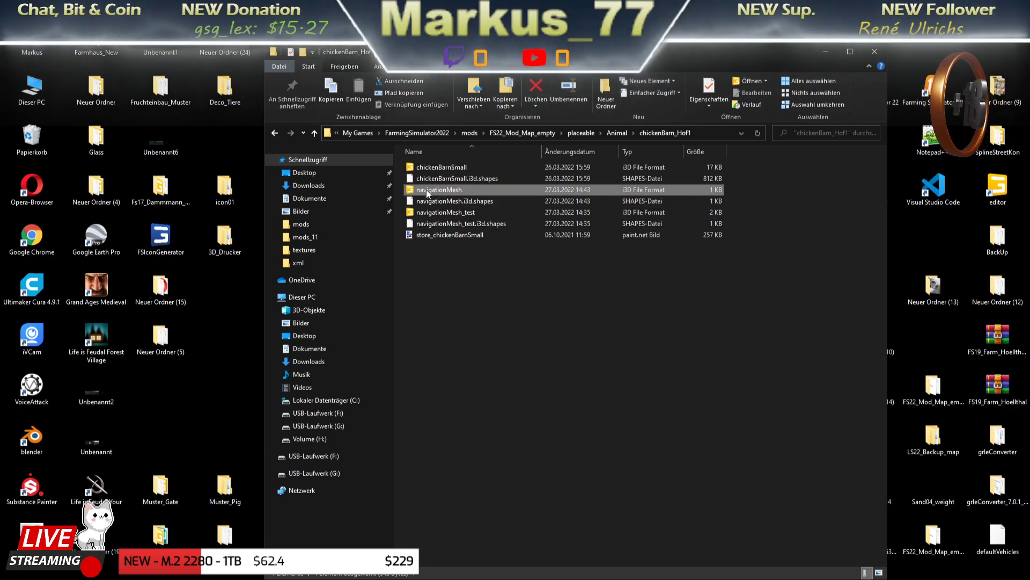
double_click(426, 188)
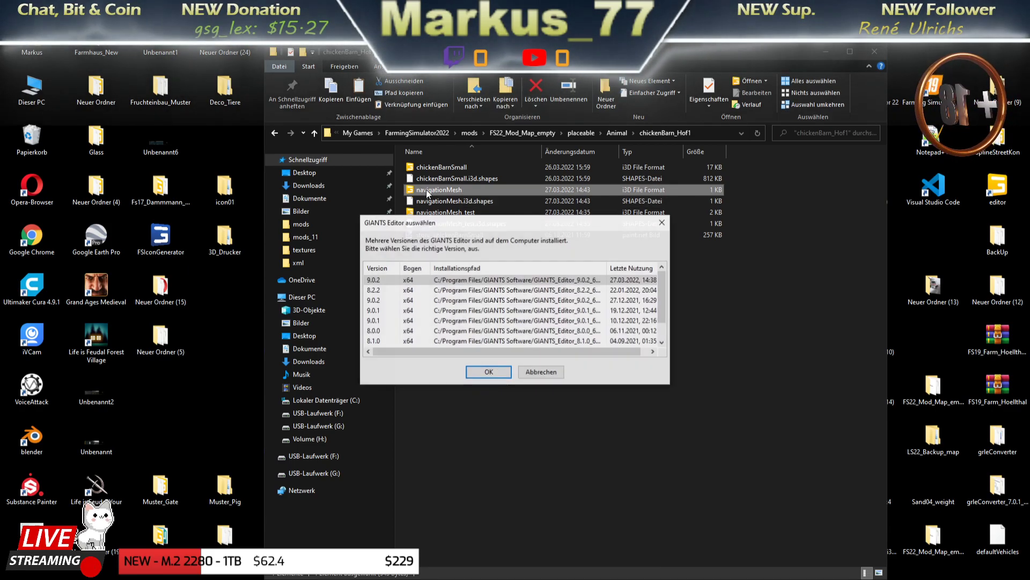
click(485, 372)
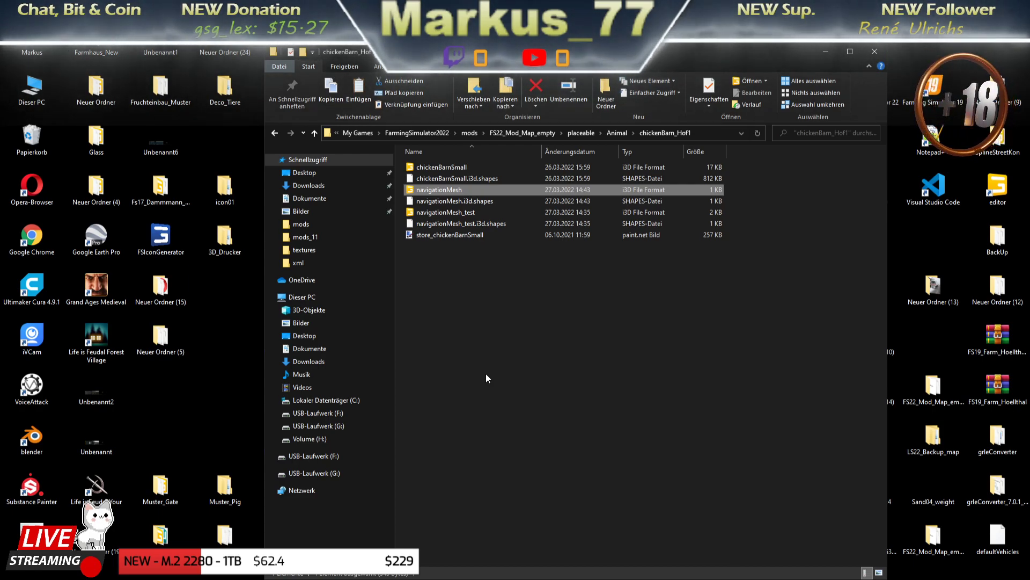
key(Return)
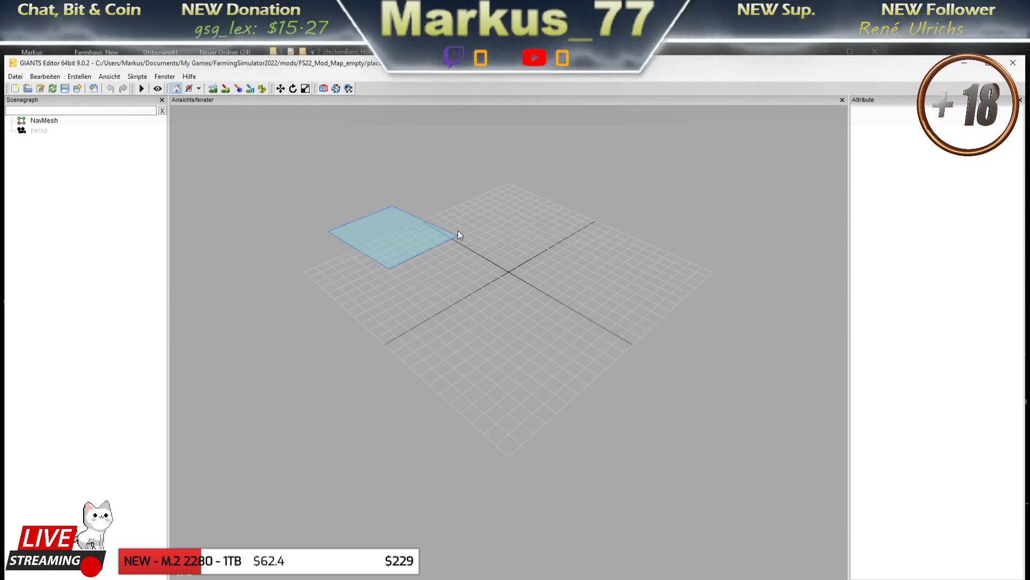
Close the standalone navmesh file, select the barn's navigationMesh node, and minimize the editor
click(1014, 69)
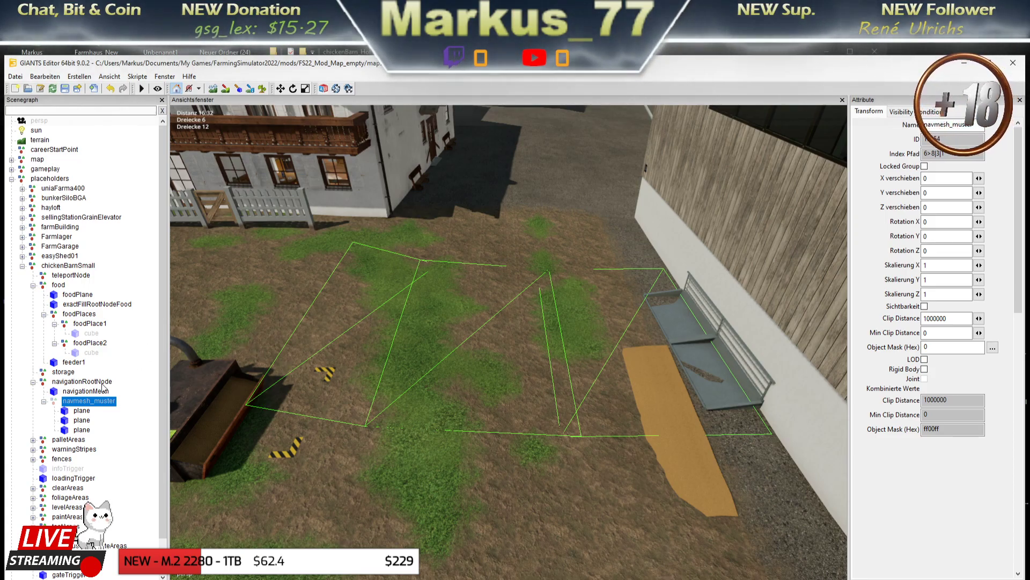
click(75, 393)
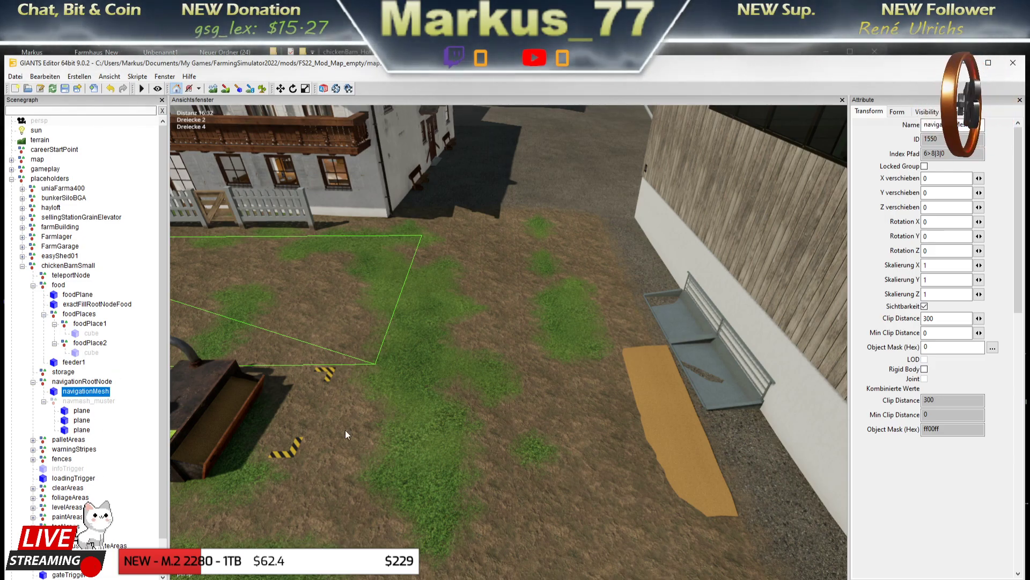
click(967, 66)
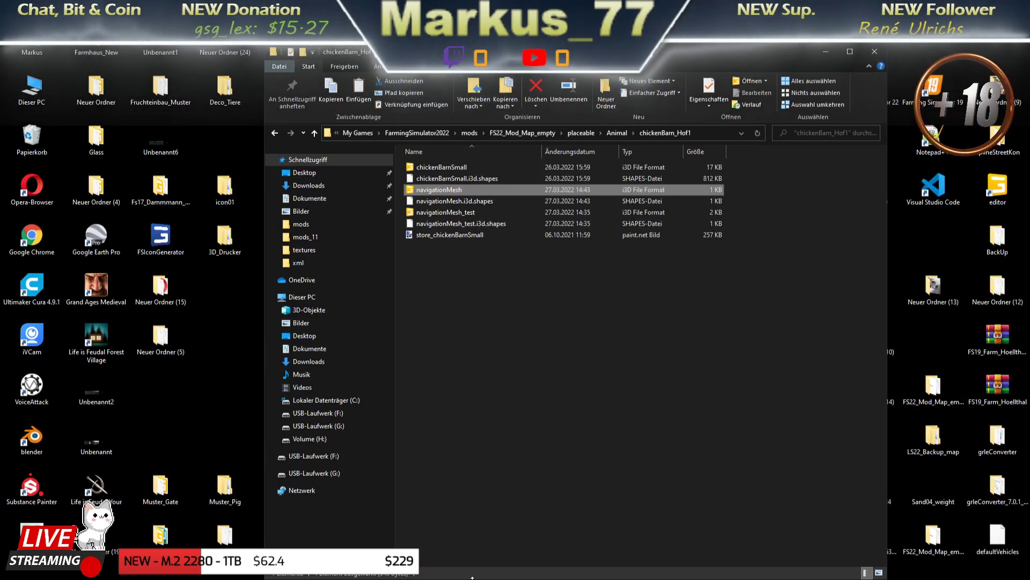
Bring up chickenBarnSmall_Hof1.xml in Notepad++ and scroll to the navigation entry on line 100
key(alt+Tab)
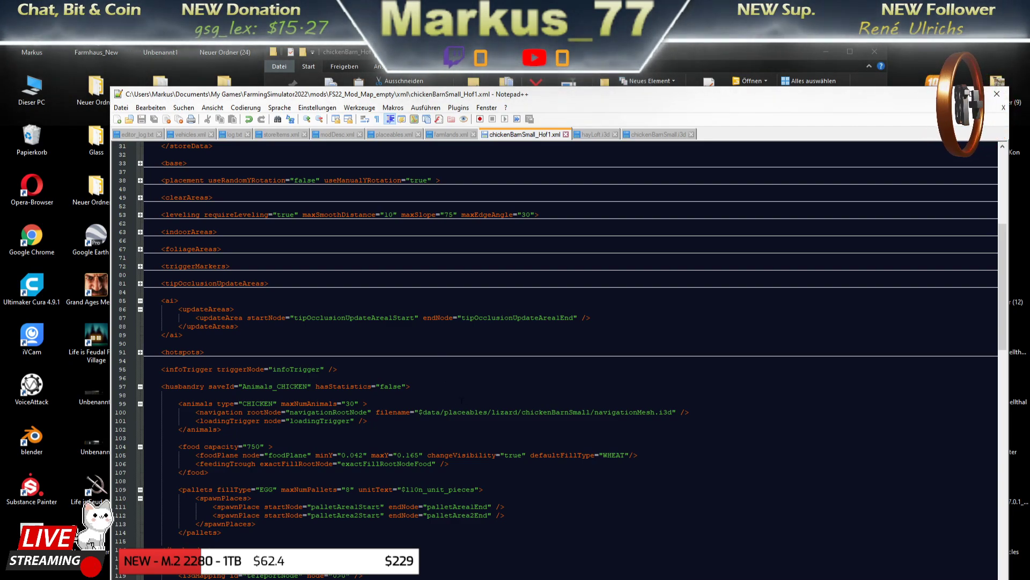
key(alt+Tab)
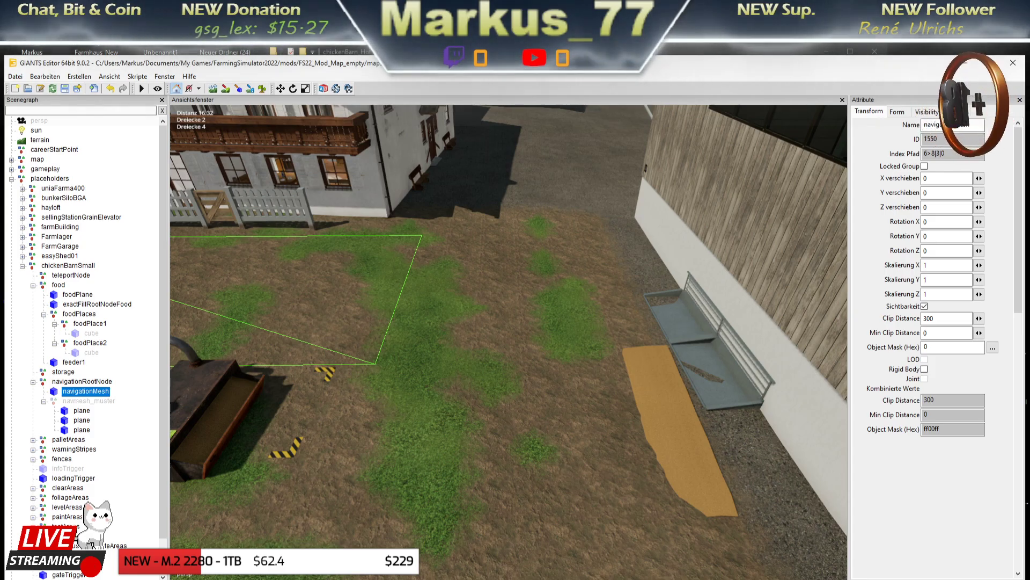
key(alt+Tab)
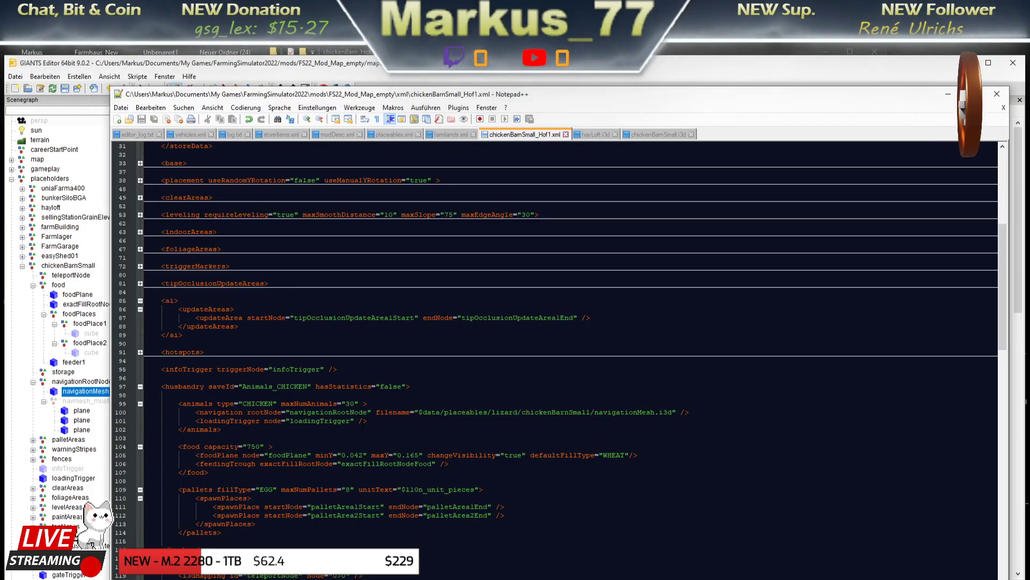
scroll(376, 418, down, 6)
scroll(377, 418, down, 5)
scroll(376, 483, up, 3)
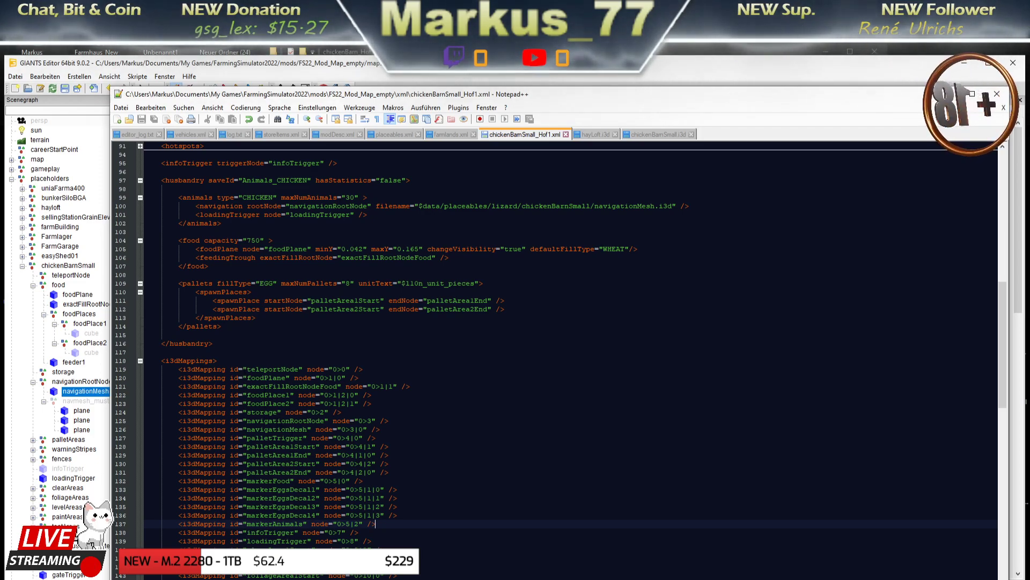
scroll(377, 418, down, 1)
scroll(377, 418, down, 3)
scroll(377, 418, down, 2)
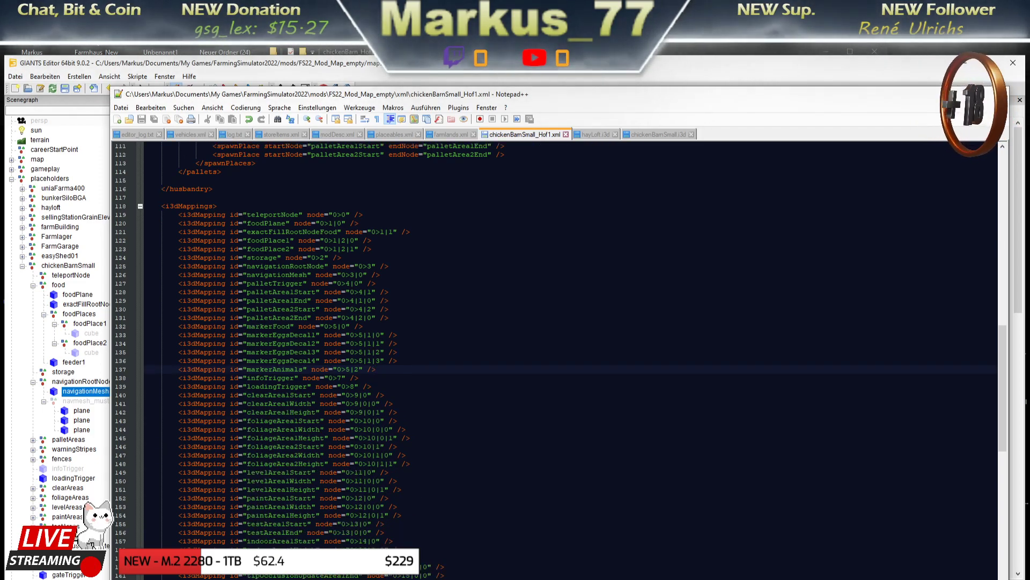
scroll(376, 418, down, 1)
scroll(537, 349, up, 3)
scroll(537, 349, up, 4)
scroll(536, 349, up, 5)
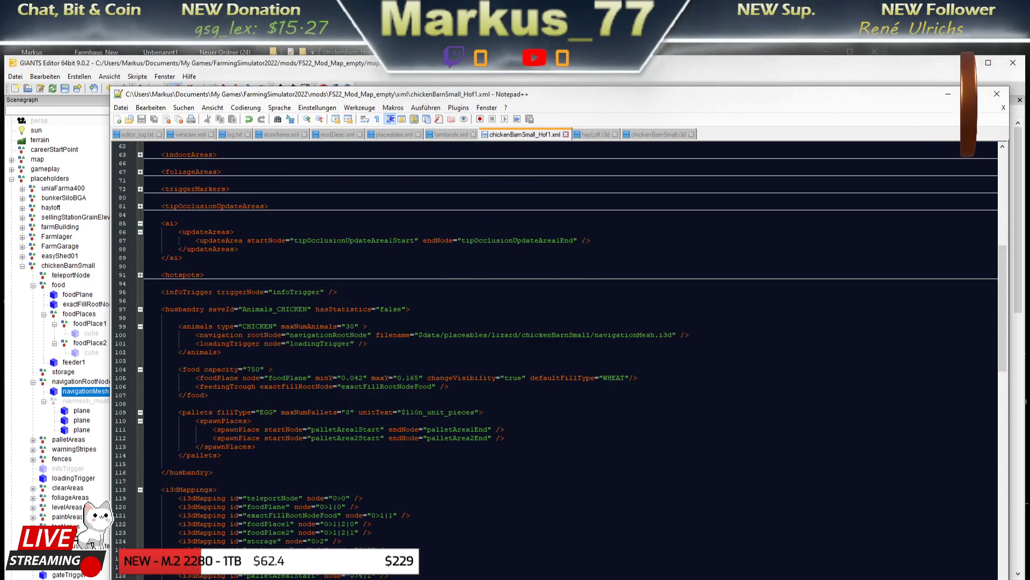
scroll(537, 349, up, 1)
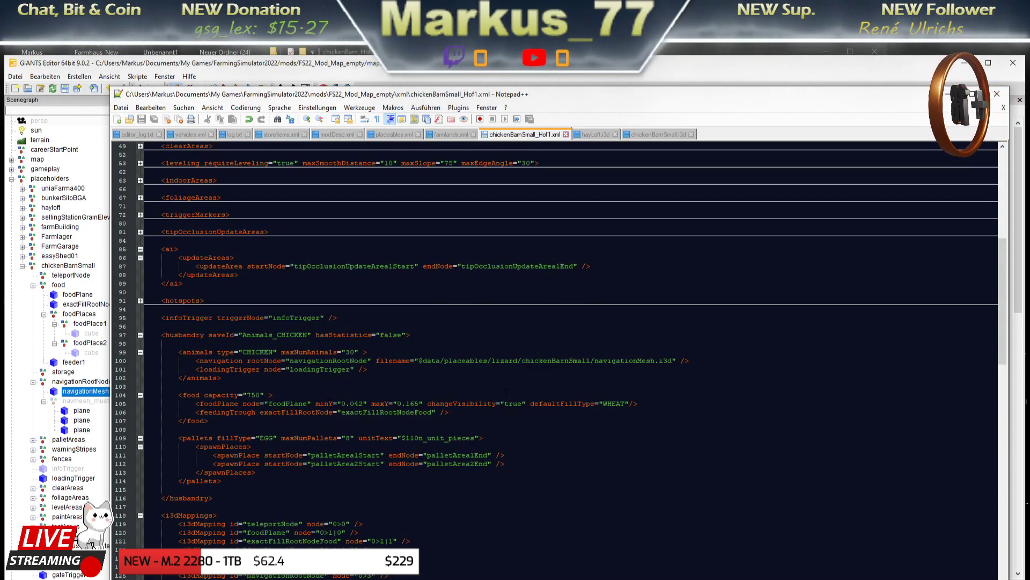
Select the old folder part of the navigation filename path
click(508, 360)
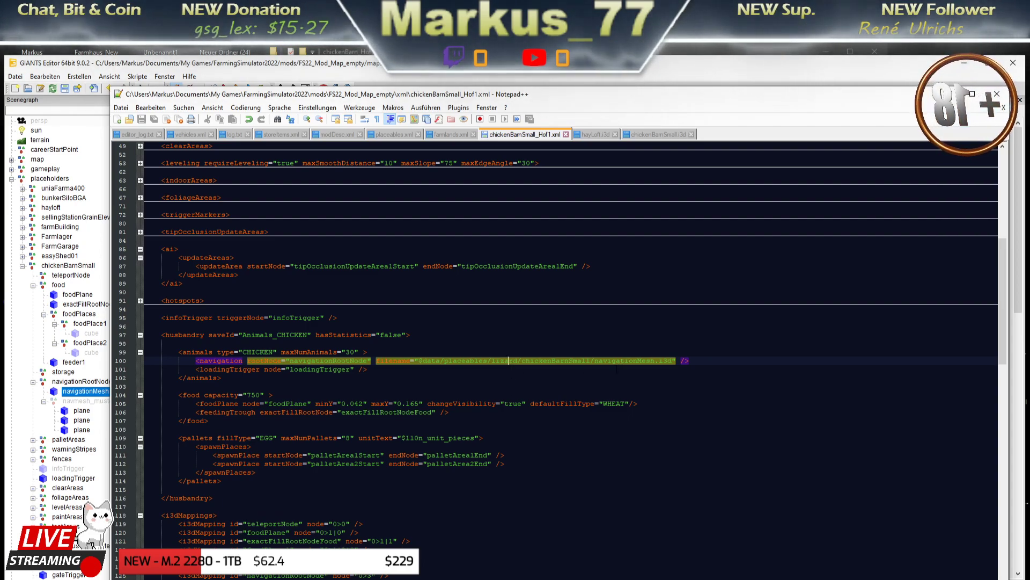
key(Down)
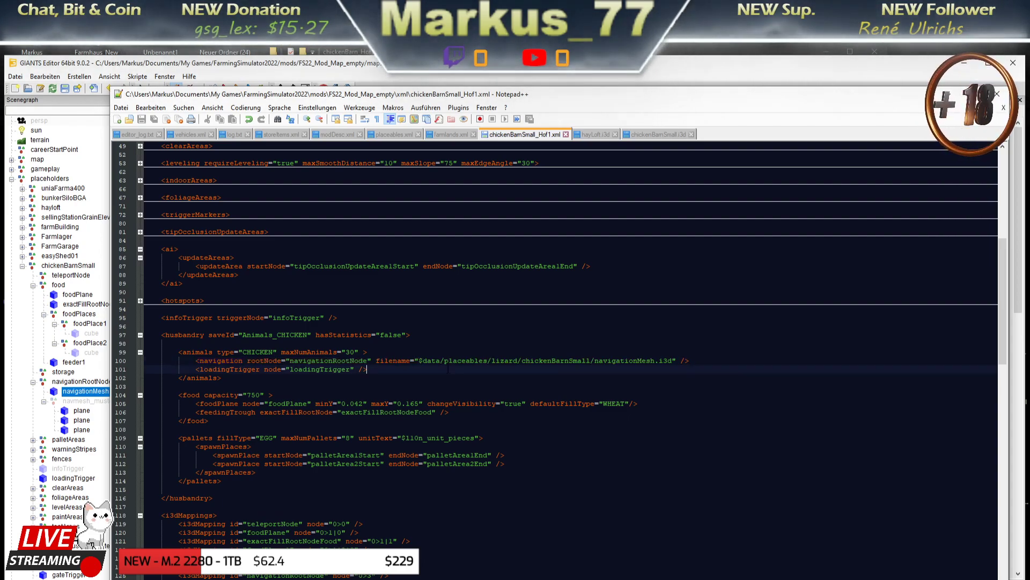
click(521, 360)
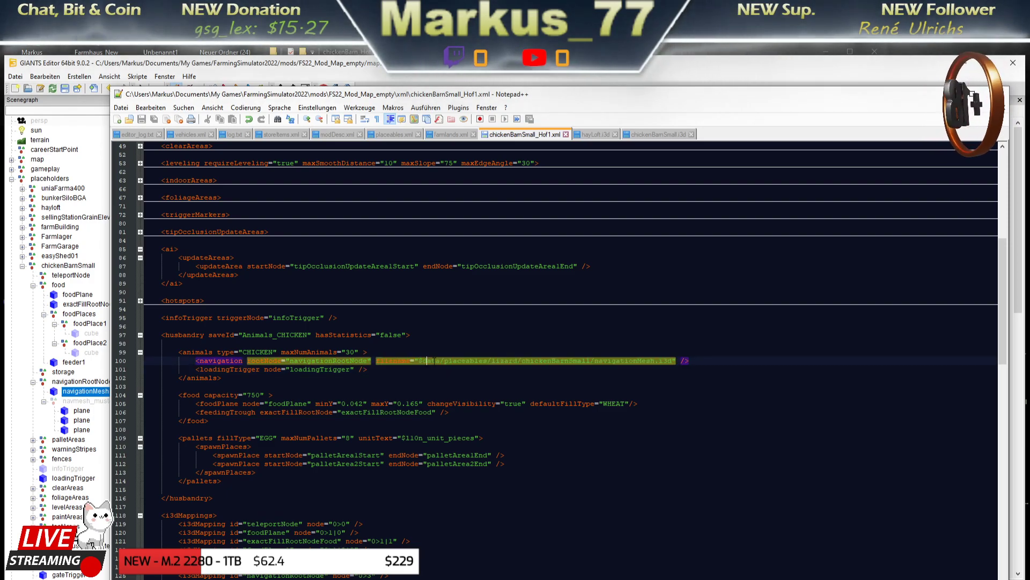
key(ctrl+Left)
key(ctrl+Left)
key(ctrl+Left)
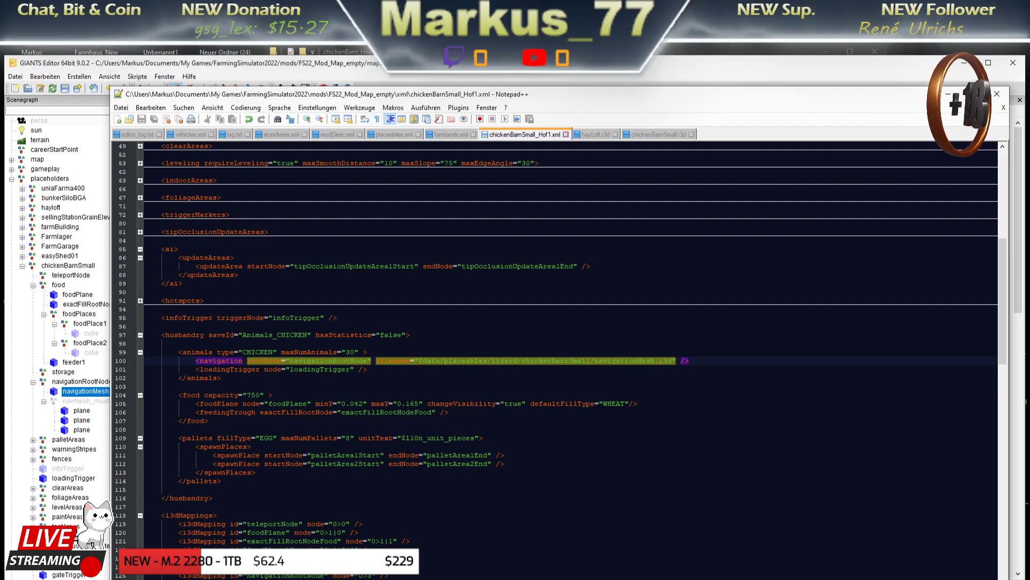
click(791, 49)
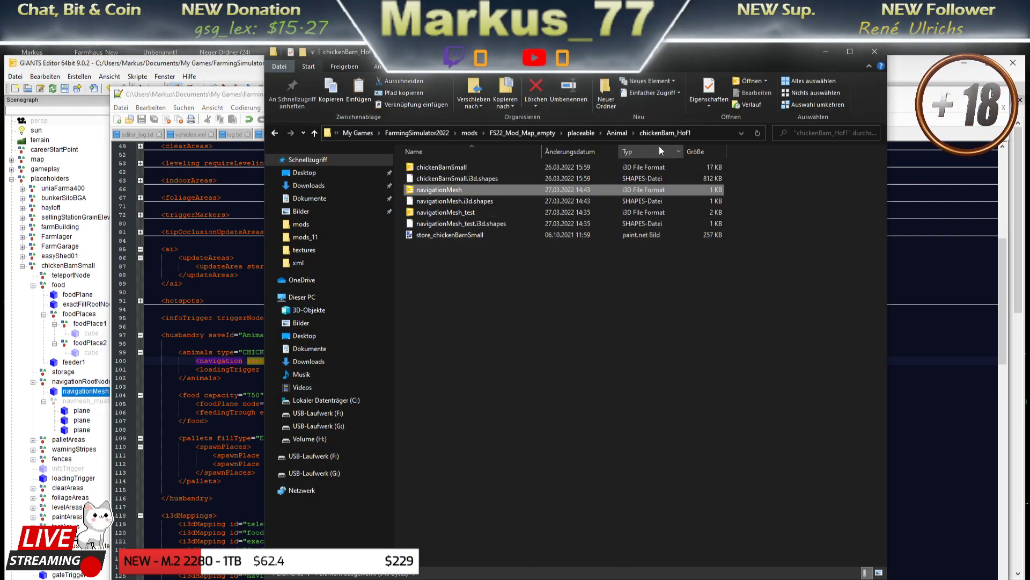
Copy placeable\Animal\chickenBarn_Hof1 from the Explorer address bar and return to Notepad++
click(714, 133)
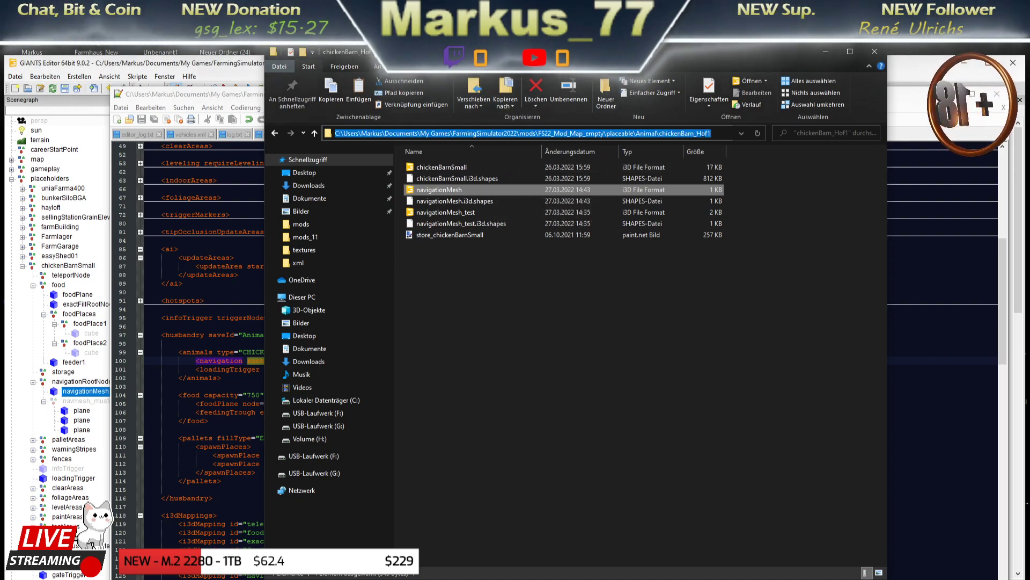
drag(714, 133, 629, 133)
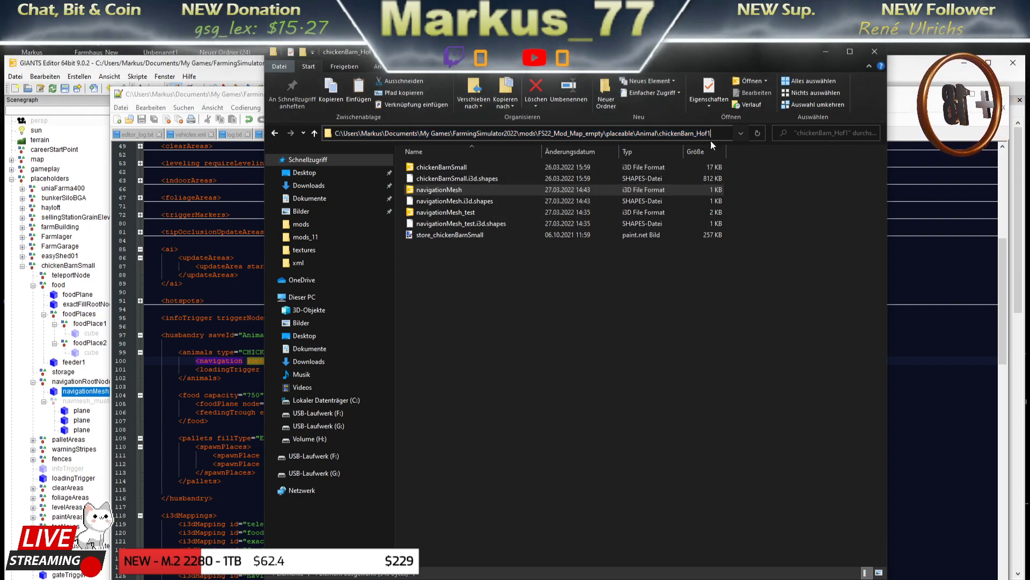
drag(629, 134, 608, 133)
click(607, 134)
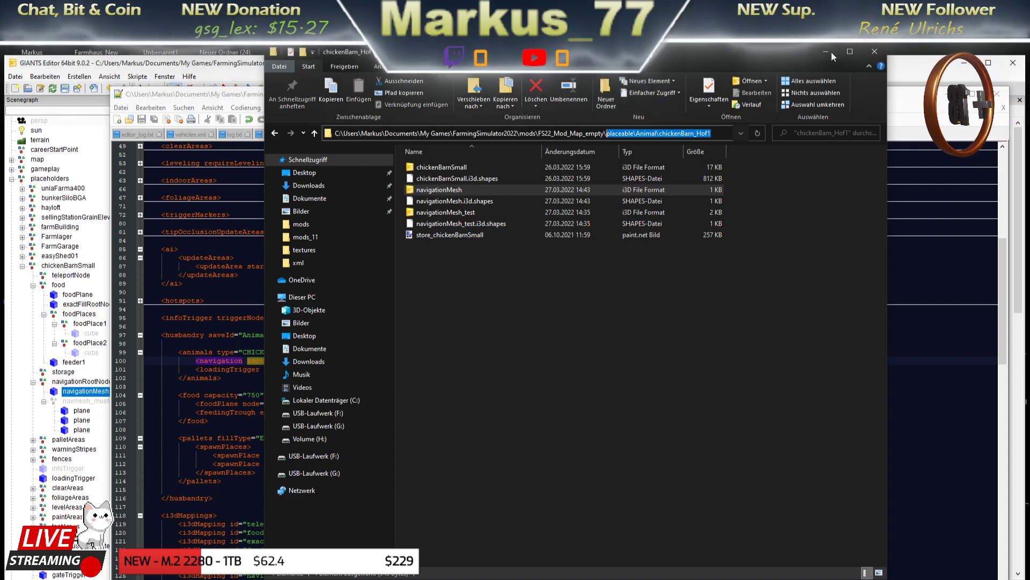
key(alt+F4)
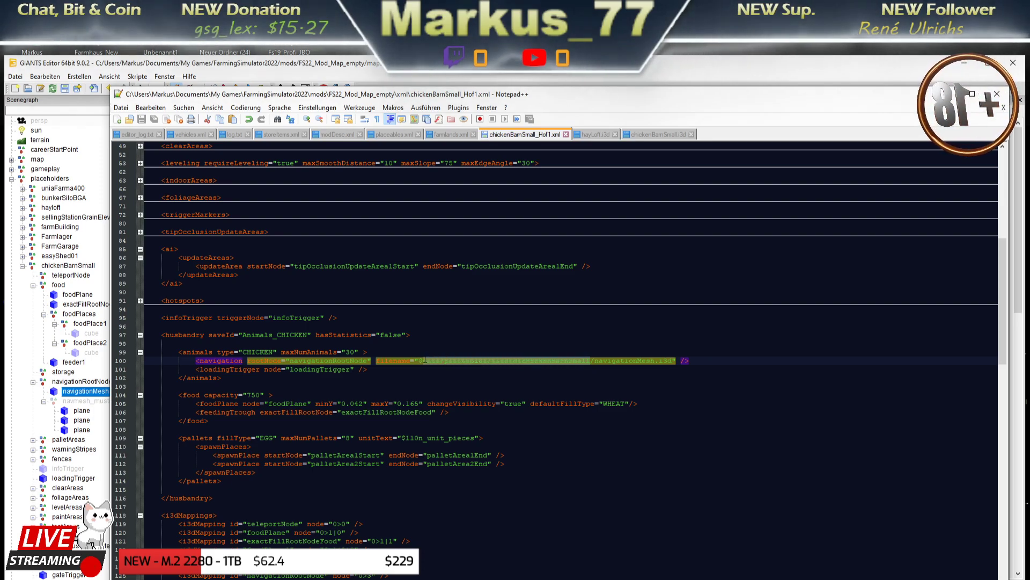
Paste placeable\Animal\chickenBarn_Hof1 into the navigation filename with Animal capitalised
text(placeable\Animal\chickenBarn_Hof1)
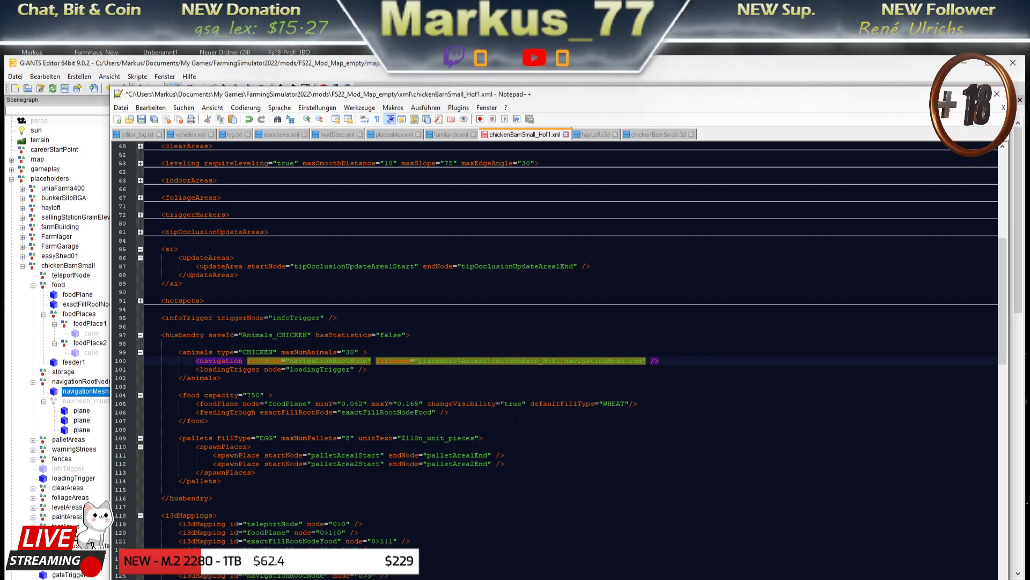
key(Left)
key(Left)
key(Left)
key(Left)
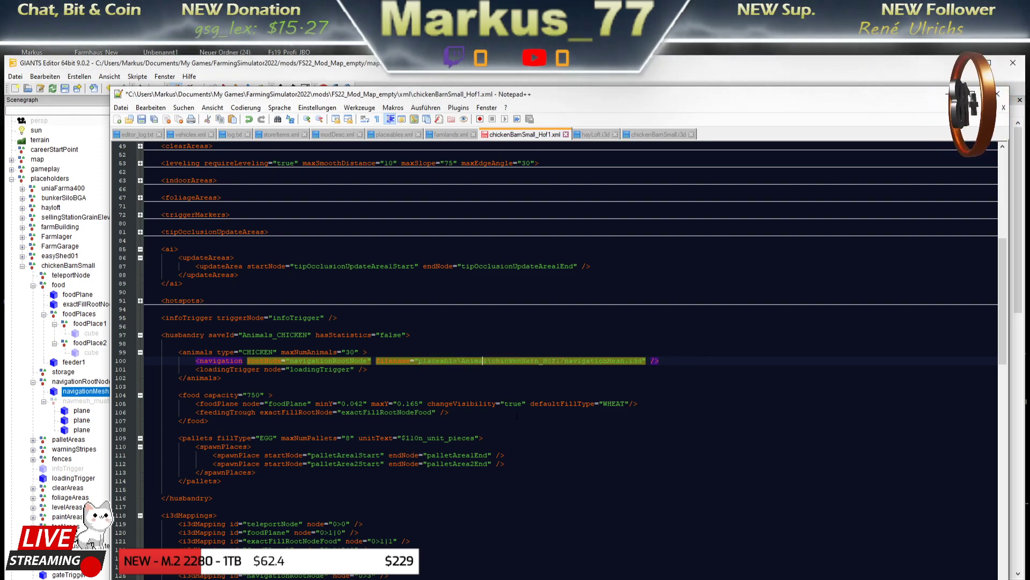
key(Right)
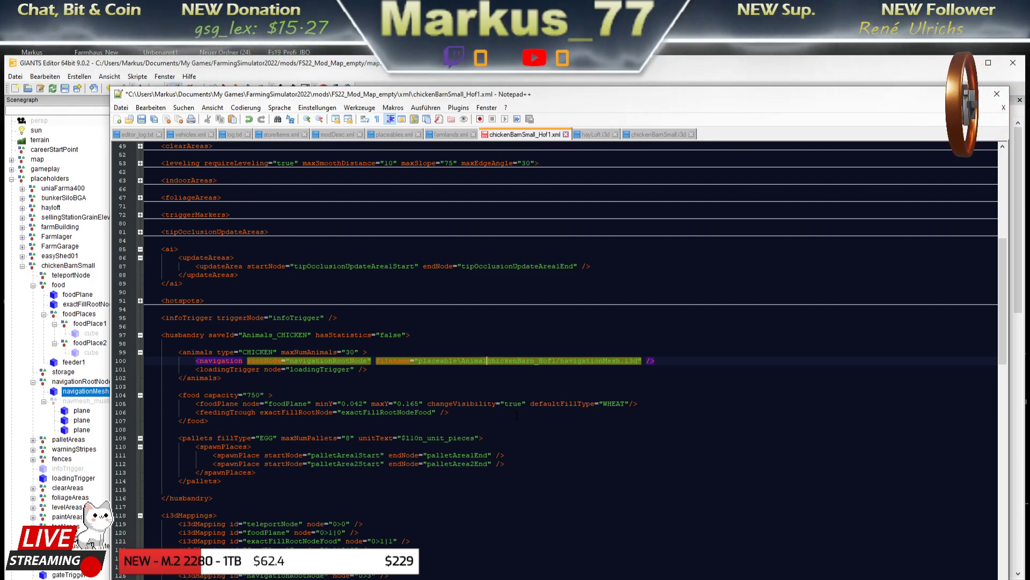
key(Left)
key(Left)
key(Left)
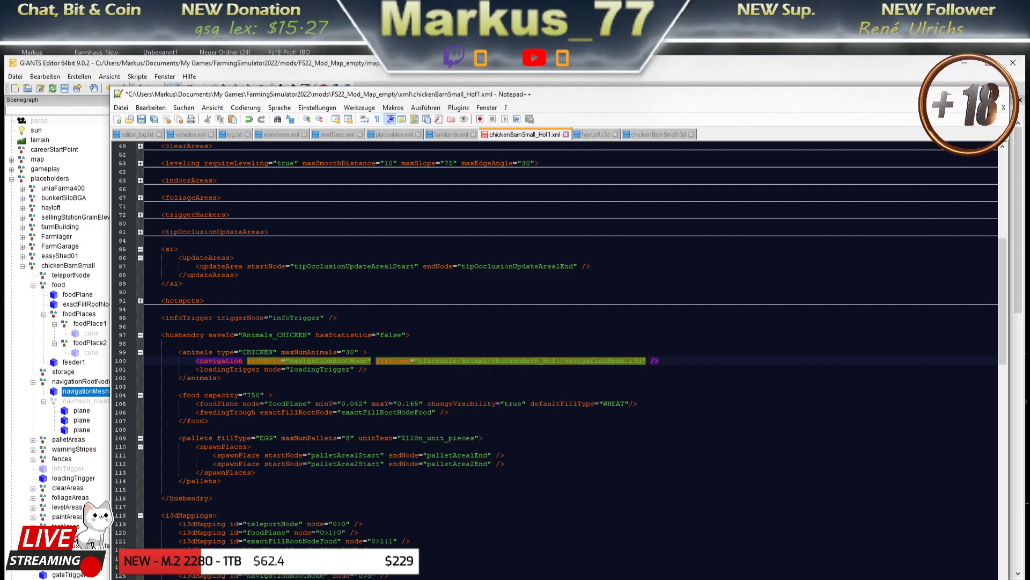
key(Delete)
text(A)
Review the loadingTrigger, foodPlane and feedingTrough entries, then scroll back to the top
click(324, 369)
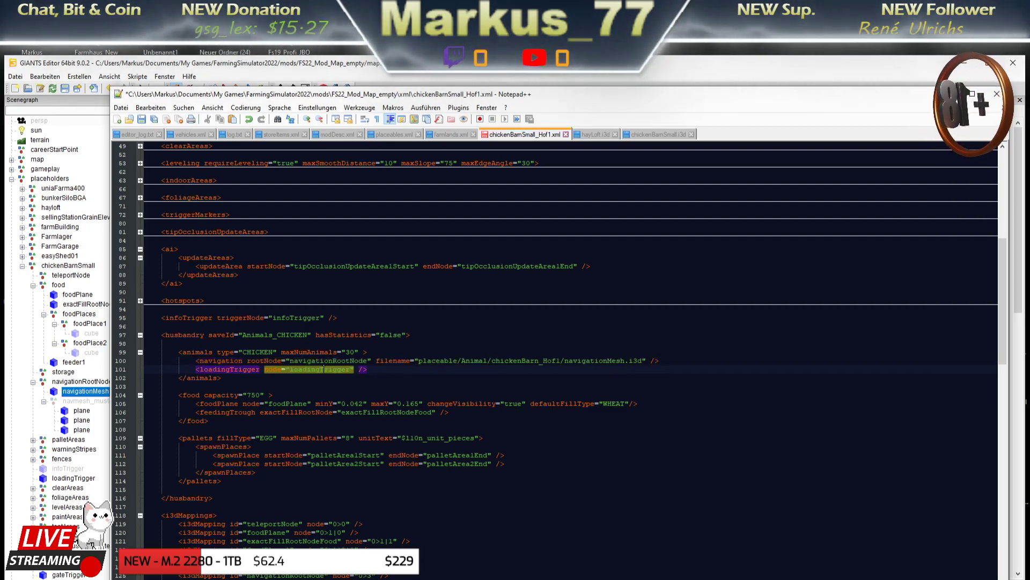
click(285, 404)
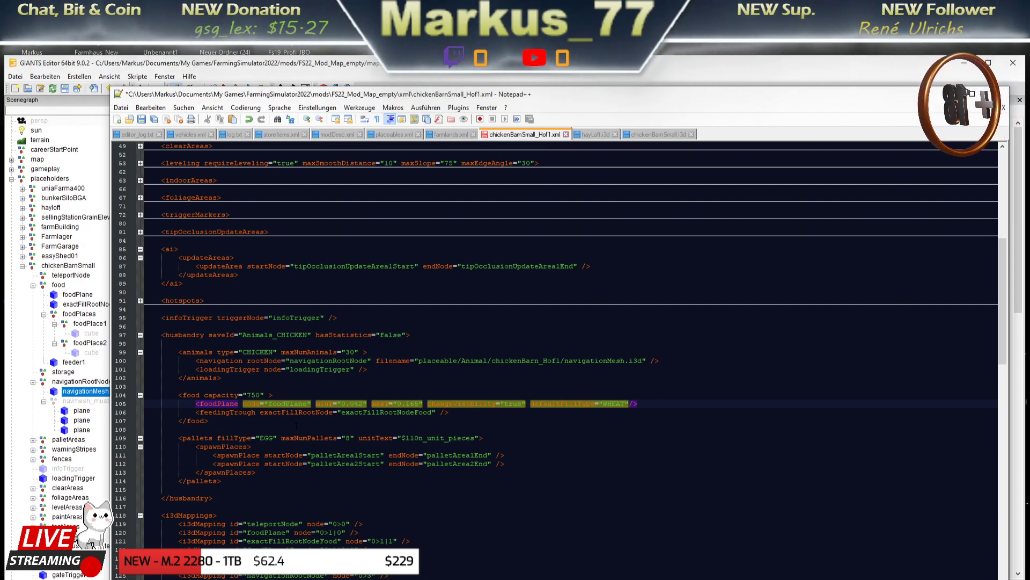
click(302, 412)
click(293, 404)
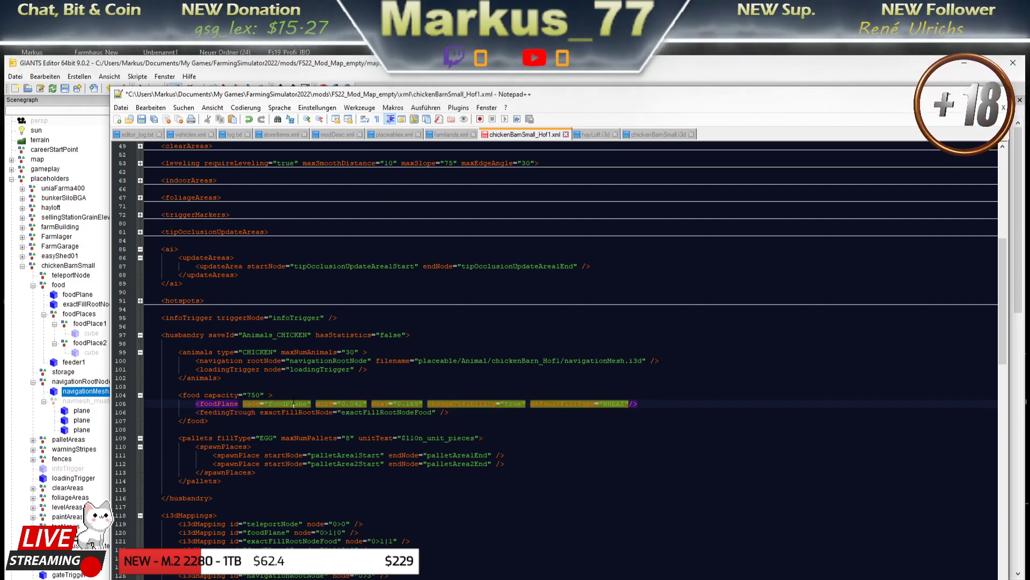
click(357, 404)
click(422, 404)
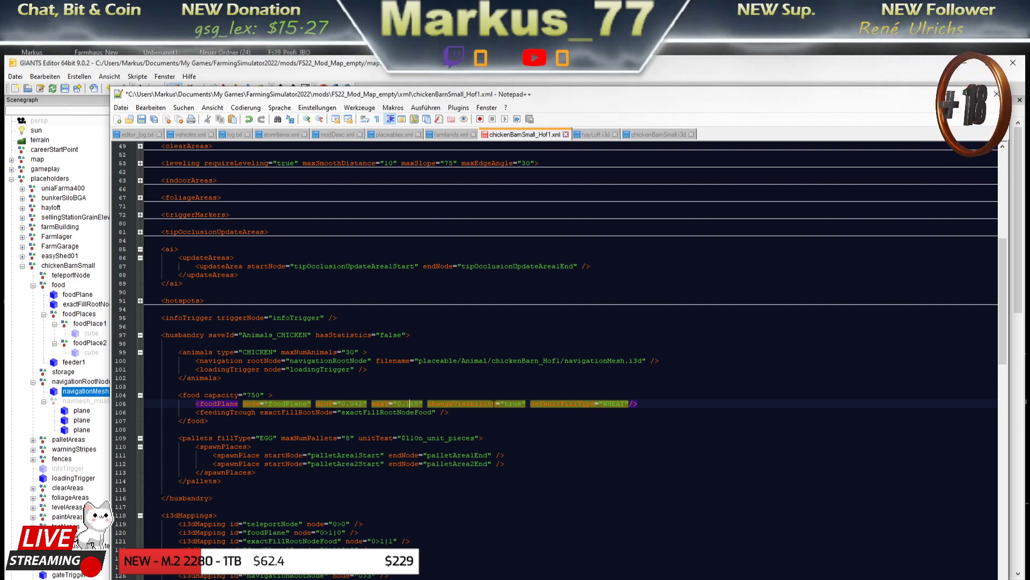
scroll(332, 390, up, 2)
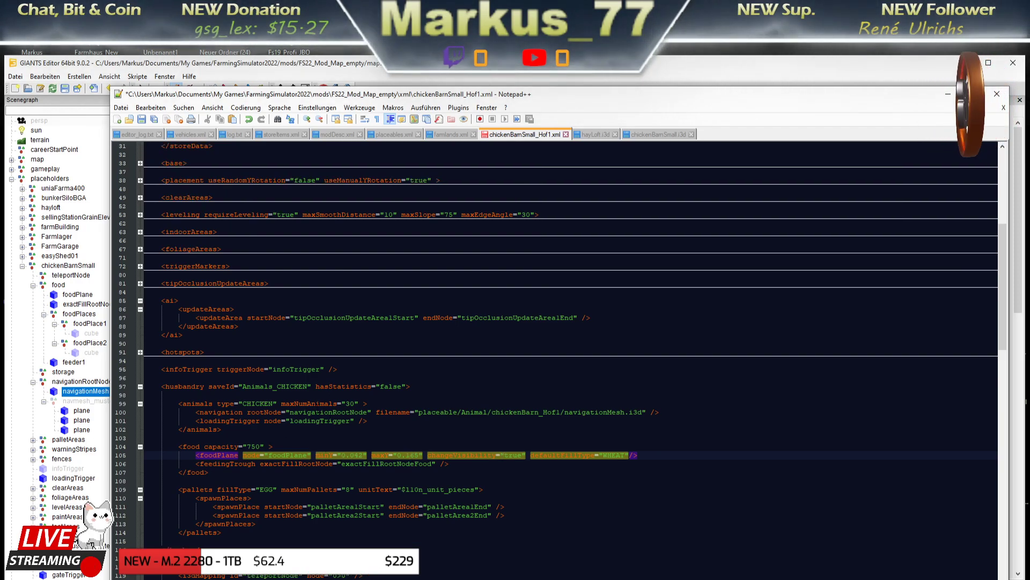
scroll(317, 408, up, 4)
scroll(317, 408, up, 2)
scroll(317, 408, up, 2)
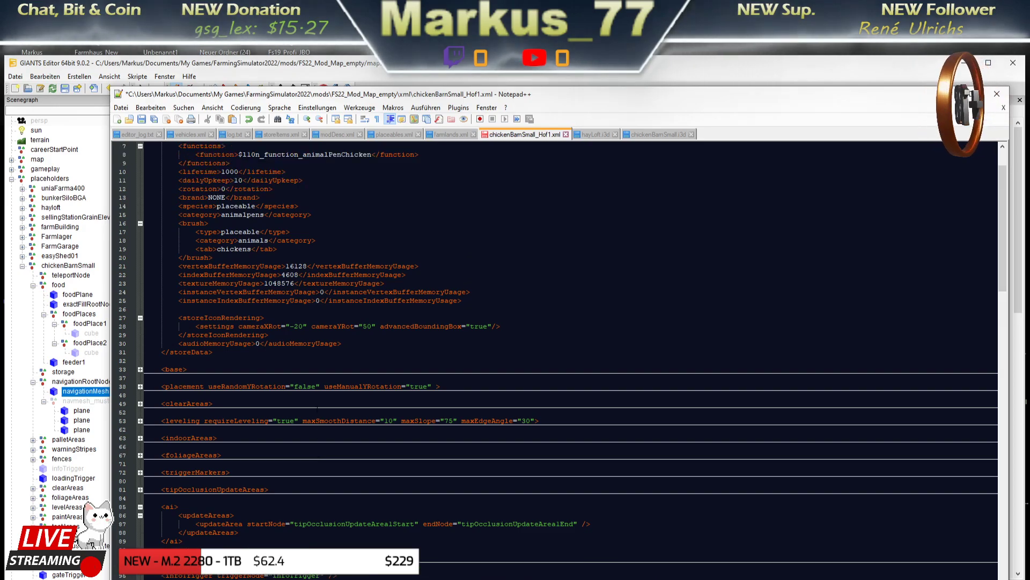
scroll(318, 409, up, 1)
scroll(319, 410, up, 1)
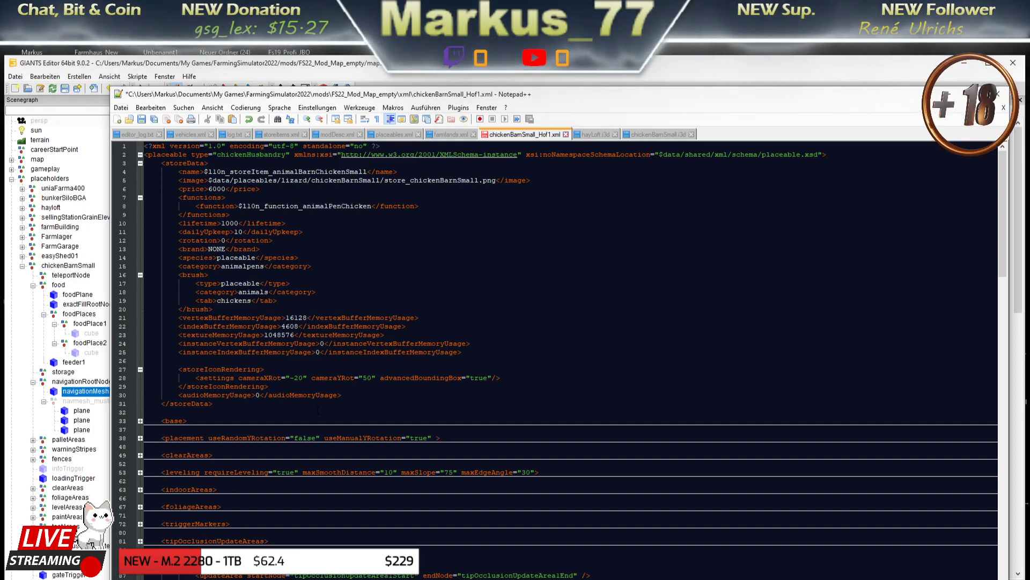
Delete the five memory-usage lines (21–25) from the store data
drag(509, 353, 98, 319)
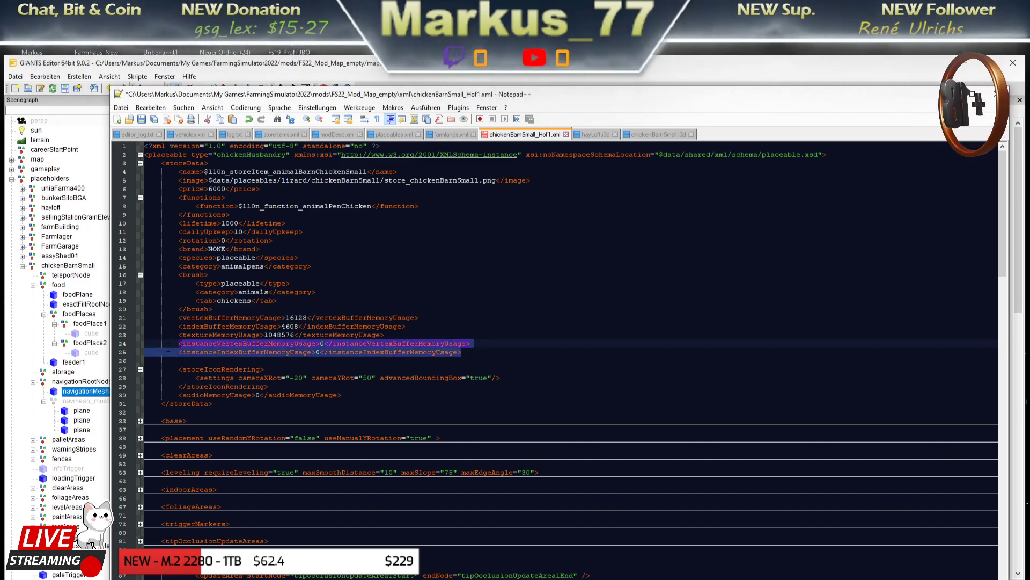
key(Delete)
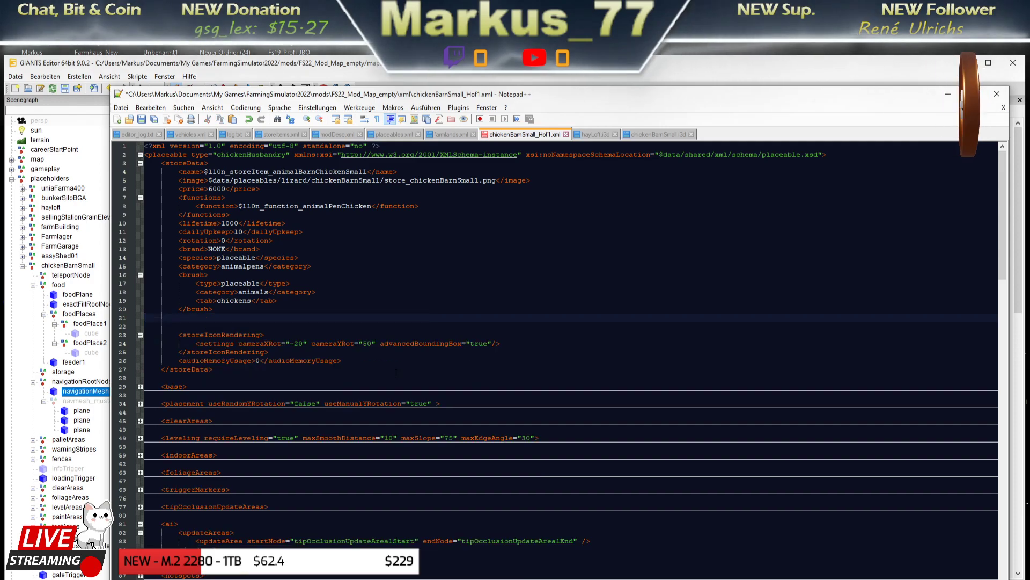
key(BackSpace)
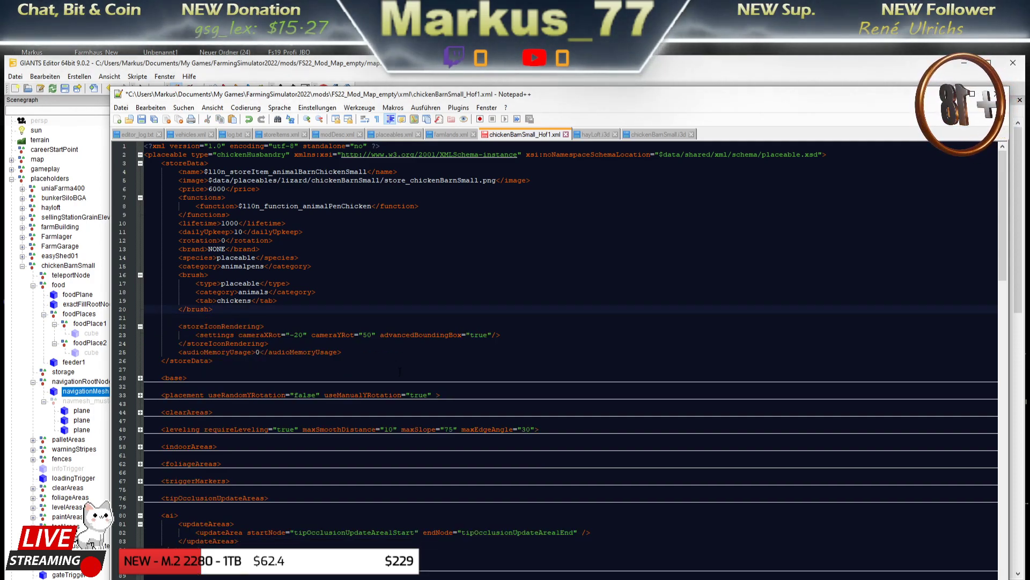
Expand the foliageAreas fold, then switch back to GIANTS Editor
scroll(390, 350, down, 2)
scroll(383, 358, down, 3)
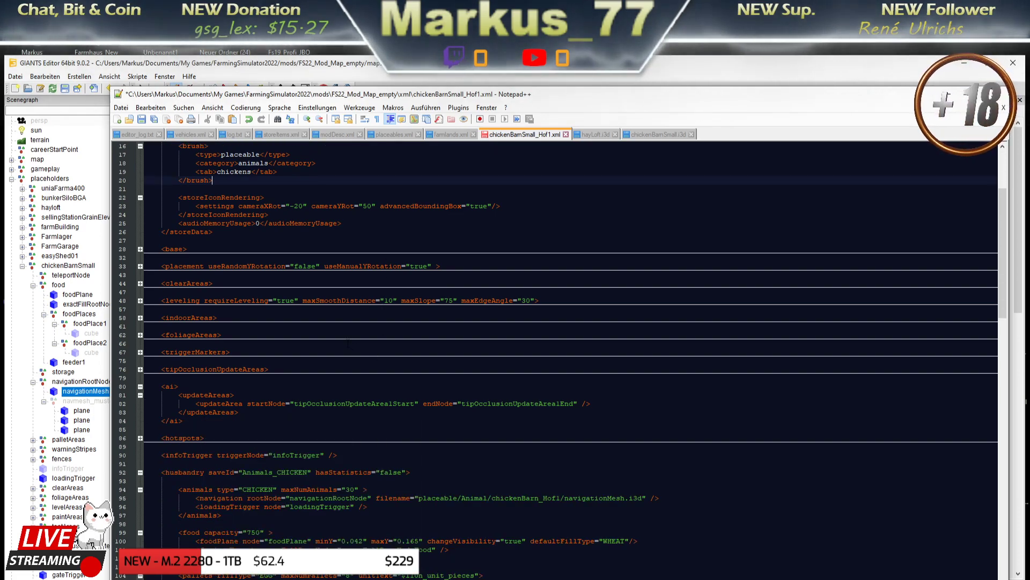
scroll(339, 345, down, 3)
scroll(338, 346, down, 1)
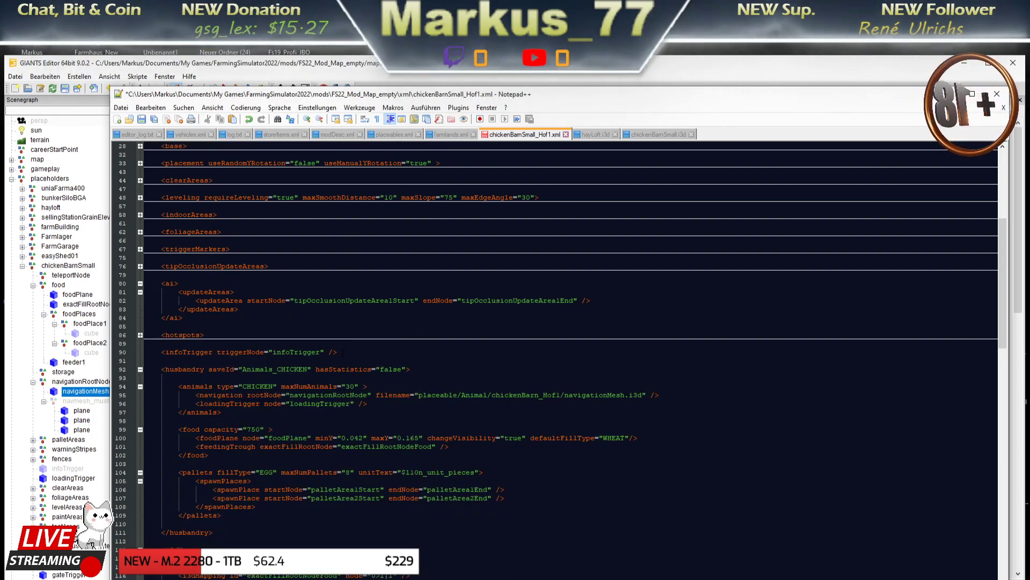
scroll(334, 348, down, 4)
scroll(339, 349, up, 3)
scroll(338, 349, up, 2)
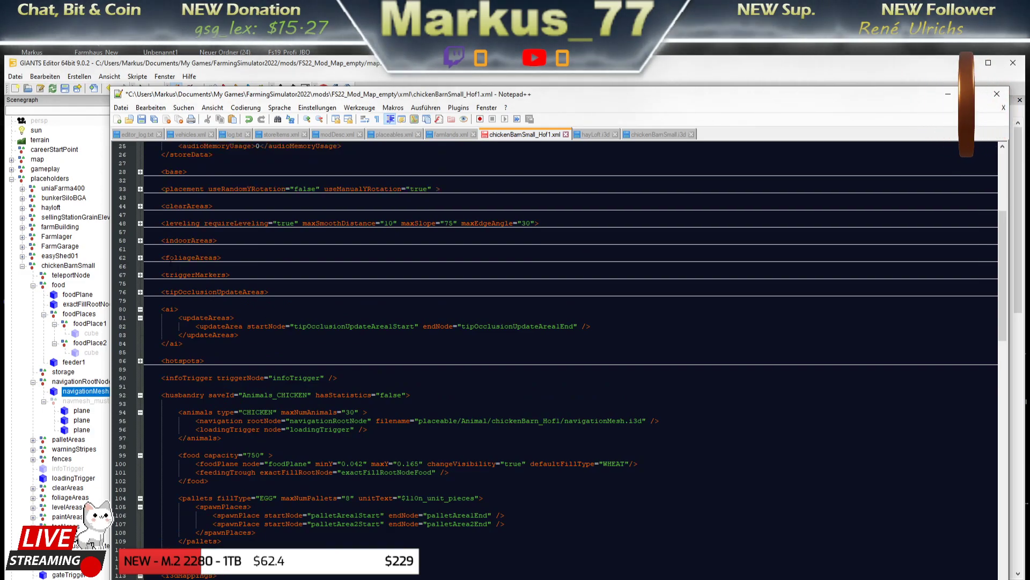
click(140, 258)
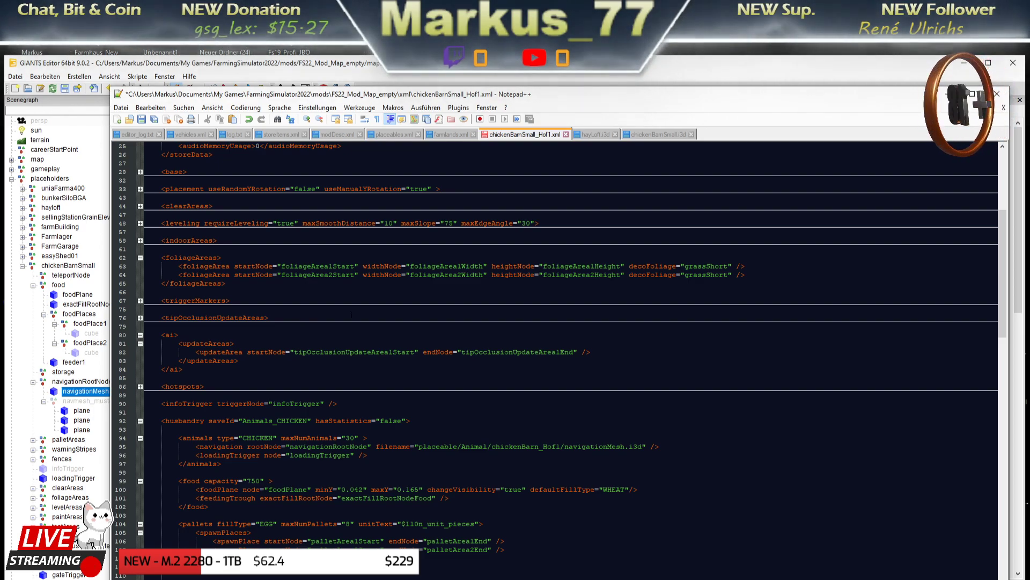
scroll(329, 328, up, 1)
scroll(349, 311, up, 3)
scroll(378, 292, up, 3)
scroll(377, 292, up, 1)
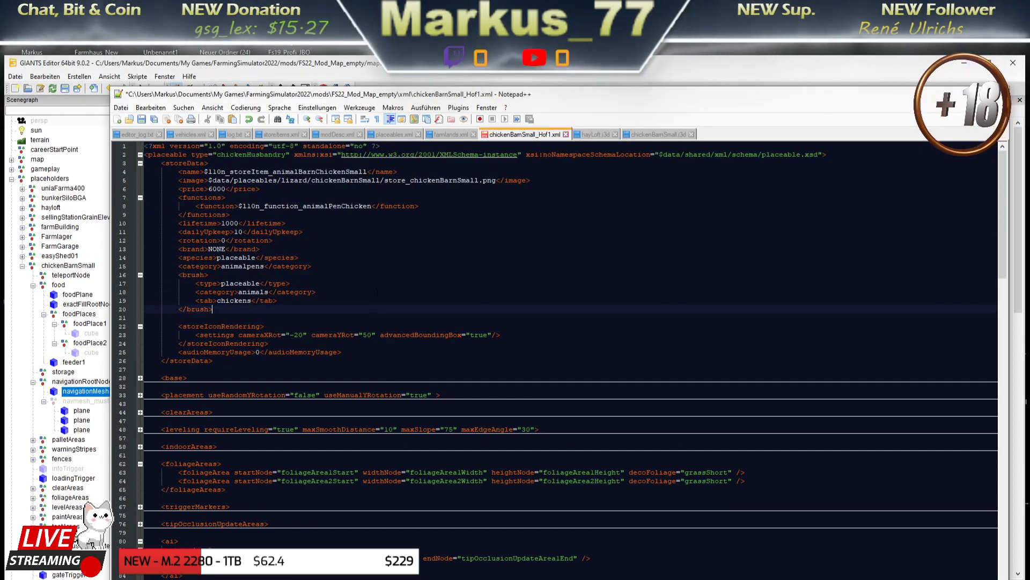
key(alt+Tab)
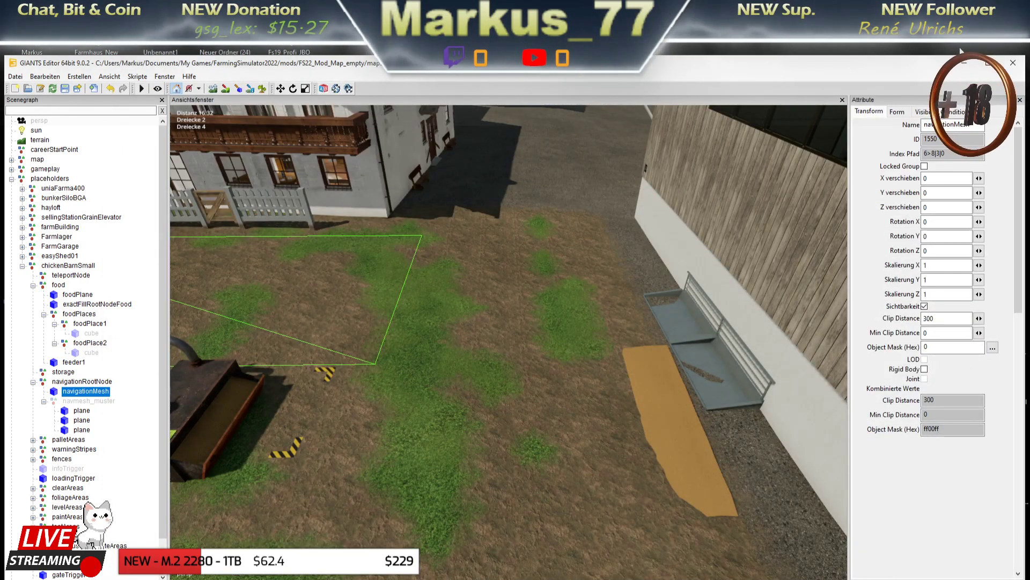
Minimise GIANTS Editor and collapse the foliageAreas and ai folds in the XML
click(553, 570)
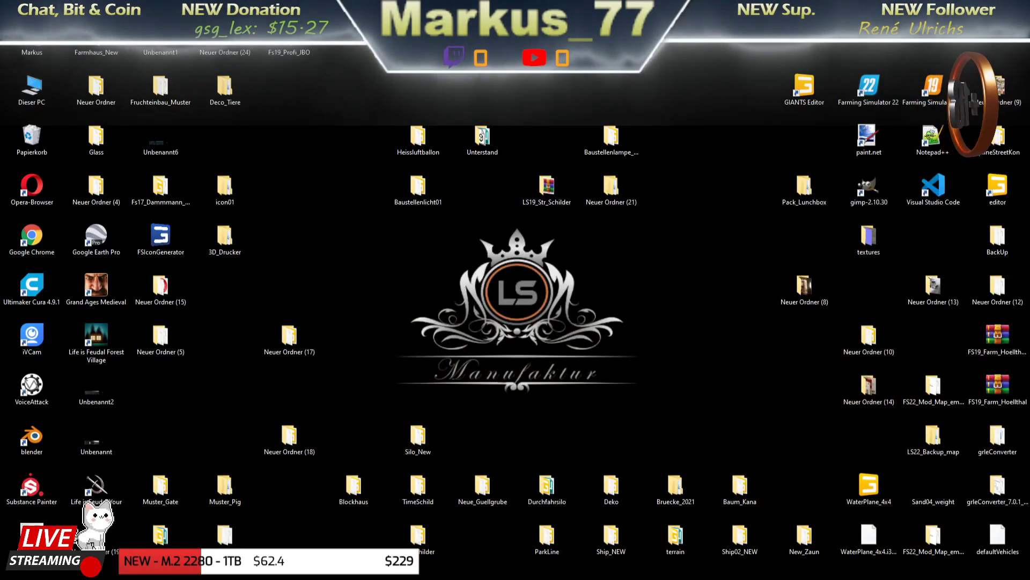
key(alt+Tab)
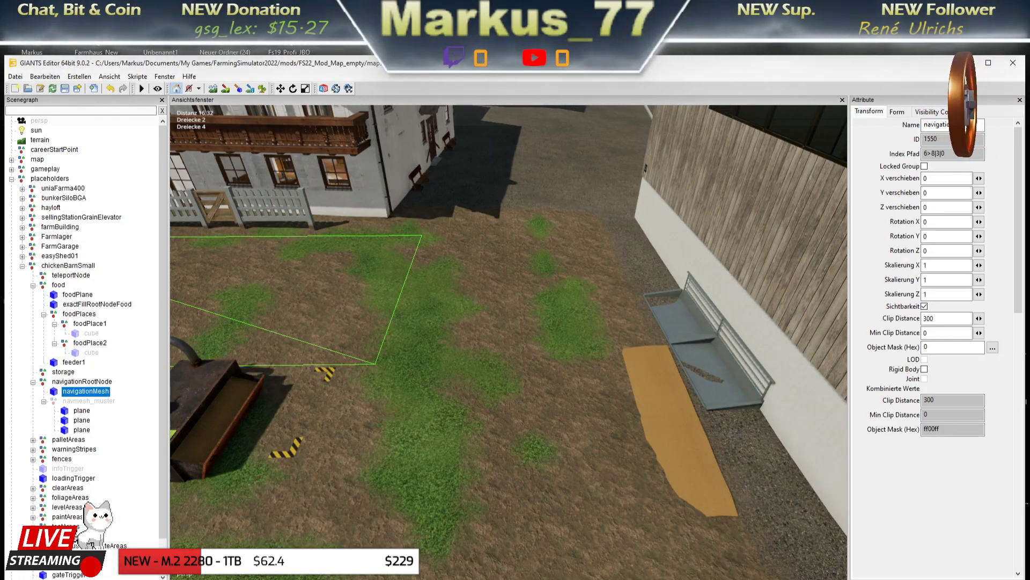
click(554, 570)
key(alt+Tab)
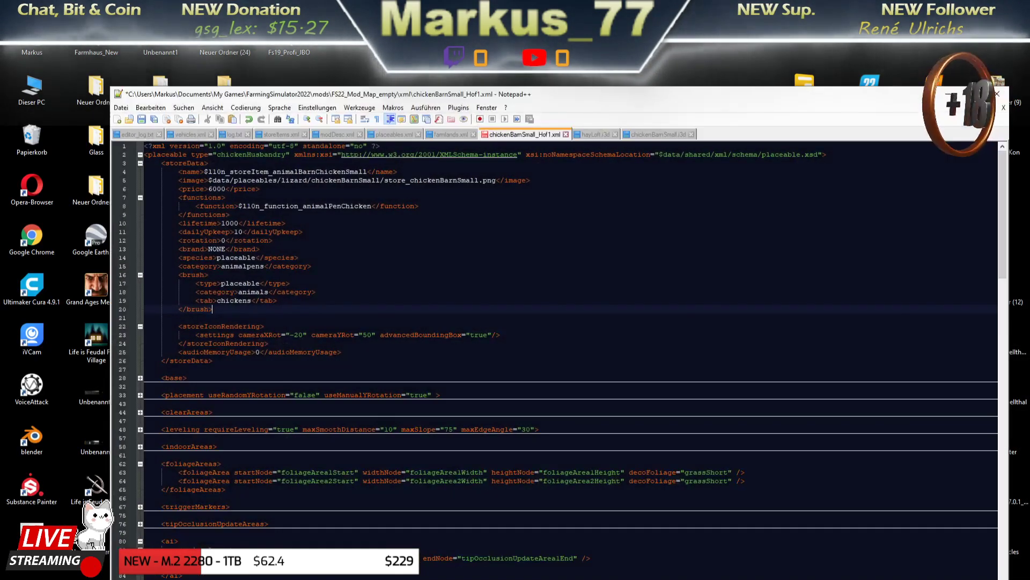
scroll(391, 381, down, 2)
scroll(391, 381, down, 5)
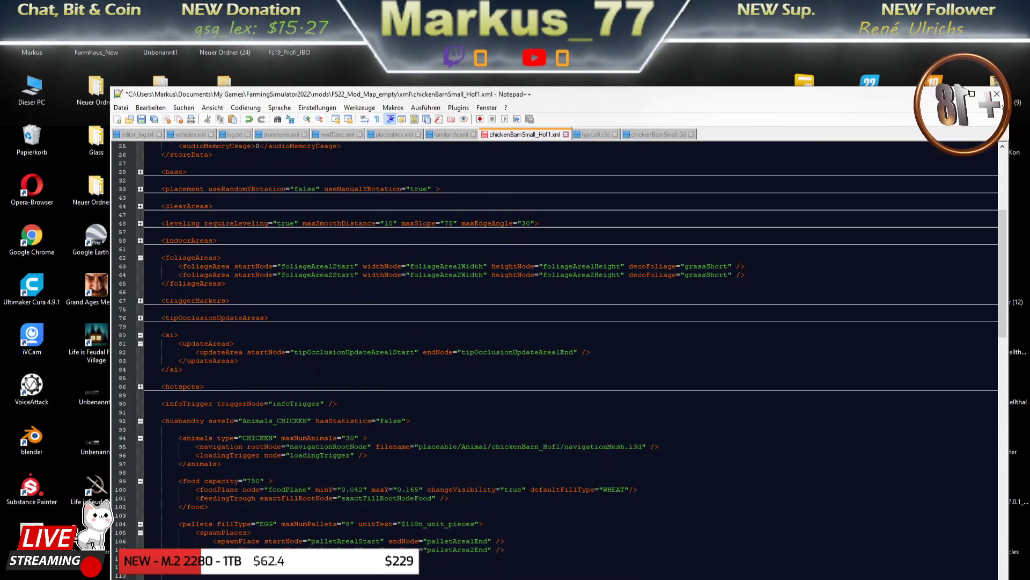
click(140, 257)
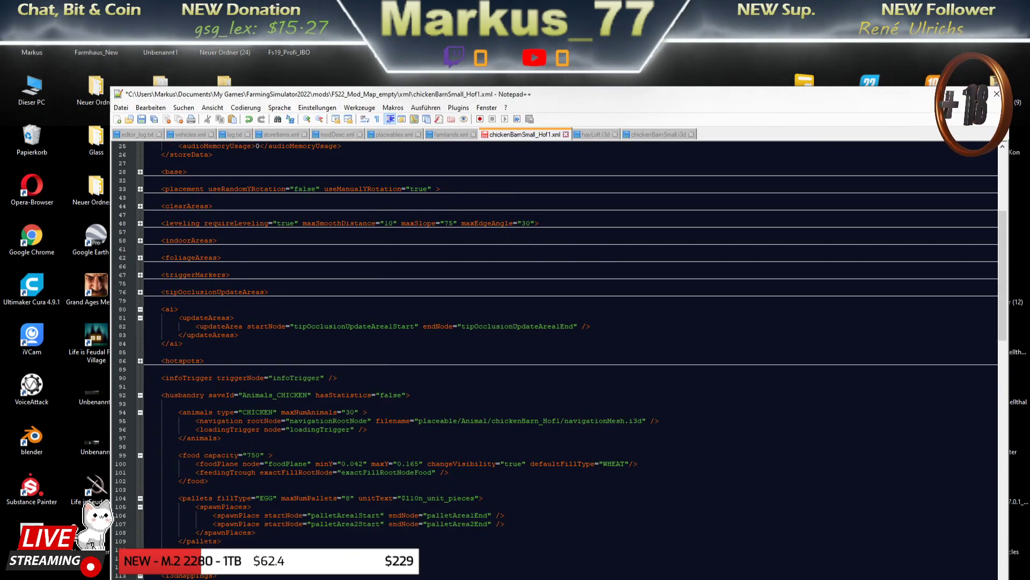
click(140, 308)
Save chickenBarnSmall_Hof1.xml and launch Farming Simulator 22 from the desktop
scroll(366, 403, down, 2)
scroll(367, 404, down, 1)
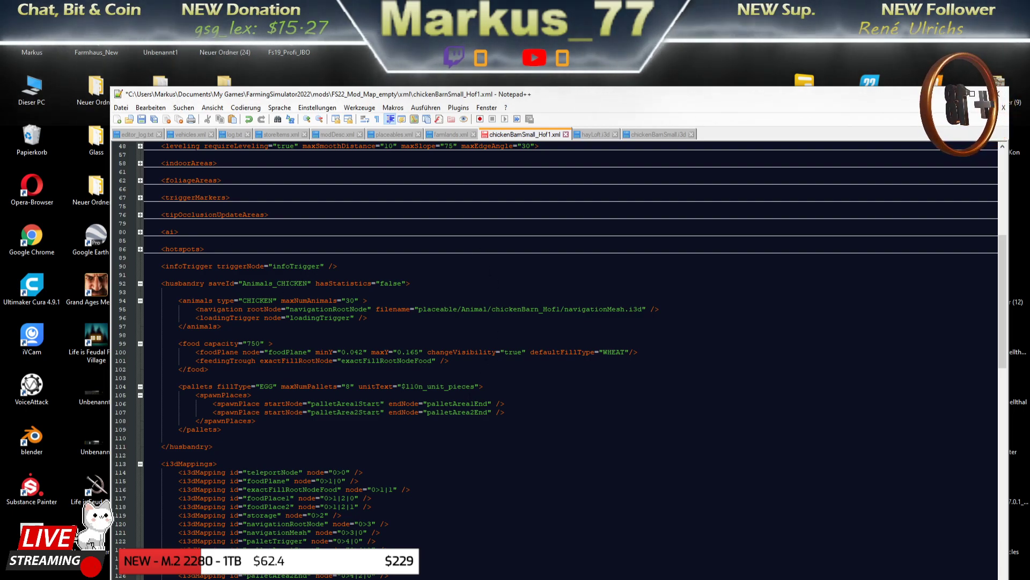
click(143, 122)
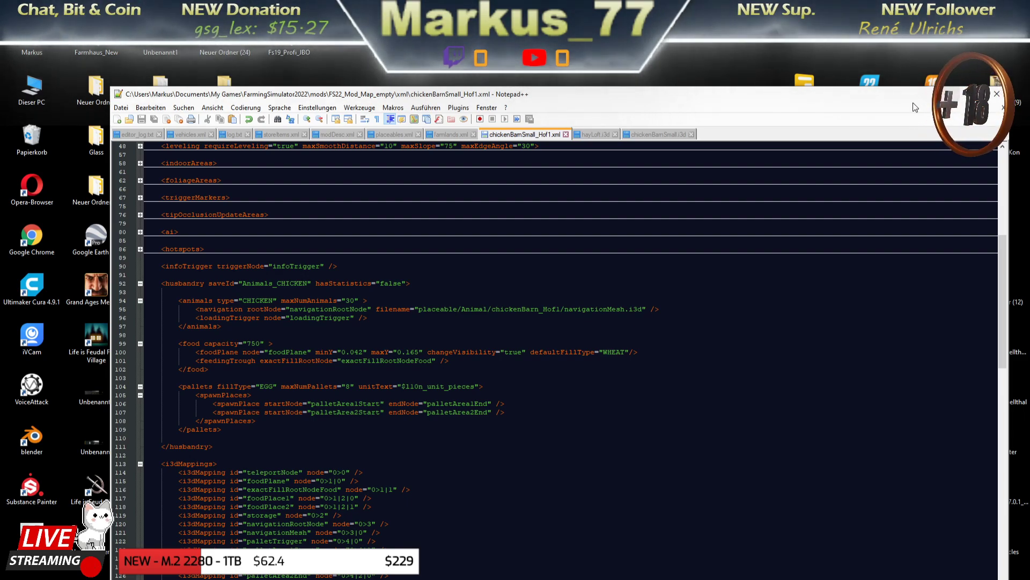
double_click(870, 82)
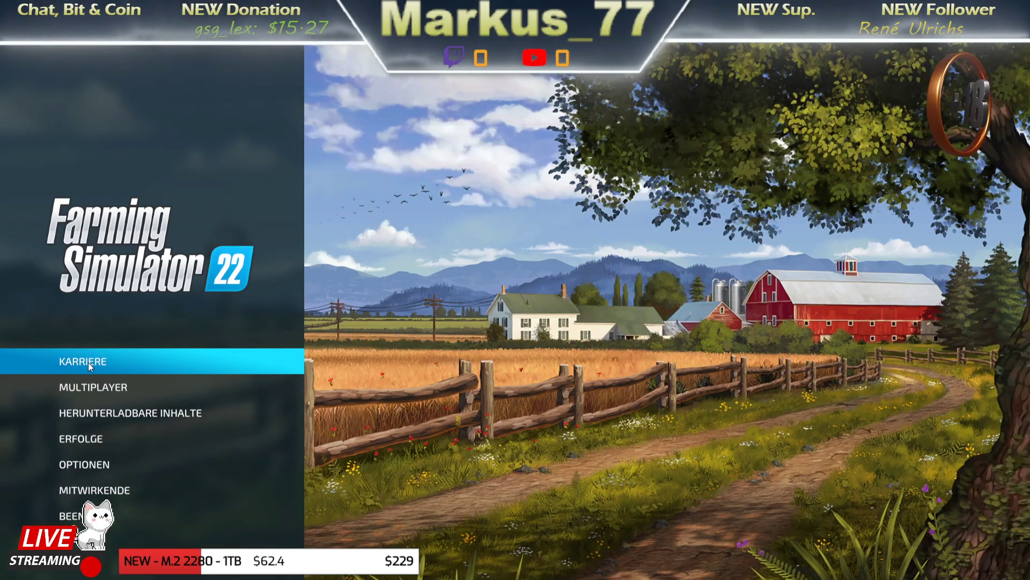
Start a new Karriere game on a save slot with Neuer Farmer difficulty on the MOD MAP
click(88, 358)
click(324, 315)
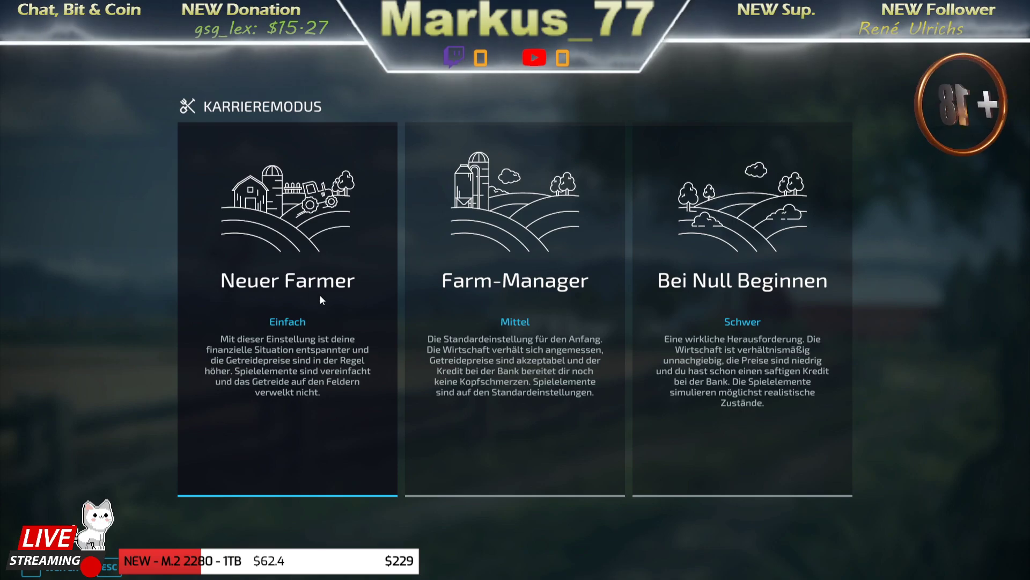
click(301, 294)
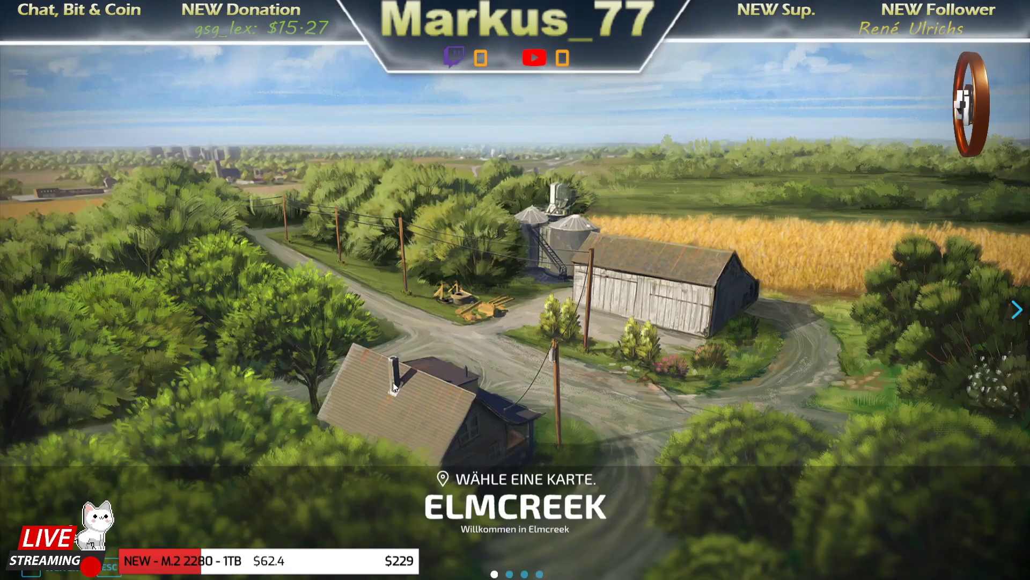
click(1016, 308)
click(1016, 309)
click(1016, 308)
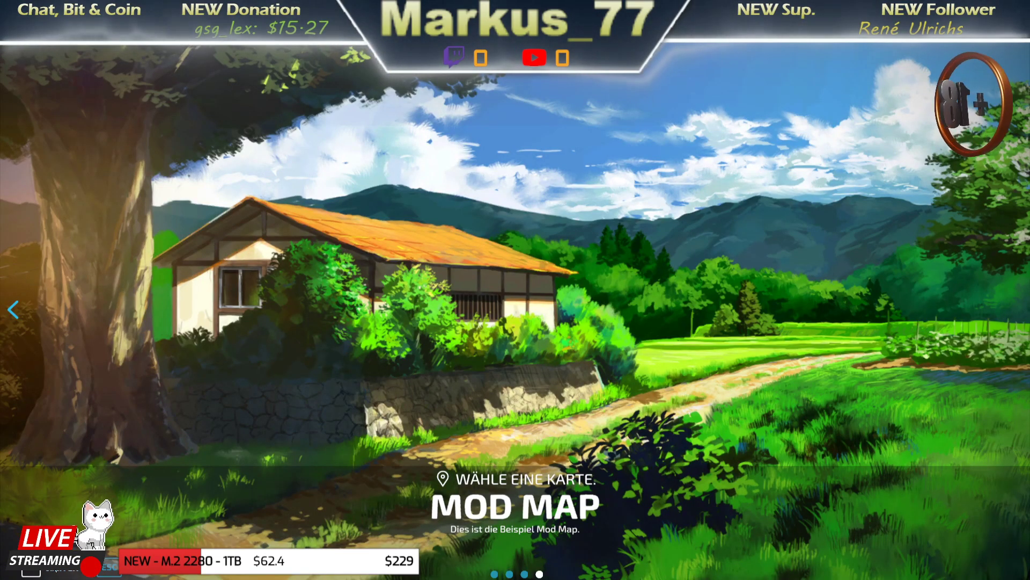
key(Return)
key(Return)
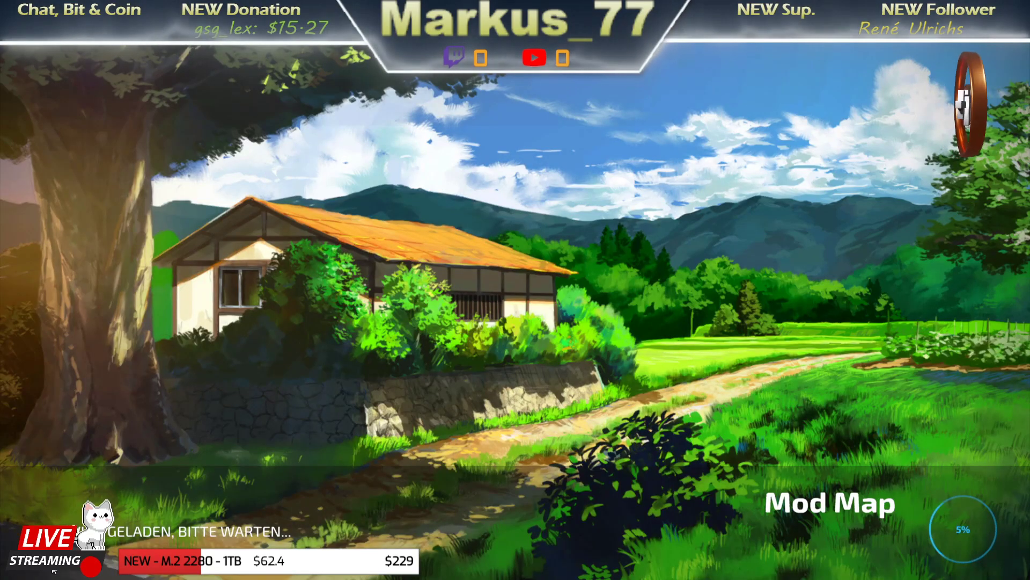
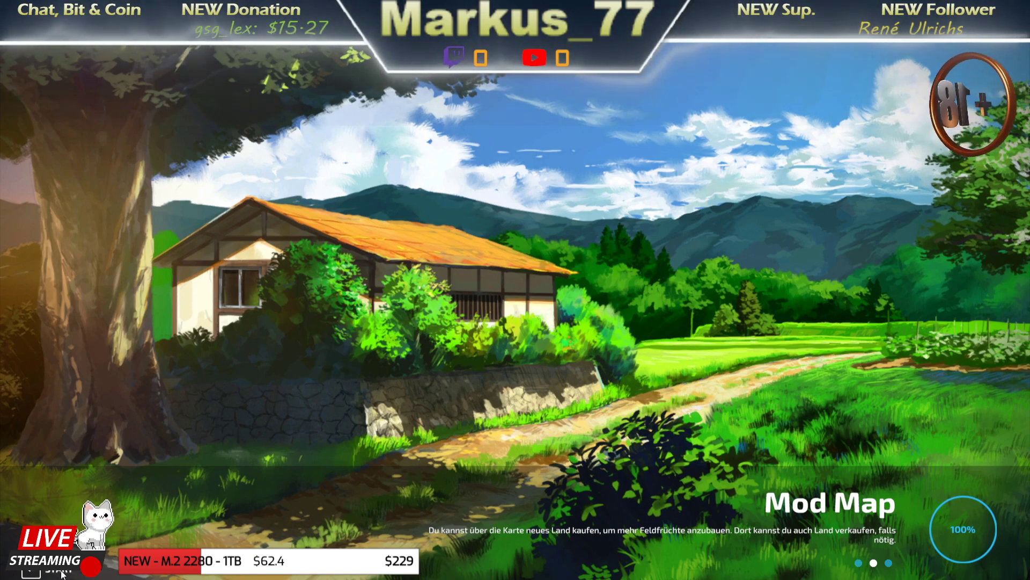
Start the new game once the Mod Map has finished loading
click(62, 573)
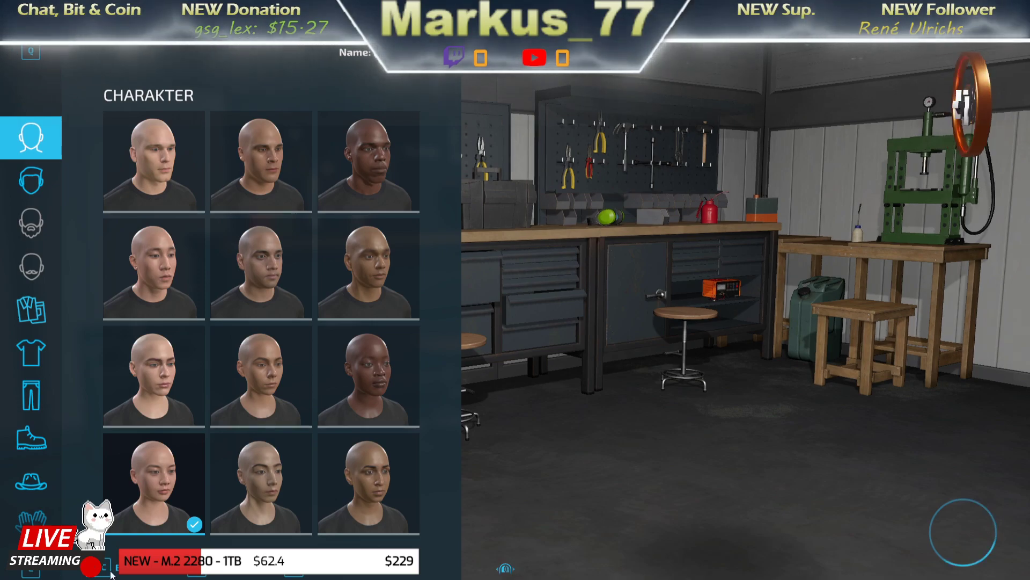
Enter the farm with the default character and walk past the barn and farmhouse
click(135, 575)
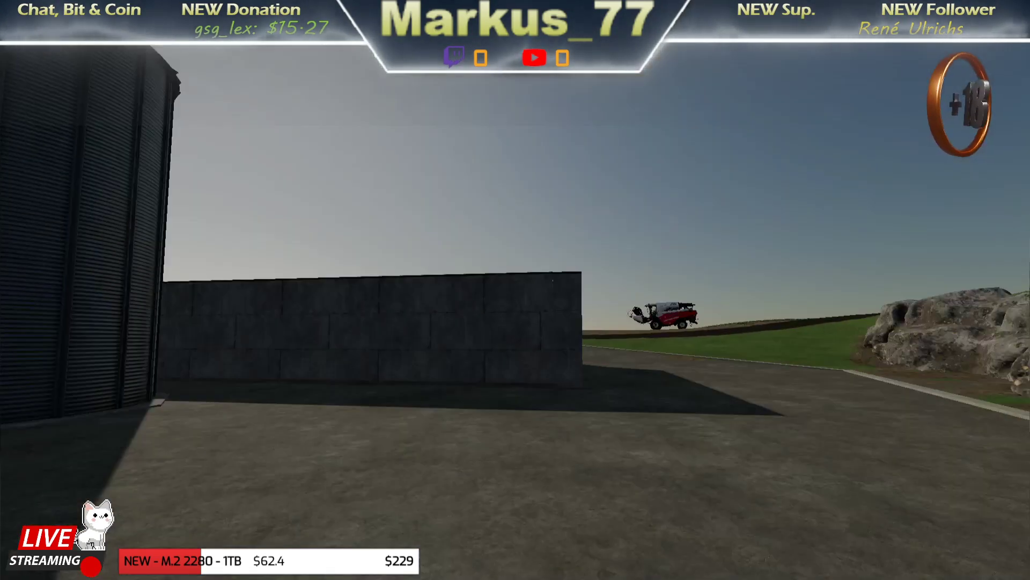
key(w)
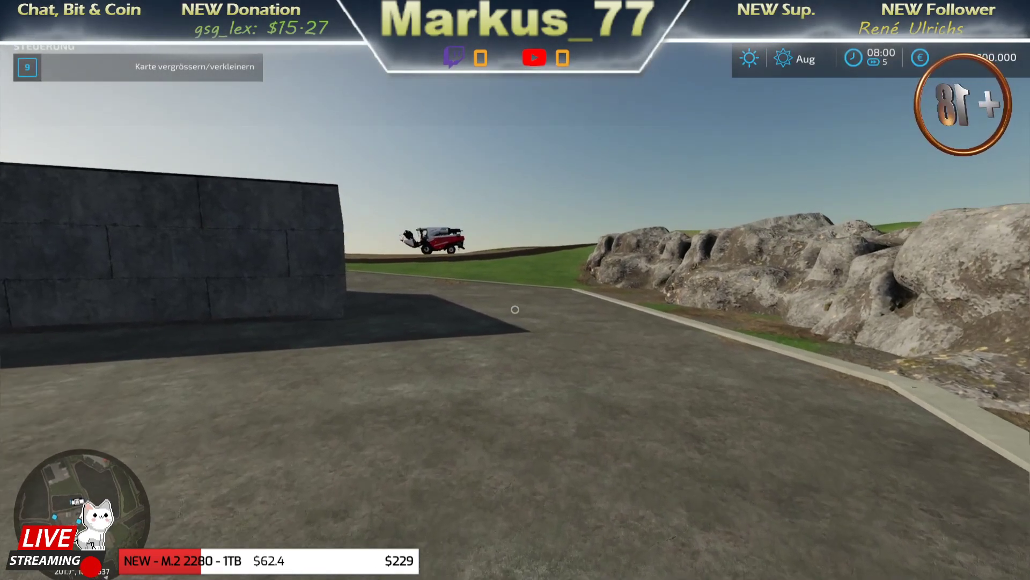
key(w)
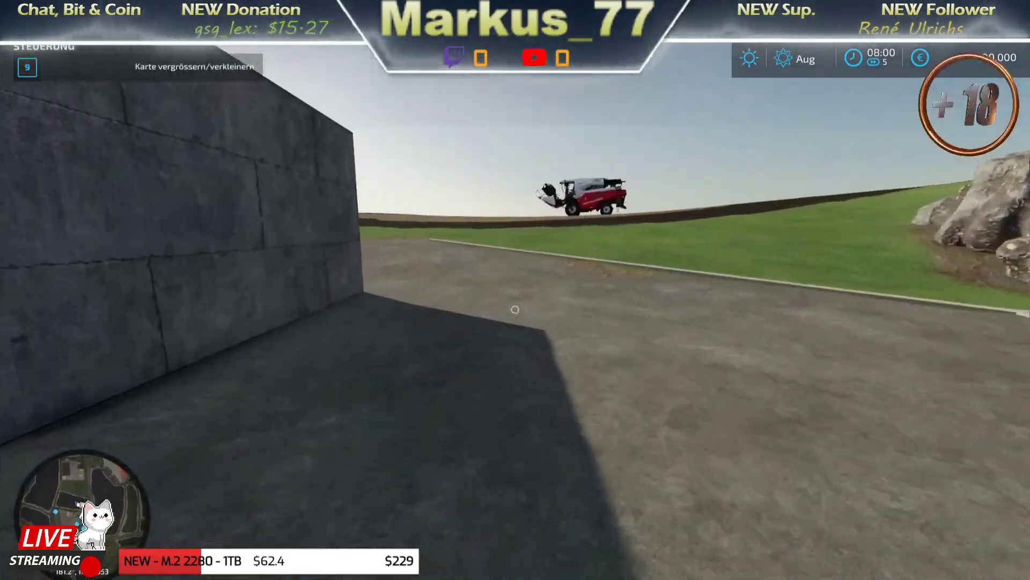
key(w)
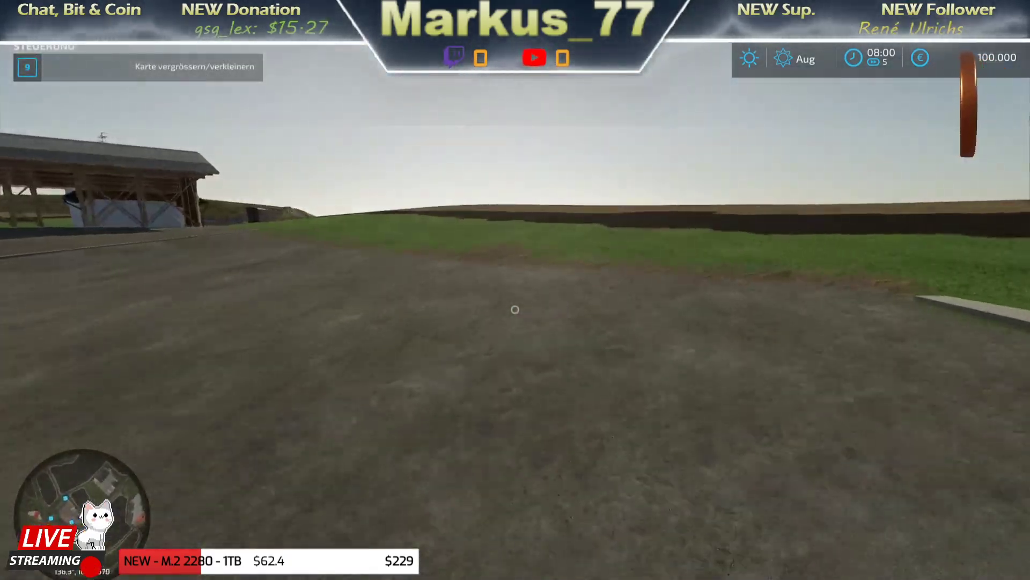
key(w)
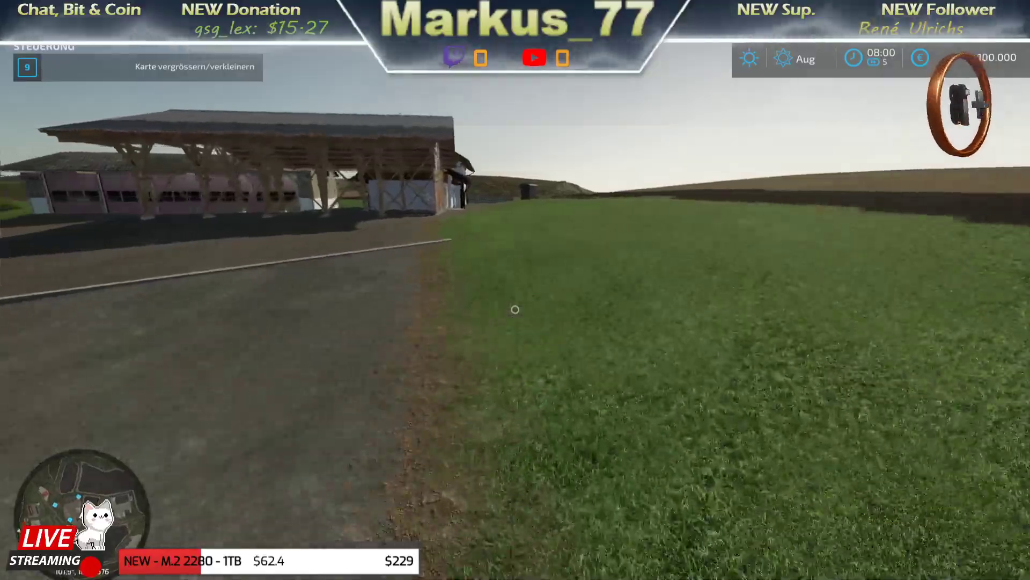
key(w)
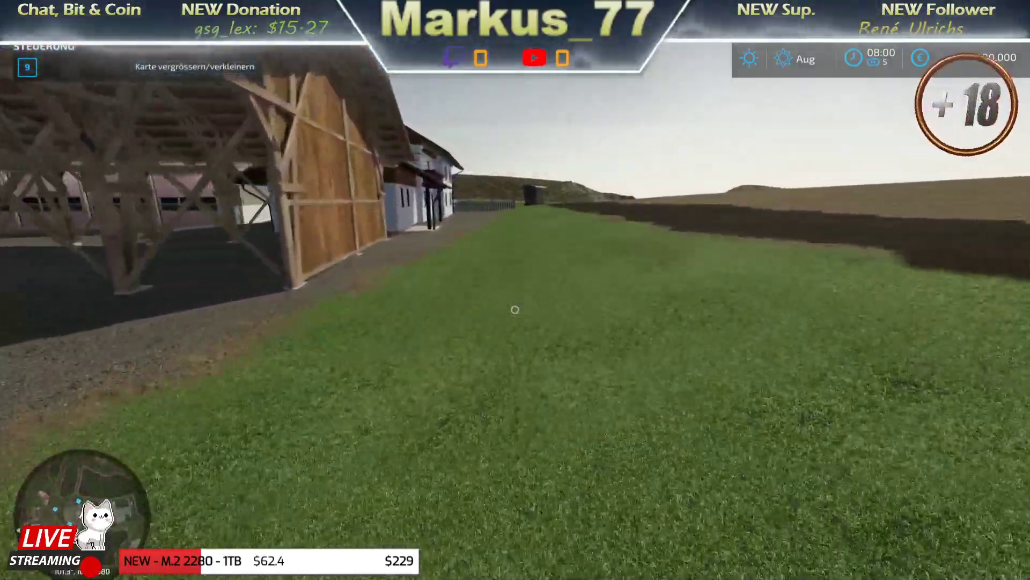
key(w)
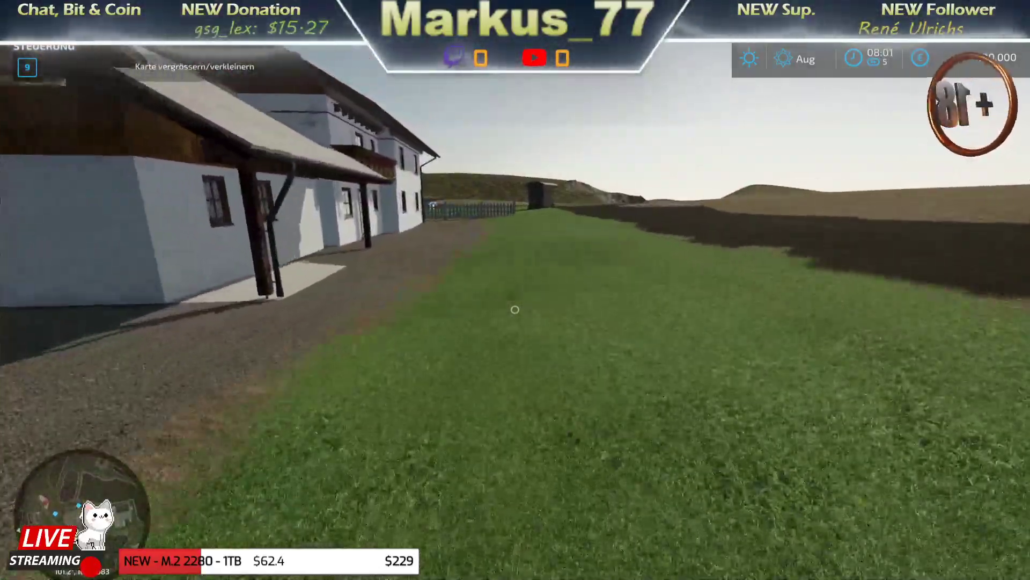
key(w)
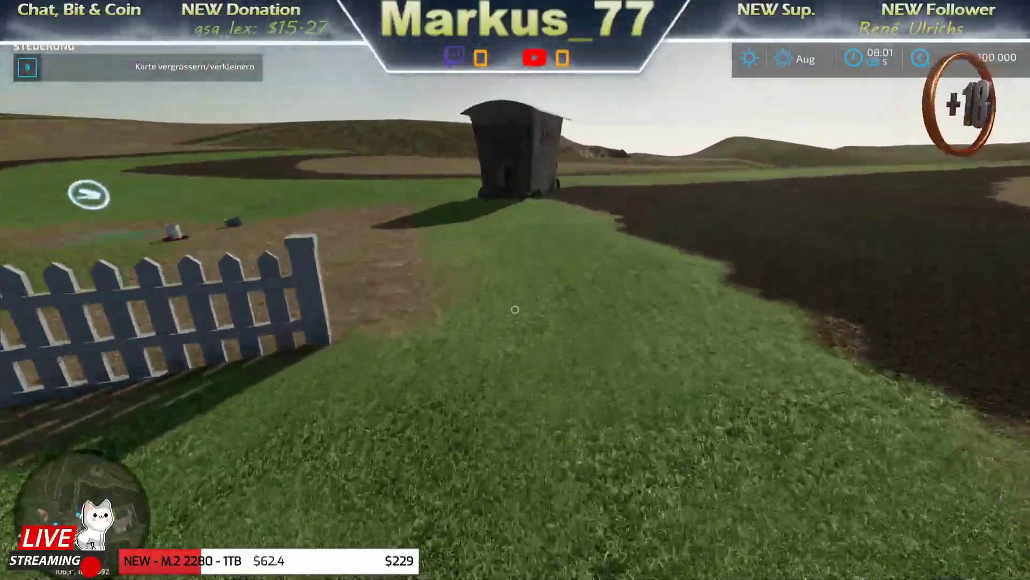
Walk past the shed to the Hühnerweide marker and open its animal trading menu
key(w)
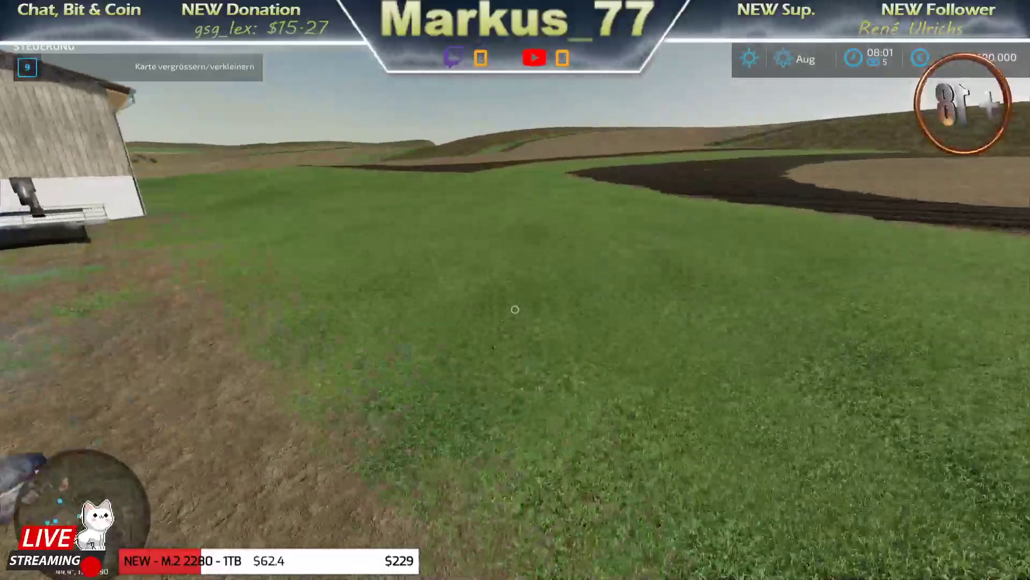
key(w)
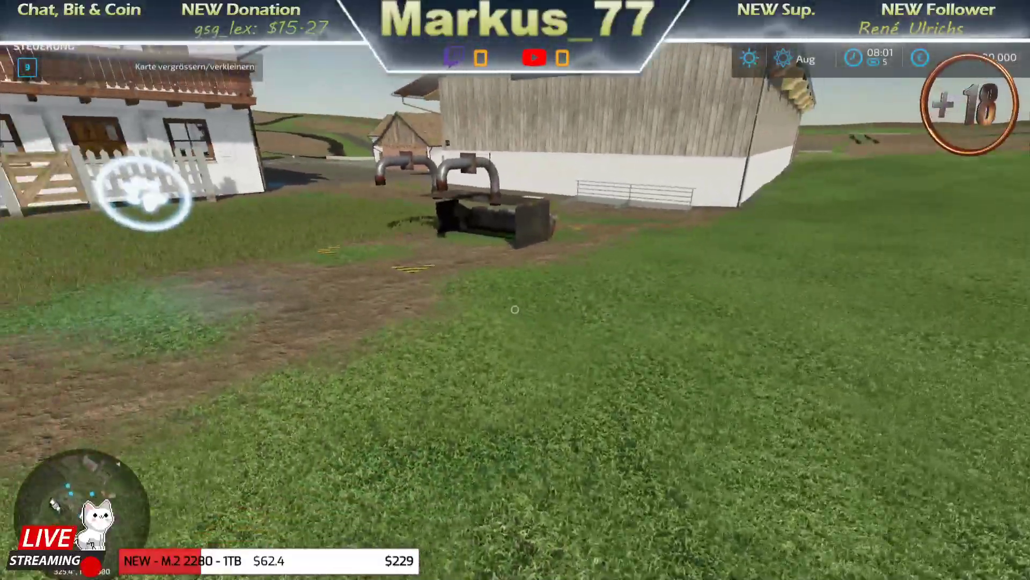
key(w)
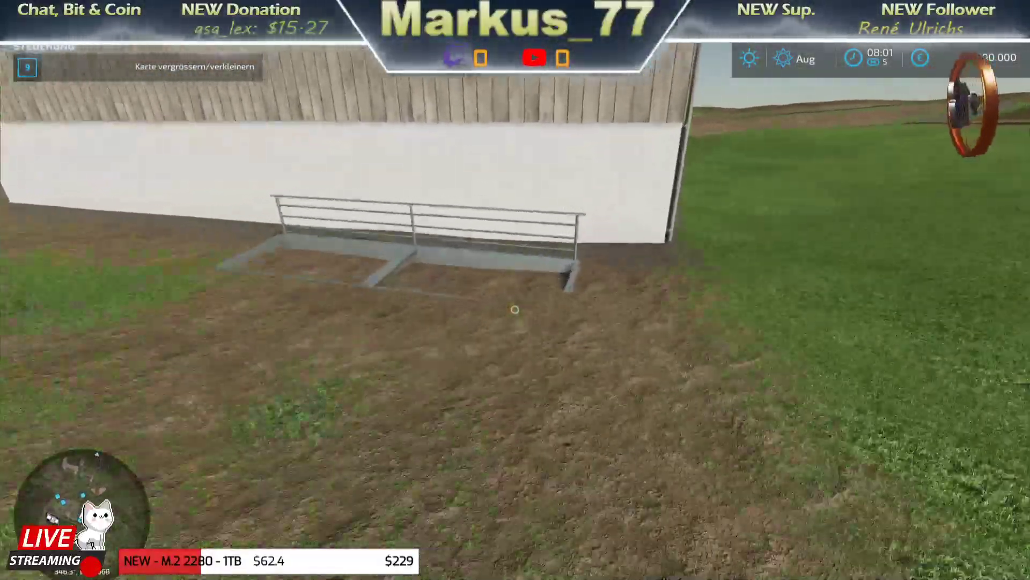
key(w)
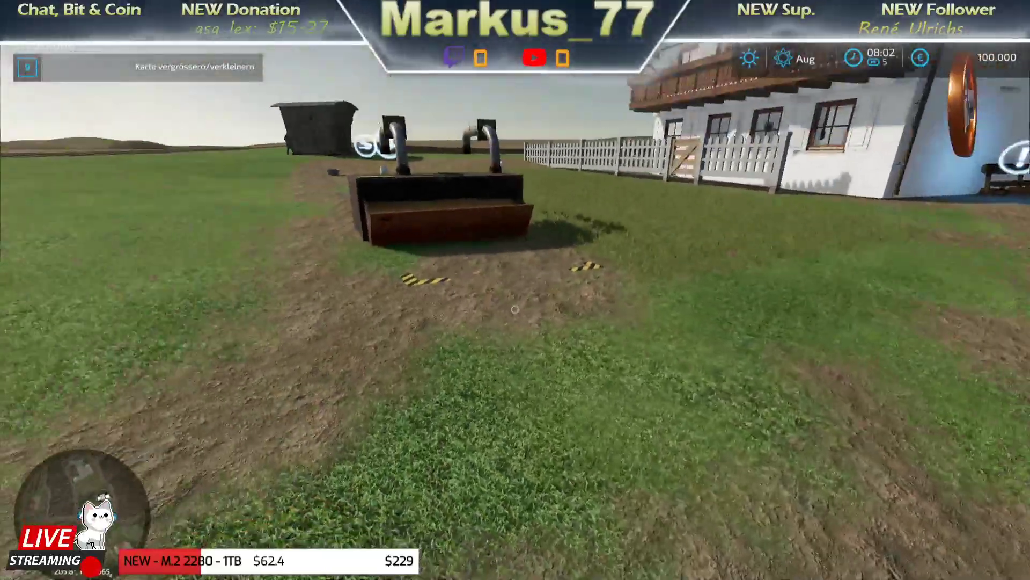
key(w)
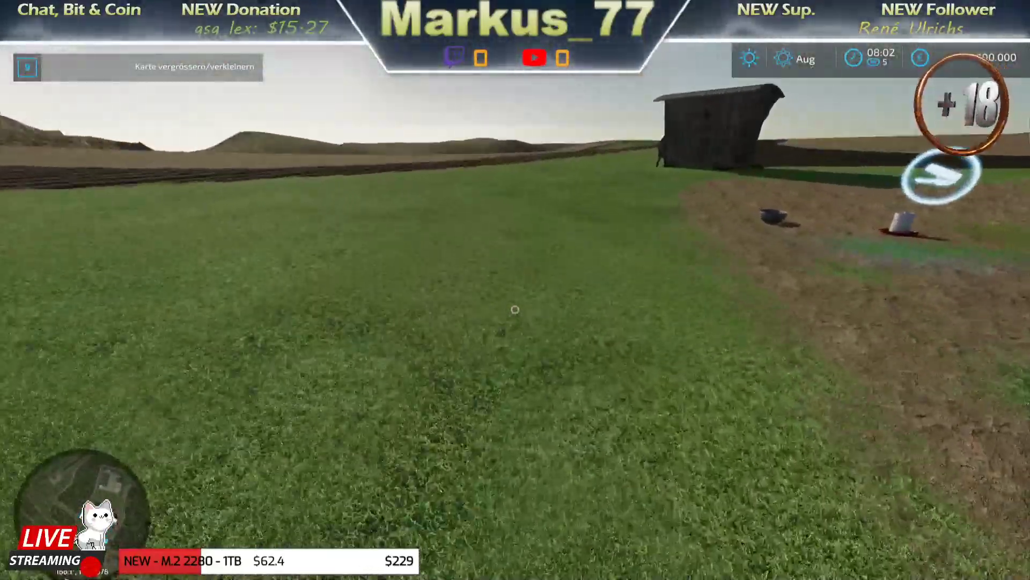
key(w)
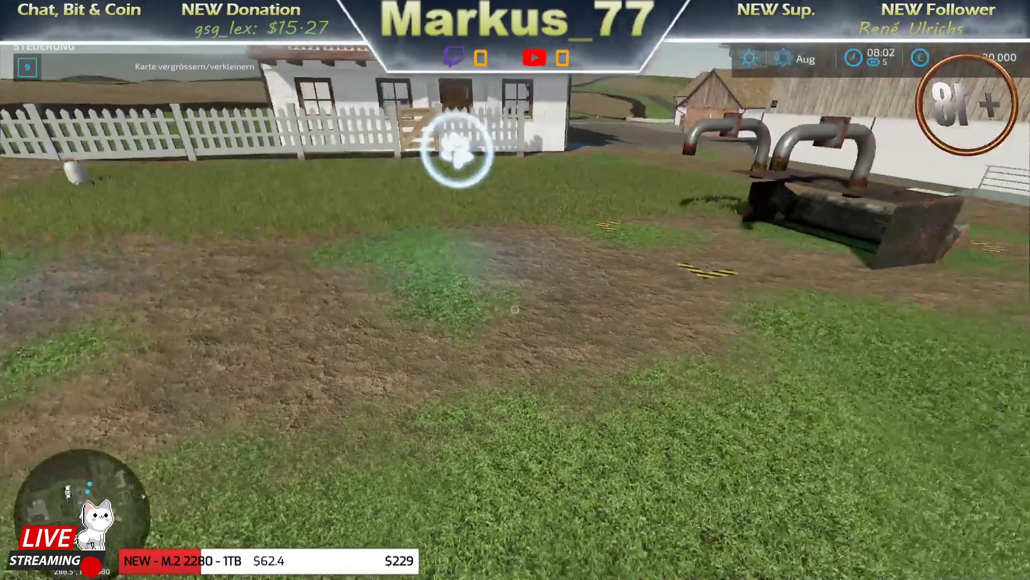
key(w)
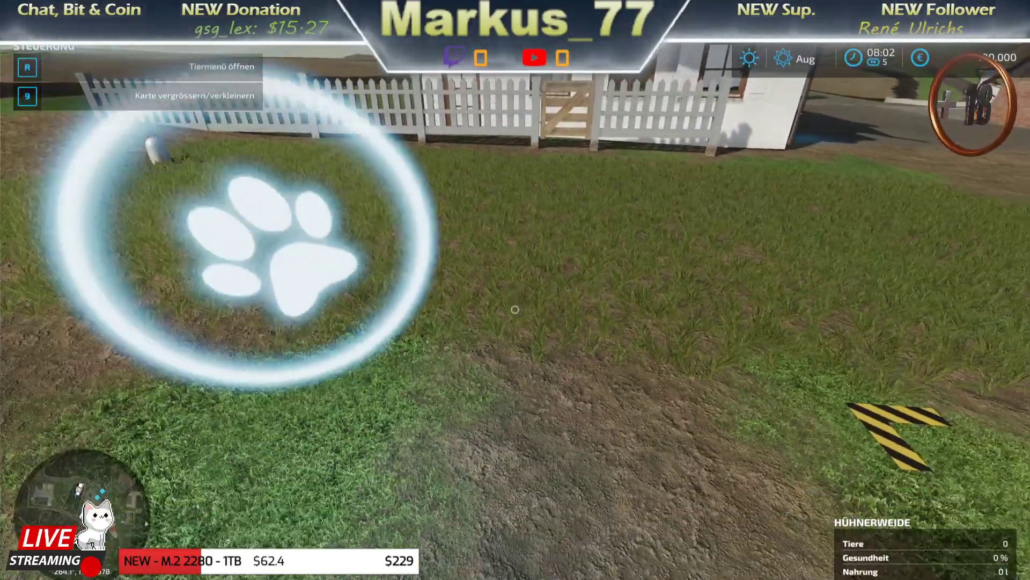
key(r)
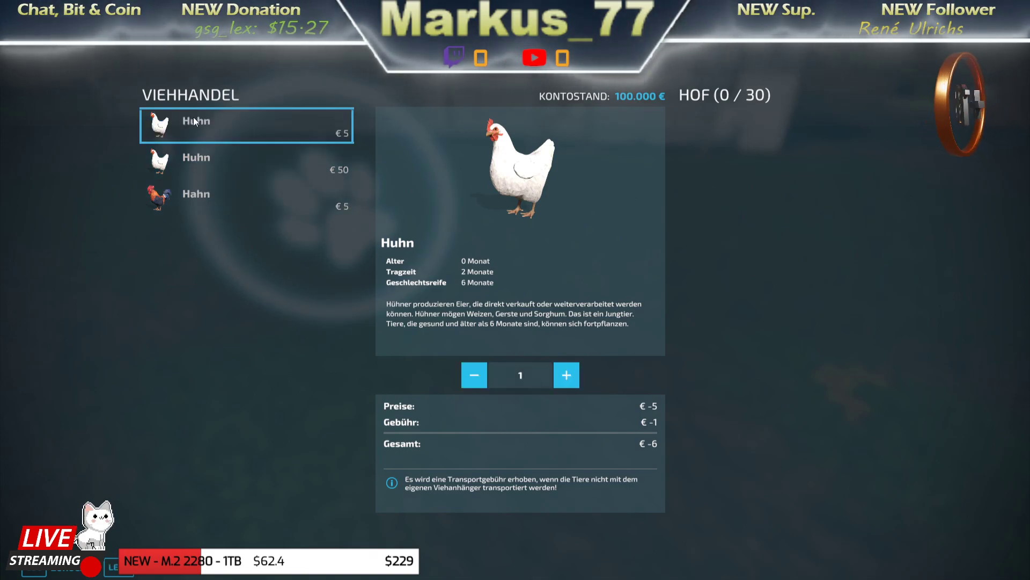
Set the Huhn quantity to 13 and buy them for €78, dismissing the confirmation notice
triple_click(566, 374)
triple_click(565, 375)
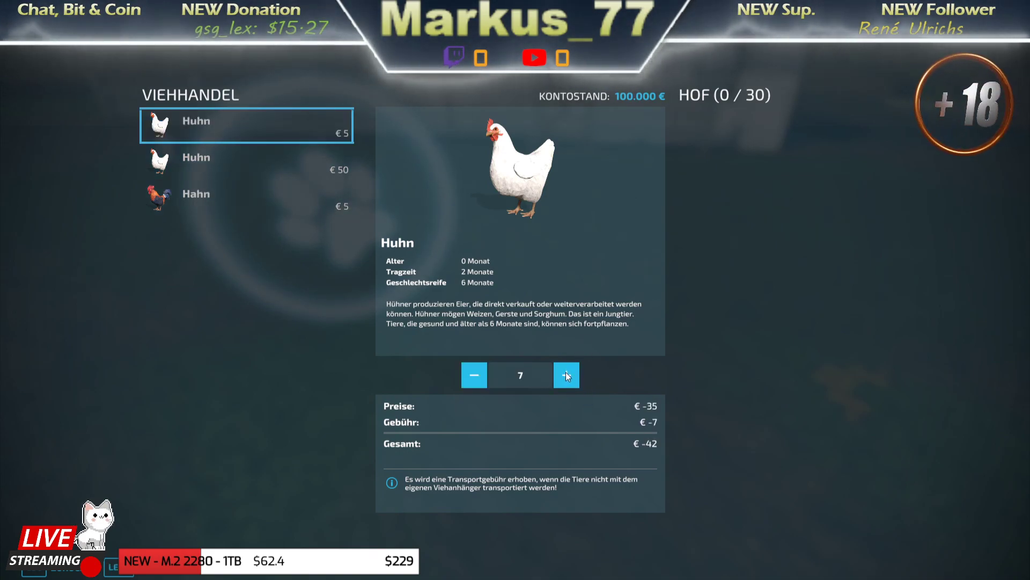
double_click(565, 375)
triple_click(566, 374)
click(565, 375)
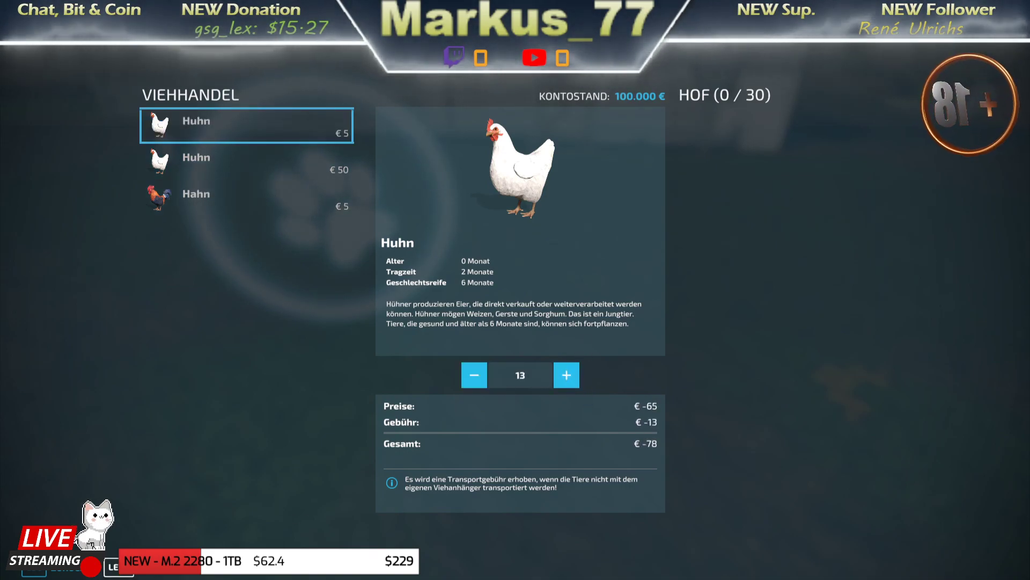
click(149, 573)
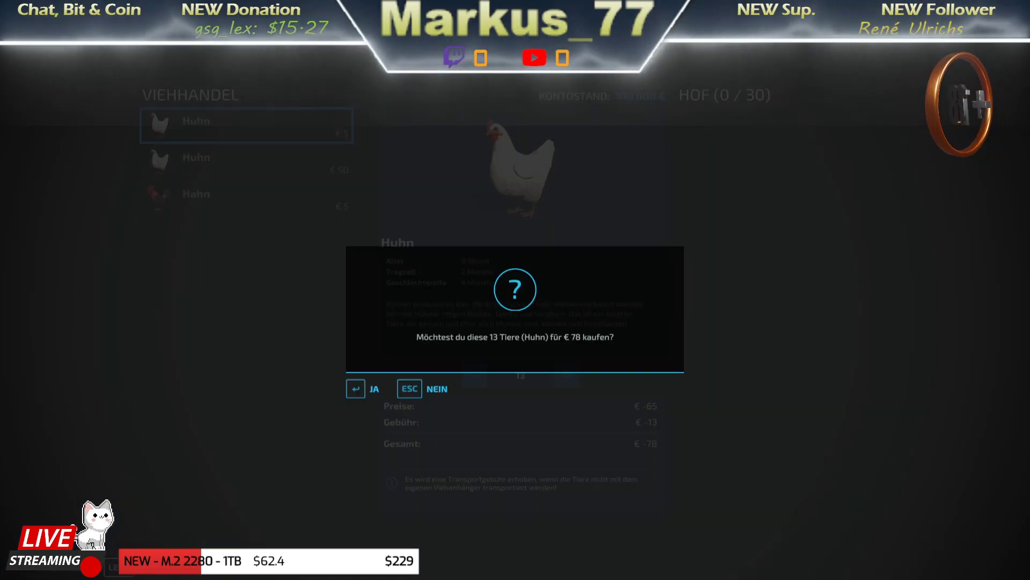
click(375, 389)
click(376, 386)
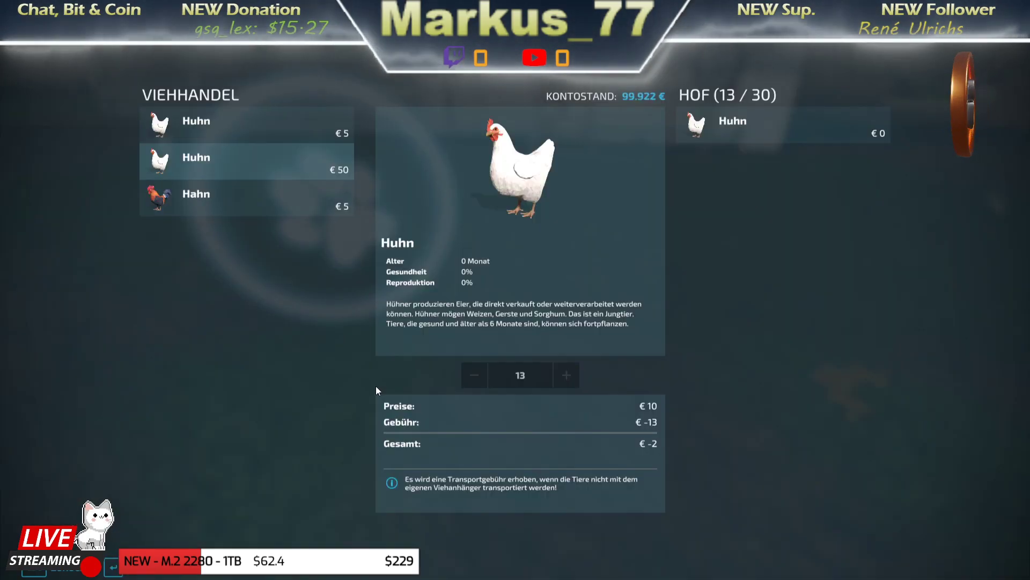
Return to the pasture and walk along the fence to view the 13 hens
key(Escape)
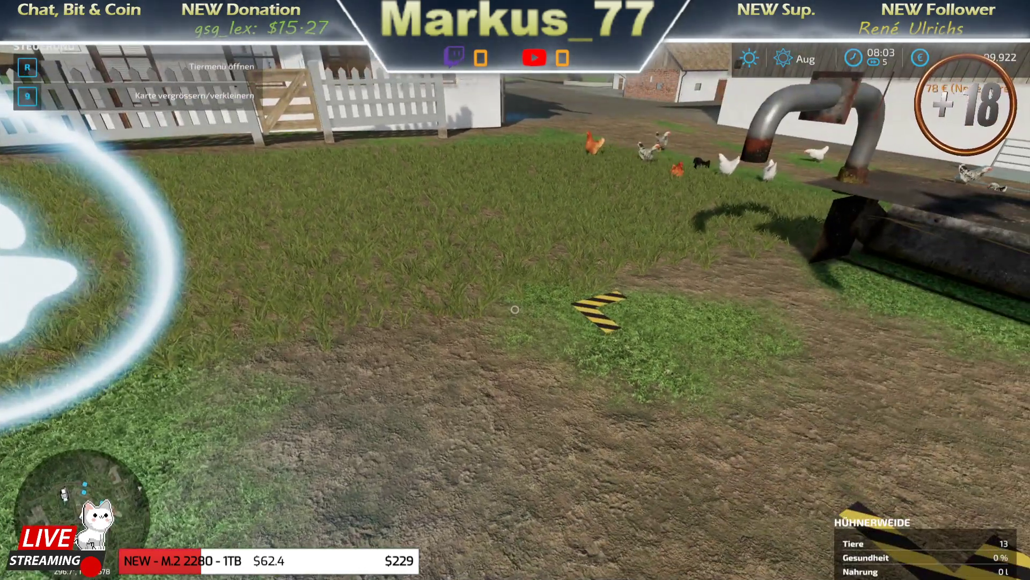
key(w)
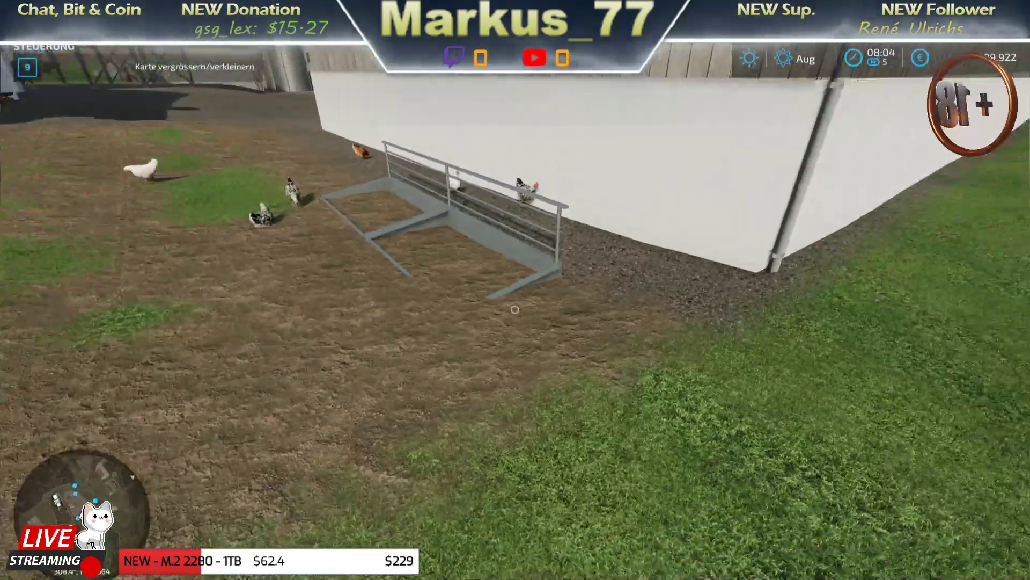
key(w)
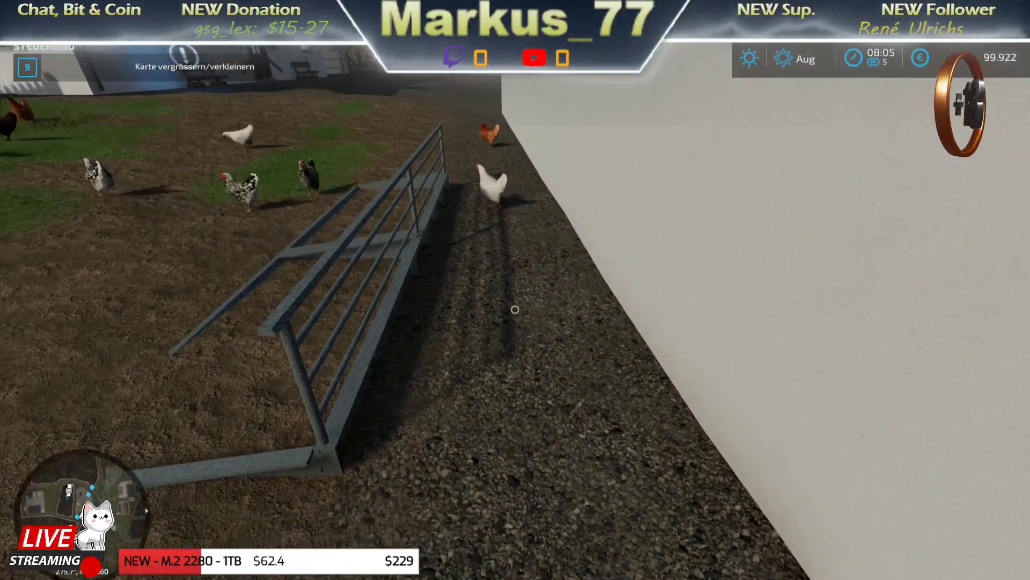
key(d)
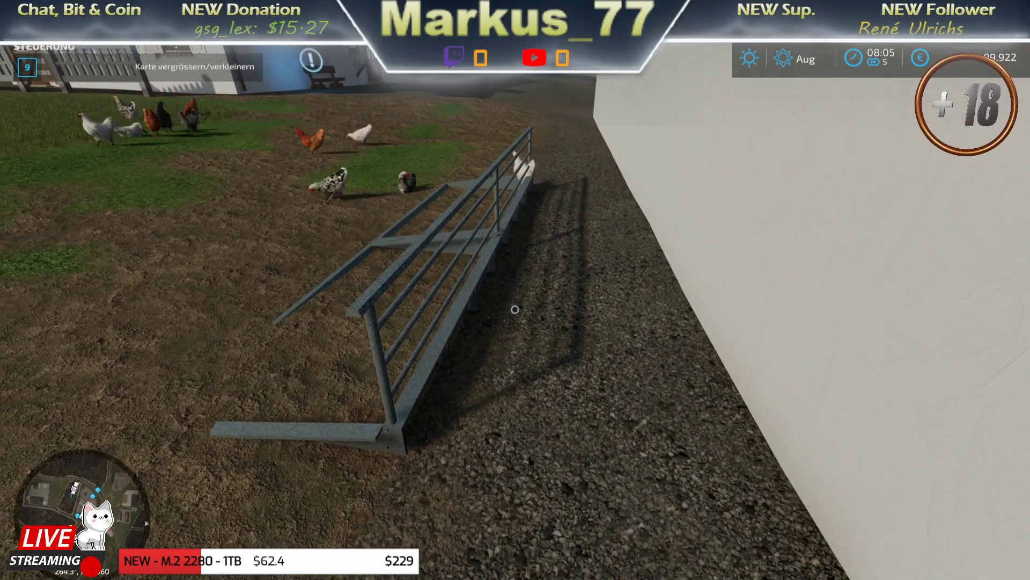
key(a)
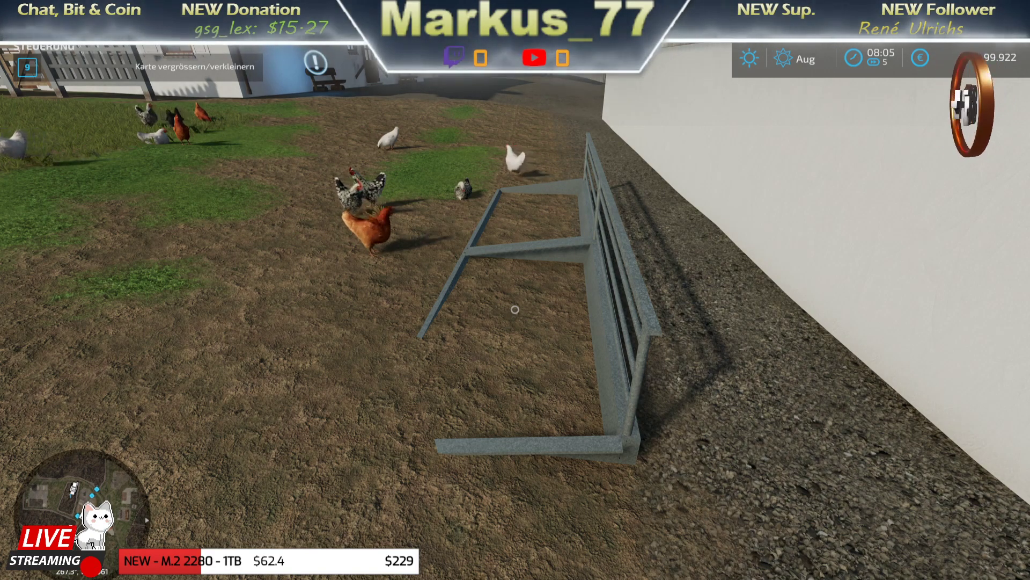
key(a)
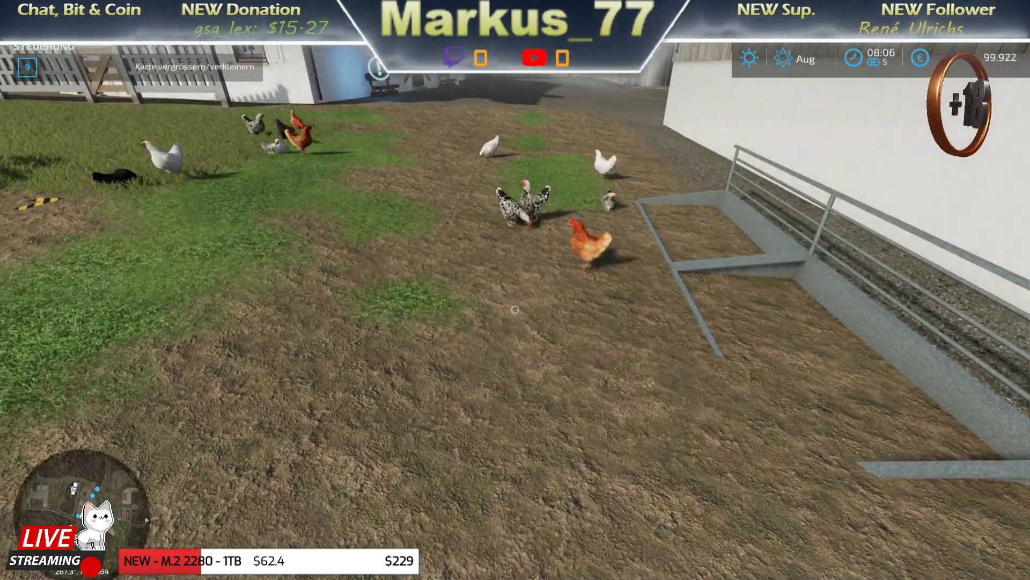
key(a)
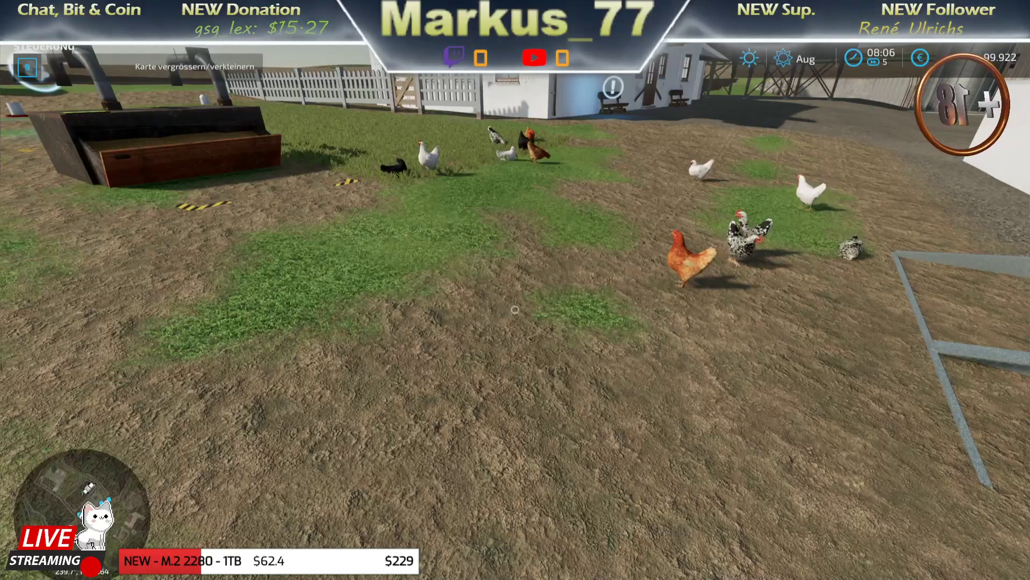
key(a)
key(a)
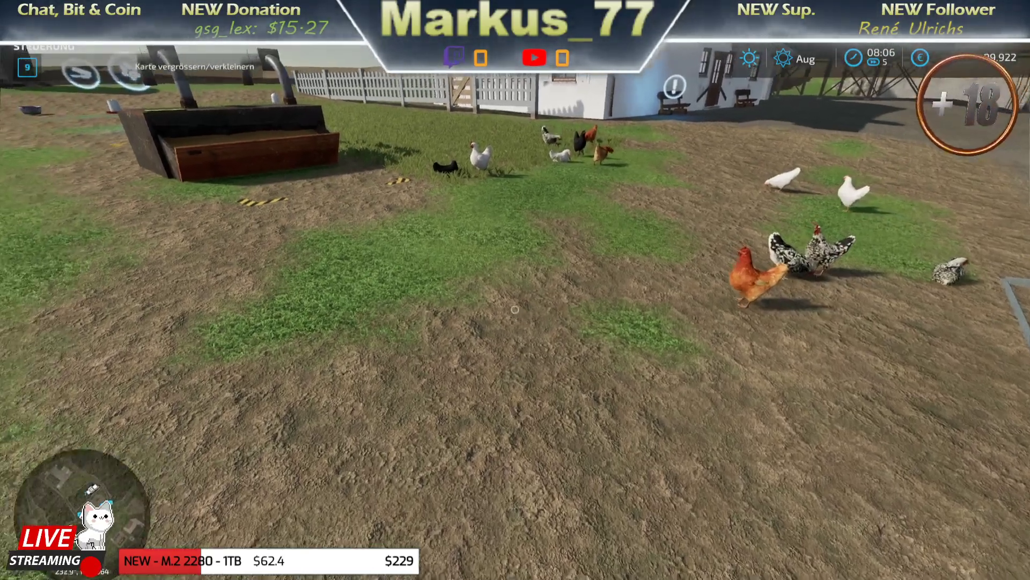
key(w)
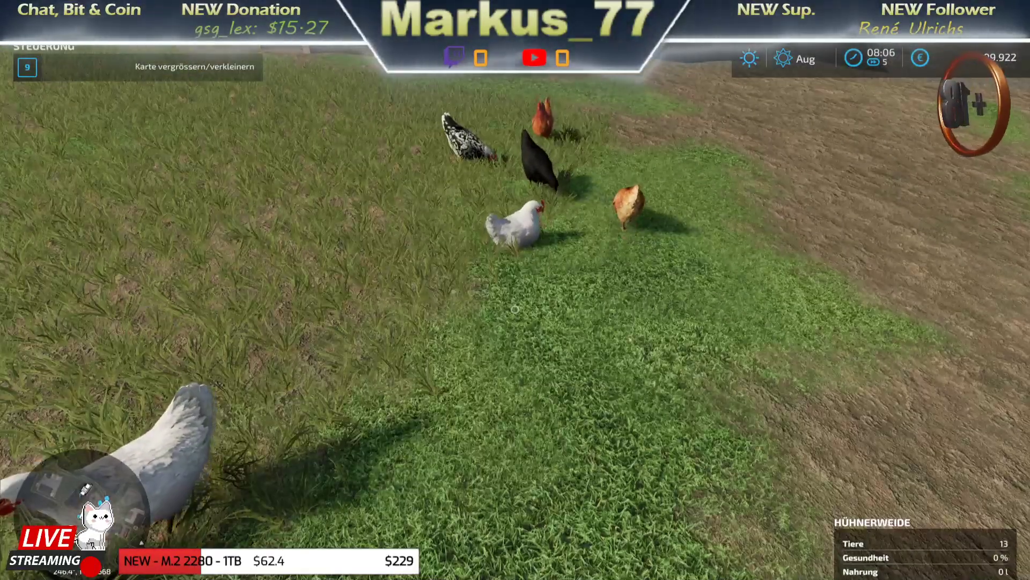
key(s)
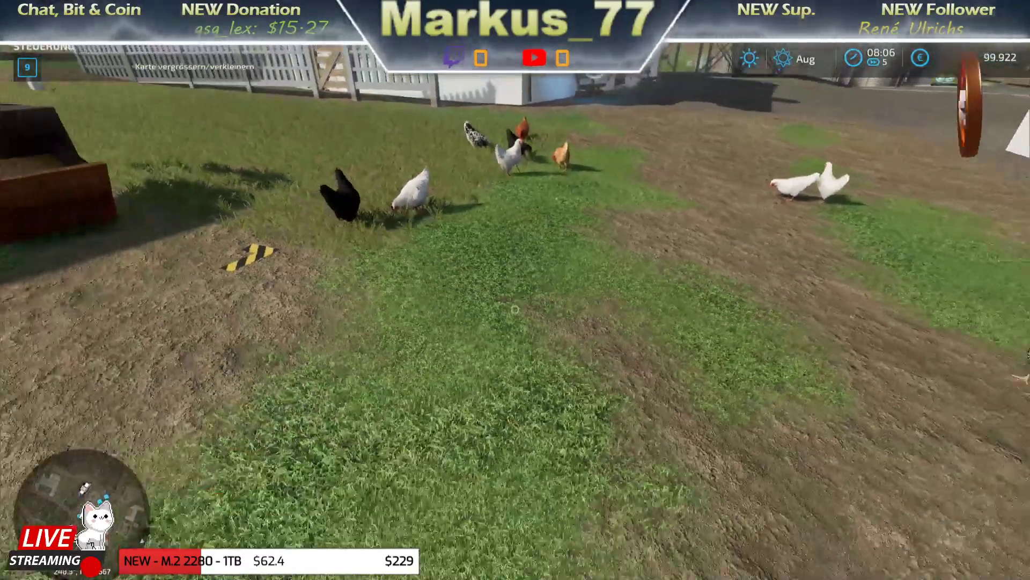
key(s)
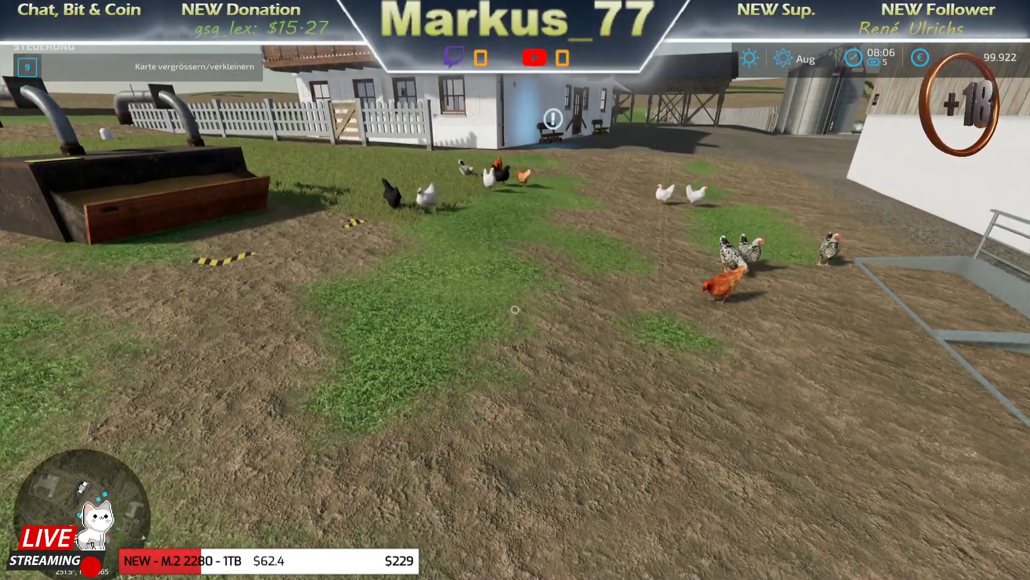
key(s)
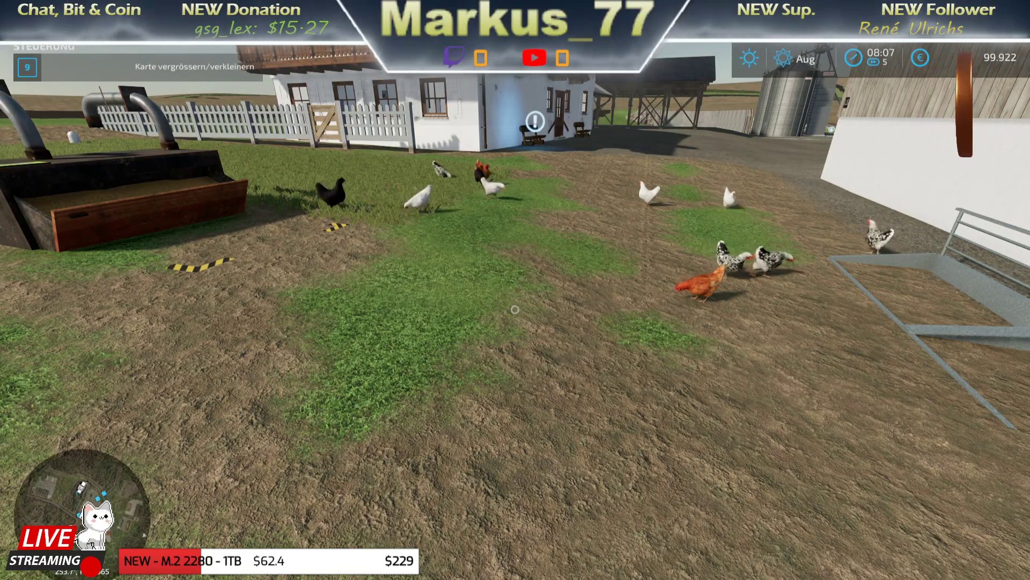
Check the chickens near the trough and barn, then bring up the map page
key(w)
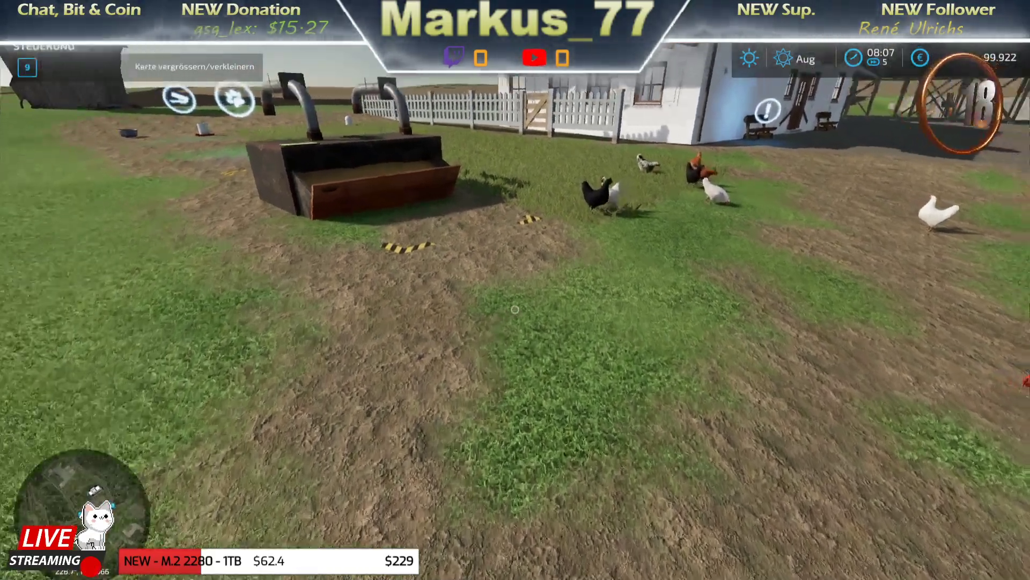
key(w)
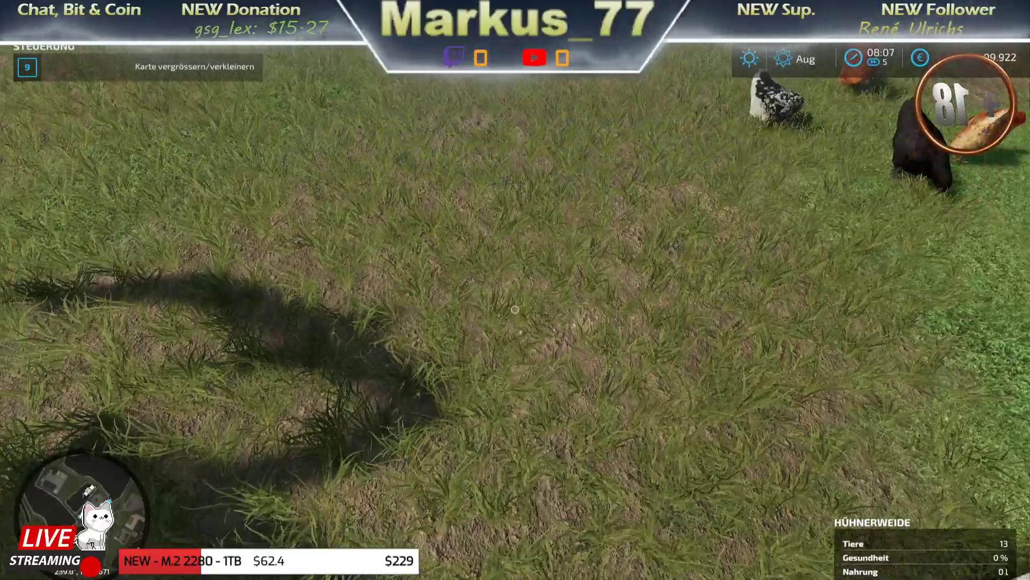
key(s)
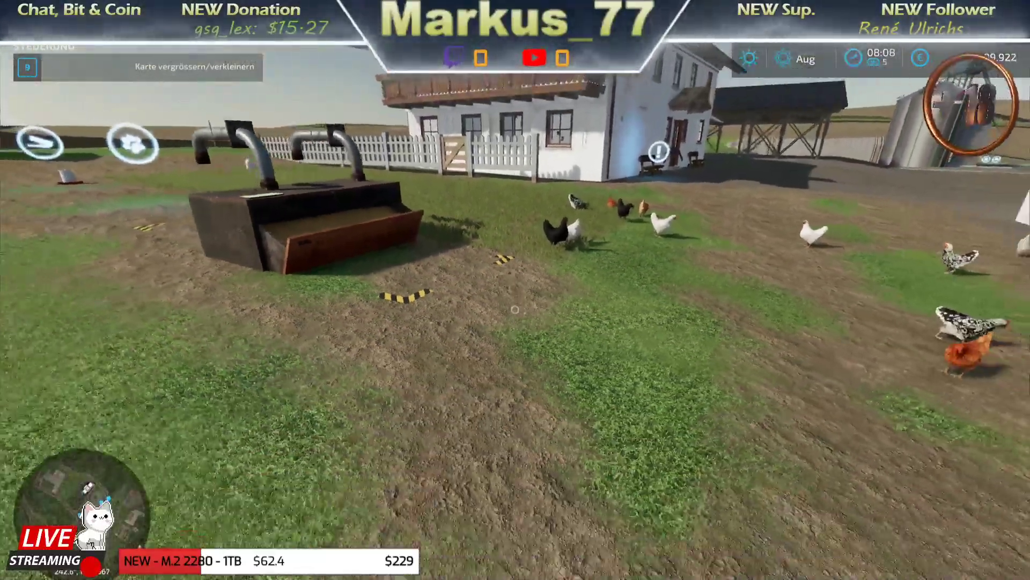
key(w)
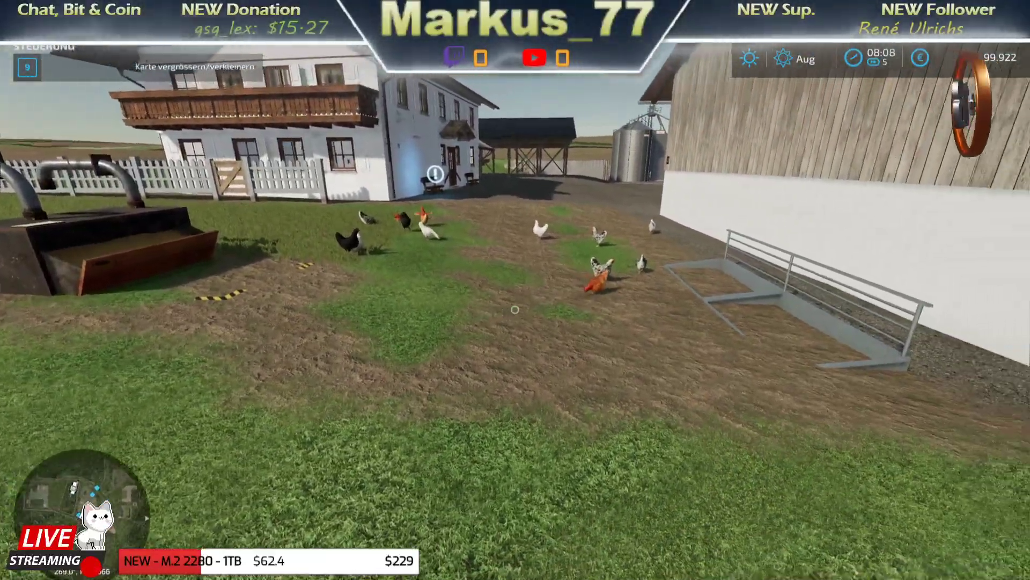
key(a)
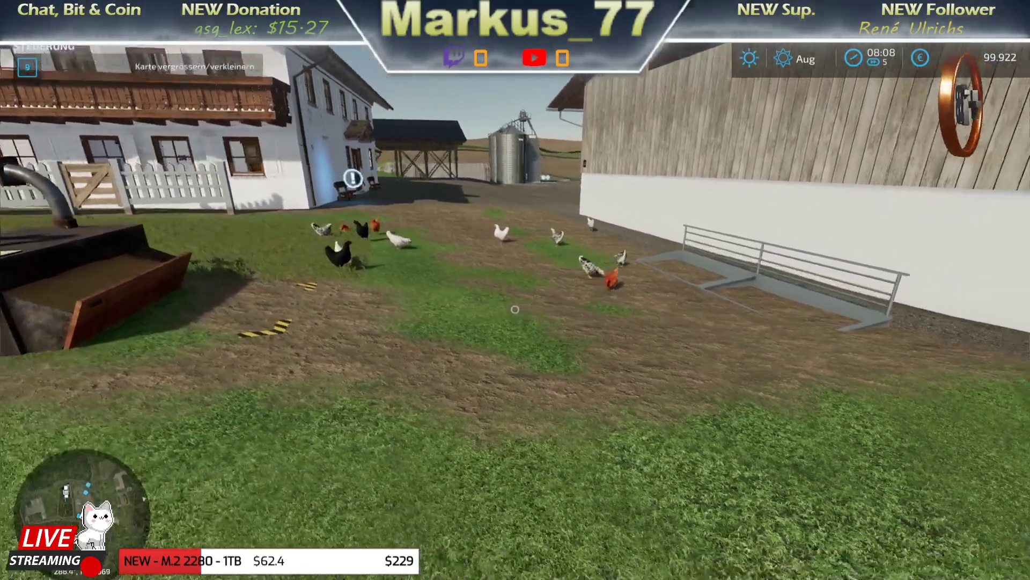
key(w)
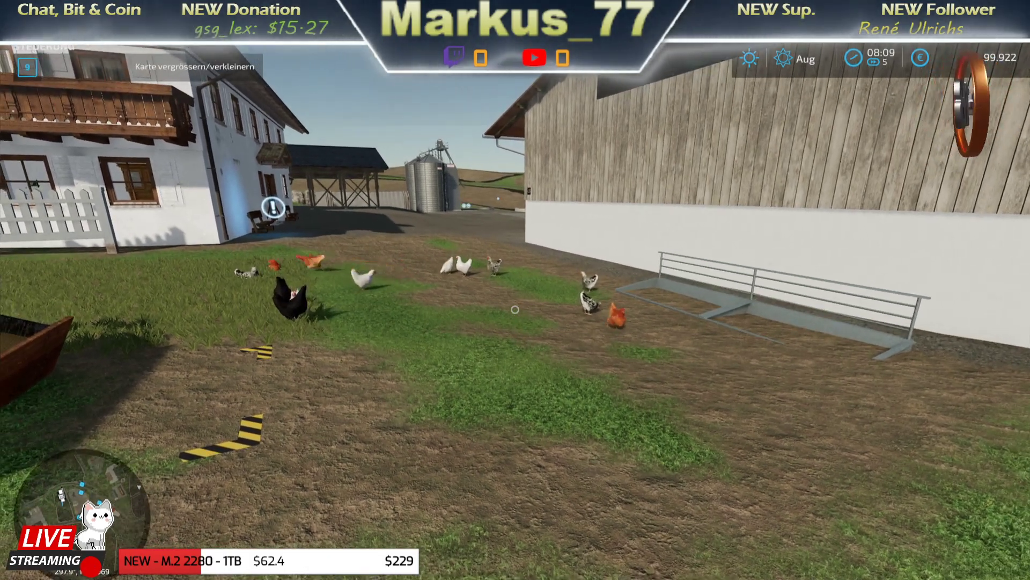
key(Escape)
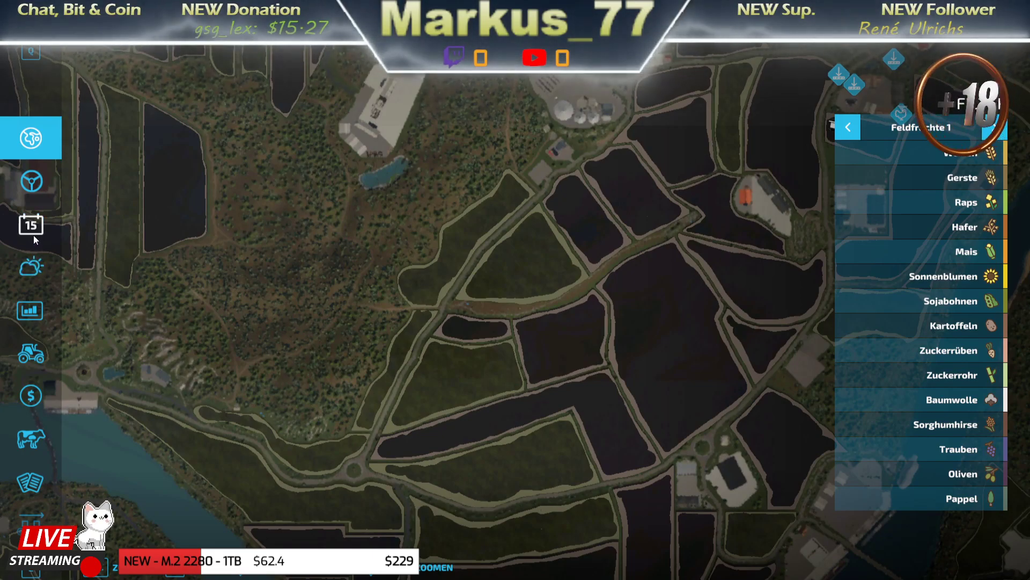
Save the game from the growth calendar page, then switch to Notepad++ with chickenBarnSmall_Hof1.xml
click(31, 225)
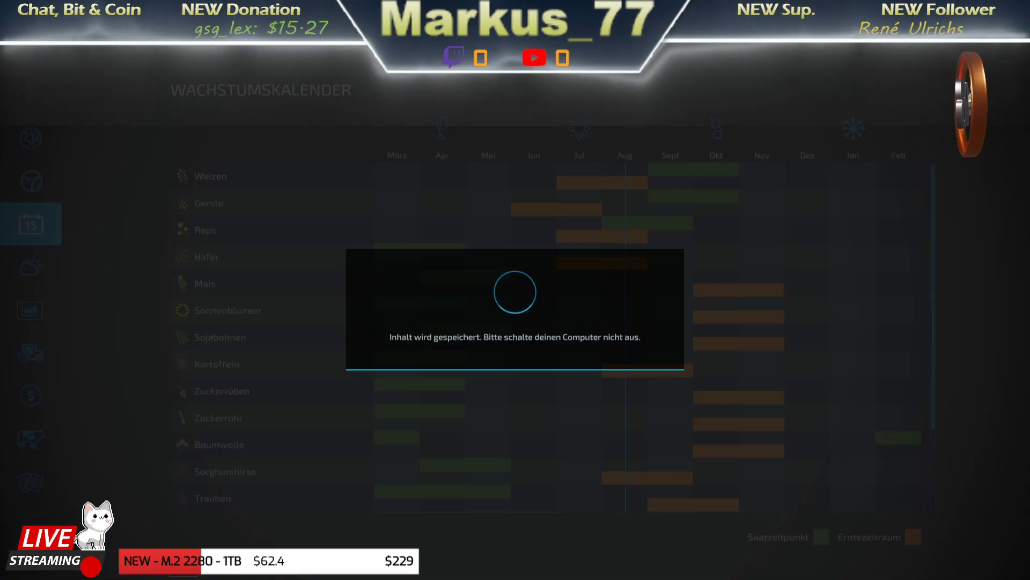
key(alt+Tab)
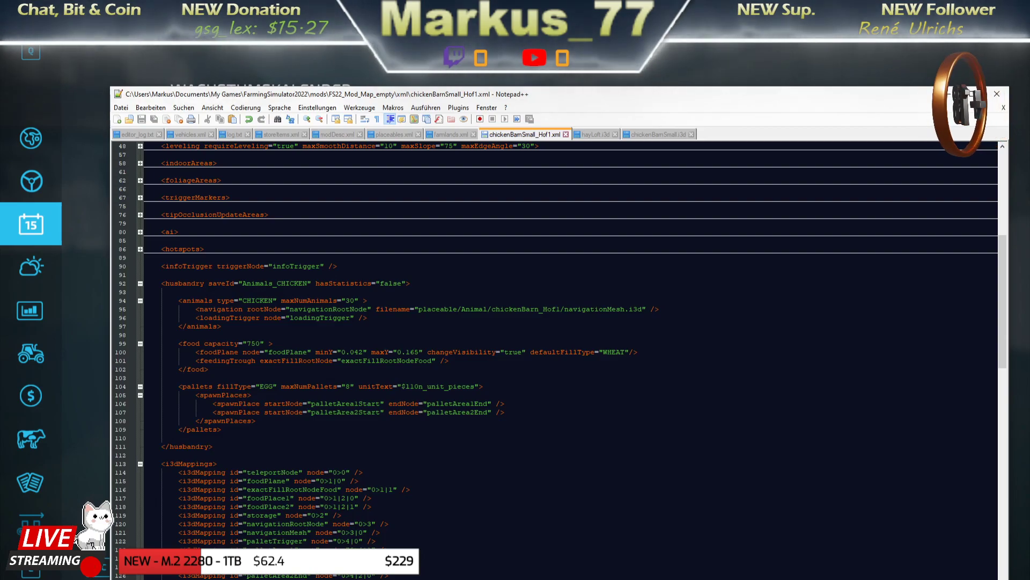
Reload log.txt to review the 14:48 entries, then minimize Notepad++ back to the game
click(235, 135)
click(563, 355)
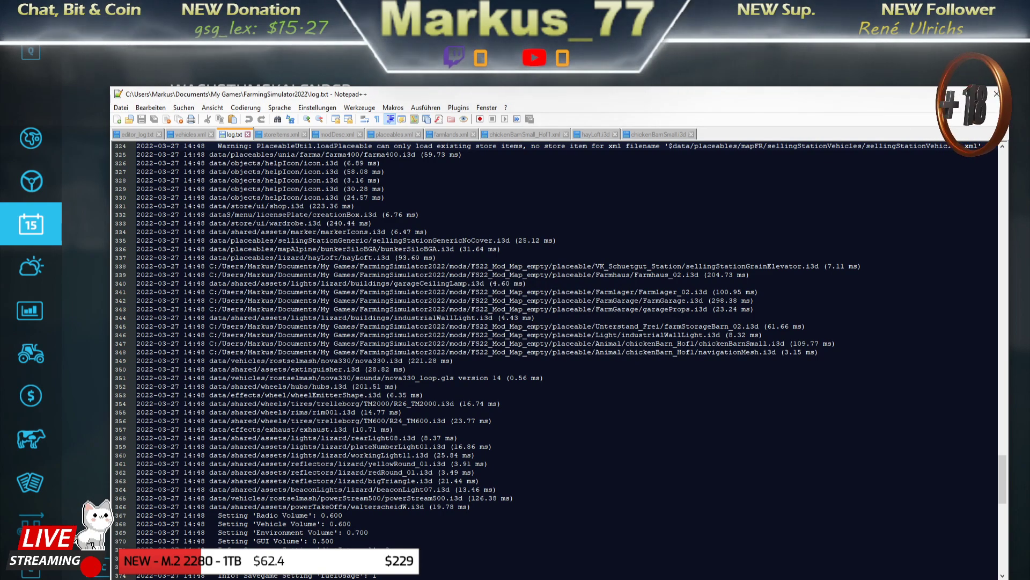
scroll(553, 360, down, 5)
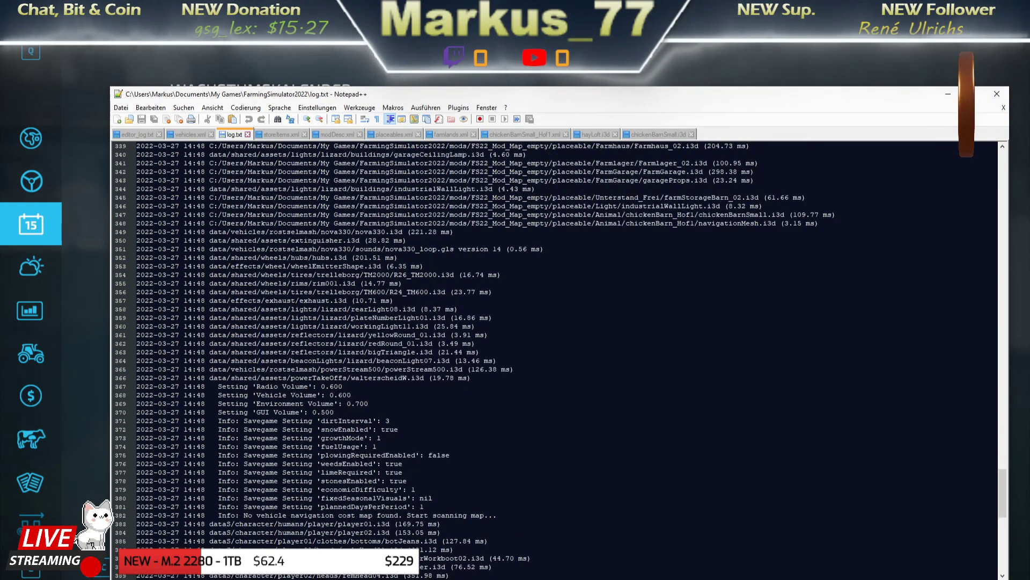
scroll(553, 360, up, 2)
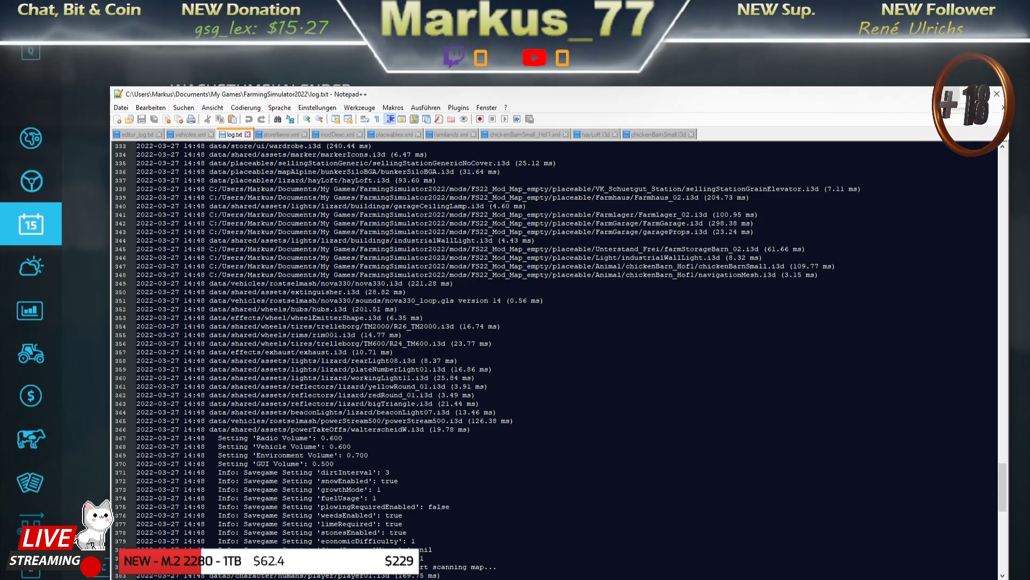
click(947, 95)
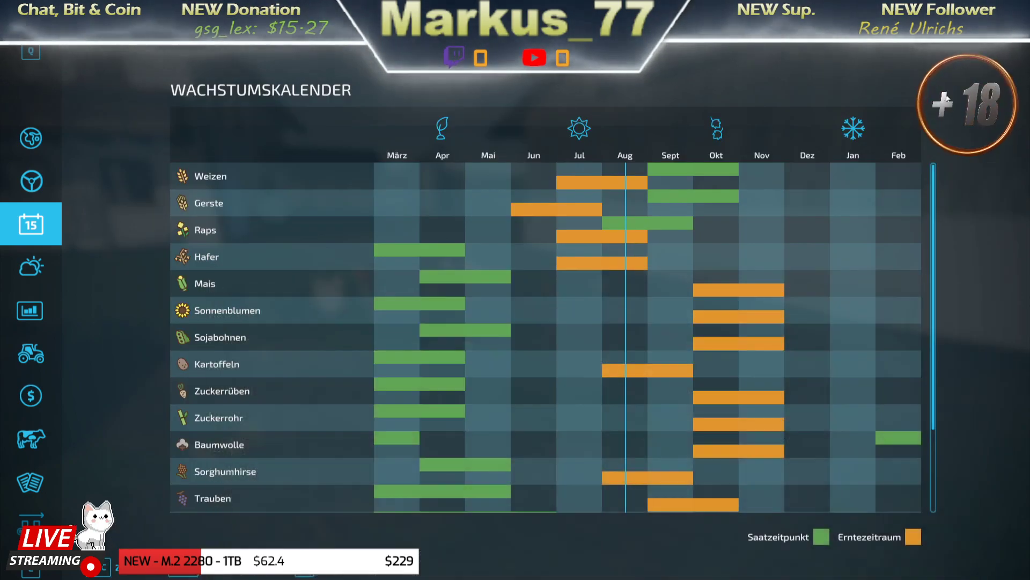
Quit the current game with JA, then choose BEENDEN to exit to the desktop
click(28, 141)
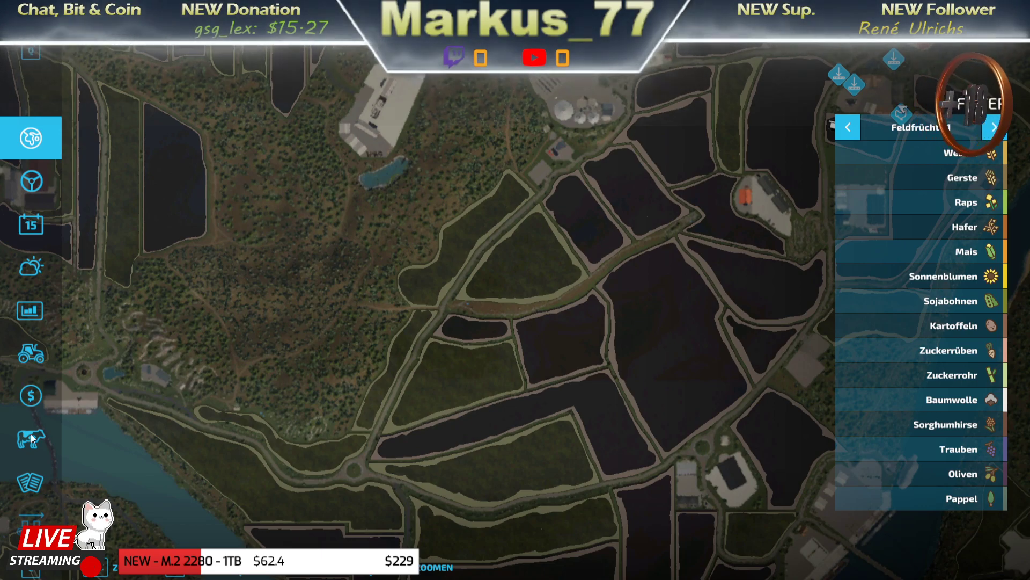
click(31, 226)
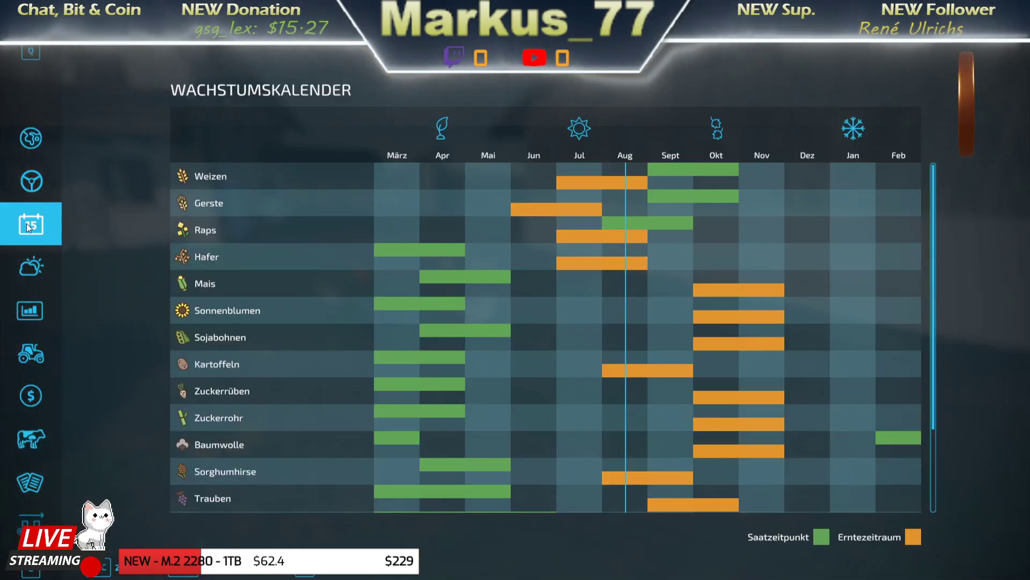
click(353, 576)
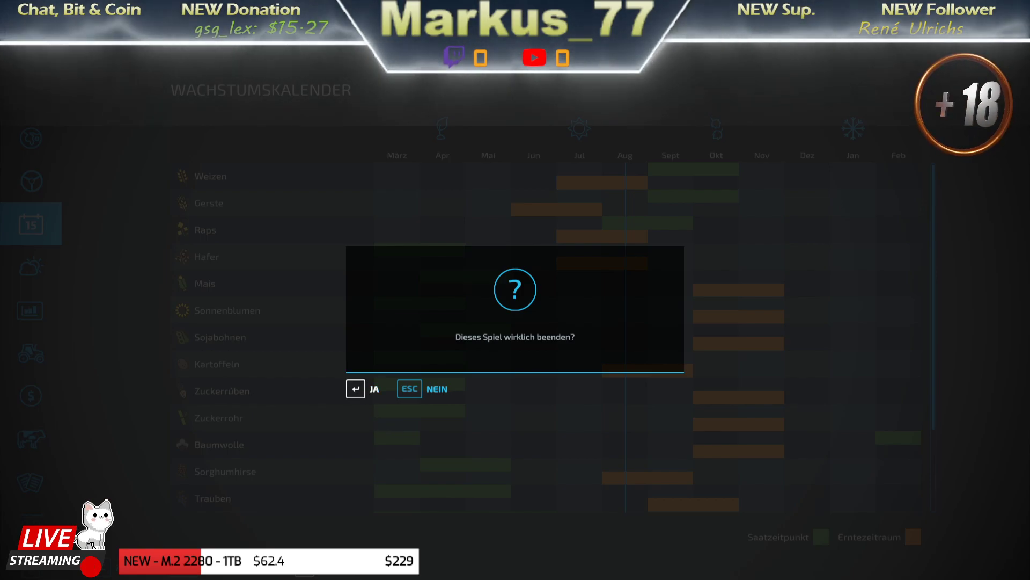
key(Return)
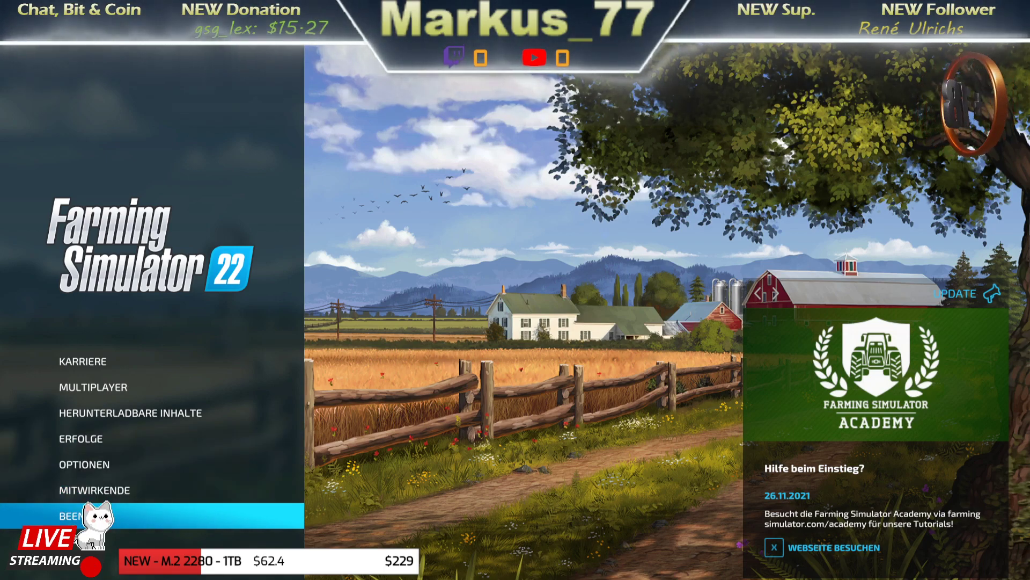
key(Return)
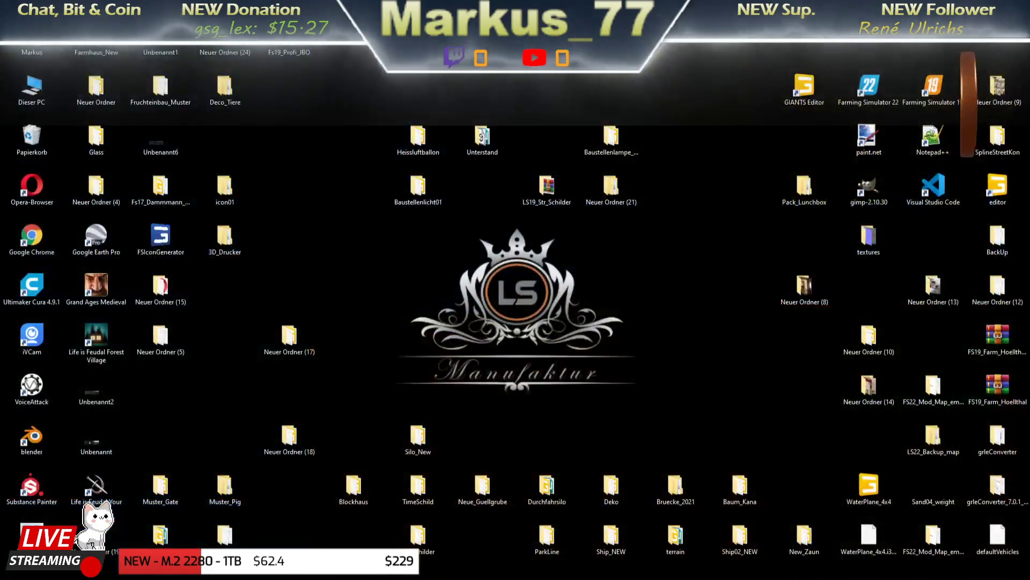